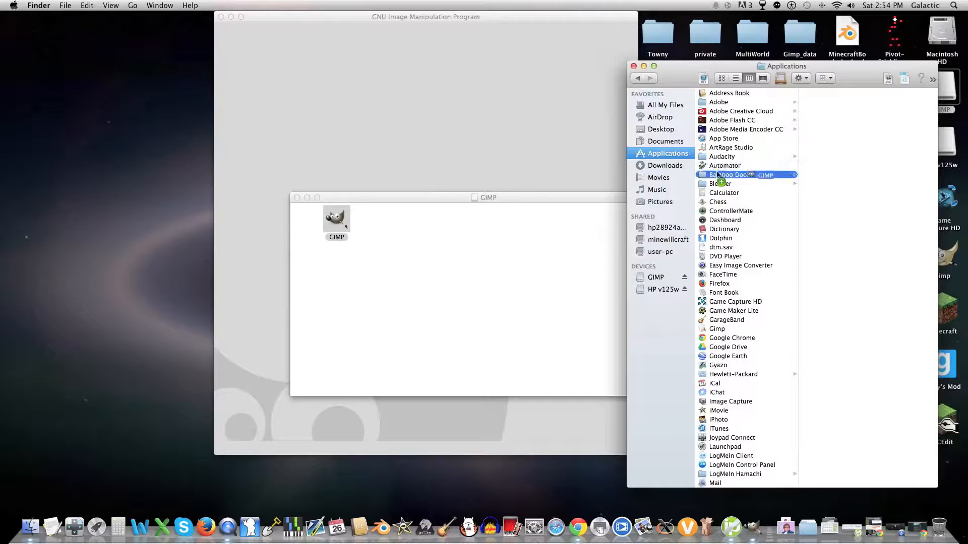
# Step: Add Gimp from the Applications folder to the Dock
pyautogui.moveTo(703, 338); pyautogui.dragTo(652, 528)
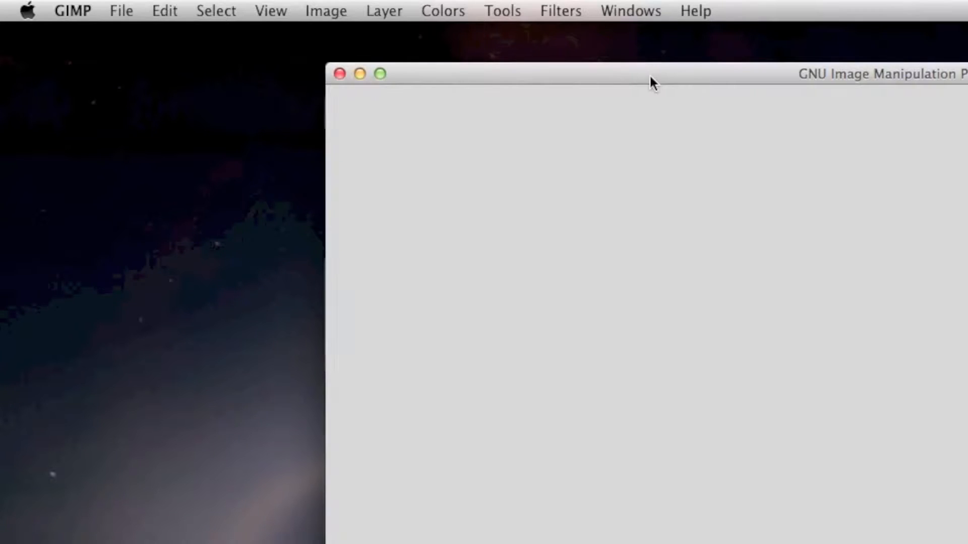
# Step: Reposition the main GIMP window slightly and show the Toolbox
pyautogui.moveTo(649, 74); pyautogui.dragTo(666, 73)
pyautogui.click(637, 4)
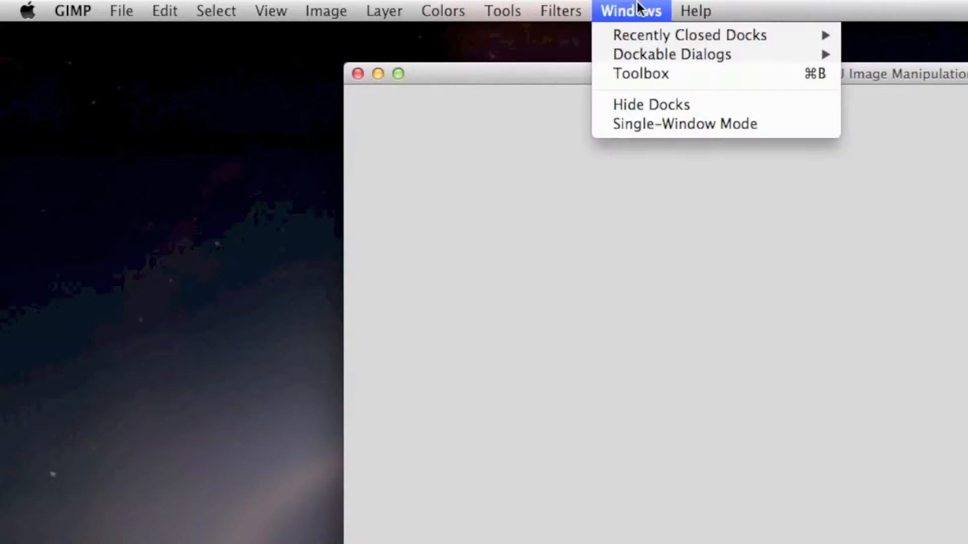
pyautogui.moveTo(646, 48)
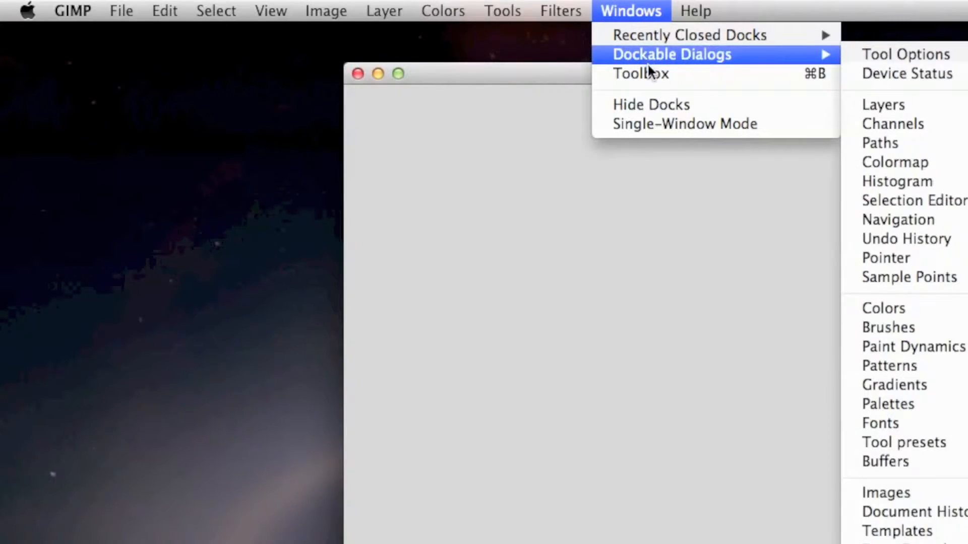
pyautogui.click(647, 71)
# Step: Open the Layers dockable dialog, place it beside the main window and make it taller
pyautogui.click(631, 11)
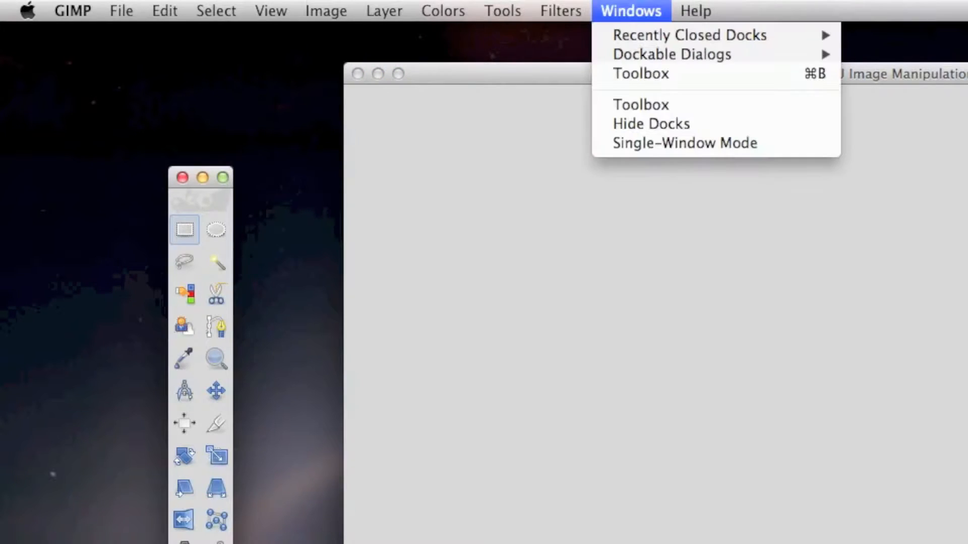
pyautogui.moveTo(647, 56)
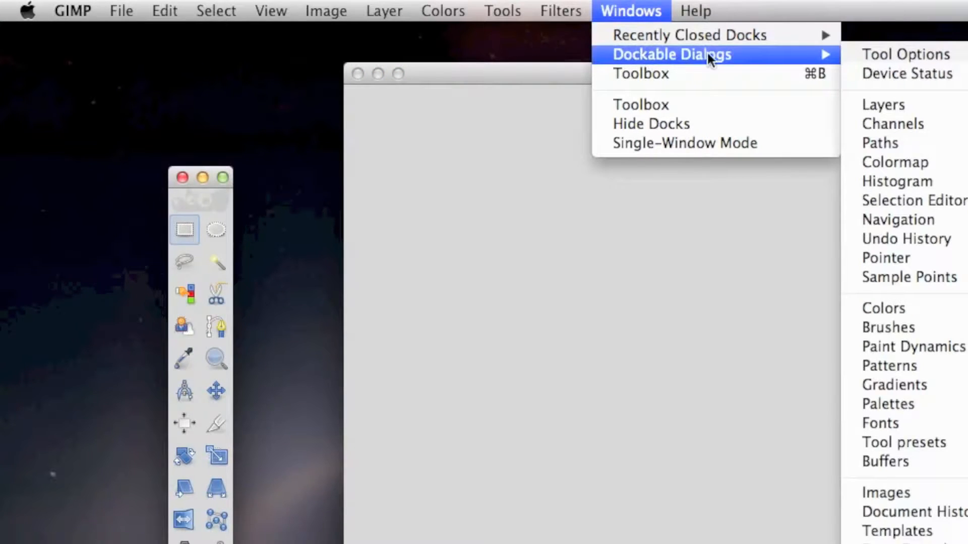
pyautogui.click(892, 105)
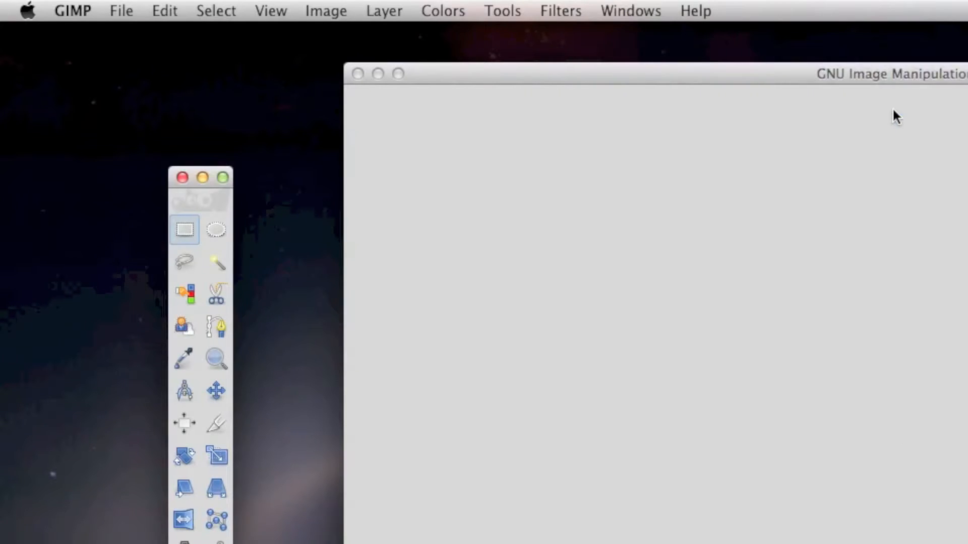
pyautogui.moveTo(905, 38); pyautogui.dragTo(844, 38)
pyautogui.moveTo(886, 189); pyautogui.dragTo(886, 471)
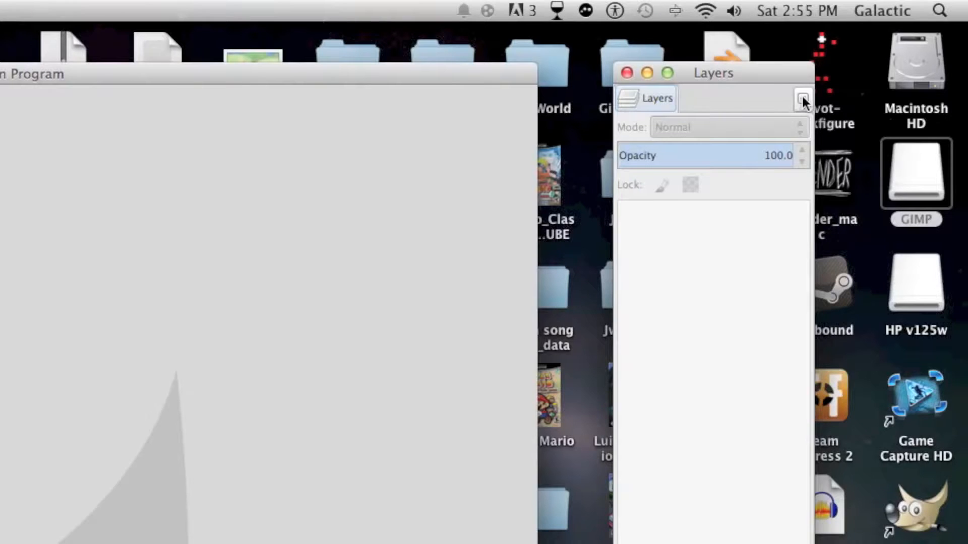
# Step: Add Channels and Paths tabs to the Layers dock
pyautogui.click(803, 100)
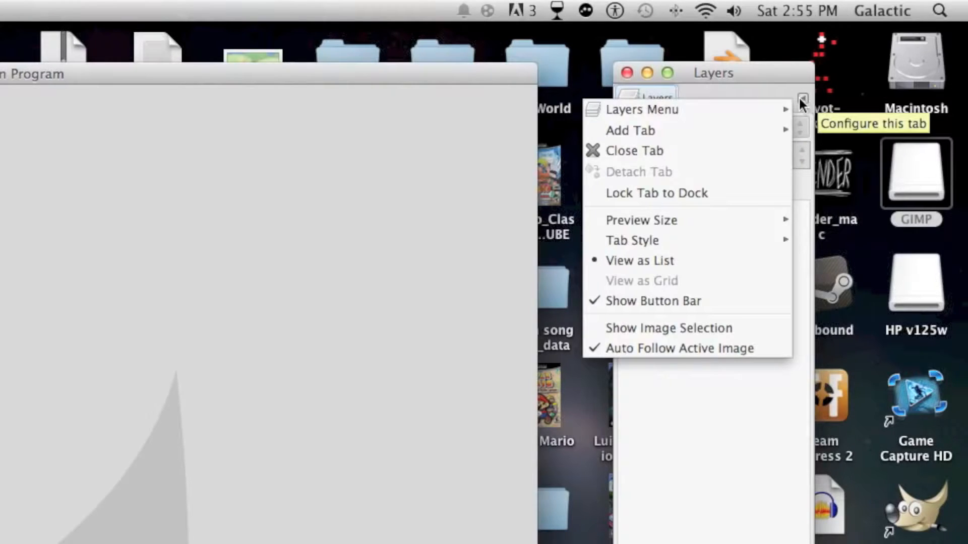
pyautogui.moveTo(756, 130)
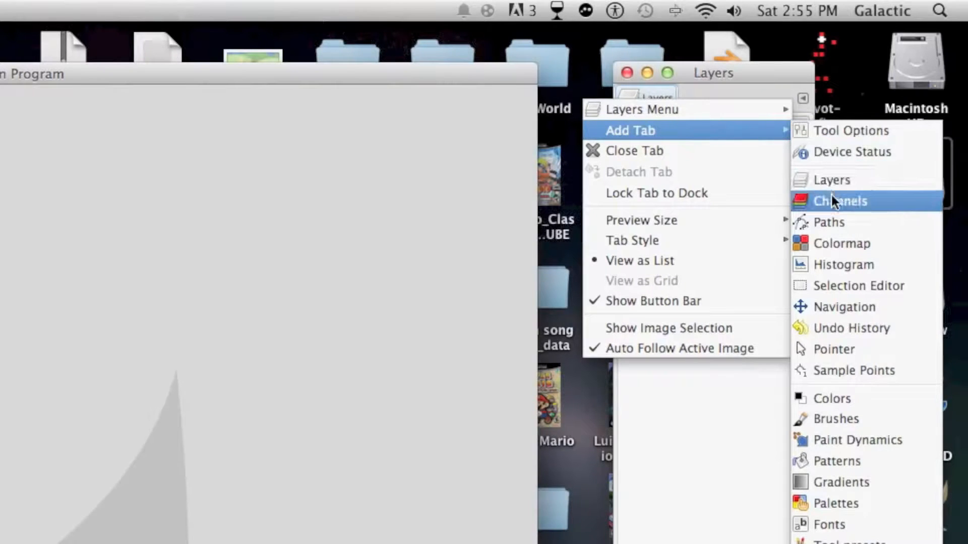
pyautogui.click(831, 195)
pyautogui.click(803, 99)
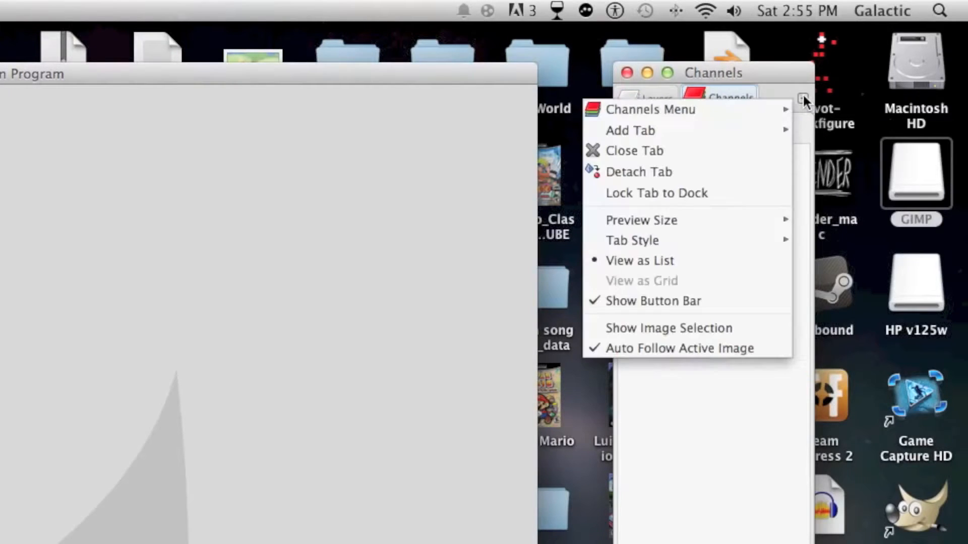
pyautogui.moveTo(770, 130)
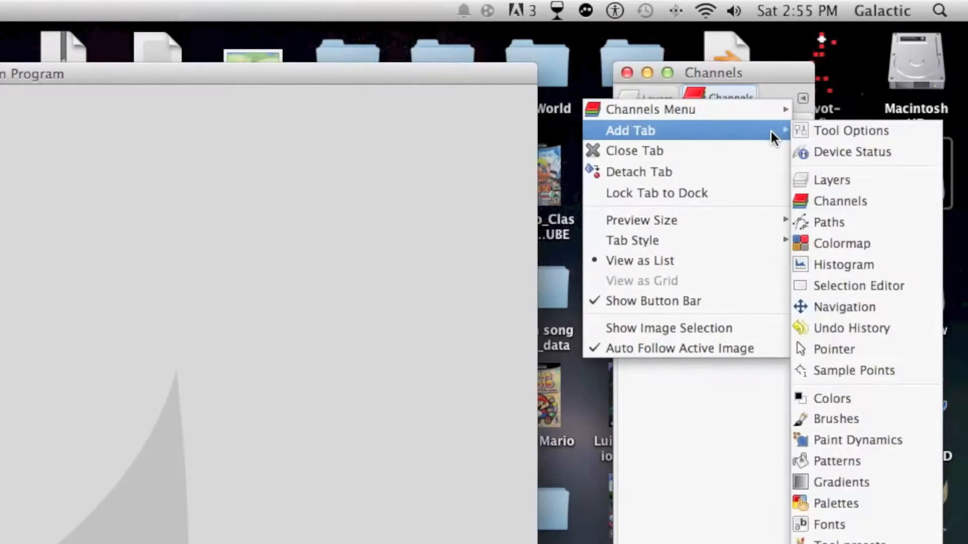
pyautogui.click(821, 221)
# Step: Add an Undo History tab to the dock, then return to Layers and shift the dock slightly closer to the main window
pyautogui.click(800, 102)
pyautogui.moveTo(764, 130)
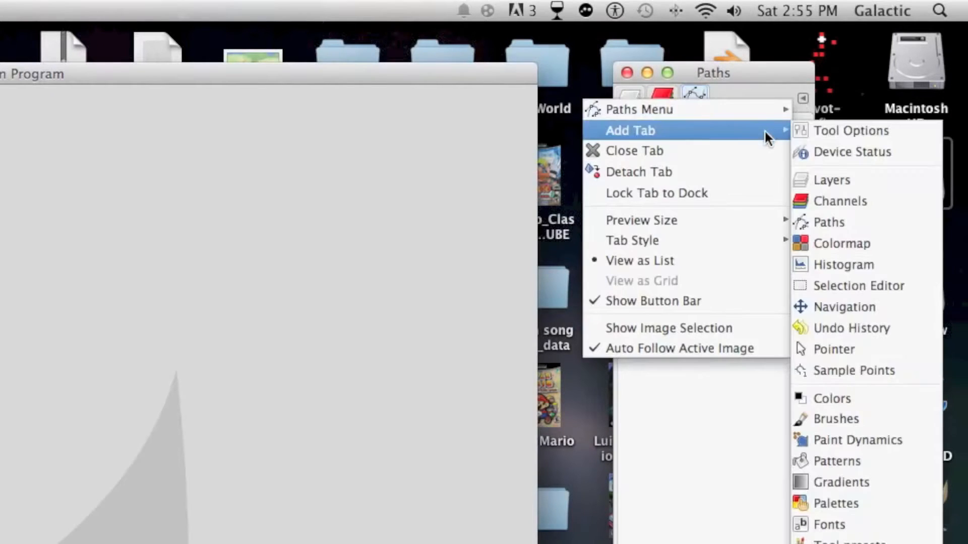
pyautogui.click(862, 327)
pyautogui.click(633, 99)
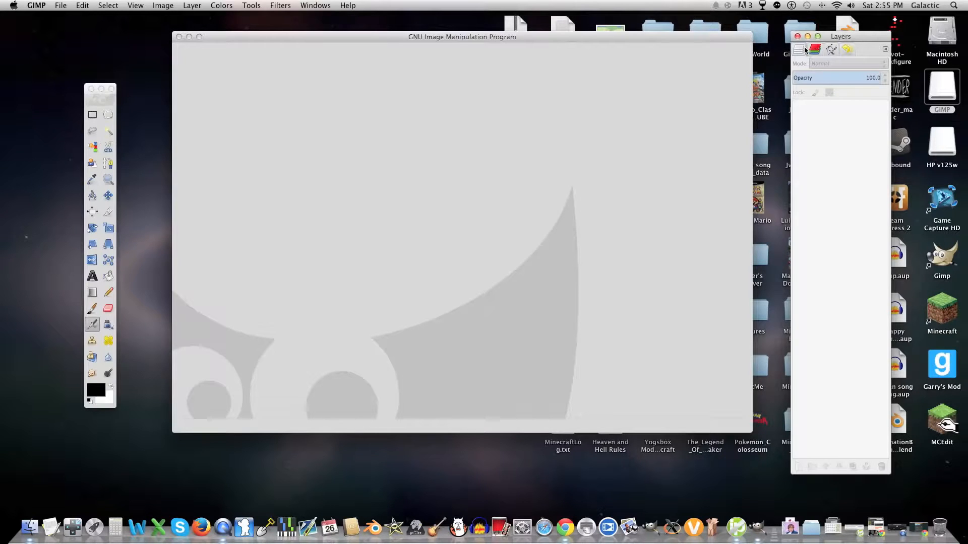
pyautogui.moveTo(834, 36); pyautogui.dragTo(822, 35)
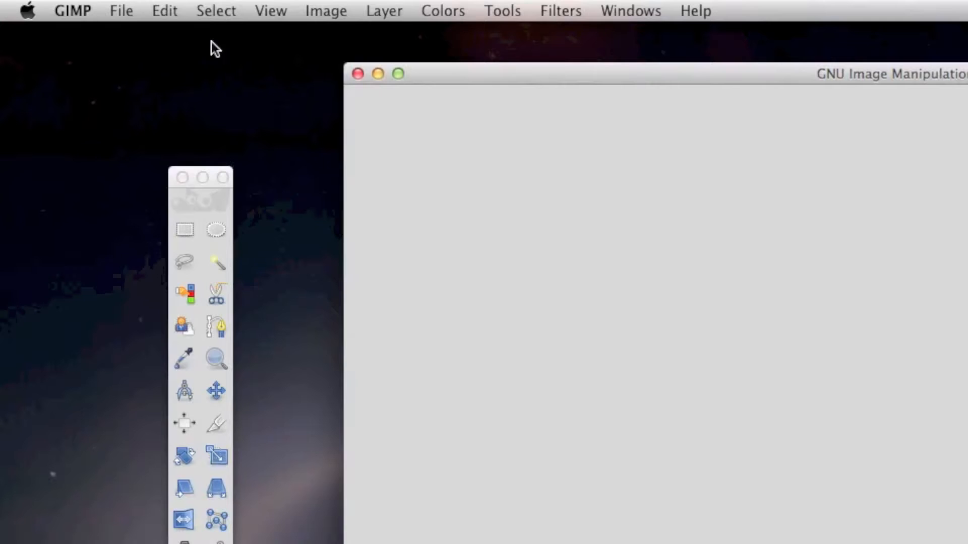
# Step: Start a new image with a size of 1920 × 1080, keeping pixels as the unit
pyautogui.click(121, 9)
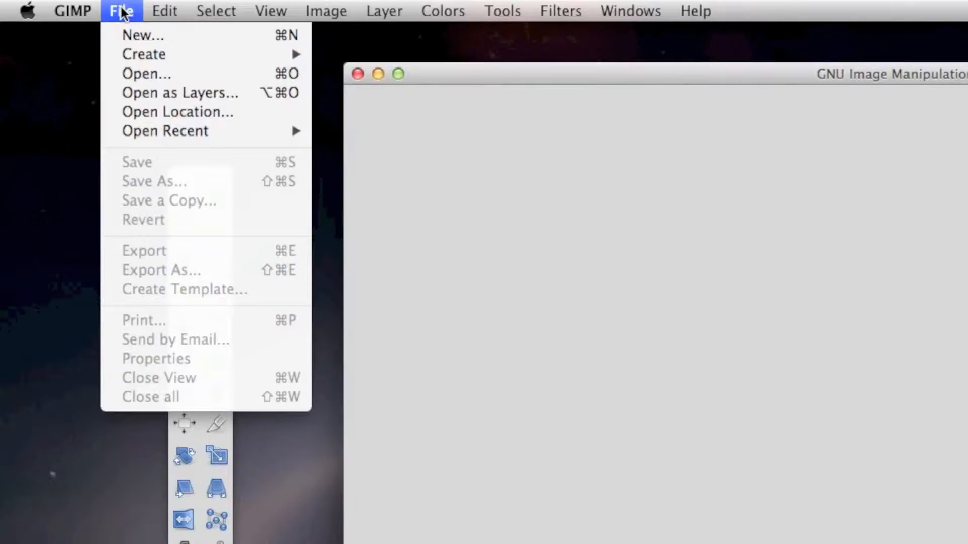
pyautogui.click(120, 32)
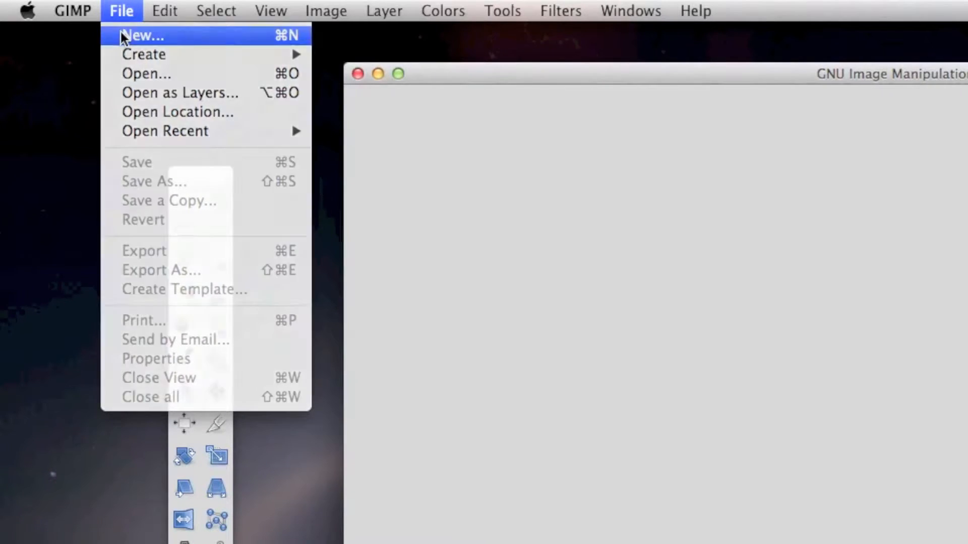
pyautogui.moveTo(248, 31); pyautogui.dragTo(625, 236)
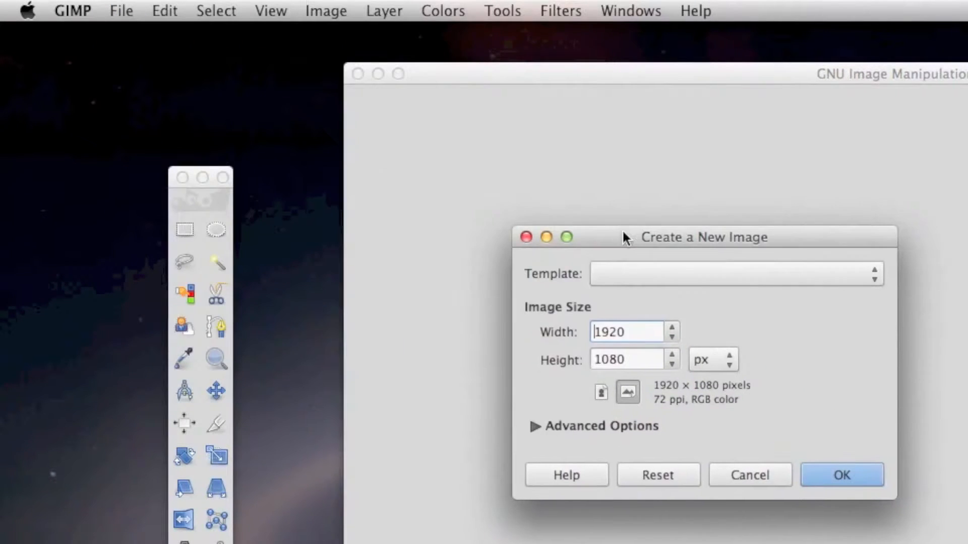
pyautogui.moveTo(652, 330); pyautogui.dragTo(590, 328)
pyautogui.click(640, 331)
pyautogui.click(698, 353)
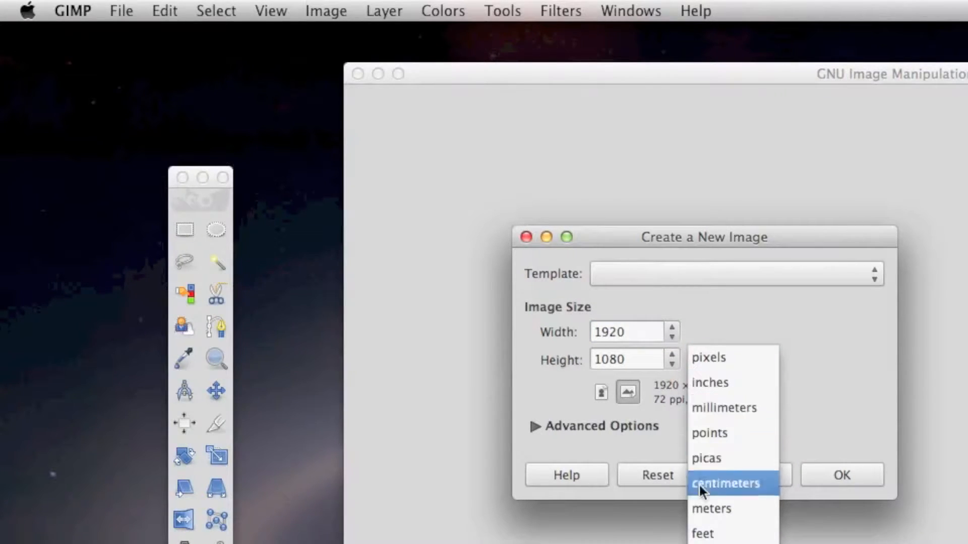
pyautogui.click(708, 358)
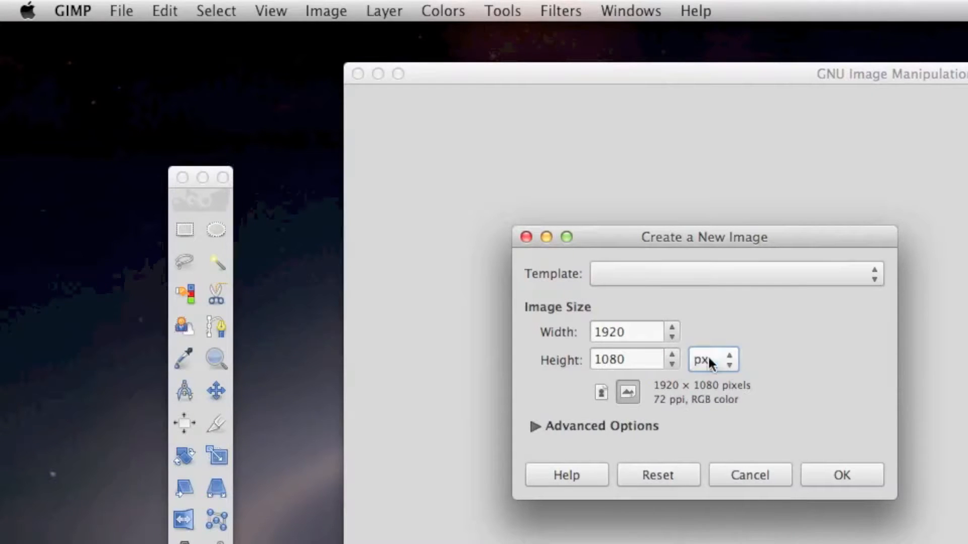
# Step: Try portrait orientation for the new image and return it to landscape
pyautogui.click(601, 392)
pyautogui.click(626, 391)
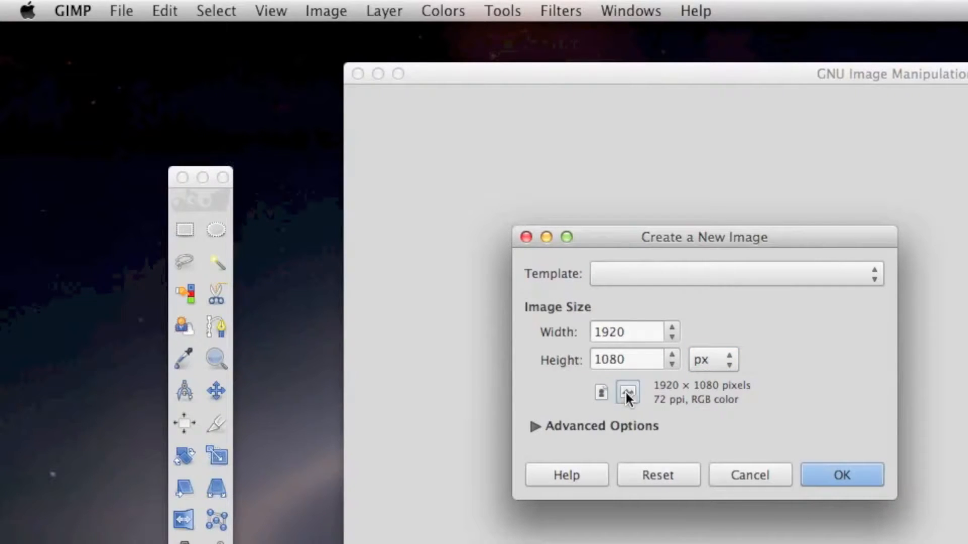
pyautogui.click(597, 392)
pyautogui.click(626, 391)
# Step: Expand the new image's advanced options and keep RGB color as the color space and Background color as the fill
pyautogui.click(535, 425)
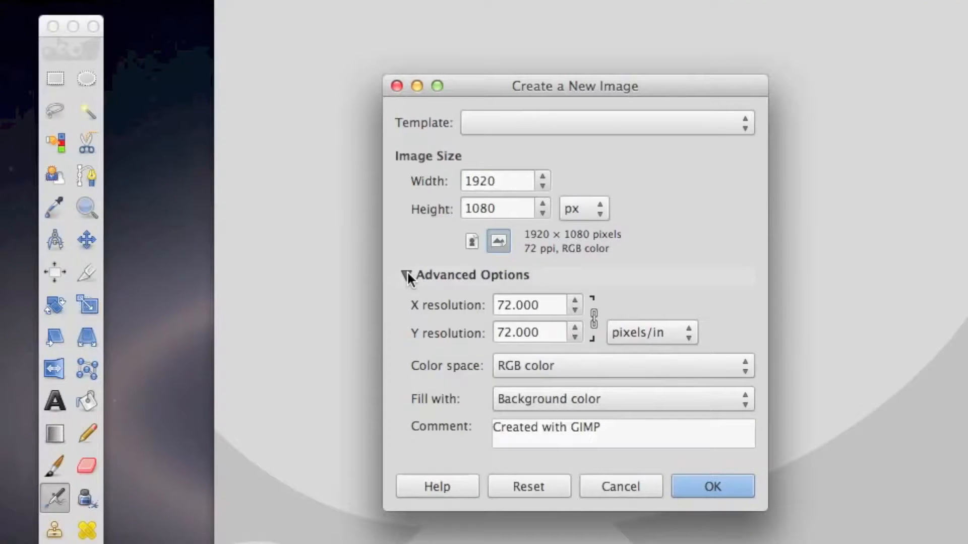
pyautogui.click(528, 355)
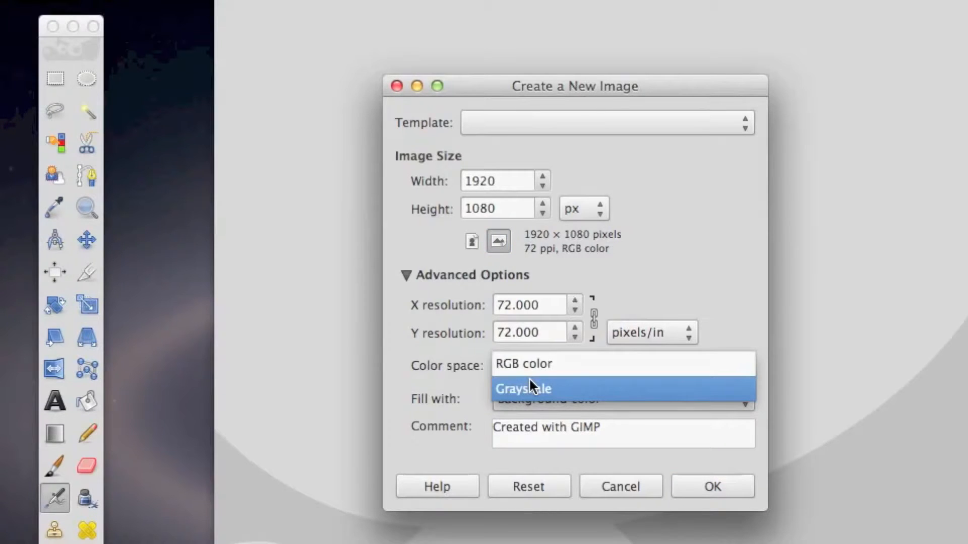
pyautogui.click(530, 380)
pyautogui.click(531, 374)
pyautogui.click(549, 340)
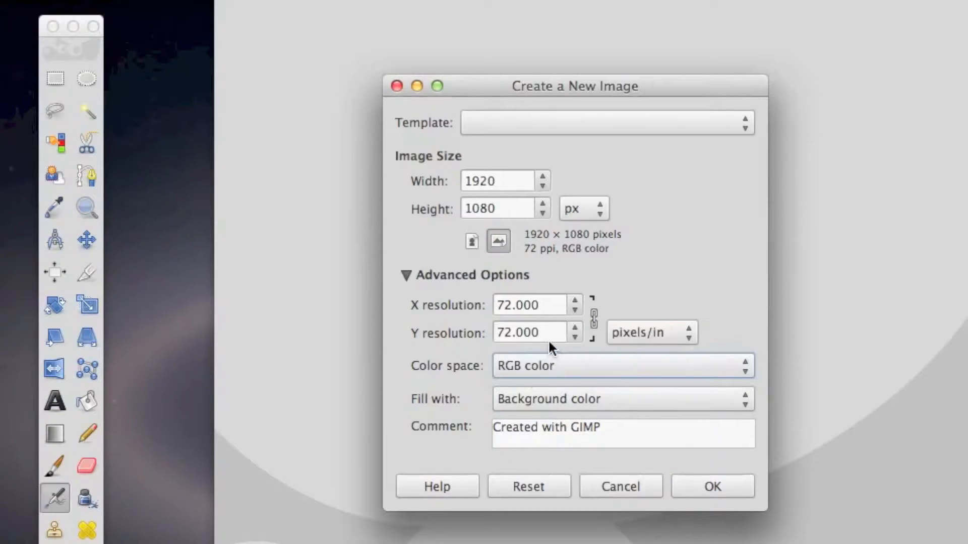
pyautogui.click(550, 401)
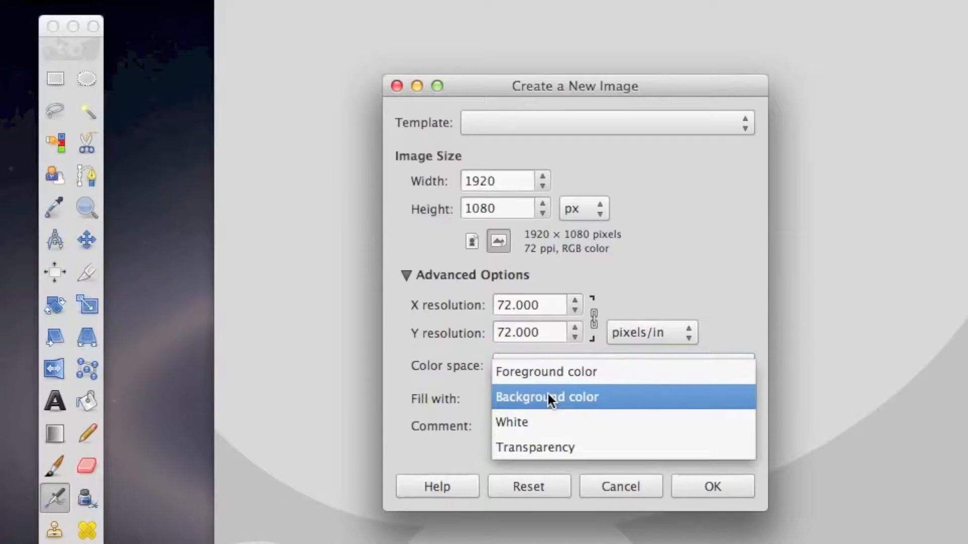
pyautogui.click(542, 422)
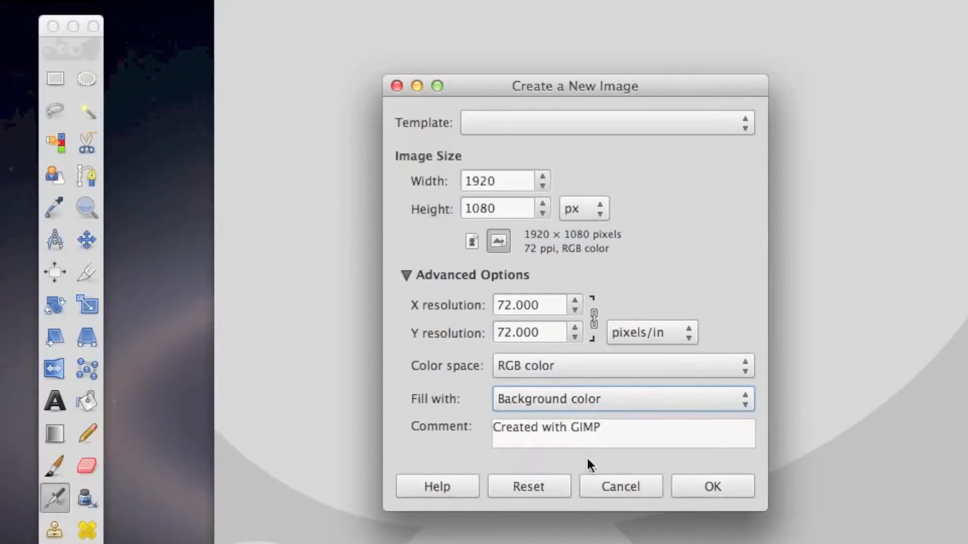
# Step: Create the new image and move its window and the Layers dock apart so they no longer overlap
pyautogui.click(685, 479)
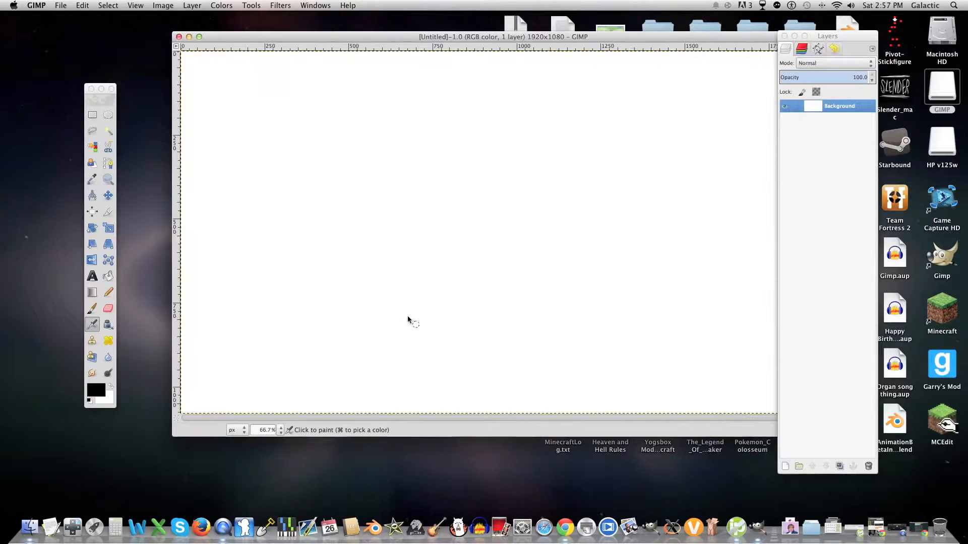
pyautogui.moveTo(488, 45); pyautogui.dragTo(454, 40)
pyautogui.moveTo(823, 31); pyautogui.dragTo(910, 22)
# Step: Open 4220-large.jpg from Pictures as a separate image and move its window away from the Toolbox
pyautogui.click(58, 6)
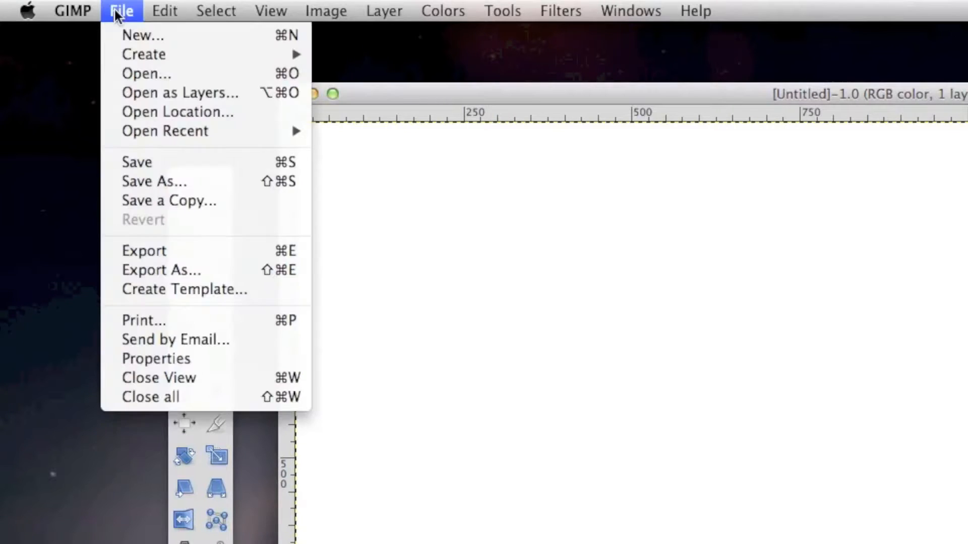
pyautogui.click(121, 74)
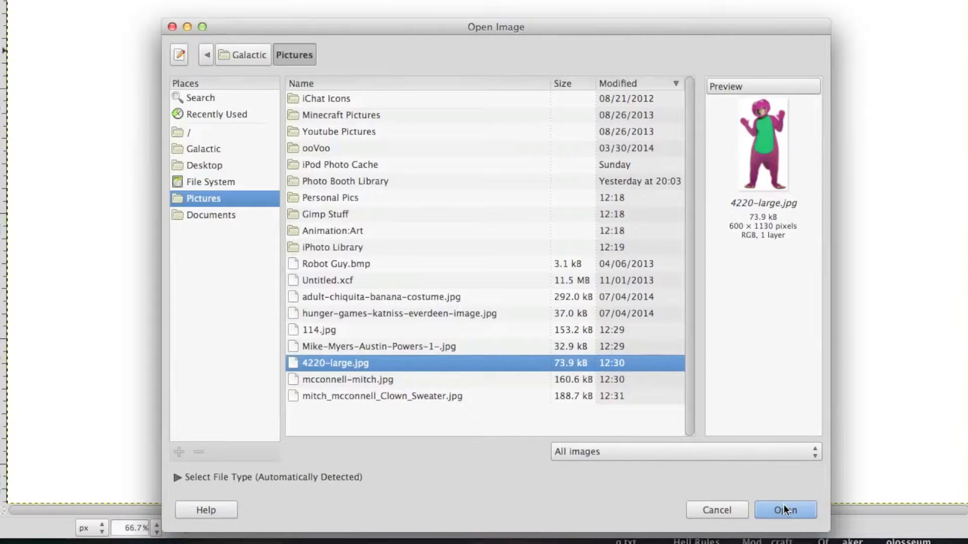
pyautogui.click(784, 509)
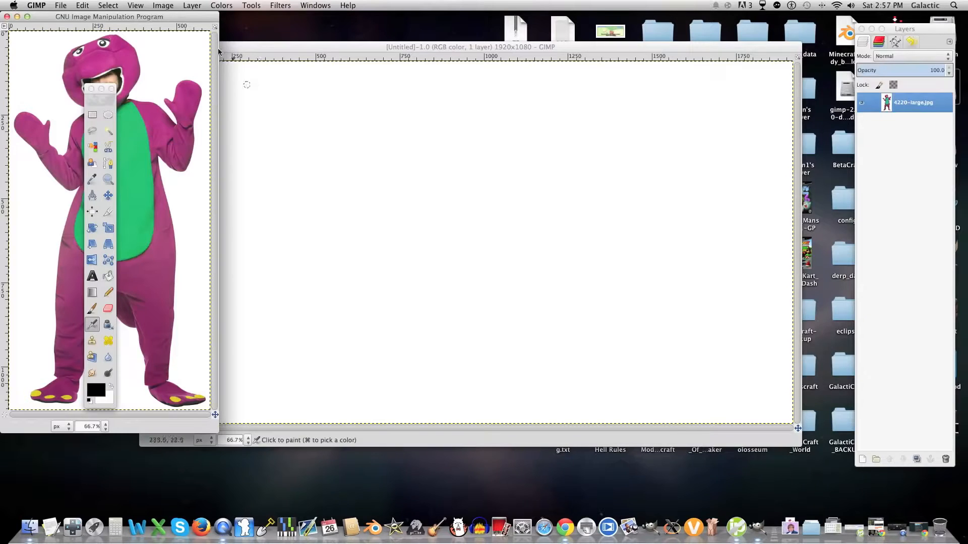
pyautogui.moveTo(182, 20); pyautogui.dragTo(550, 47)
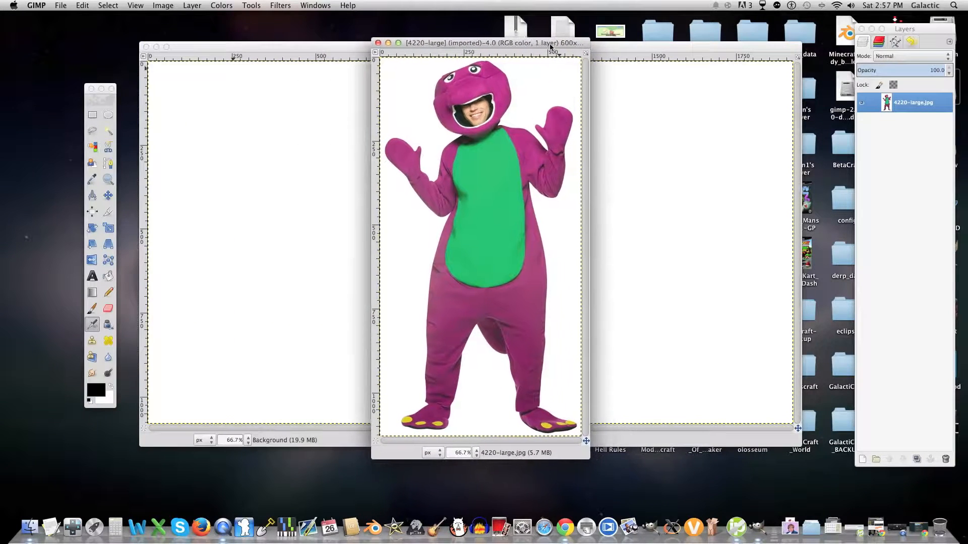
# Step: Open mitch_mcconnell_Clown_Sweater.jpg as a new layer in the 4220-large image
pyautogui.click(60, 6)
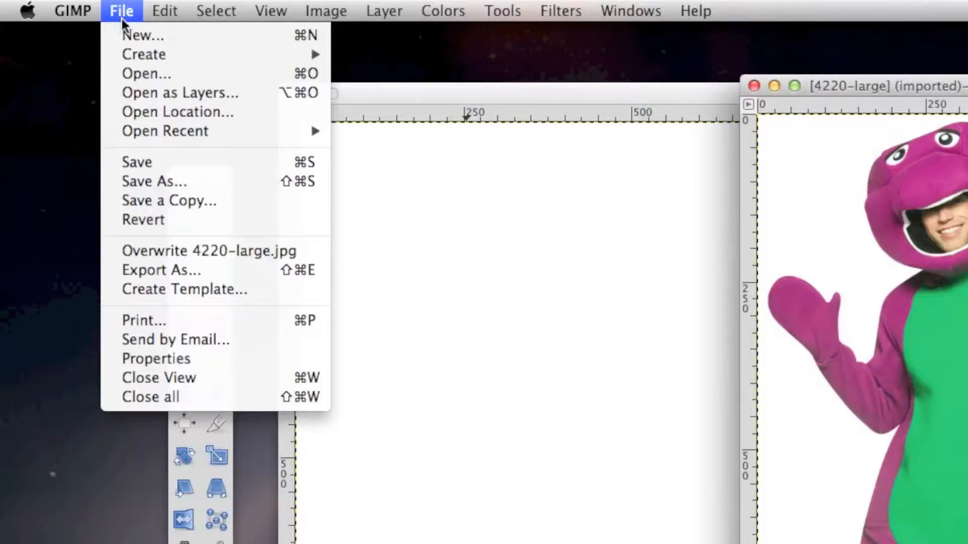
pyautogui.click(136, 94)
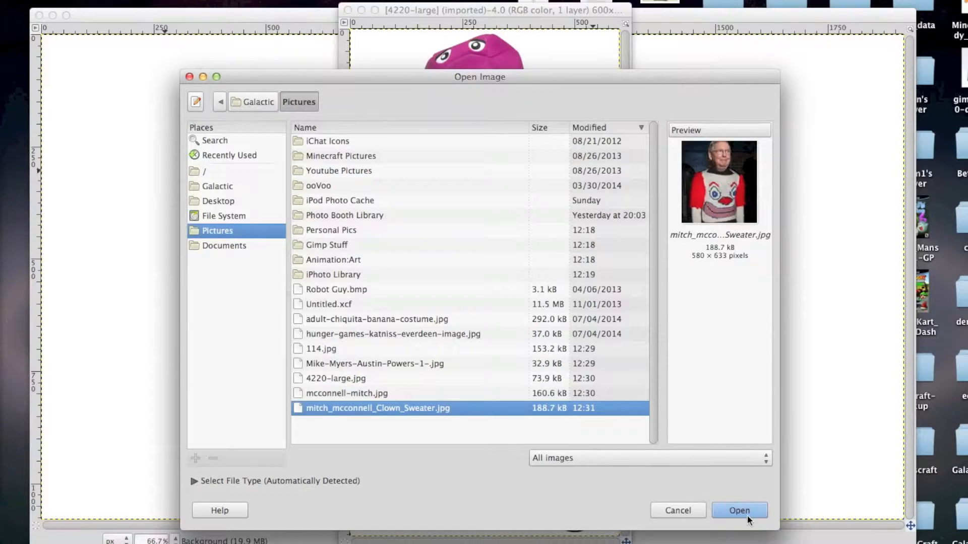
pyautogui.click(746, 512)
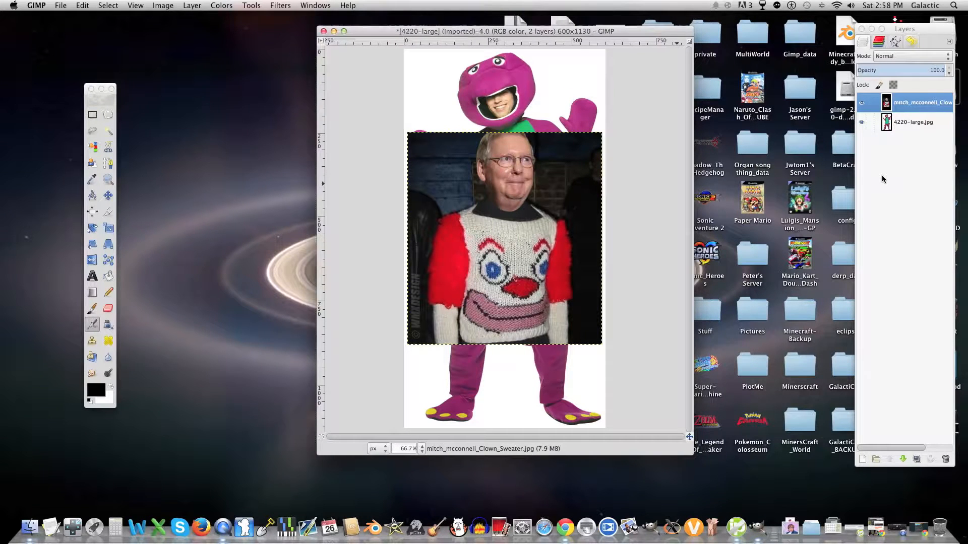
# Step: Move the Layers dock closer to the image, toggle the clown sweater layer off and on, and hide the 4220-large.jpg layer
pyautogui.click(885, 167)
pyautogui.moveTo(917, 31); pyautogui.dragTo(818, 35)
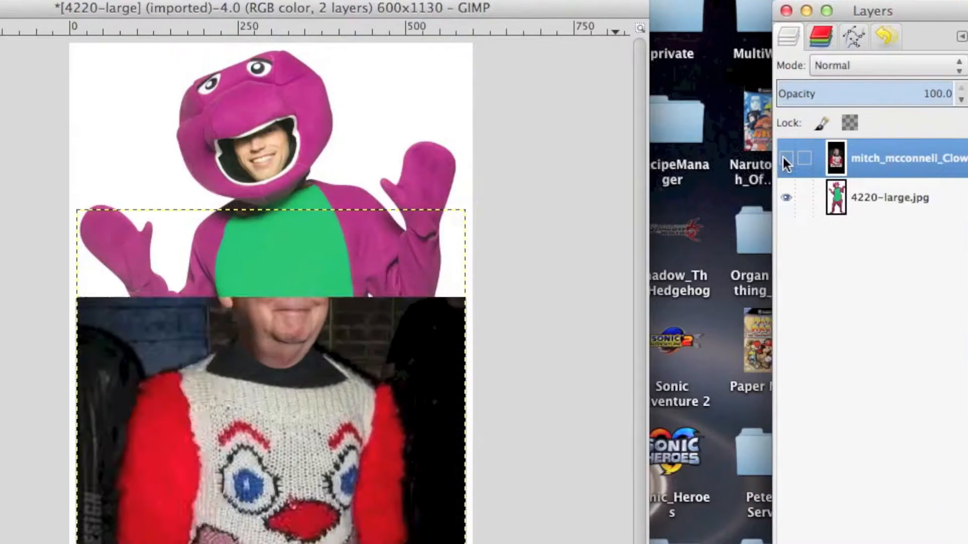
pyautogui.click(552, 211)
pyautogui.click(553, 210)
pyautogui.click(783, 190)
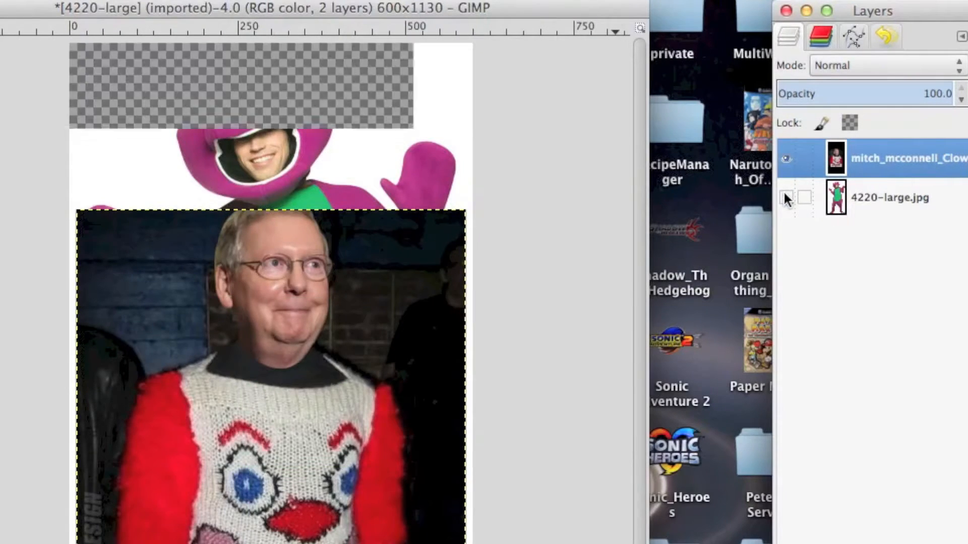
# Step: Show the 4220-large.jpg layer again, link it with the clown sweater layer, and move the linked layers with the Move tool
pyautogui.click(784, 190)
pyautogui.click(655, 156)
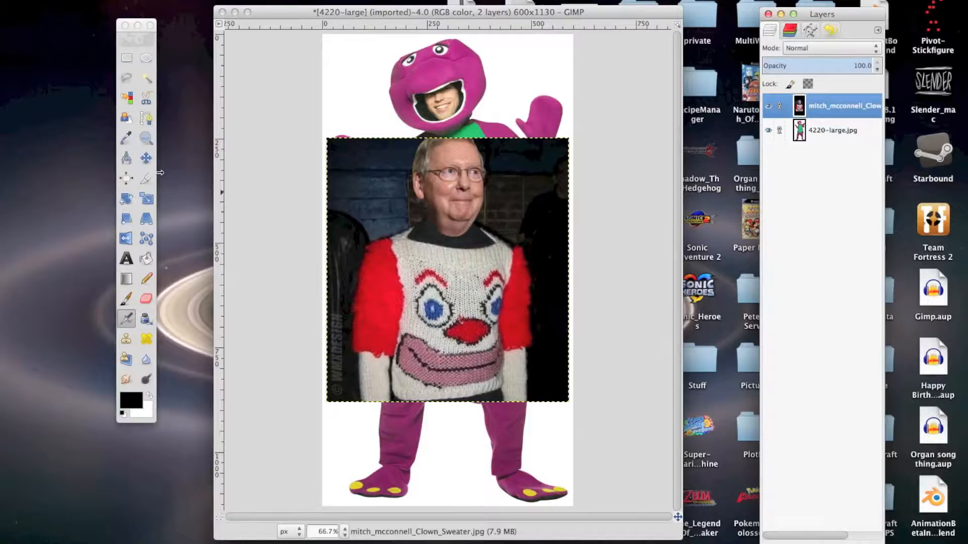
pyautogui.click(150, 162)
pyautogui.click(150, 162)
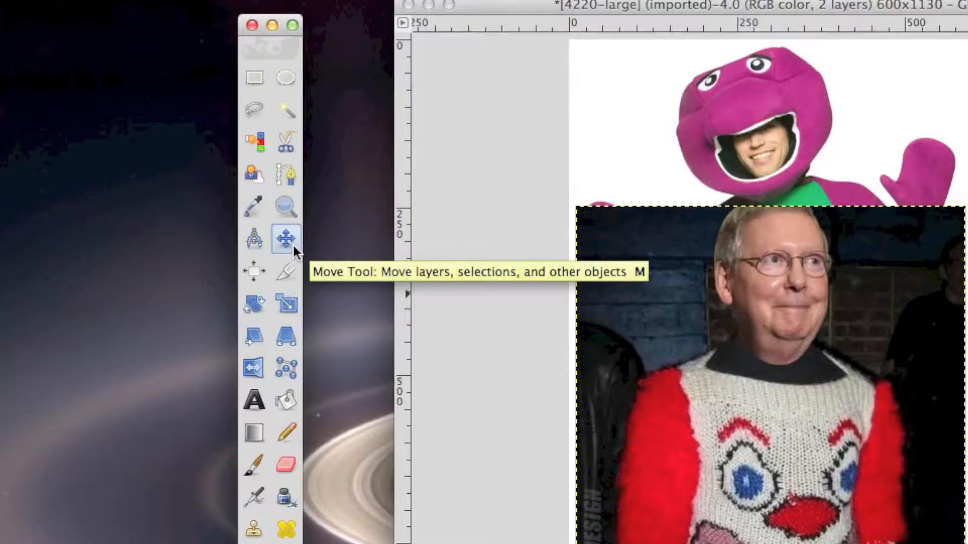
pyautogui.moveTo(503, 205)
pyautogui.mouseDown()
pyautogui.moveTo(479, 222)
pyautogui.moveTo(497, 219)
pyautogui.moveTo(470, 217)
pyautogui.moveTo(493, 190)
pyautogui.mouseUp()
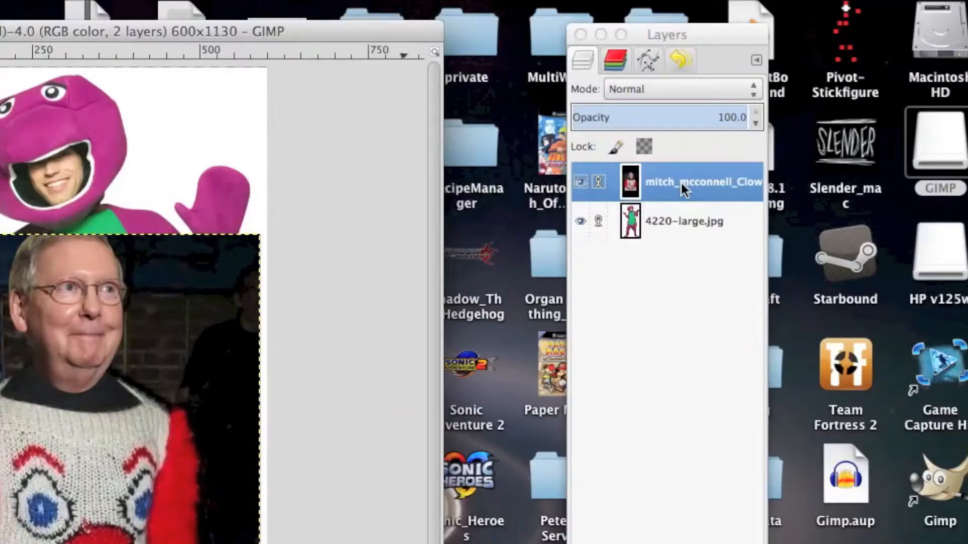
# Step: Rename the clown sweater layer to Senator Swag and the 4220-large.jpg layer to purple nightmare
pyautogui.click(893, 102)
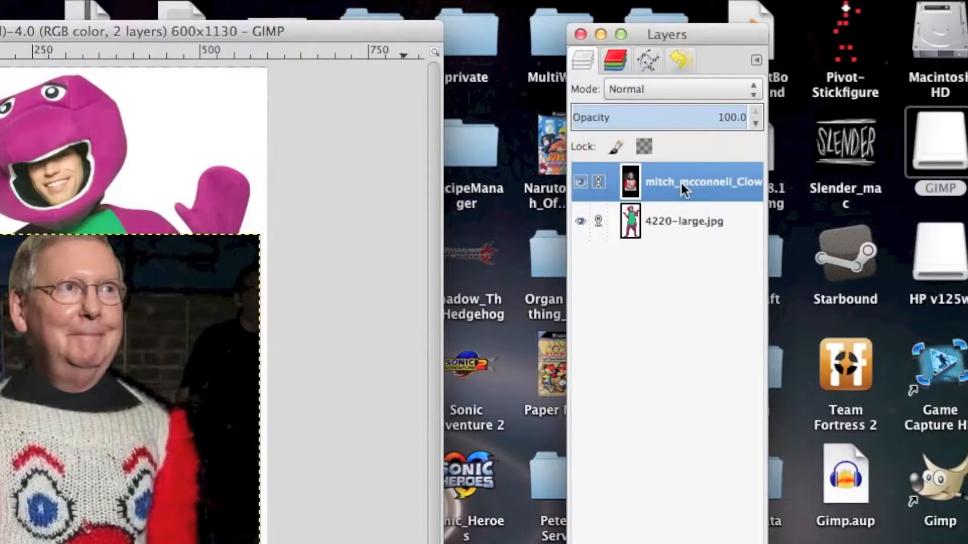
pyautogui.doubleClick(677, 180)
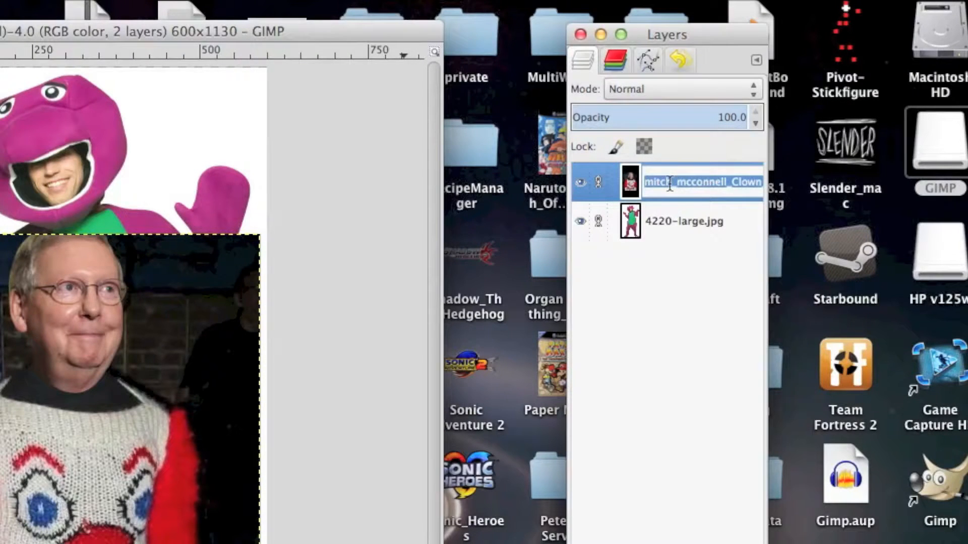
pyautogui.write('Senator Swag')
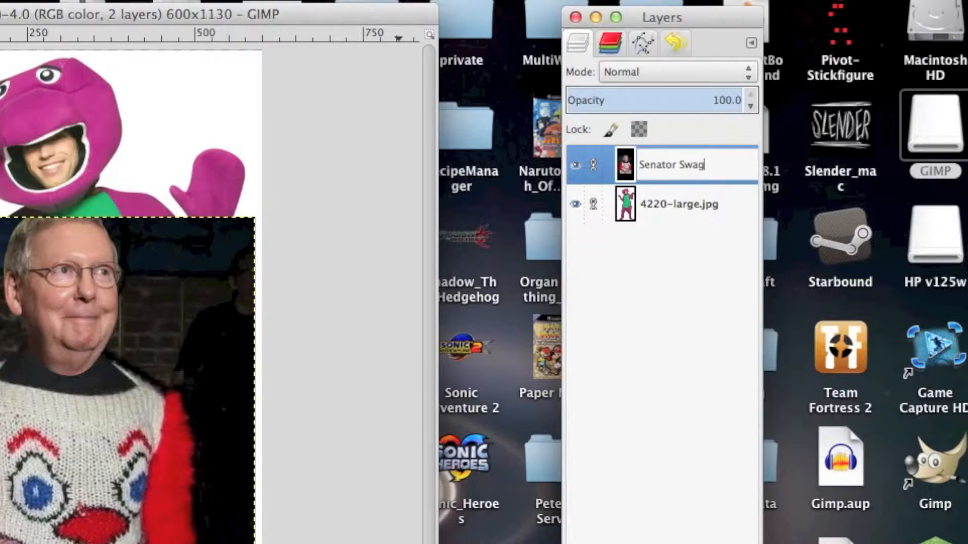
pyautogui.press('Return')
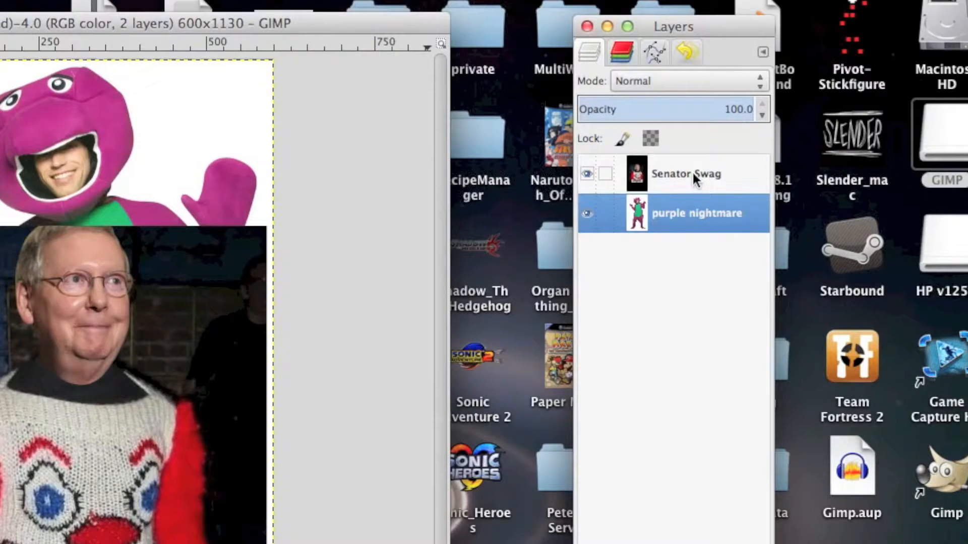
# Step: Raise the purple nightmare layer above Senator Swag, lower it back beneath, and leave Senator Swag selected
pyautogui.click(695, 179)
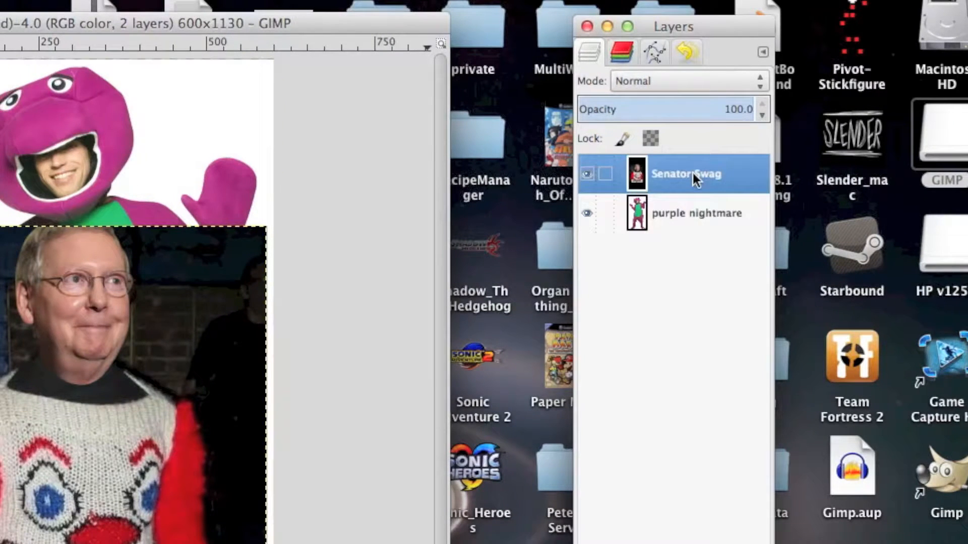
pyautogui.click(693, 213)
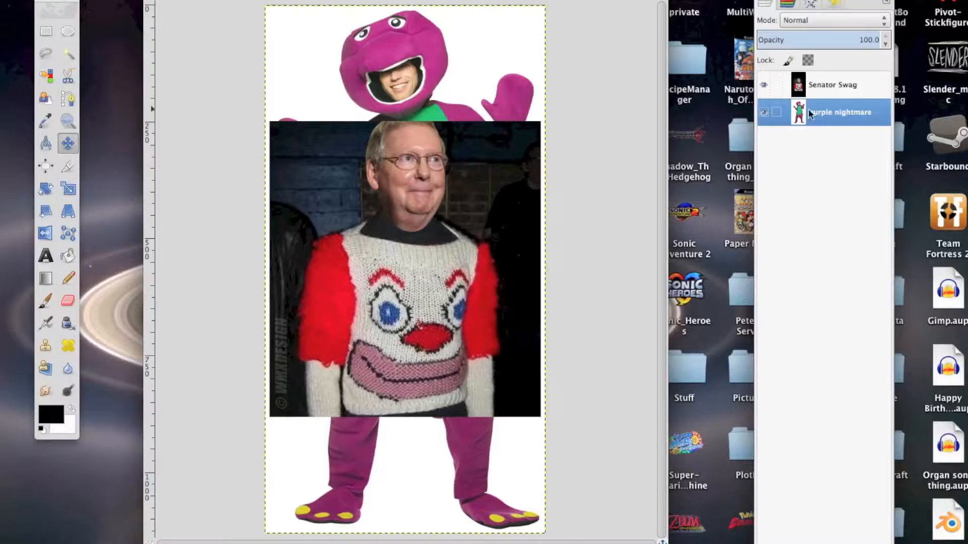
pyautogui.moveTo(824, 85); pyautogui.dragTo(824, 78)
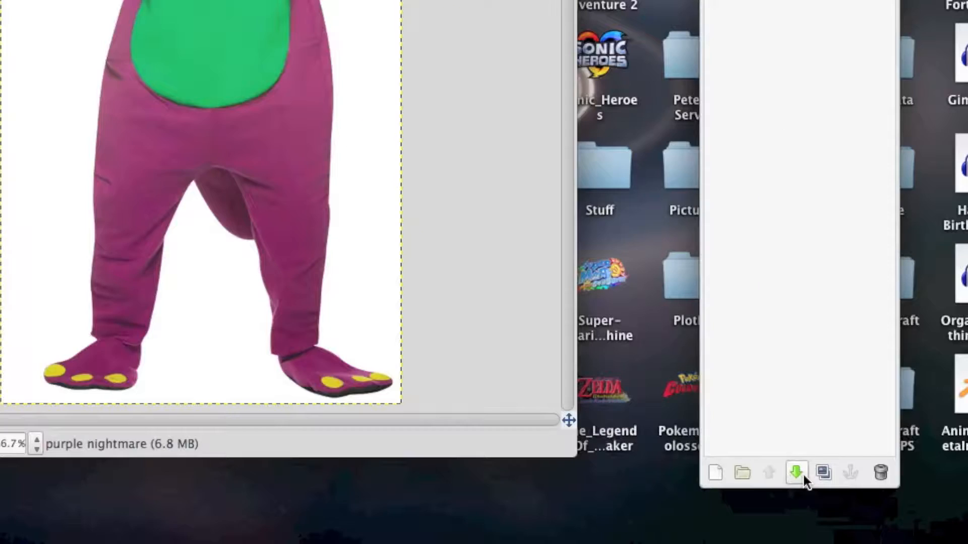
pyautogui.click(802, 475)
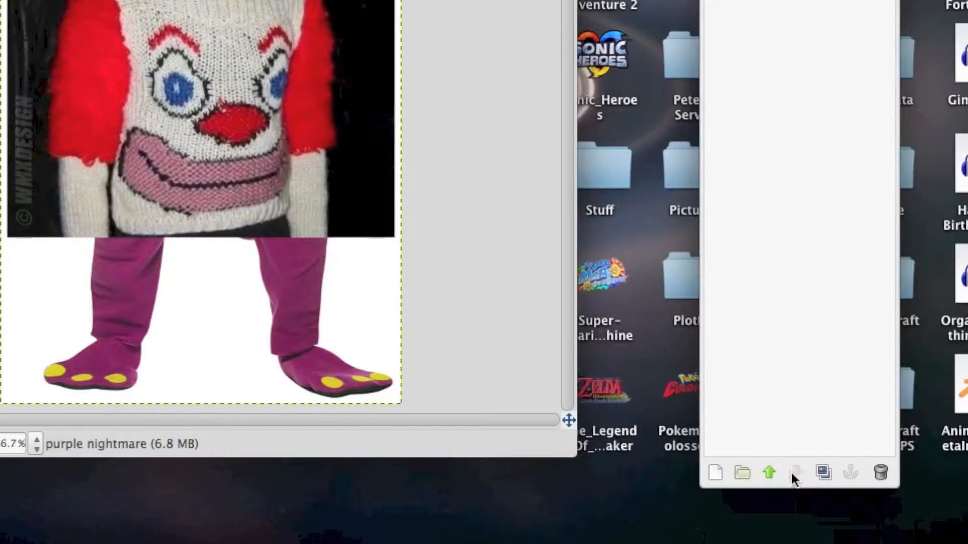
pyautogui.click(767, 474)
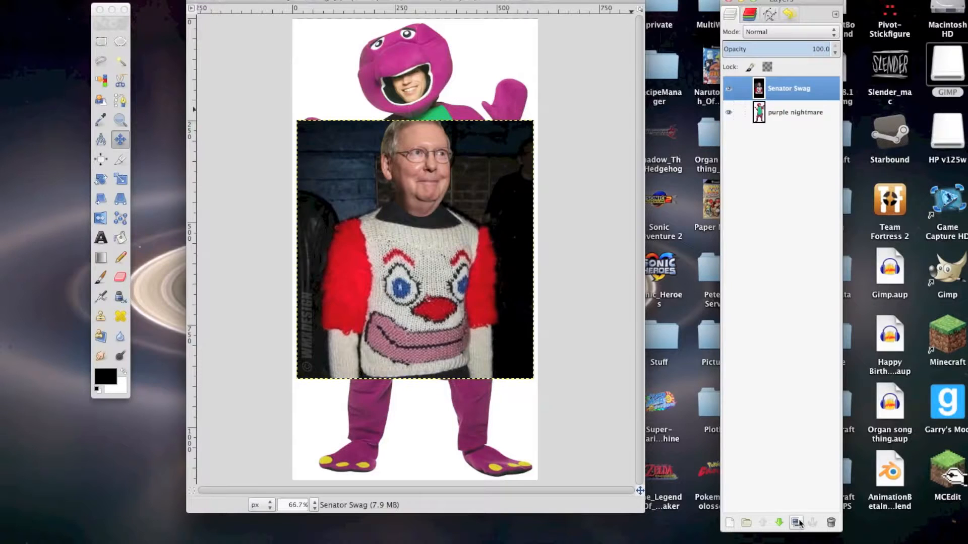
# Step: Duplicate the Senator Swag layer twelve times
pyautogui.click(826, 475)
pyautogui.click(798, 524)
pyautogui.click(797, 523)
pyautogui.click(798, 523)
pyautogui.click(798, 524)
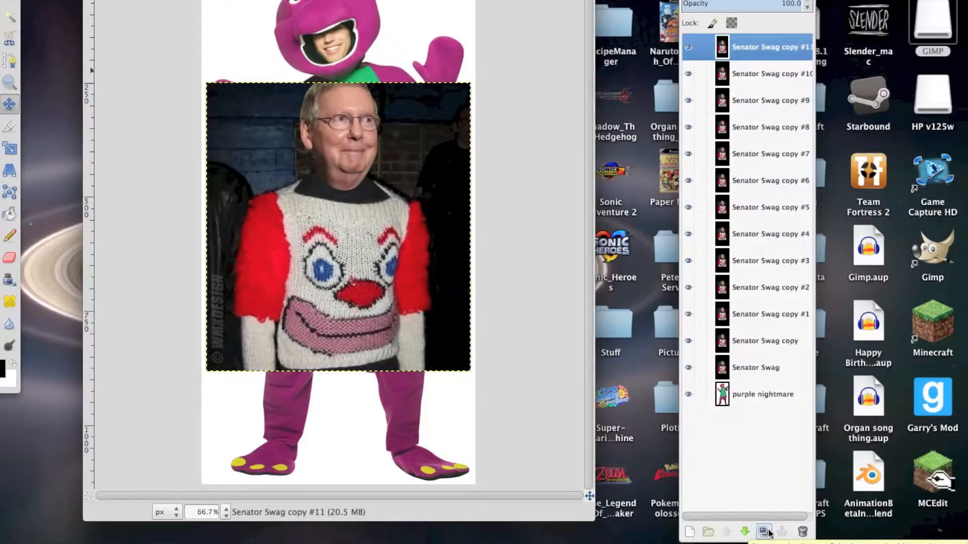
# Step: Delete all the Senator Swag copies, keeping only the original layer and purple nightmare
pyautogui.click(803, 531)
pyautogui.click(802, 532)
pyautogui.click(802, 532)
pyautogui.click(802, 532)
pyautogui.click(803, 532)
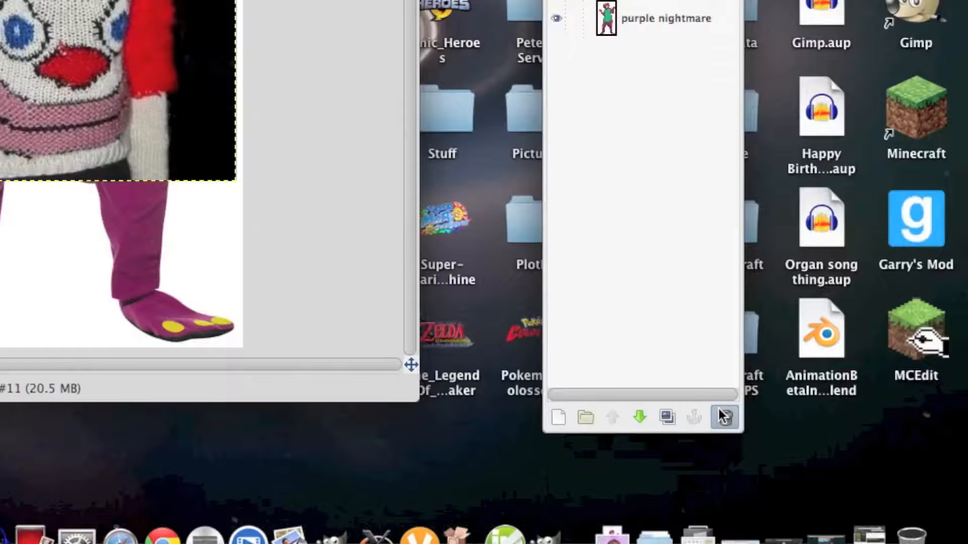
pyautogui.click(724, 417)
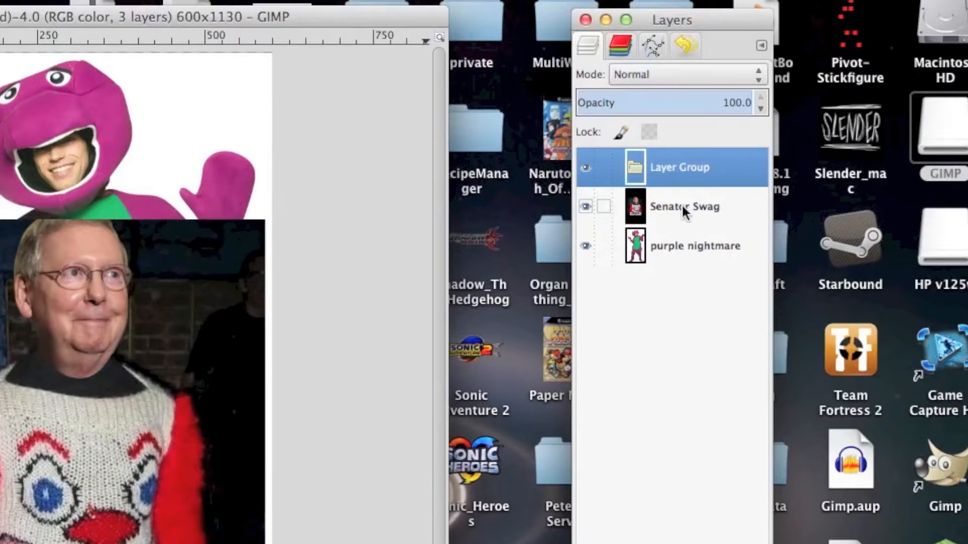
# Step: Nest the Senator Swag layer inside the new layer group
pyautogui.click(669, 200)
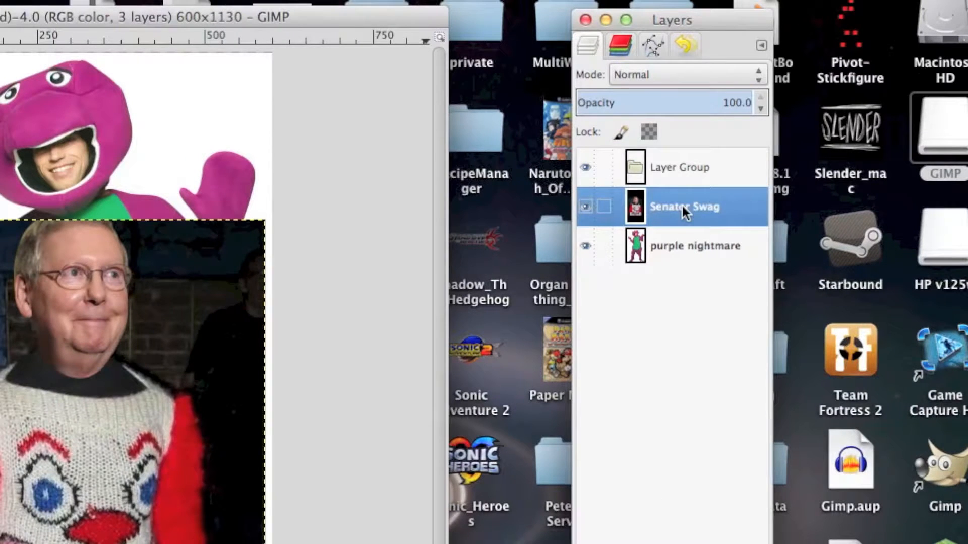
pyautogui.moveTo(681, 204); pyautogui.dragTo(678, 166)
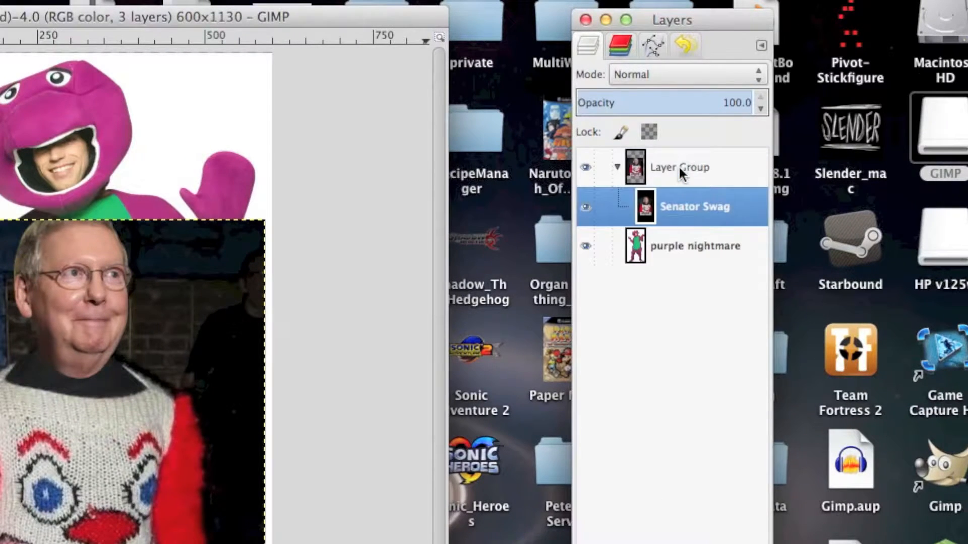
pyautogui.moveTo(676, 201); pyautogui.dragTo(713, 183)
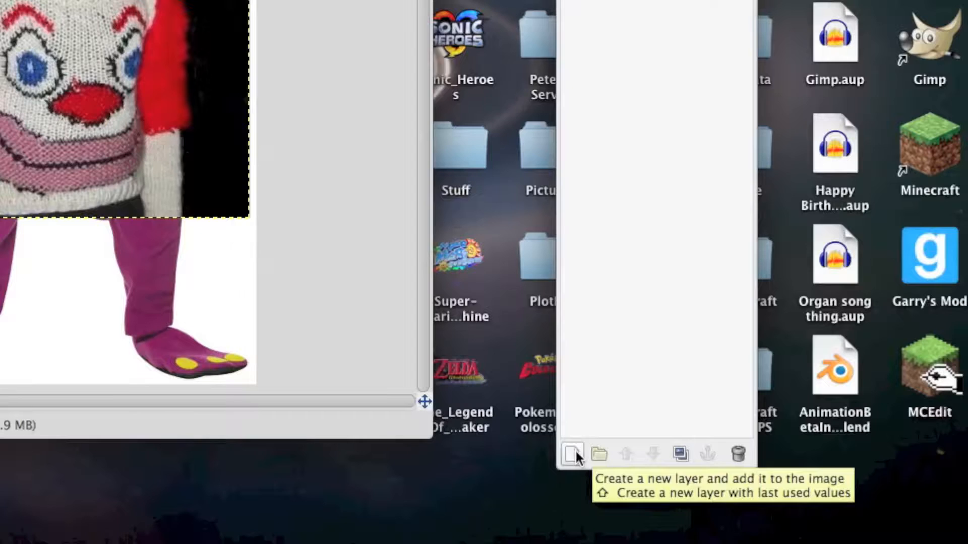
# Step: Start a new 600 by 1130 px layer, move its dialog beside the Layers dock, and set the fill type to Foreground color
pyautogui.click(717, 531)
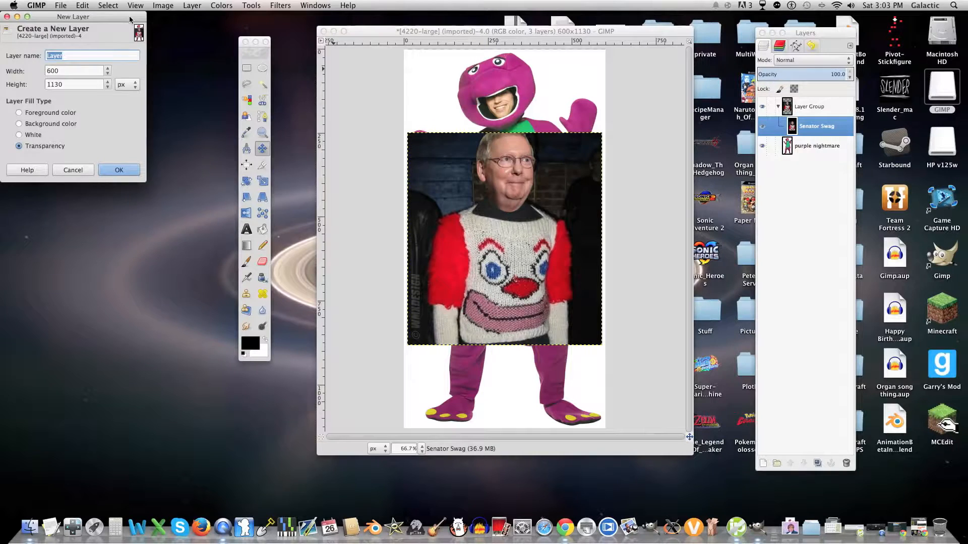
pyautogui.moveTo(131, 21); pyautogui.dragTo(732, 183)
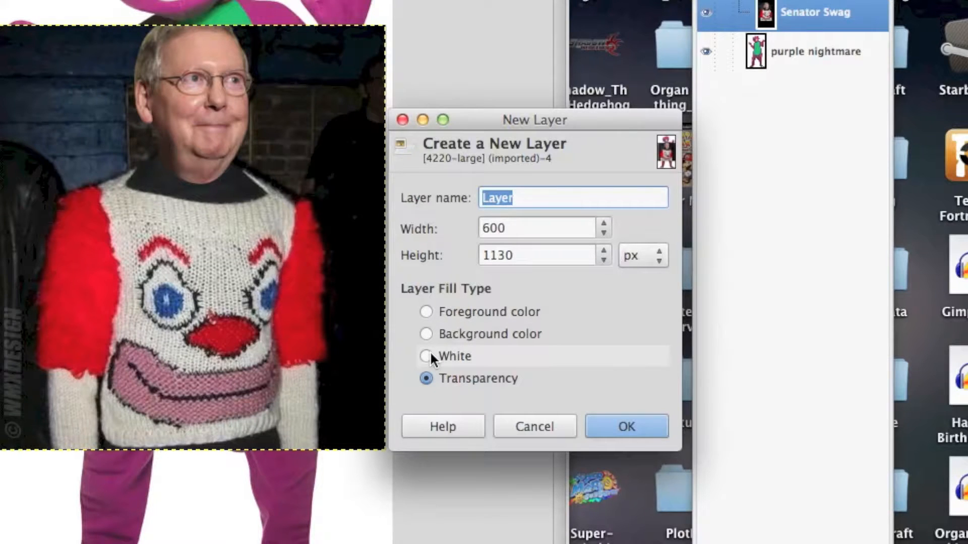
pyautogui.click(428, 355)
pyautogui.click(427, 379)
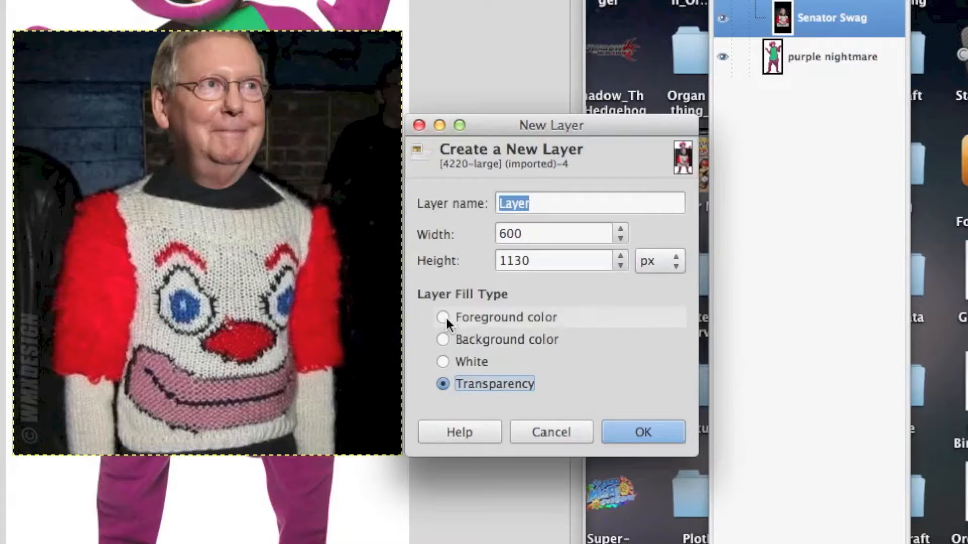
pyautogui.click(442, 317)
pyautogui.click(443, 340)
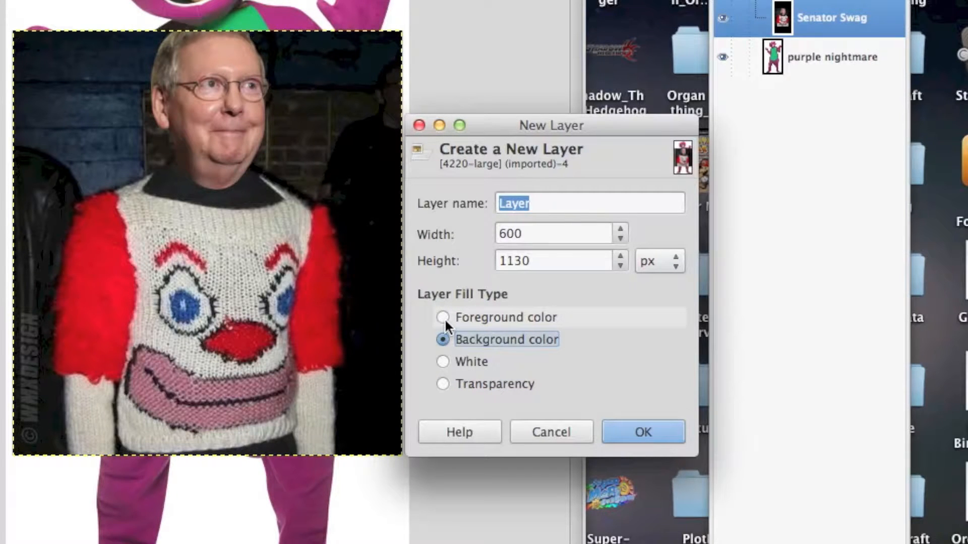
pyautogui.click(443, 317)
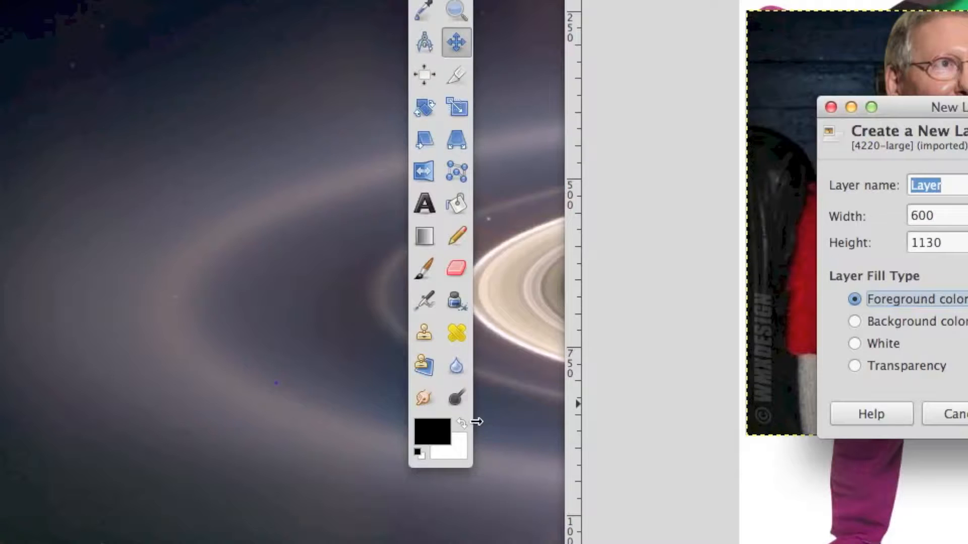
# Step: Change the foreground color to blue 00a2ff and create the new layer filled with it
pyautogui.click(435, 428)
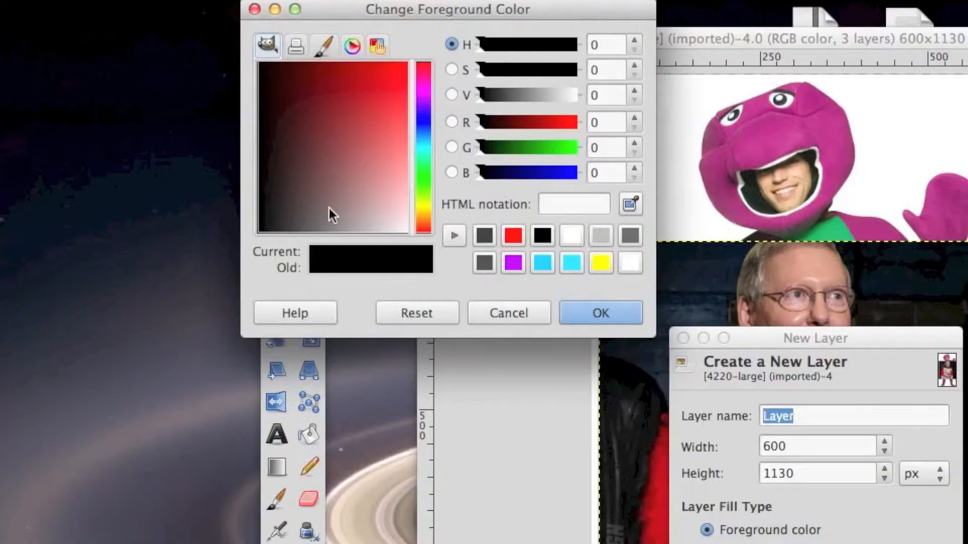
pyautogui.moveTo(328, 207); pyautogui.dragTo(406, 62)
pyautogui.click(533, 44)
pyautogui.click(540, 147)
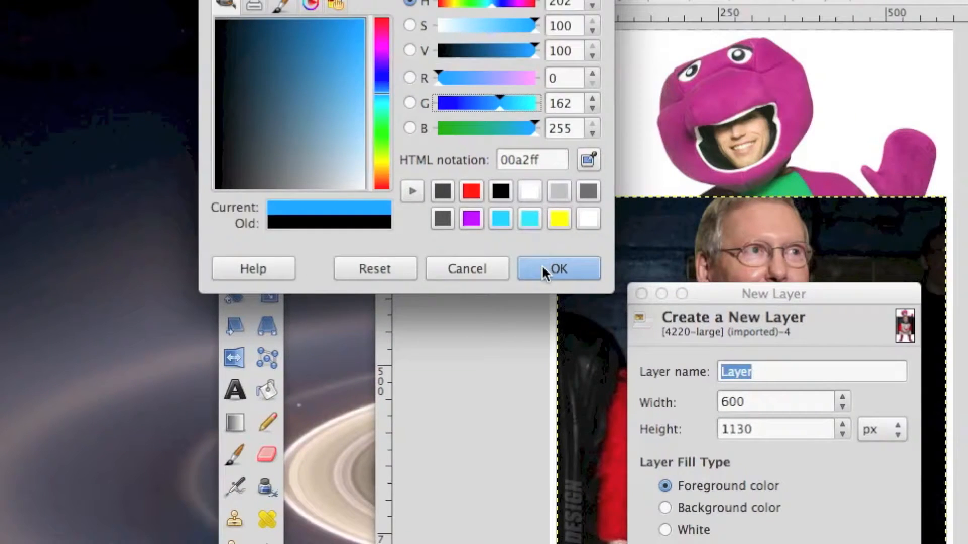
pyautogui.click(543, 270)
pyautogui.click(586, 460)
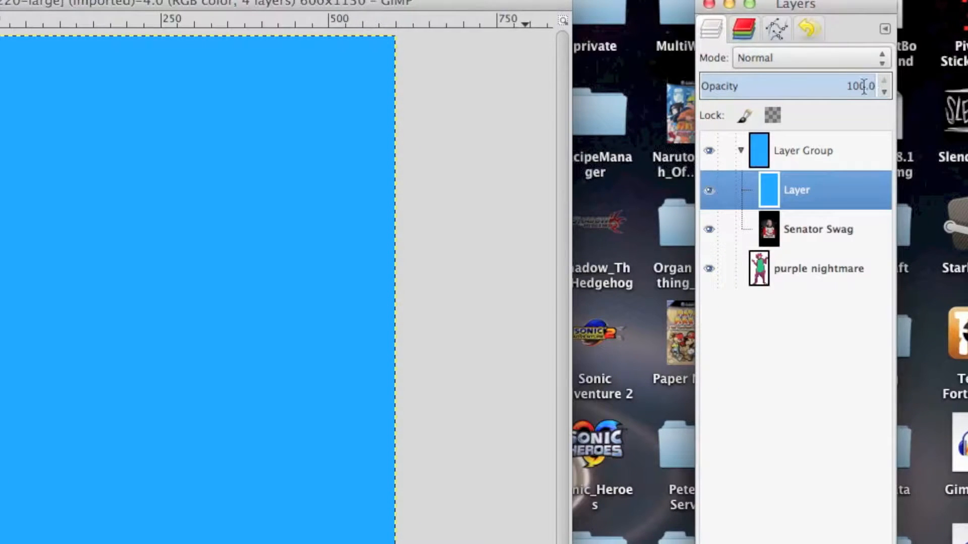
# Step: Lower the blue layer's opacity to 51.1
pyautogui.moveTo(854, 75); pyautogui.dragTo(822, 79)
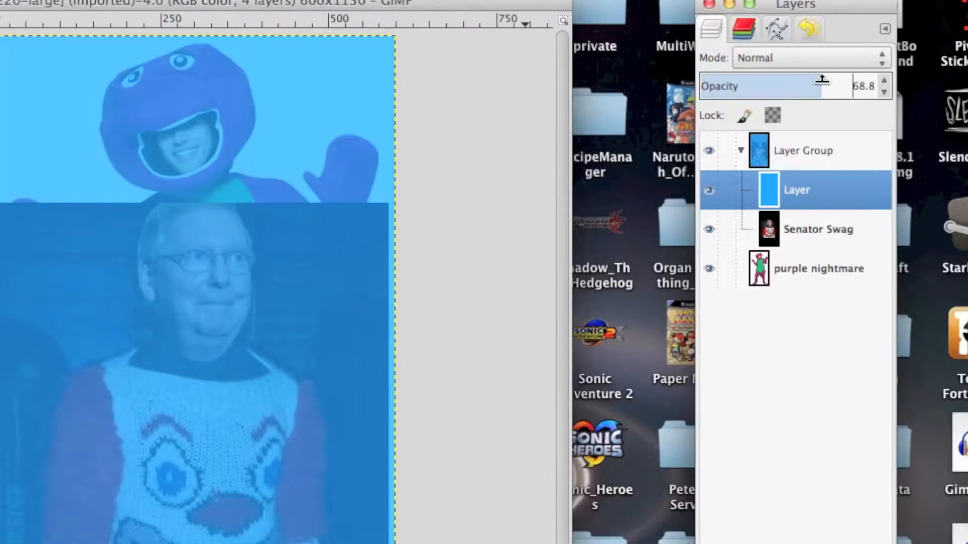
pyautogui.moveTo(816, 82); pyautogui.dragTo(791, 88)
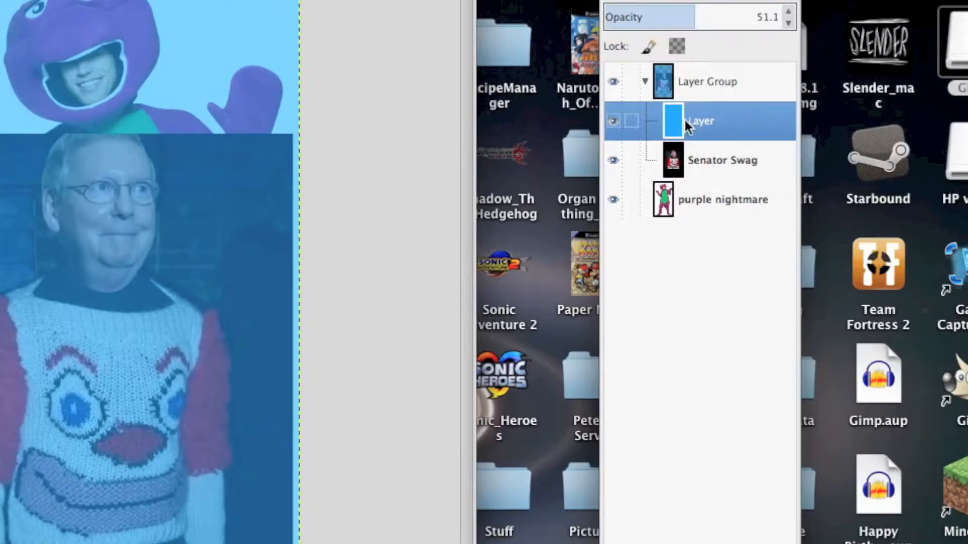
# Step: Move the blue layer and Senator Swag out of the layer group, below purple nightmare, and delete the empty group
pyautogui.moveTo(779, 186); pyautogui.dragTo(794, 316)
pyautogui.click(781, 206)
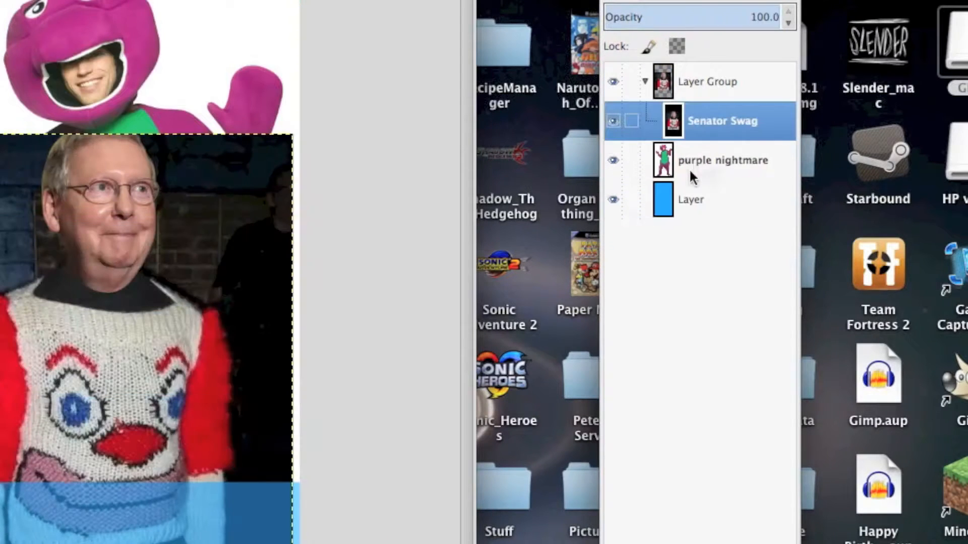
pyautogui.moveTo(691, 121); pyautogui.dragTo(691, 209)
pyautogui.click(701, 78)
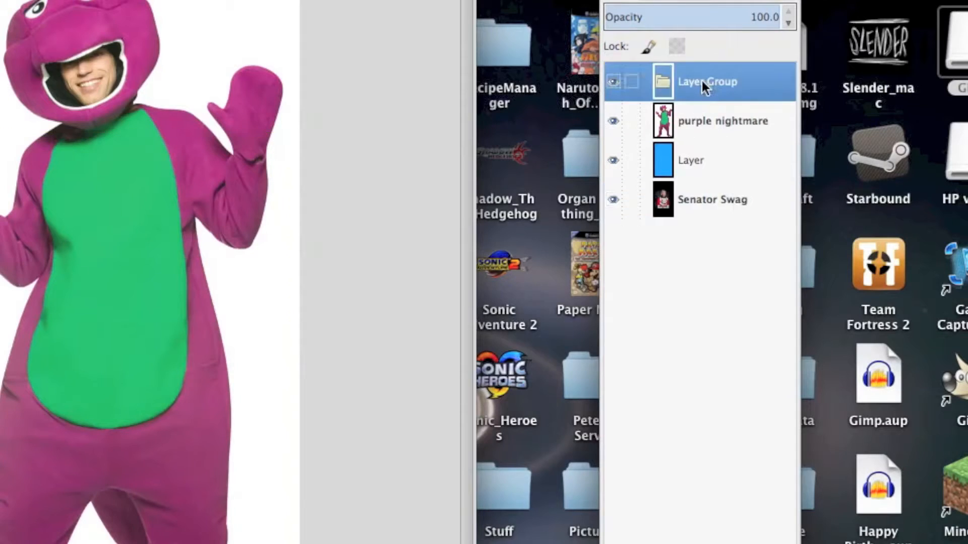
pyautogui.click(818, 535)
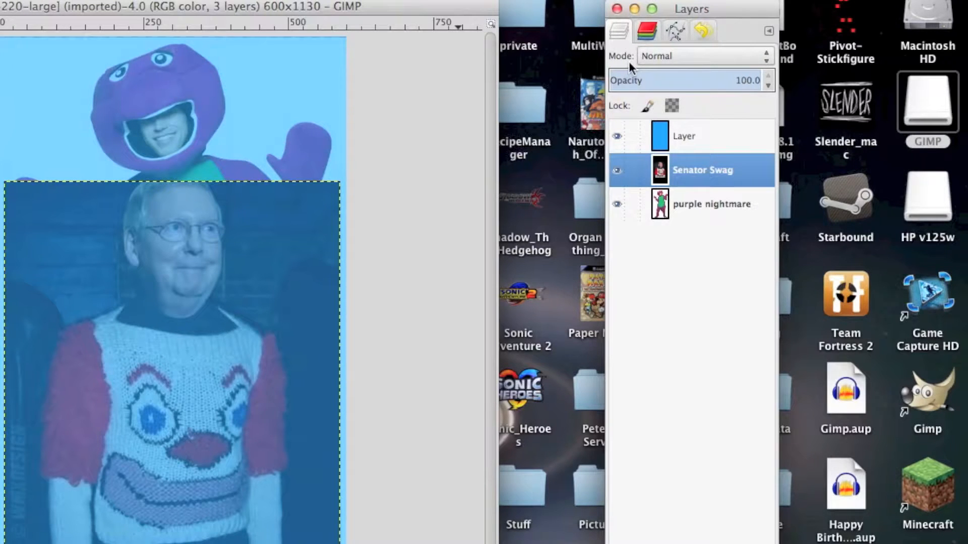
# Step: Set the blue layer's blend mode to Dissolve
pyautogui.click(685, 59)
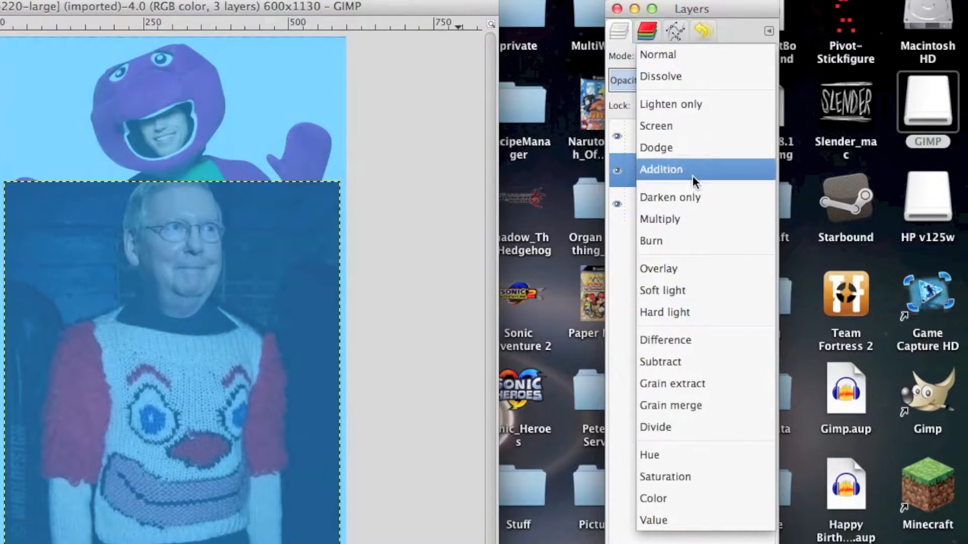
pyautogui.click(632, 231)
pyautogui.click(671, 139)
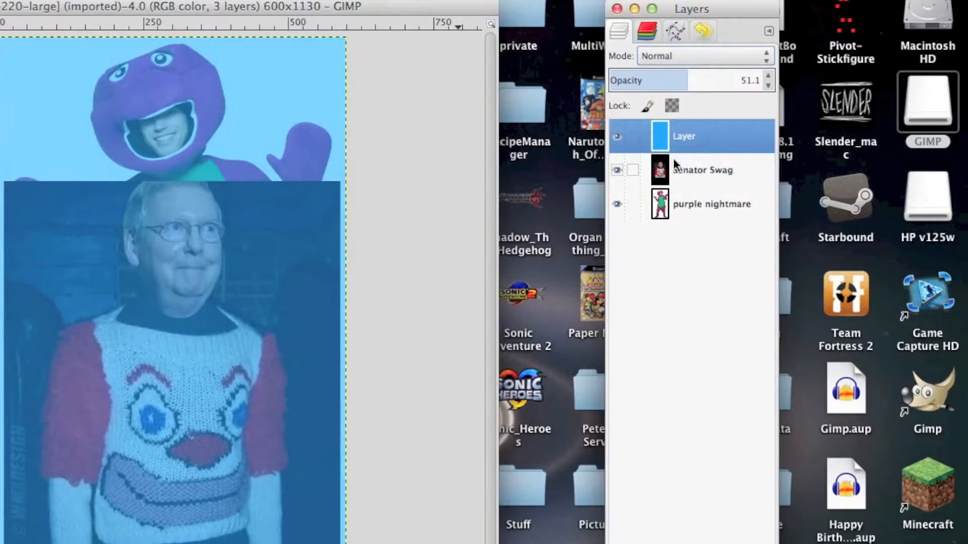
pyautogui.click(660, 56)
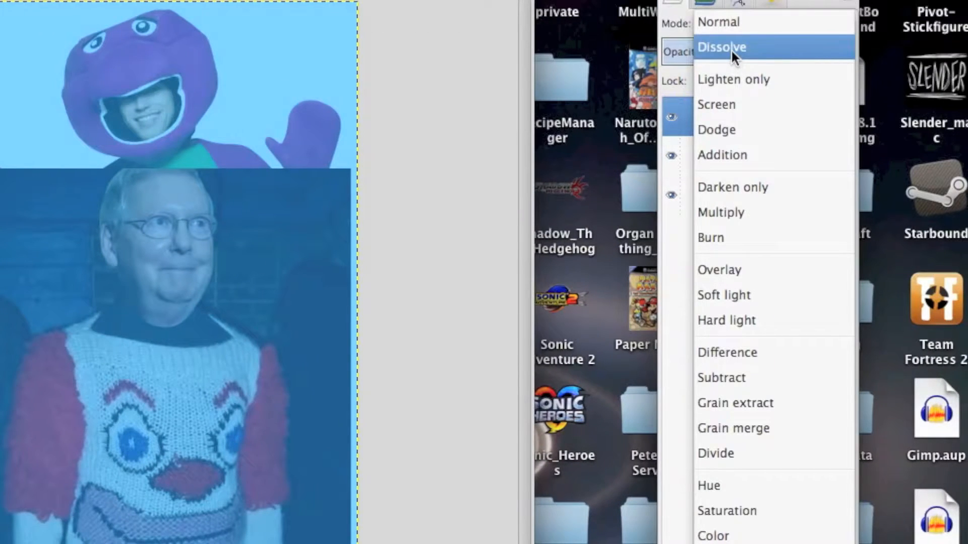
pyautogui.click(730, 50)
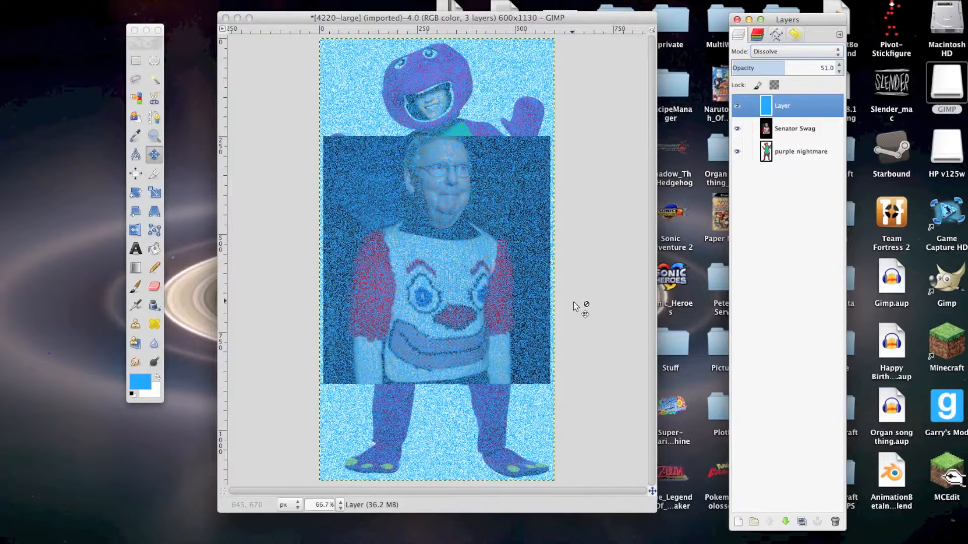
# Step: Return the blue layer's blend mode to Normal and rename the layer as sweg
pyautogui.moveTo(785, 64); pyautogui.dragTo(860, 68)
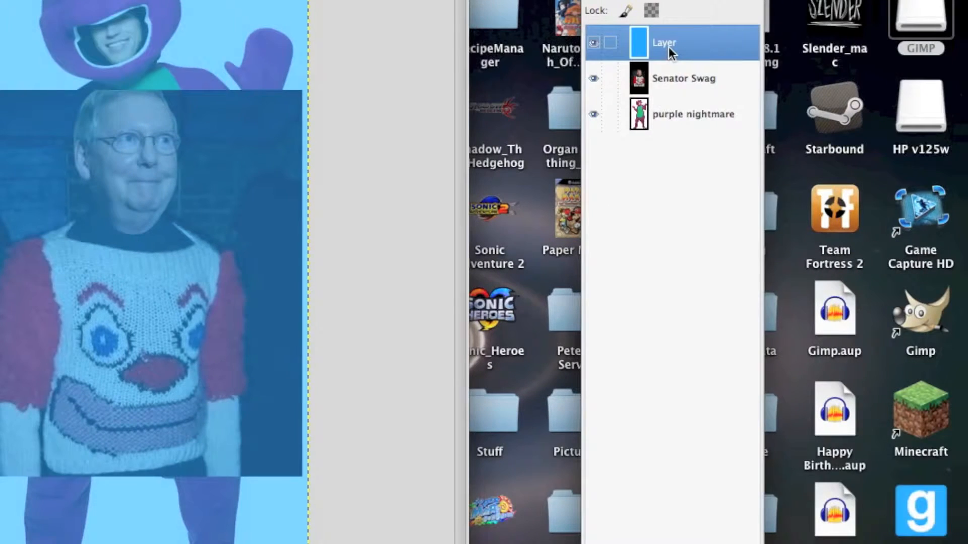
pyautogui.rightClick(669, 47)
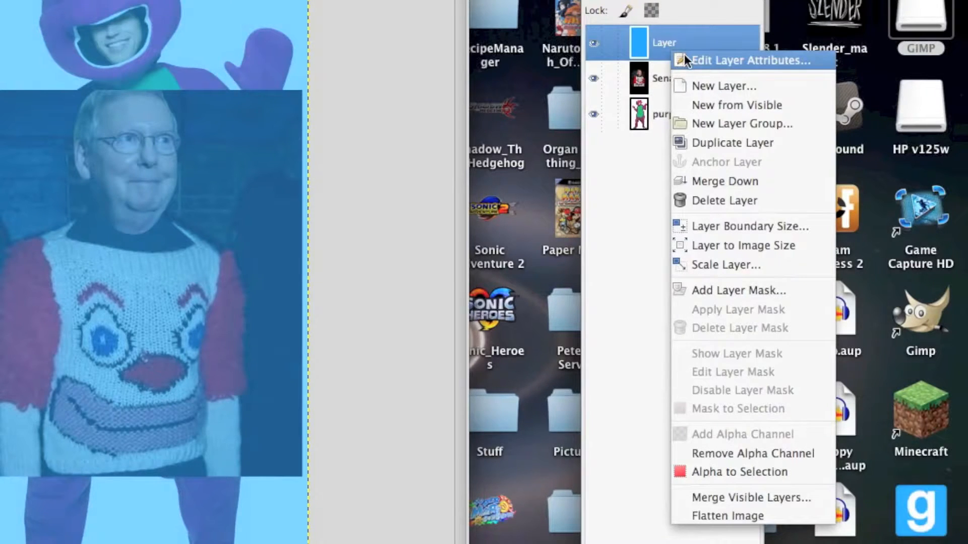
pyautogui.click(684, 53)
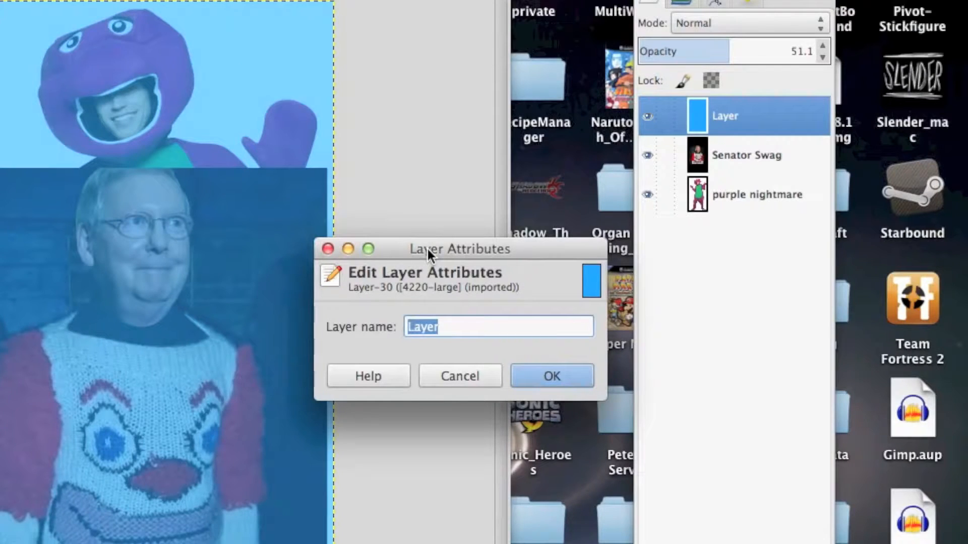
pyautogui.write('sweg')
pyautogui.press('Return')
# Step: Merge the sweg layer down into Senator Swag, and revert to the Rename Layer state in the undo history
pyautogui.rightClick(729, 119)
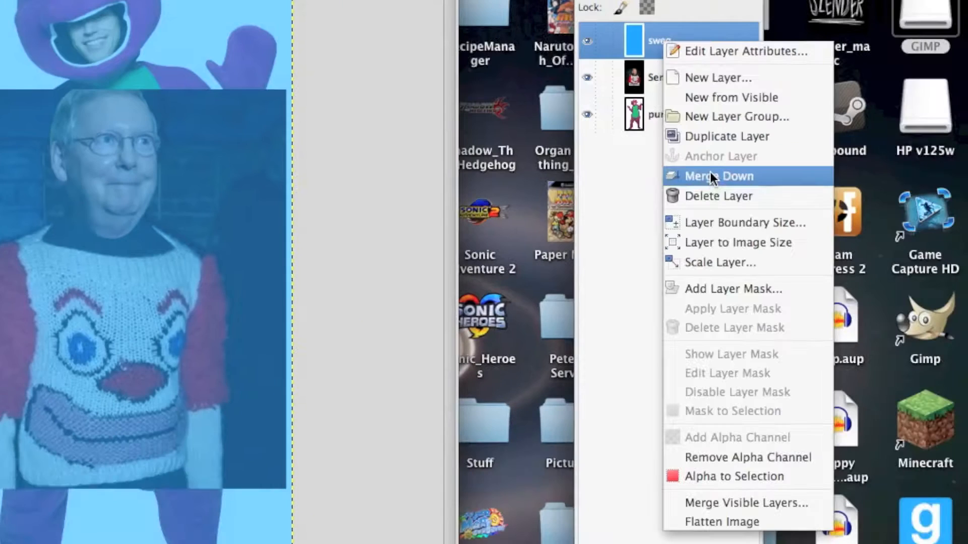
pyautogui.click(770, 174)
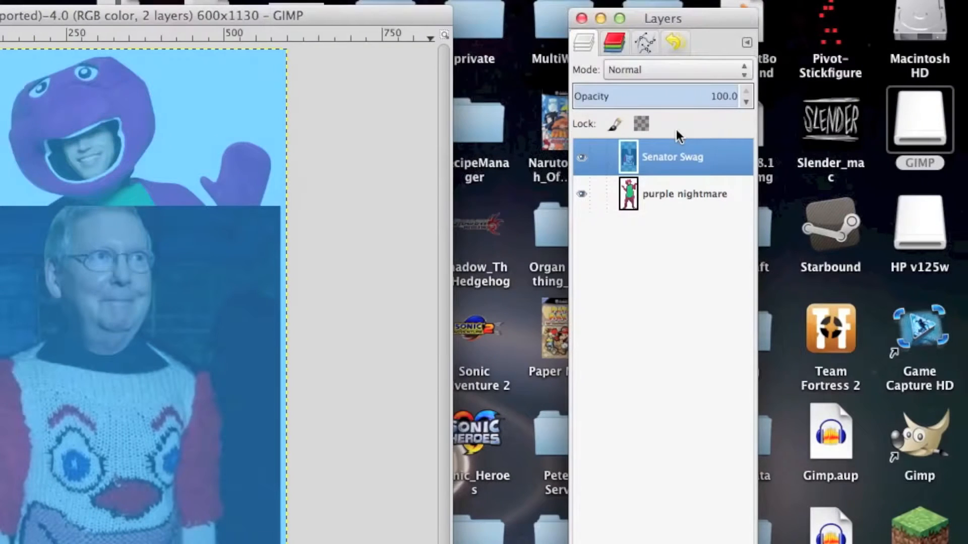
pyautogui.click(670, 41)
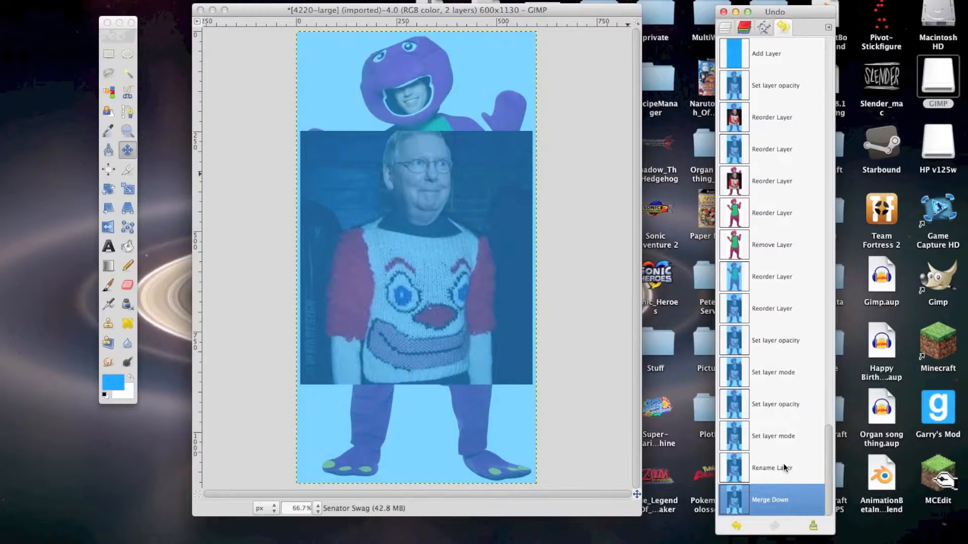
pyautogui.click(784, 468)
pyautogui.click(777, 224)
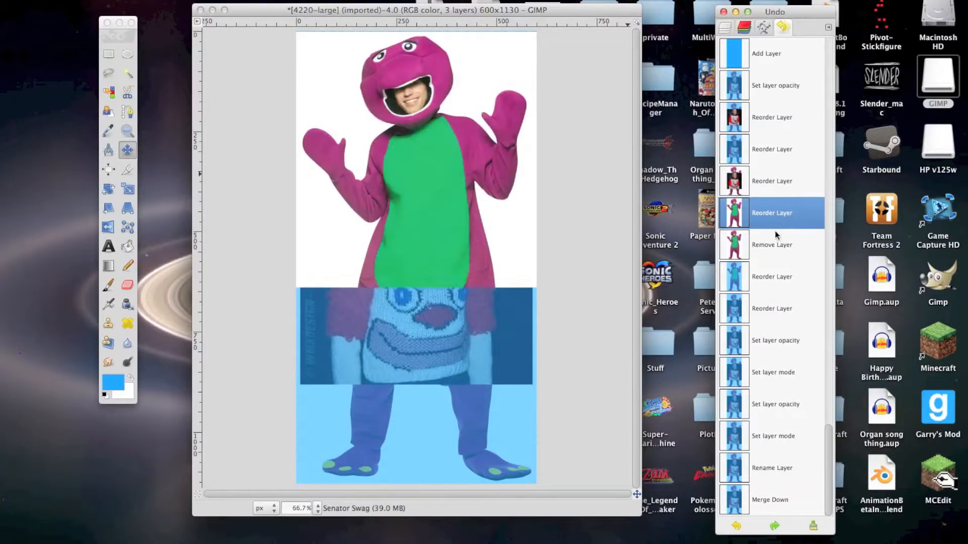
pyautogui.click(782, 467)
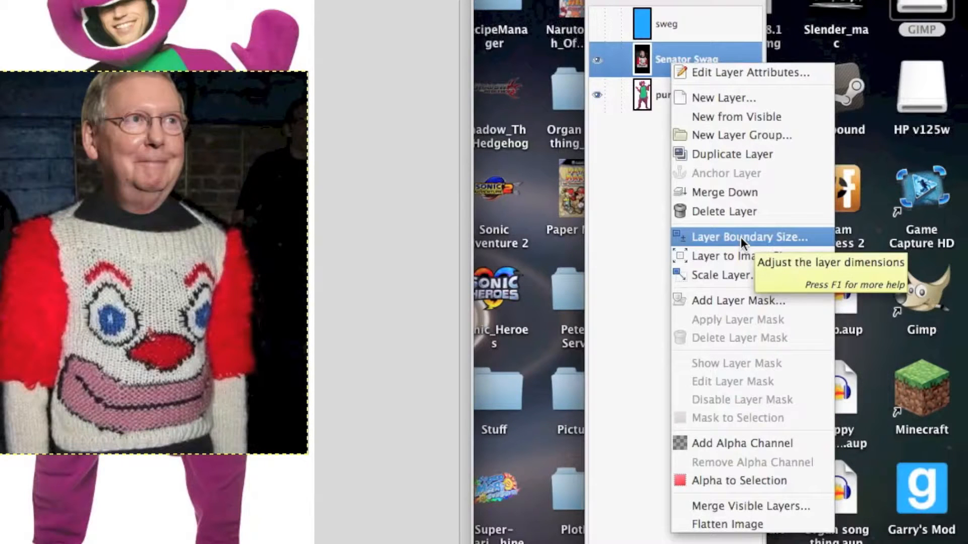
# Step: Set the Senator Swag layer's boundary size to 700 × 700 px with its content centered
pyautogui.click(741, 236)
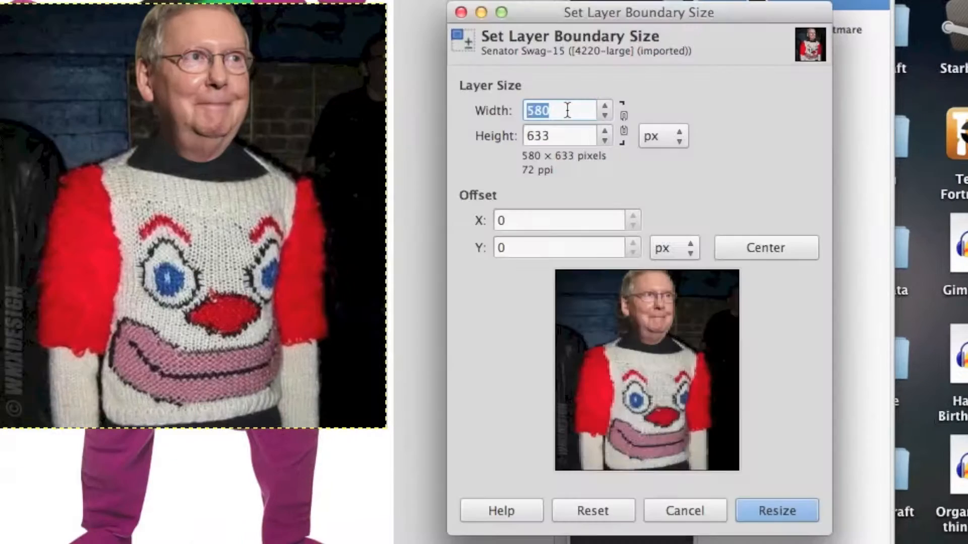
pyautogui.write('700')
pyautogui.press('Tab')
pyautogui.write('700')
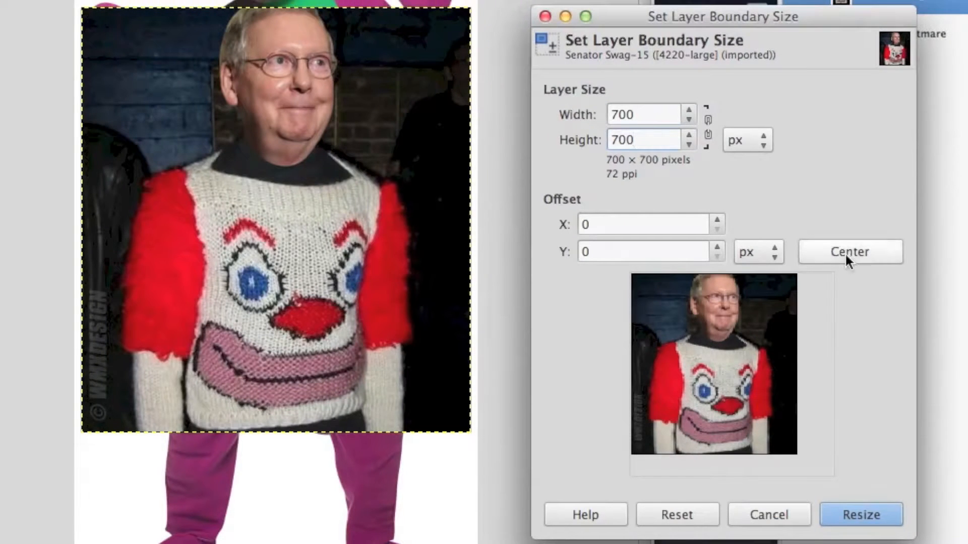
pyautogui.click(760, 249)
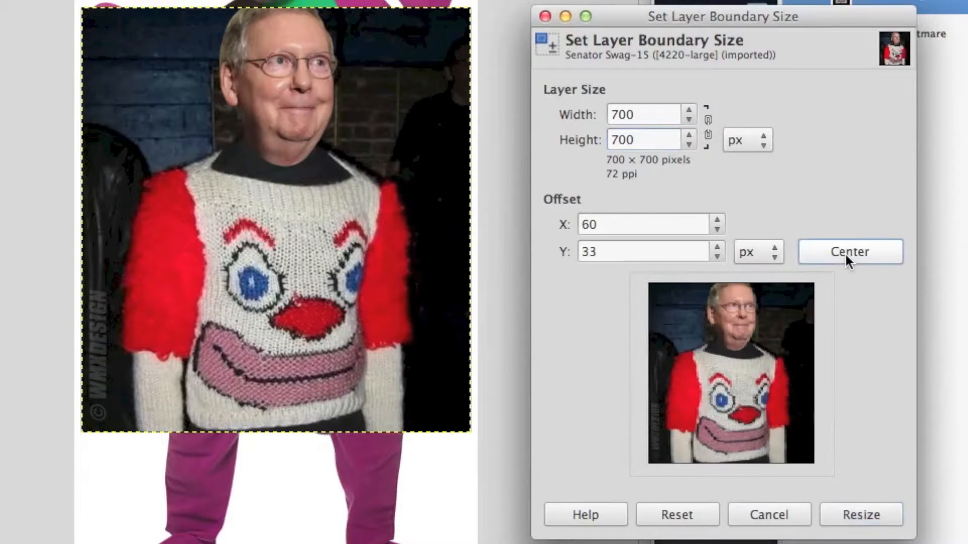
pyautogui.click(873, 519)
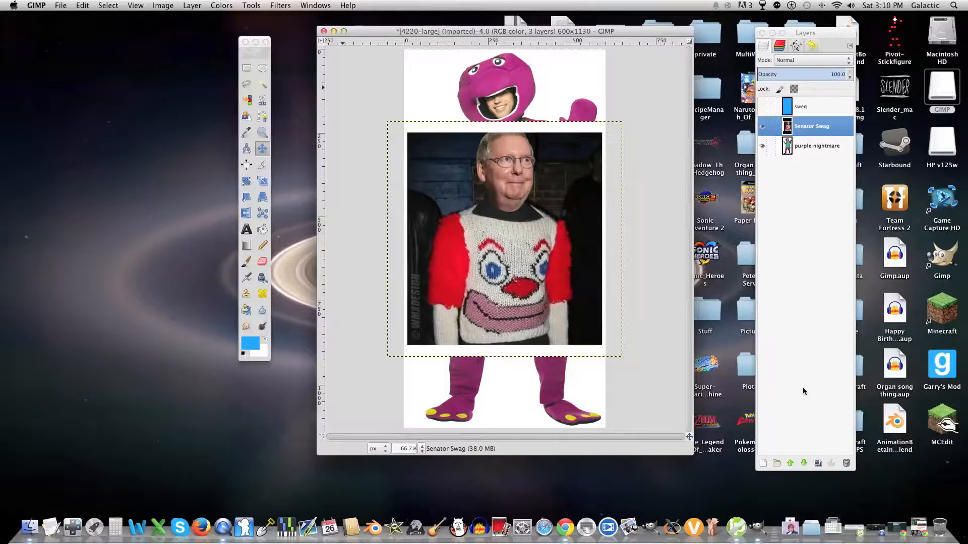
# Step: Fit the Senator Swag layer to the image size and scale it to 90 percent with Cubic interpolation
pyautogui.rightClick(794, 129)
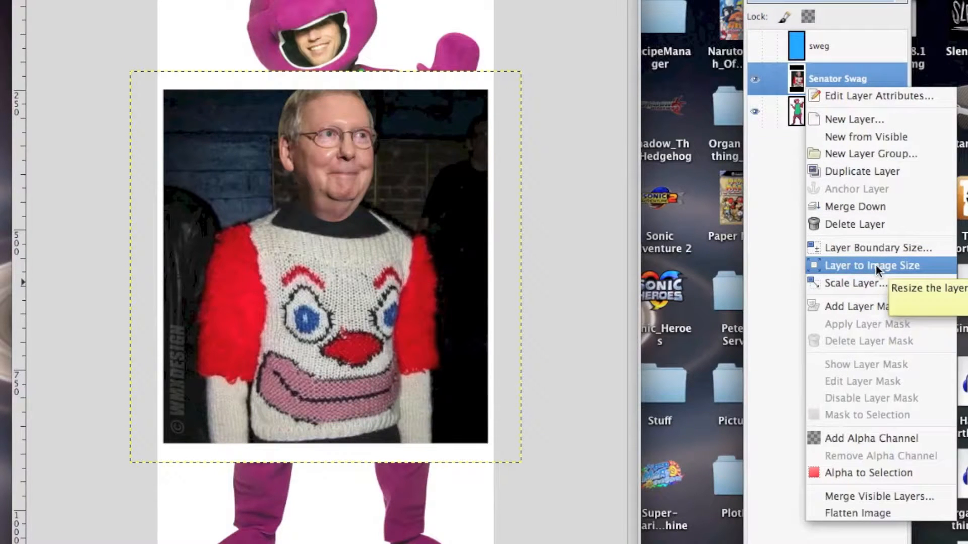
pyautogui.click(875, 265)
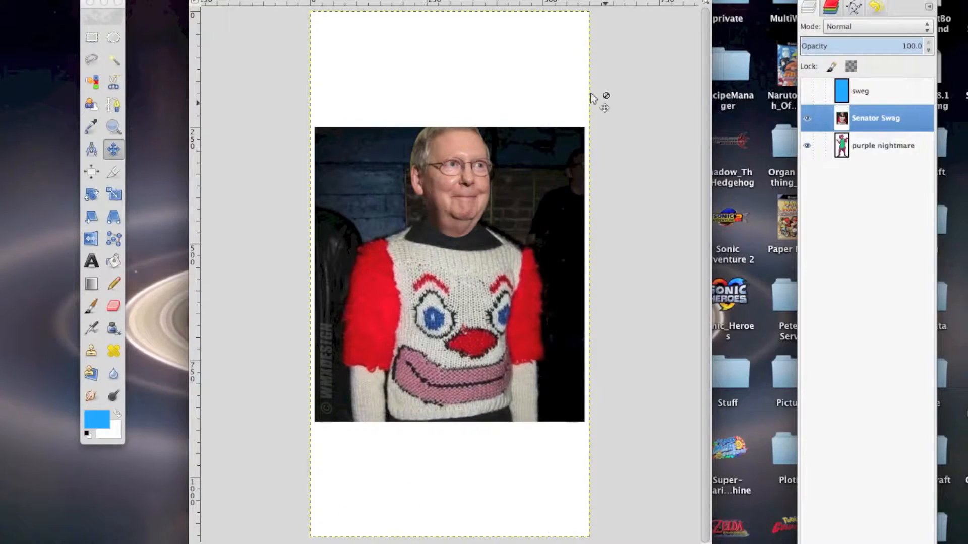
pyautogui.rightClick(854, 122)
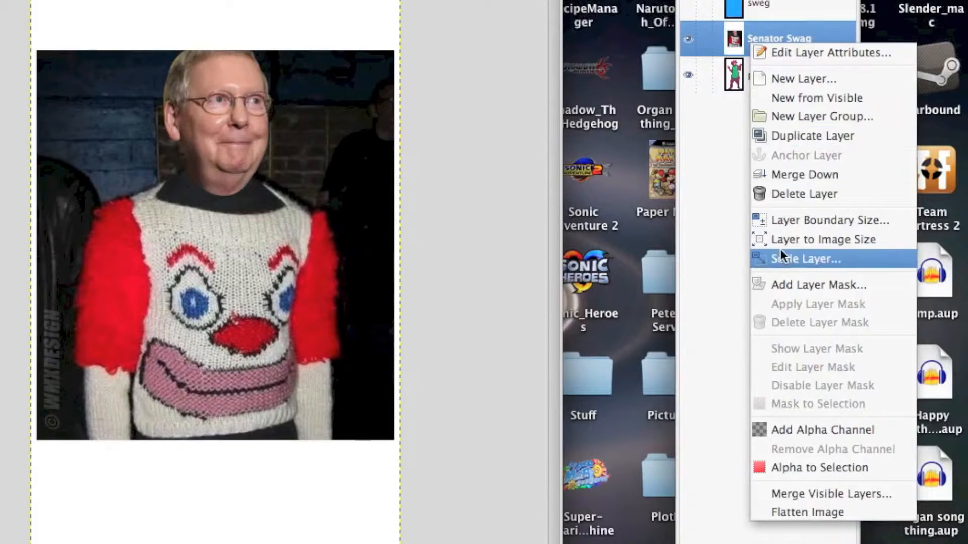
pyautogui.click(851, 259)
pyautogui.click(668, 238)
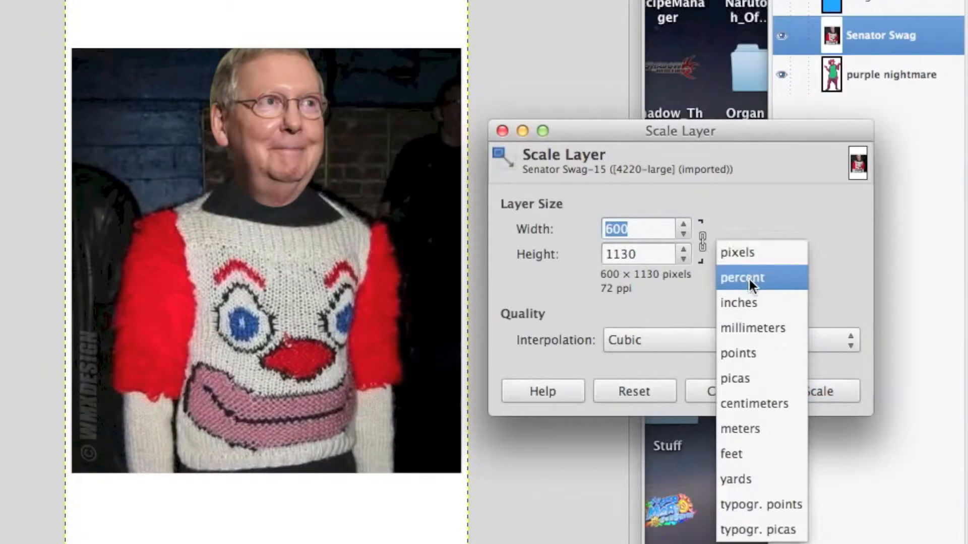
pyautogui.click(749, 281)
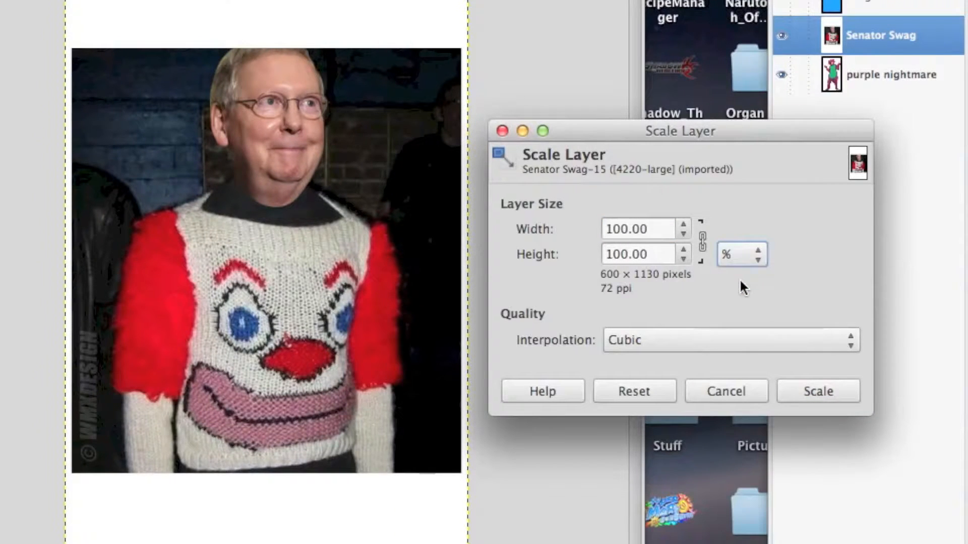
pyautogui.moveTo(619, 229); pyautogui.dragTo(600, 230)
pyautogui.write('9')
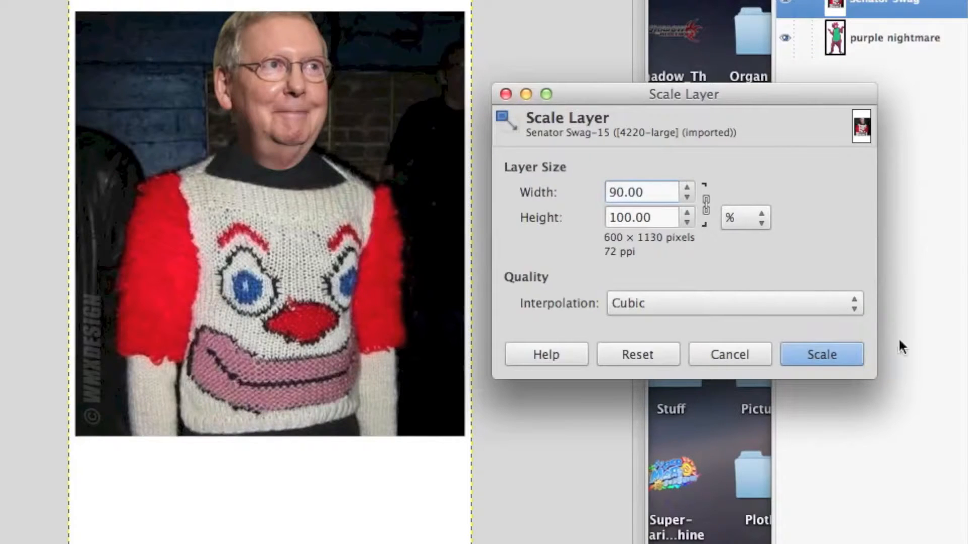
pyautogui.click(852, 359)
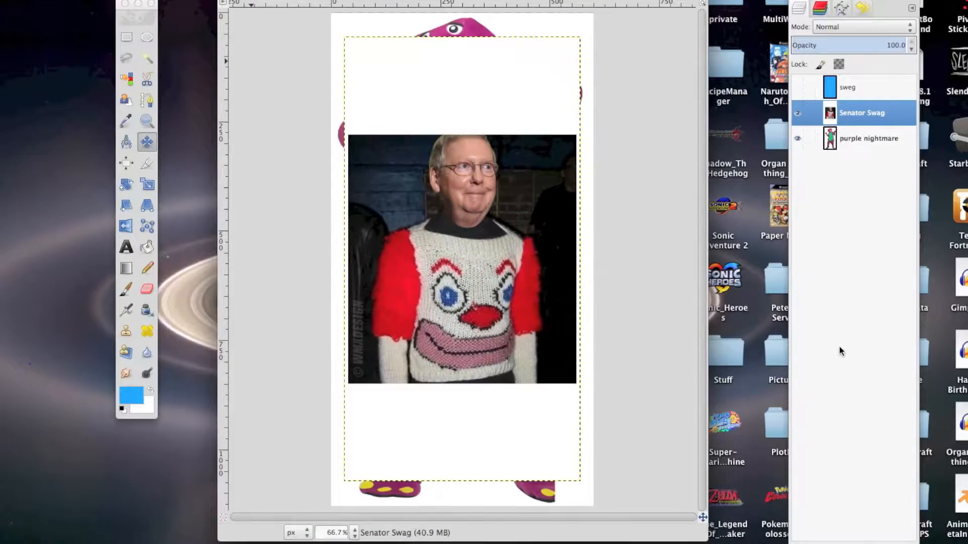
# Step: Make the sweg layer visible and add a layer mask initialized to White (full opacity)
pyautogui.click(797, 88)
pyautogui.click(851, 96)
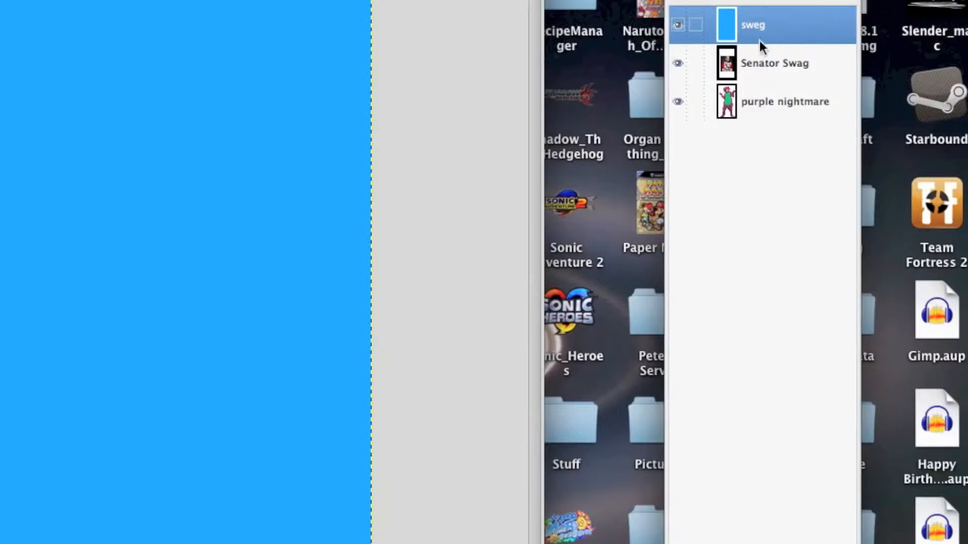
pyautogui.rightClick(785, 25)
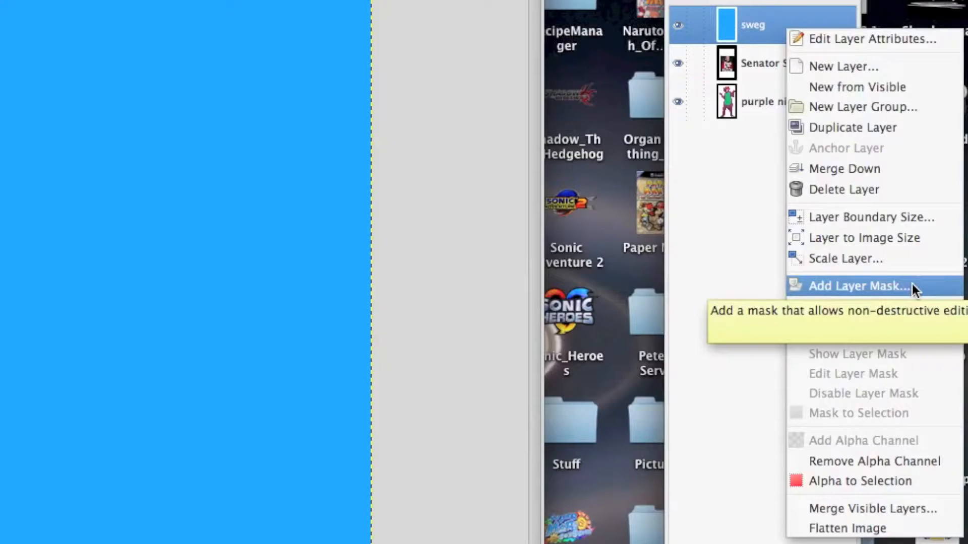
pyautogui.click(860, 286)
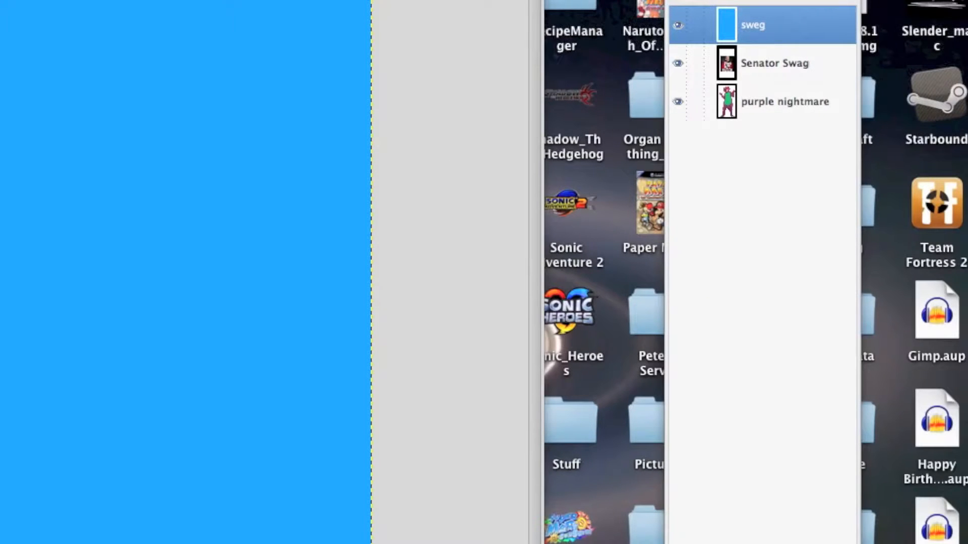
pyautogui.moveTo(105, 0); pyautogui.dragTo(541, 7)
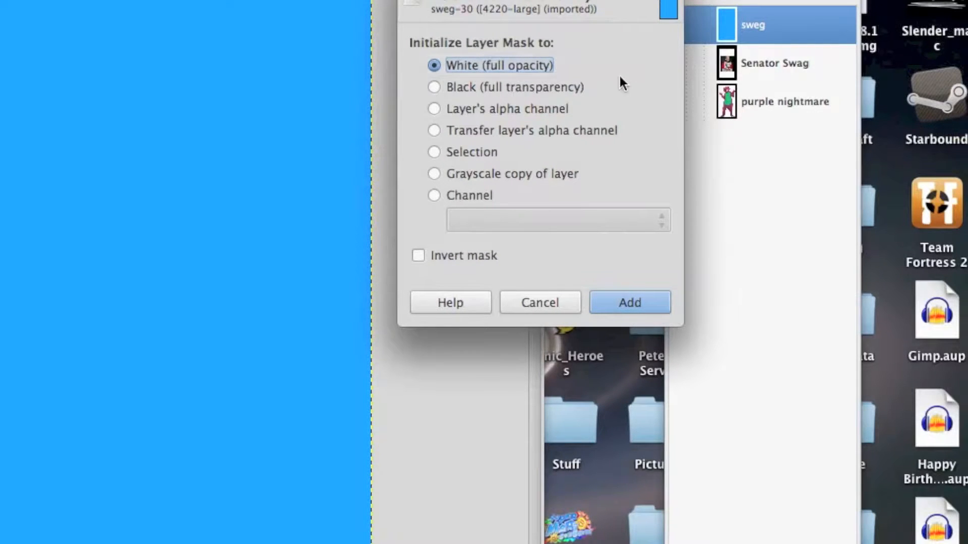
pyautogui.click(628, 300)
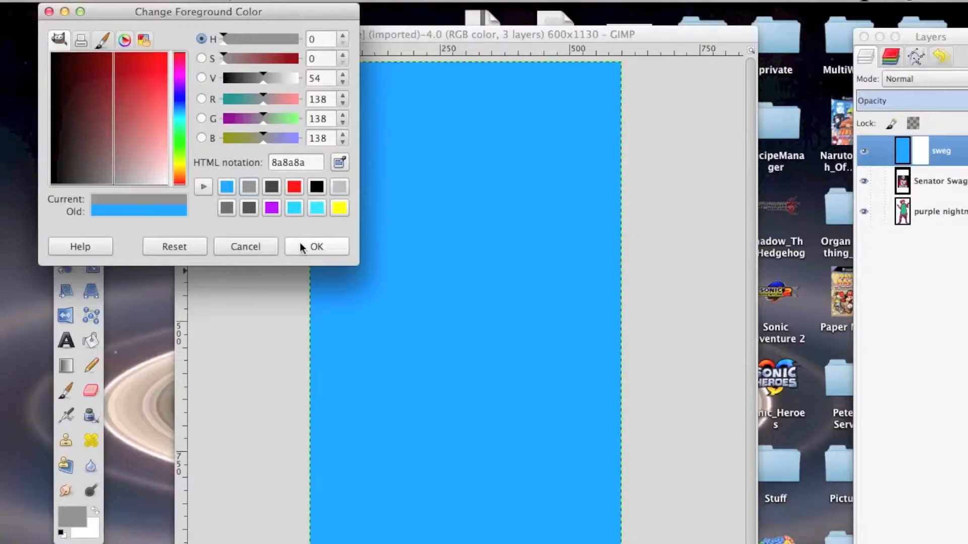
# Step: Set the foreground color to gray 757575, fill a rectangle in the upper middle of the sweg mask with it, and clear the selection
pyautogui.moveTo(262, 78); pyautogui.dragTo(259, 83)
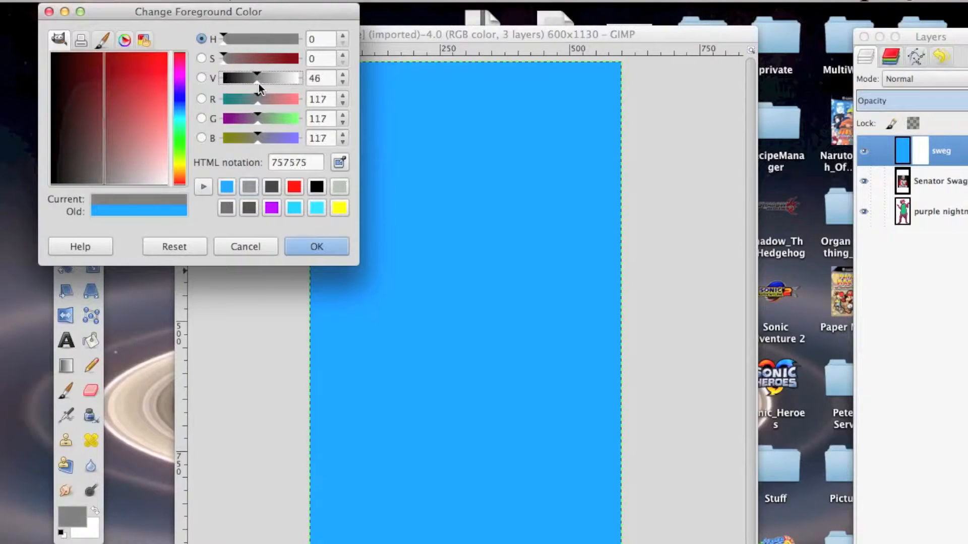
pyautogui.click(315, 248)
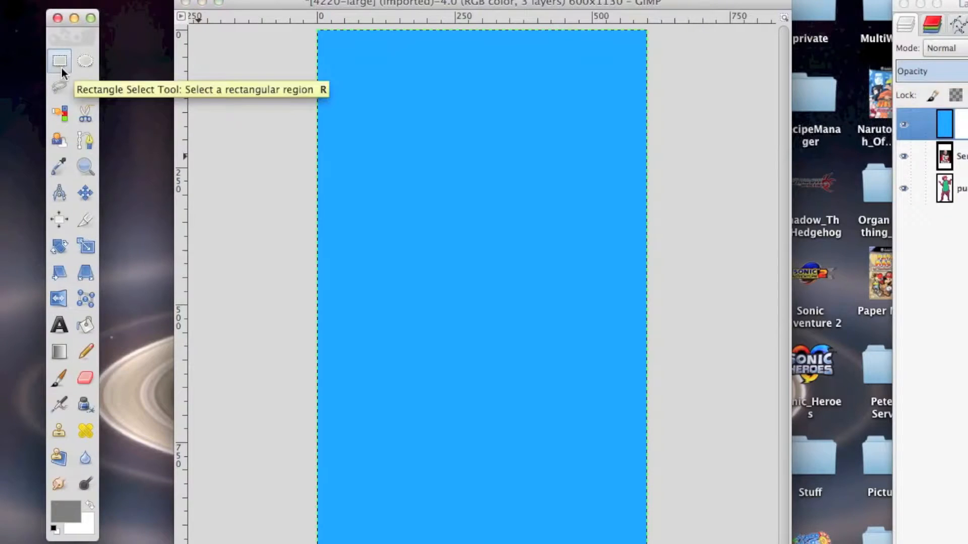
pyautogui.click(60, 62)
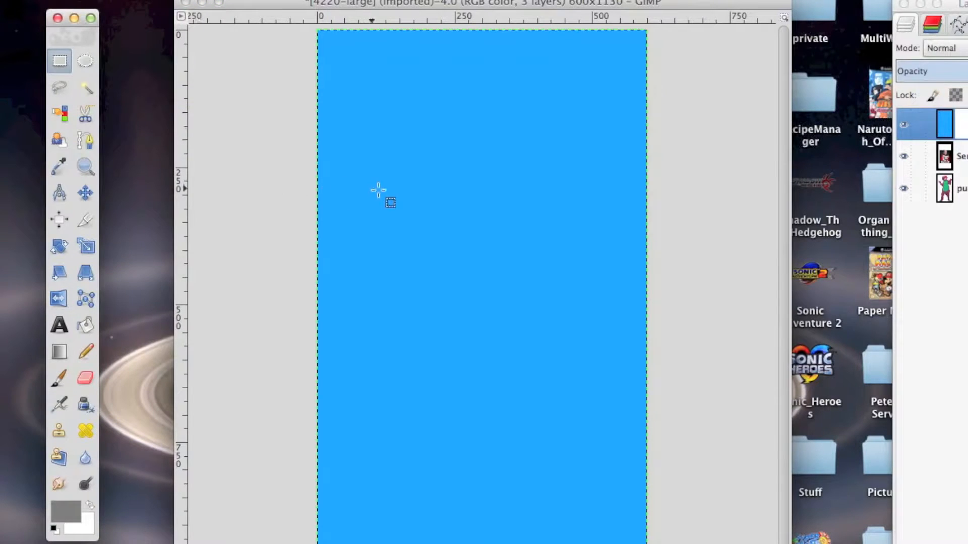
pyautogui.moveTo(383, 193); pyautogui.dragTo(588, 333)
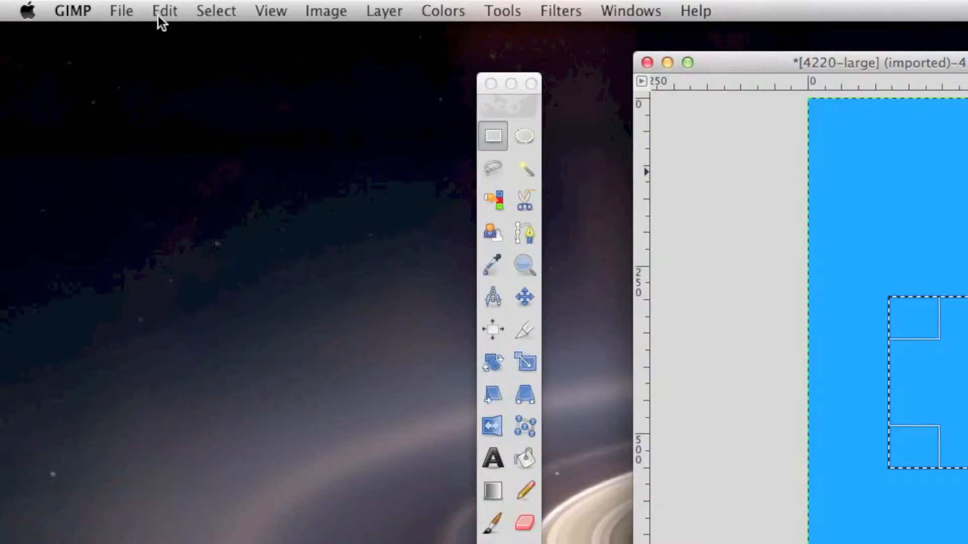
pyautogui.click(162, 12)
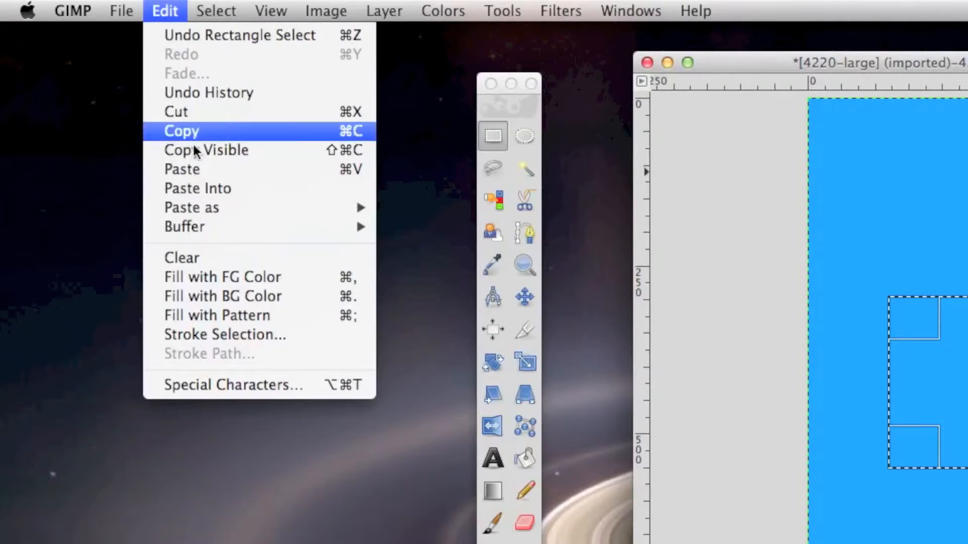
pyautogui.click(254, 275)
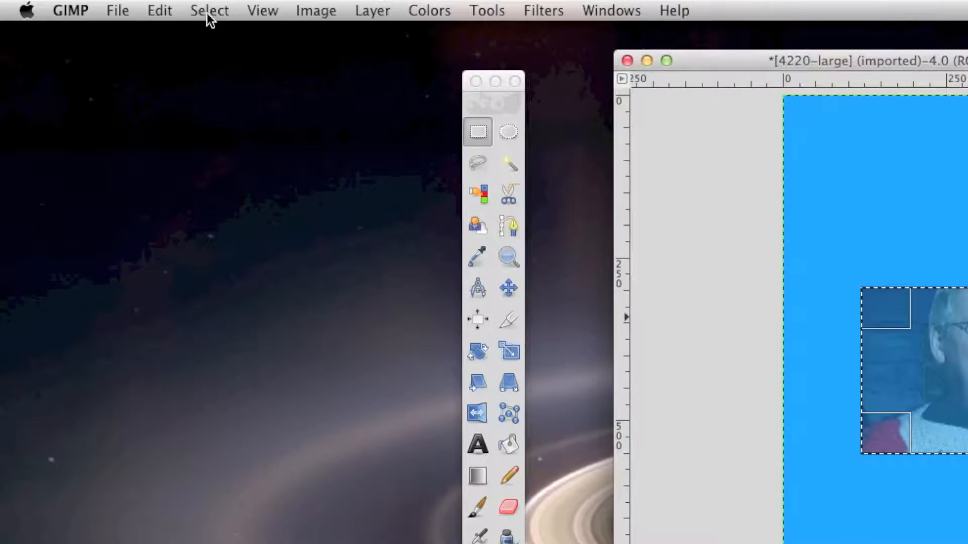
pyautogui.click(208, 10)
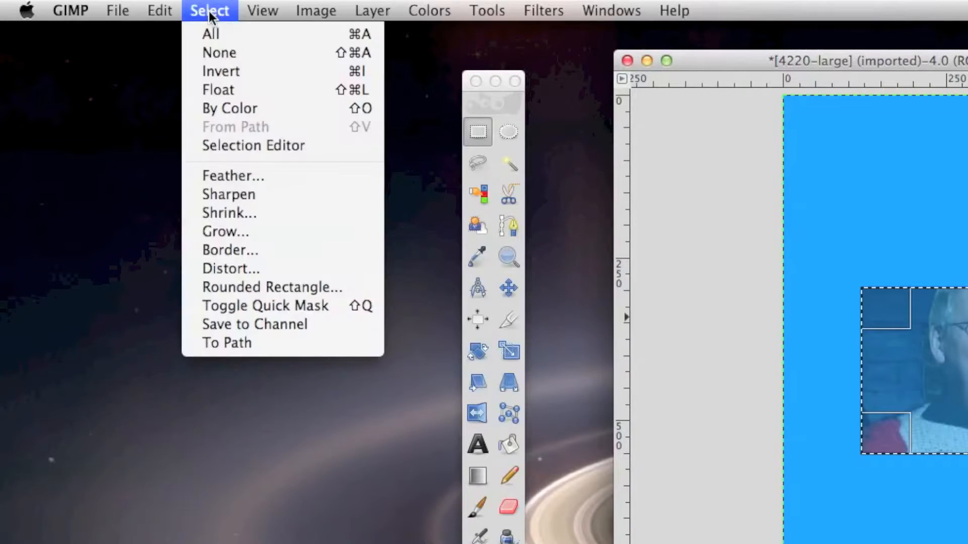
pyautogui.click(268, 54)
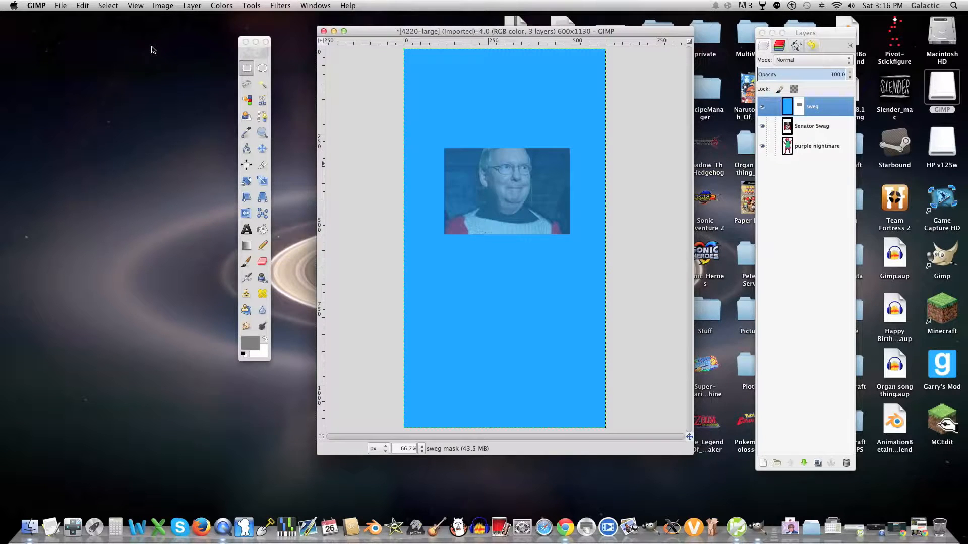
# Step: Delete the sweg layer's mask and add an alpha channel to the layer
pyautogui.rightClick(801, 107)
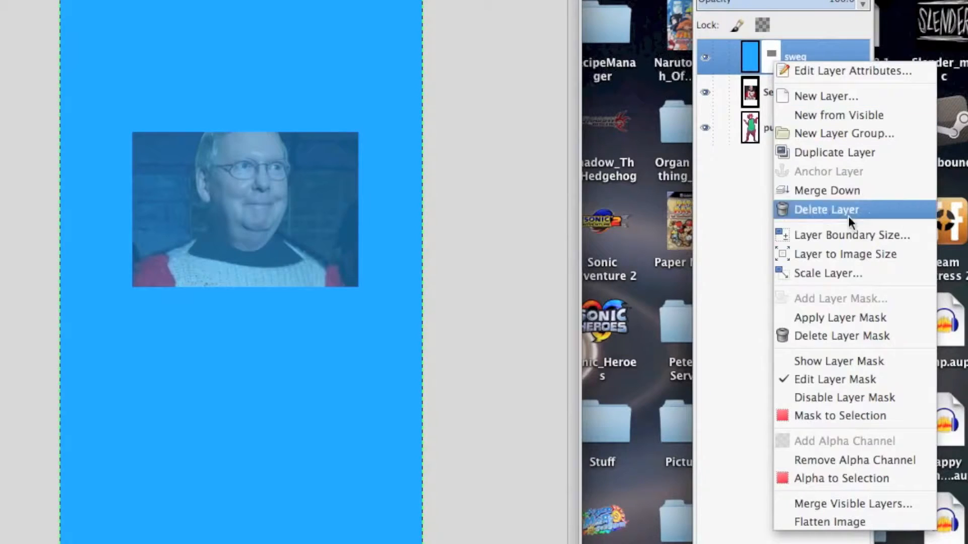
pyautogui.click(859, 336)
pyautogui.rightClick(799, 58)
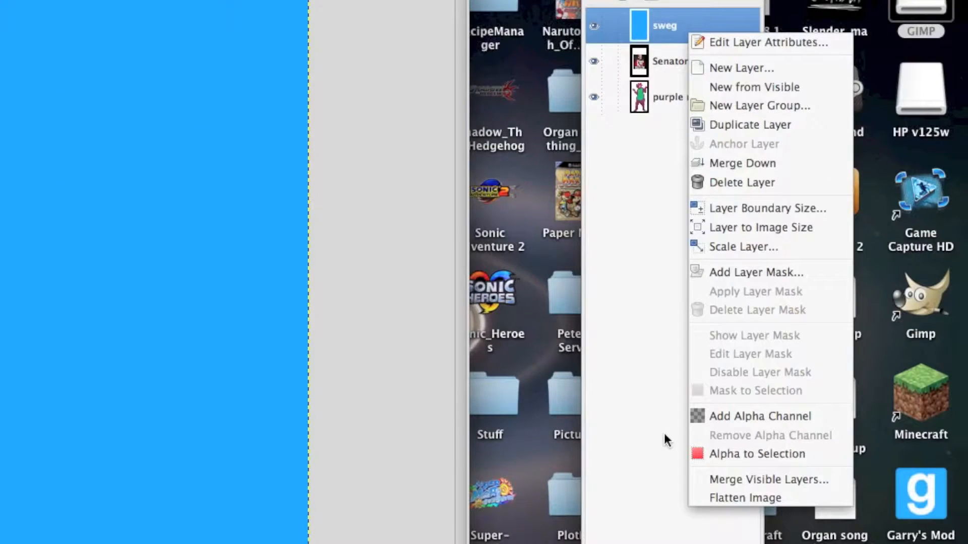
pyautogui.click(829, 416)
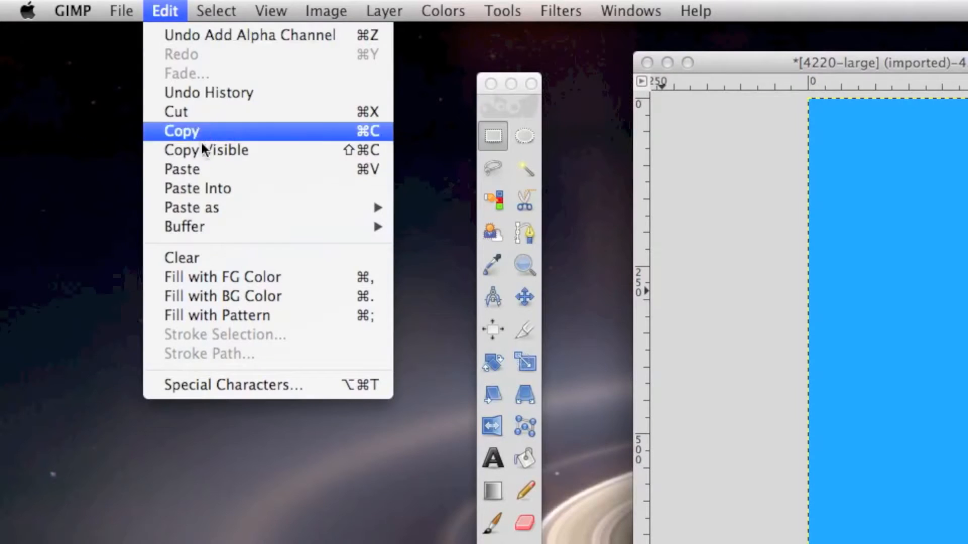
# Step: Clear the contents of the sweg layer
pyautogui.click(328, 258)
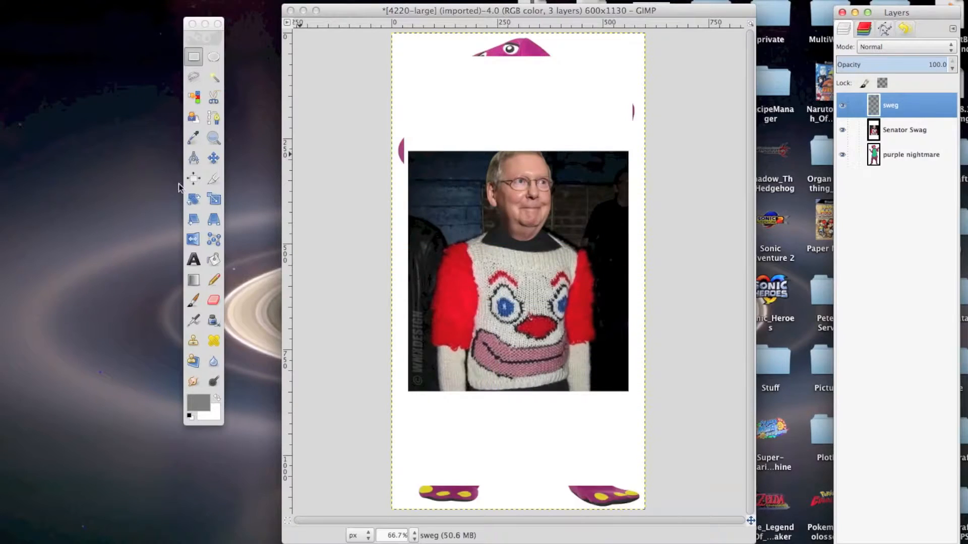
# Step: Remove the alpha channel from the Senator Swag layer and clear the layer's contents
pyautogui.rightClick(905, 130)
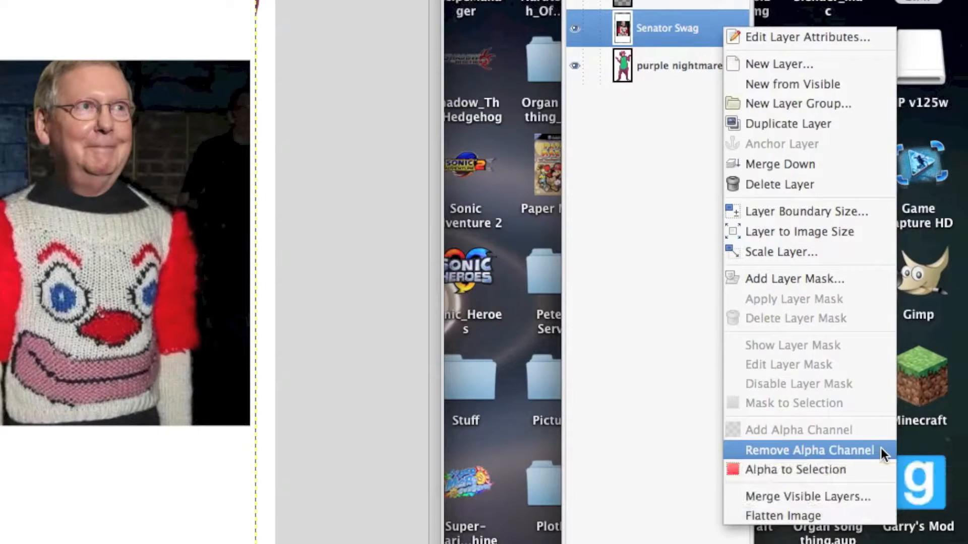
pyautogui.click(881, 449)
pyautogui.click(165, 11)
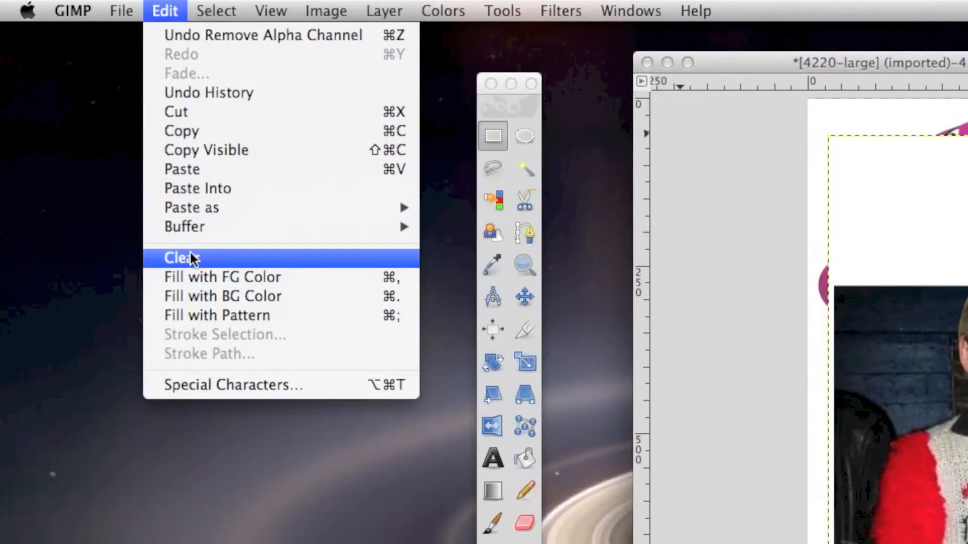
pyautogui.click(181, 257)
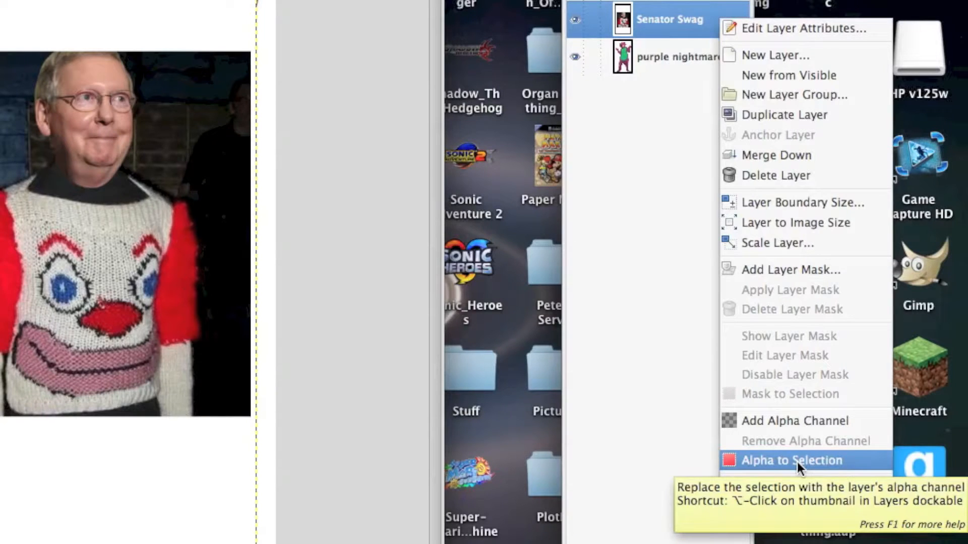
# Step: Convert the Senator Swag layer's alpha to a selection and duplicate the layer repeatedly up to copy #13
pyautogui.click(845, 462)
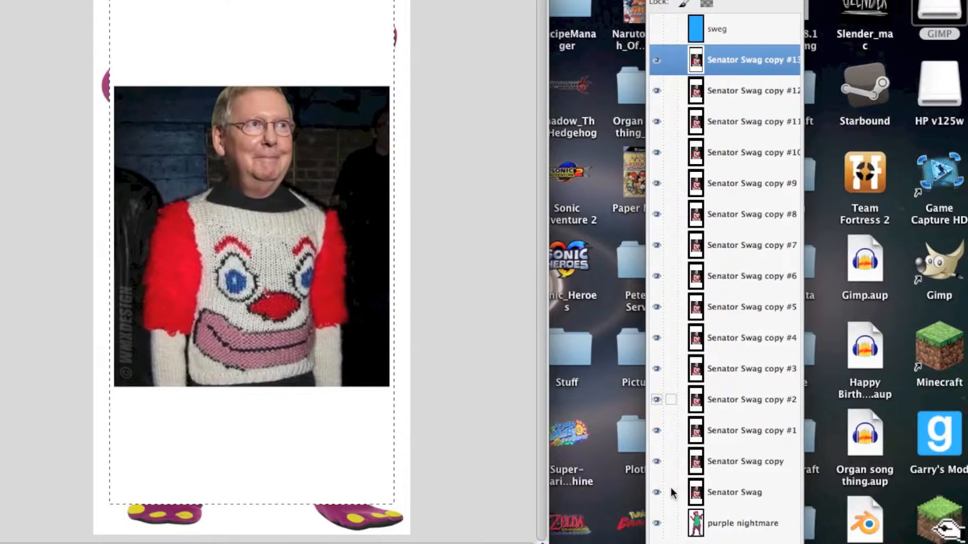
# Step: Hide the original Senator Swag and purple nightmare layers and merge the visible copies with Expanded as necessary
pyautogui.click(657, 524)
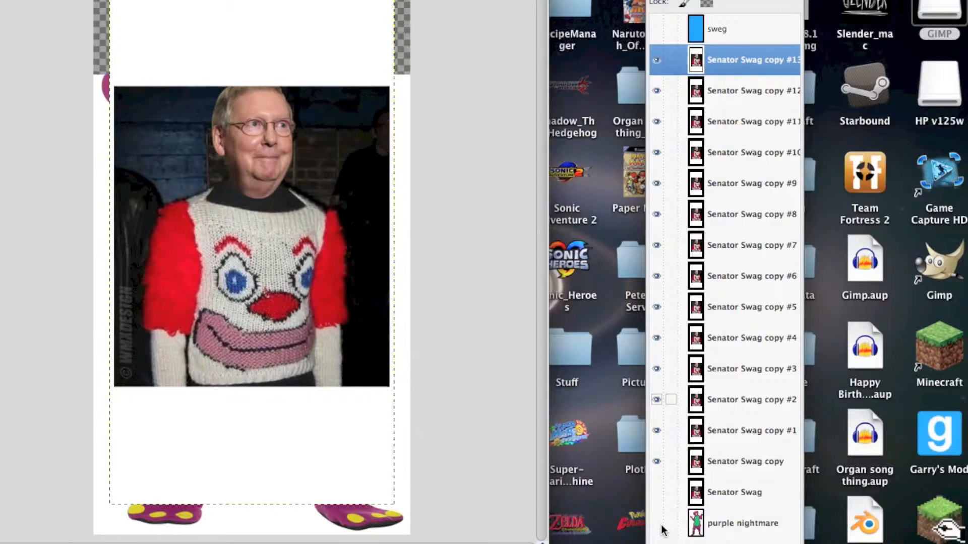
pyautogui.rightClick(724, 460)
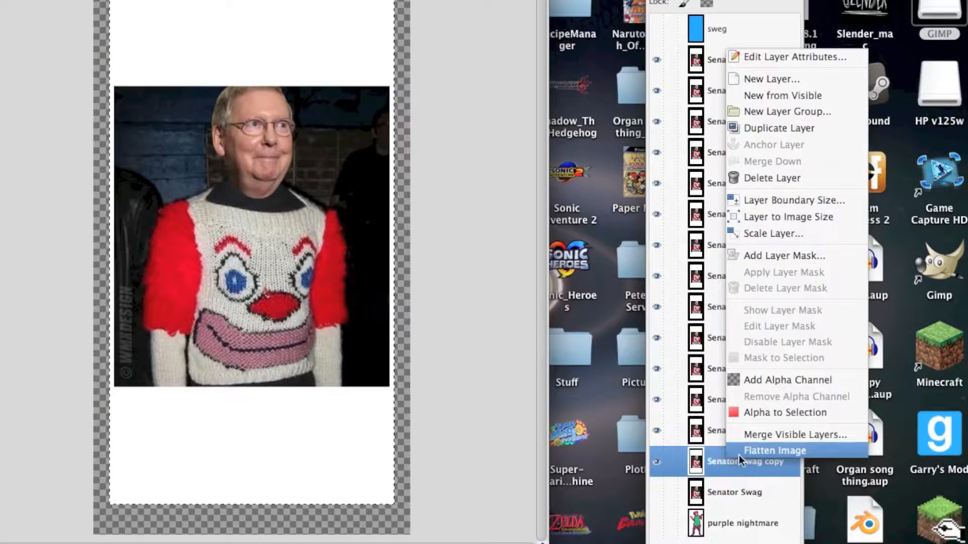
pyautogui.click(857, 436)
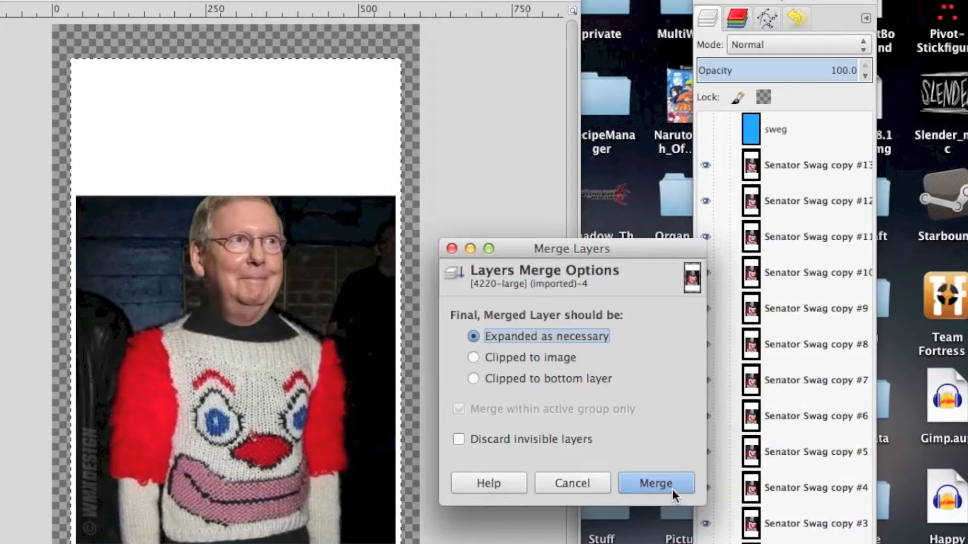
pyautogui.click(672, 486)
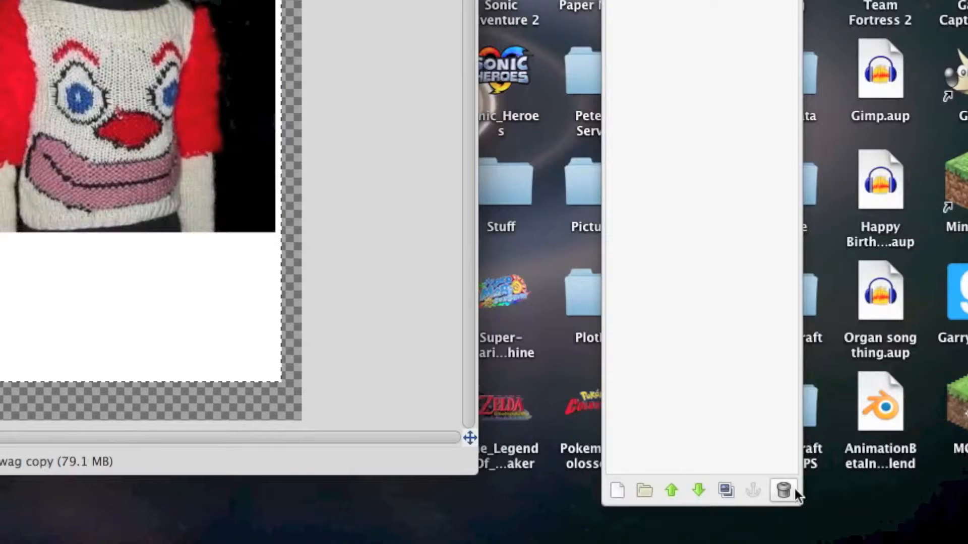
# Step: Delete the merged Senator Swag copy and make the purple nightmare, Senator Swag and sweg layers visible
pyautogui.click(846, 464)
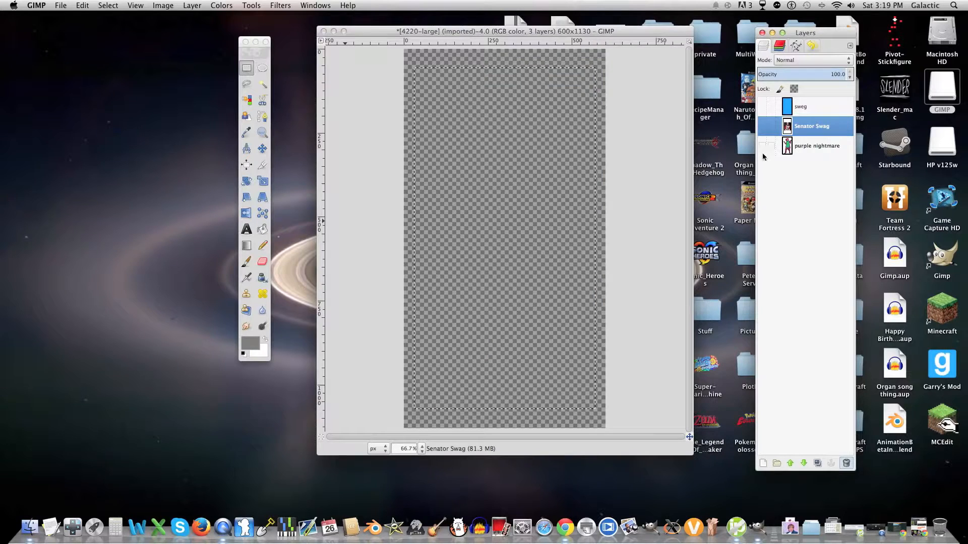
pyautogui.click(763, 146)
pyautogui.click(762, 126)
pyautogui.click(762, 107)
# Step: Flatten the image into a single layer
pyautogui.rightClick(796, 149)
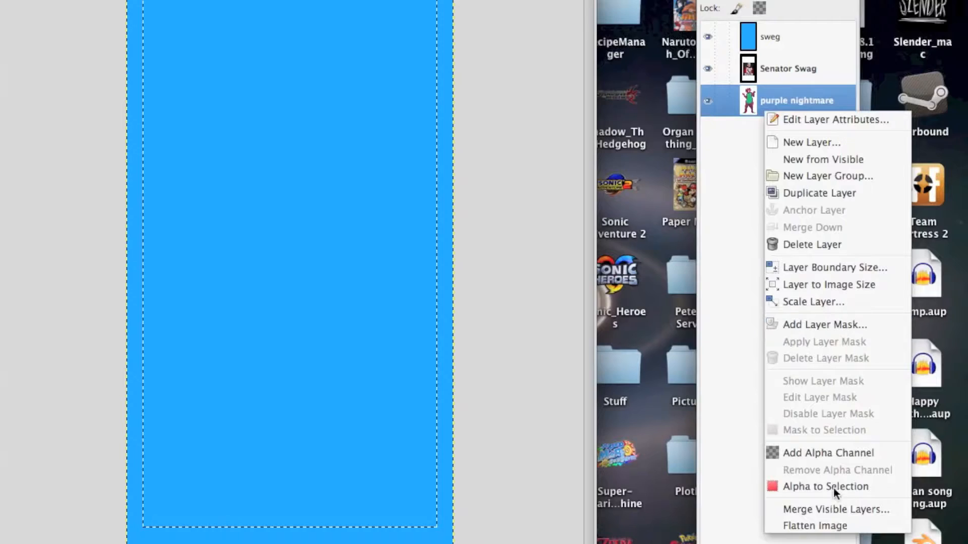
pyautogui.click(833, 526)
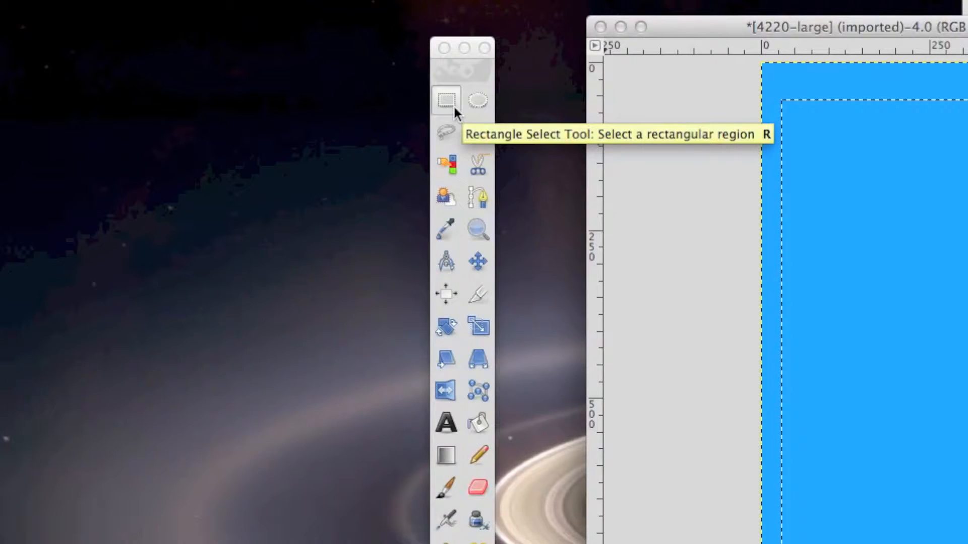
# Step: Draw a rectangular selection in the middle of the sweg layer and paint gray brush strokes inside it
pyautogui.click(453, 105)
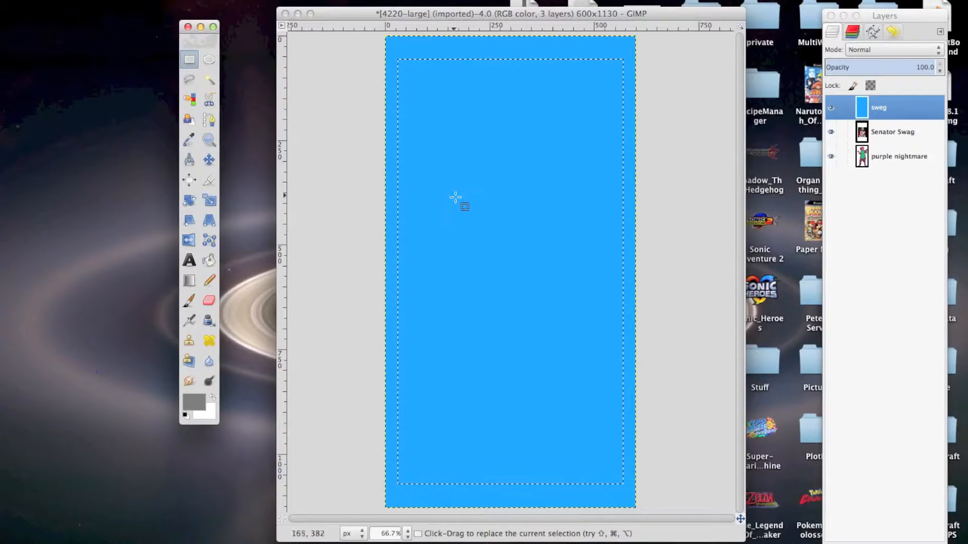
pyautogui.moveTo(465, 277); pyautogui.dragTo(562, 343)
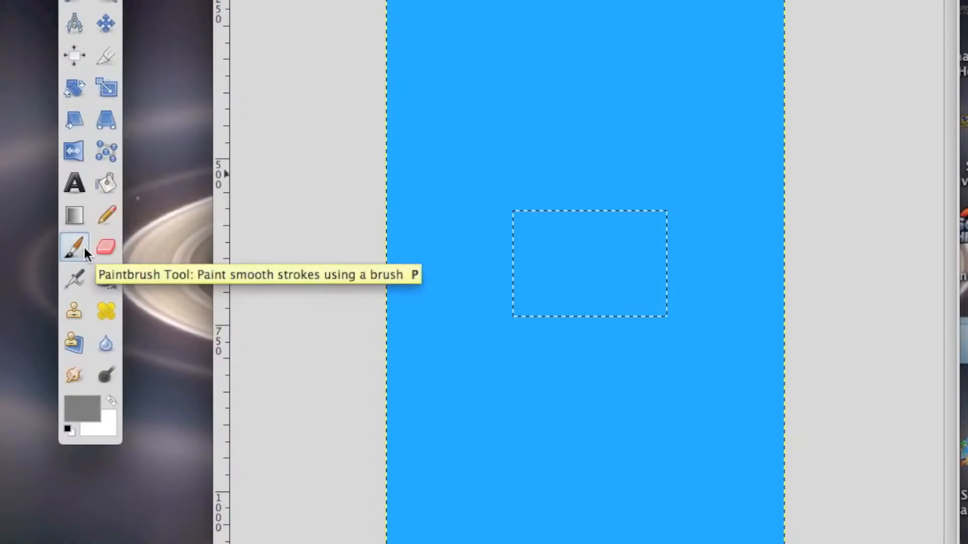
pyautogui.click(84, 245)
pyautogui.moveTo(585, 236)
pyautogui.mouseDown()
pyautogui.moveTo(543, 259)
pyautogui.moveTo(541, 293)
pyautogui.moveTo(632, 309)
pyautogui.moveTo(680, 273)
pyautogui.moveTo(557, 246)
pyautogui.moveTo(507, 257)
pyautogui.mouseUp()
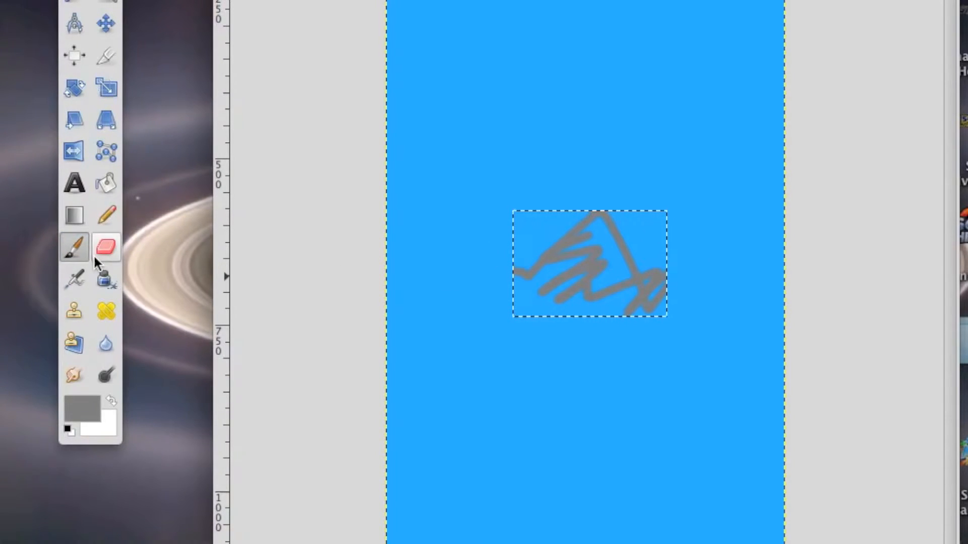
# Step: Fill the rectangular selection on the sweg layer completely with the gray foreground color
pyautogui.click(104, 184)
pyautogui.click(85, 11)
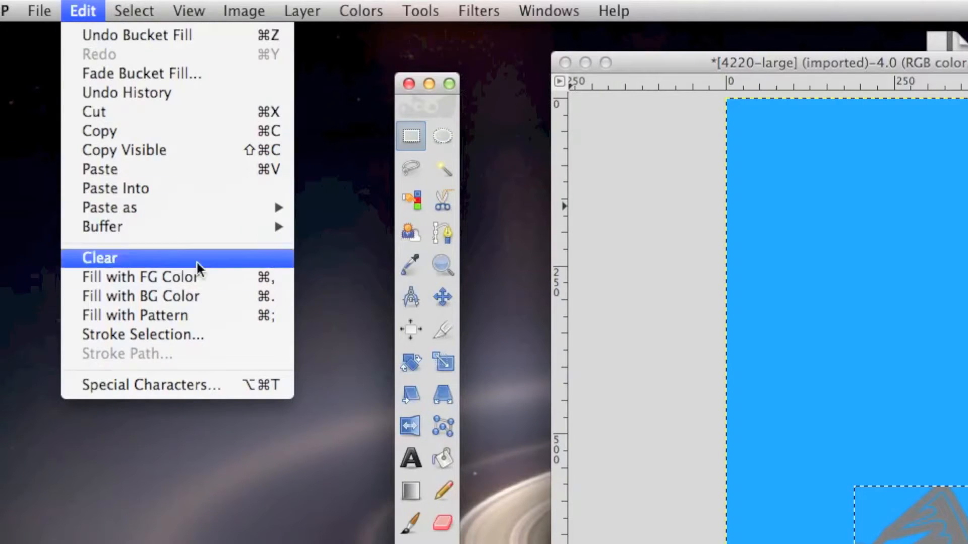
pyautogui.click(216, 277)
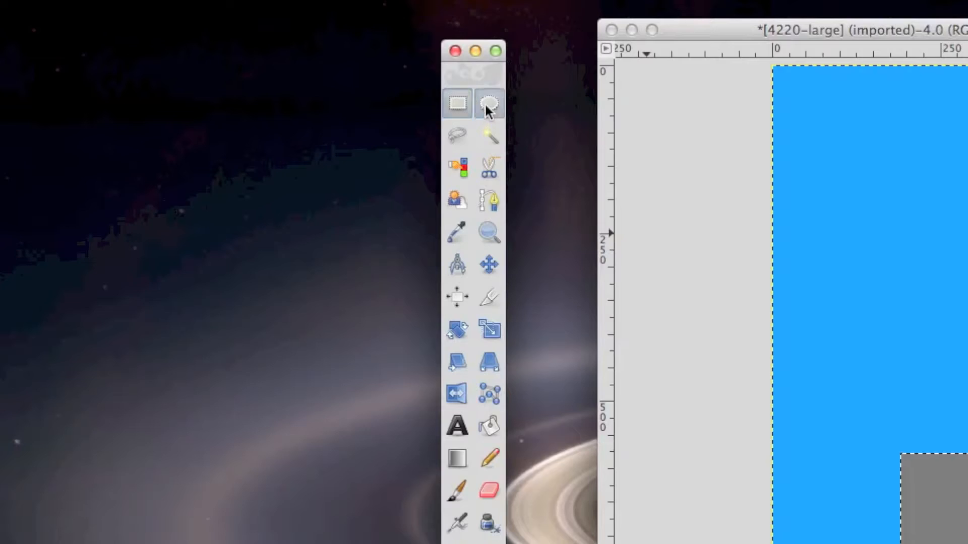
# Step: Draw an elliptical selection above and to the left of the gray rectangle on the sweg layer and fill it
pyautogui.click(202, 56)
pyautogui.moveTo(824, 237); pyautogui.dragTo(944, 383)
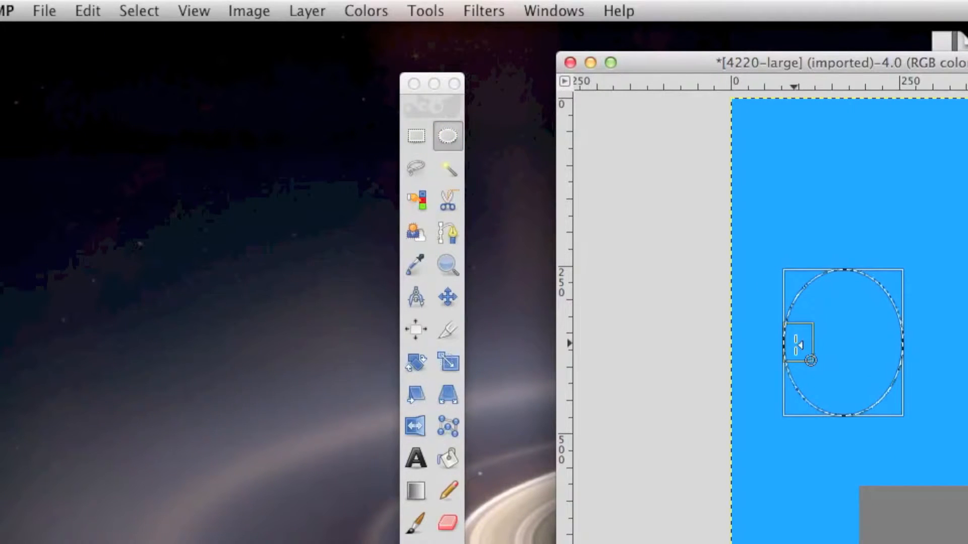
pyautogui.click(81, 11)
pyautogui.click(107, 294)
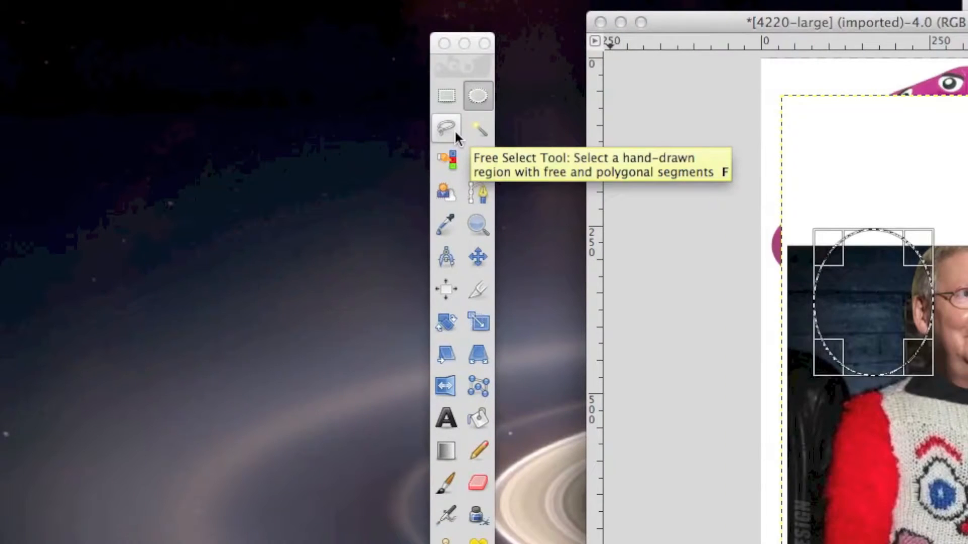
# Step: Outline the senator's head and sweater torso with the Free Select tool and close the outline into a selection
pyautogui.click(455, 129)
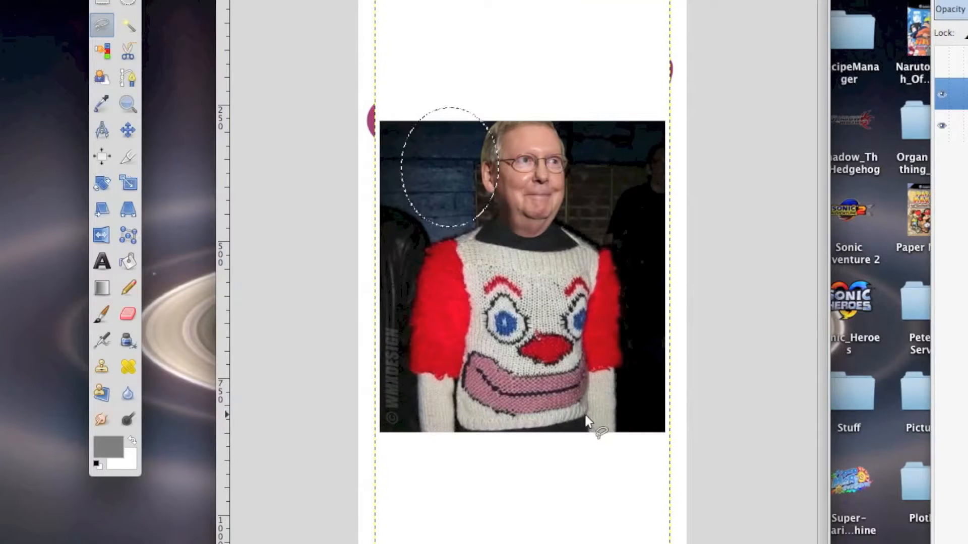
pyautogui.click(588, 389)
pyautogui.click(587, 368)
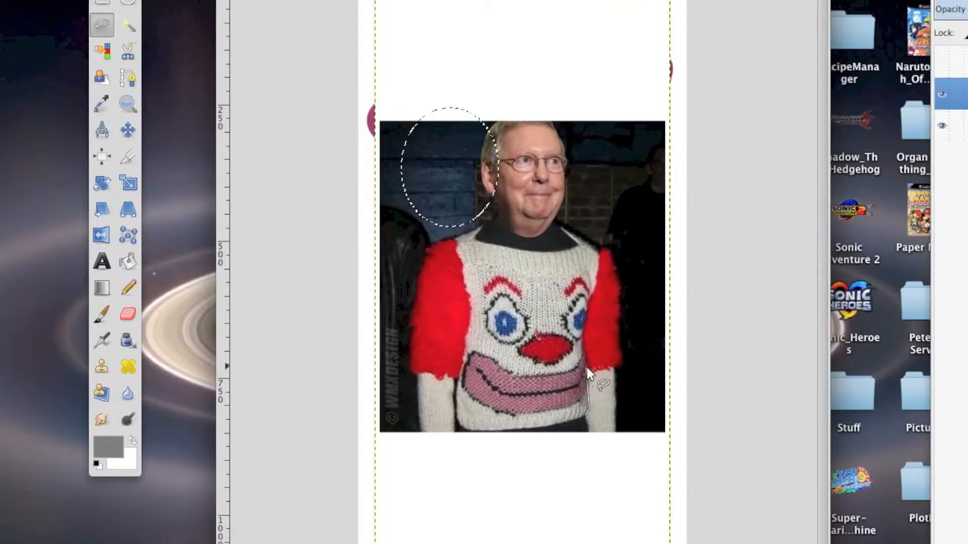
pyautogui.click(582, 349)
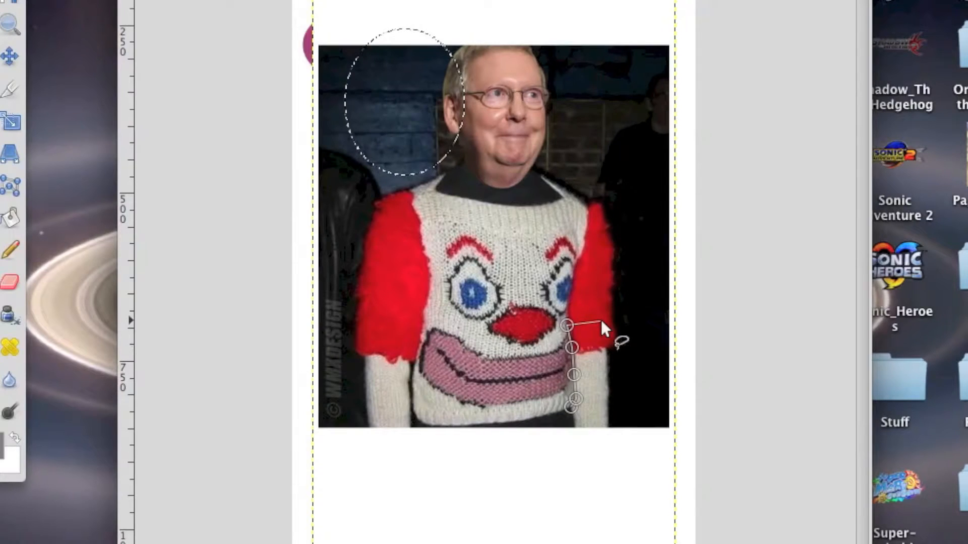
pyautogui.click(653, 320)
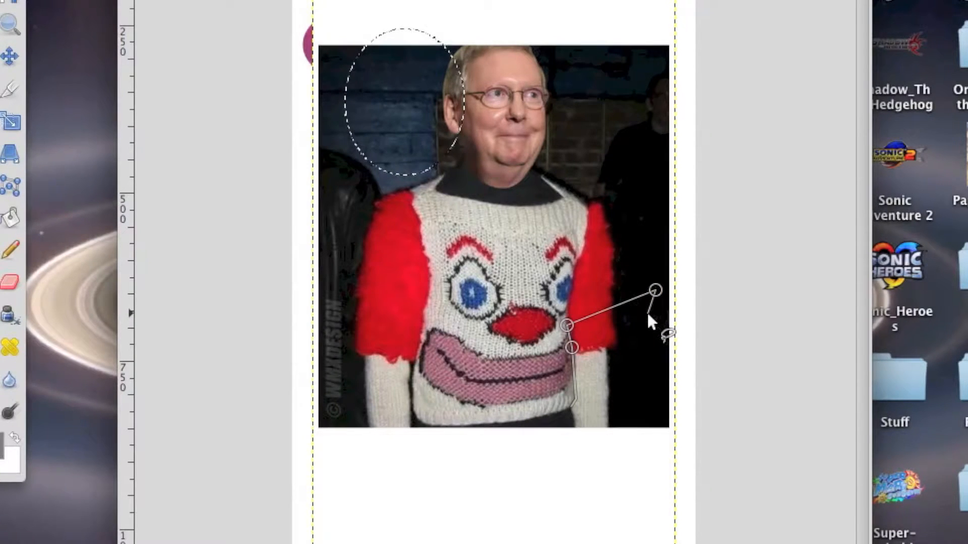
pyautogui.press('BackSpace')
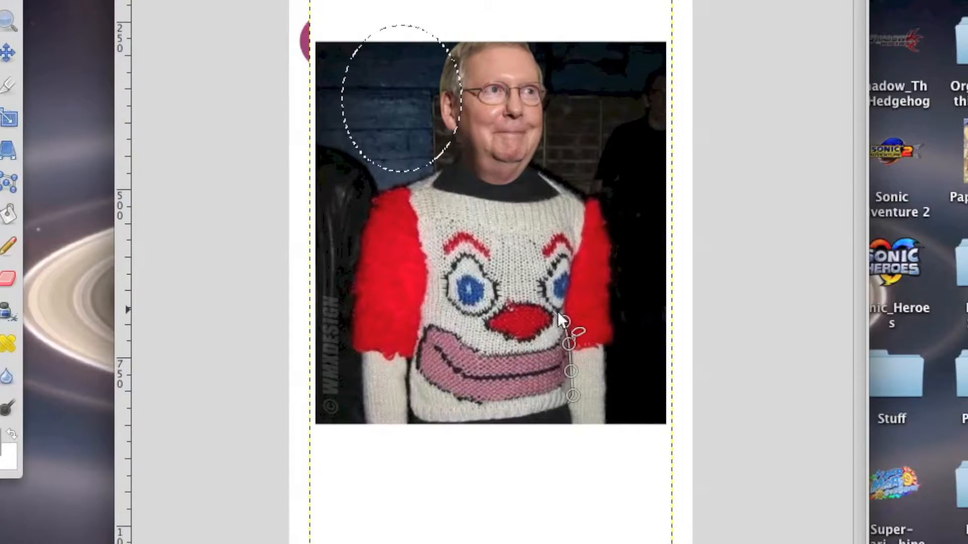
pyautogui.moveTo(570, 371); pyautogui.dragTo(630, 368)
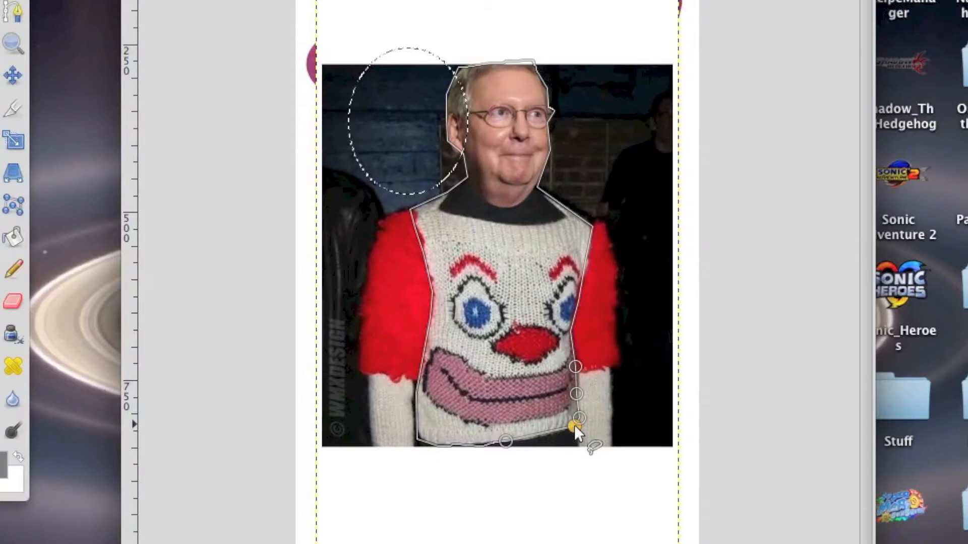
pyautogui.click(573, 425)
pyautogui.press('Return')
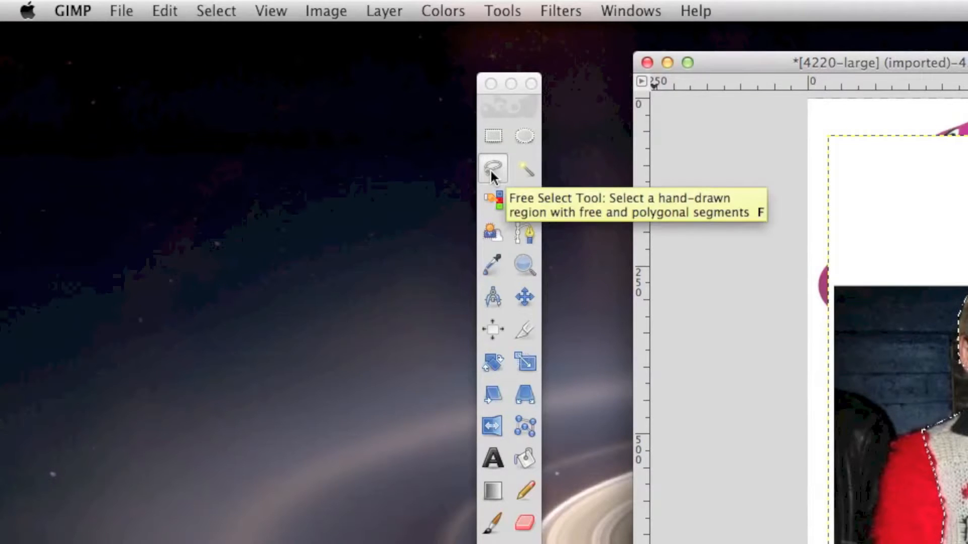
# Step: Open the Free Select options and add the raised hand on the right of the purple costume to the selection
pyautogui.doubleClick(490, 171)
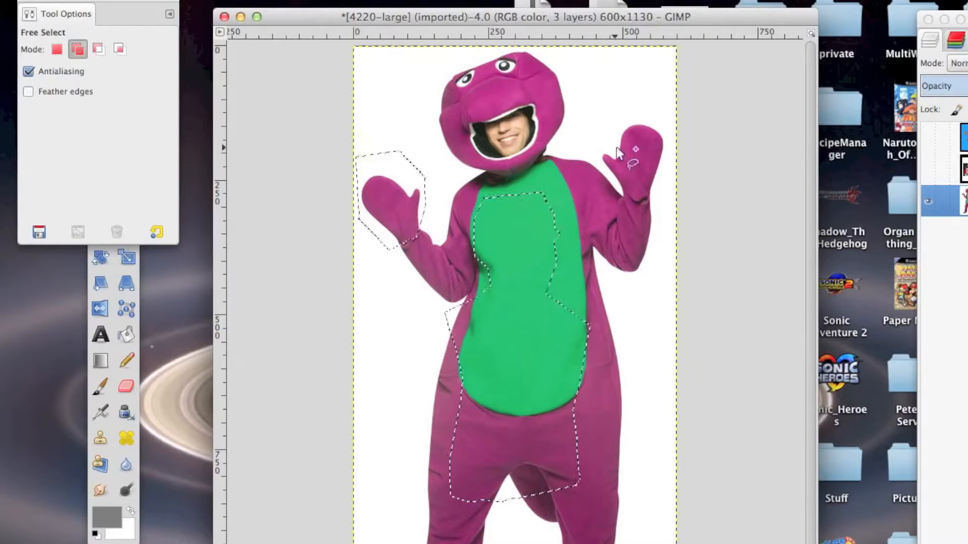
pyautogui.moveTo(593, 146); pyautogui.dragTo(627, 202)
pyautogui.click(627, 203)
# Step: Subtract the torso area from the selection and fill the two selected hand areas with the gray foreground color
pyautogui.press('ctrl')
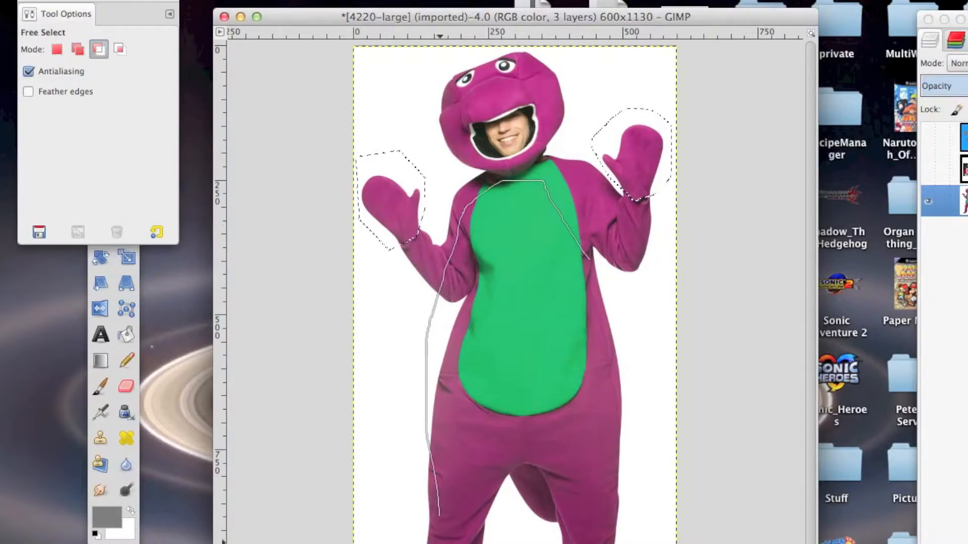
pyautogui.click(620, 363)
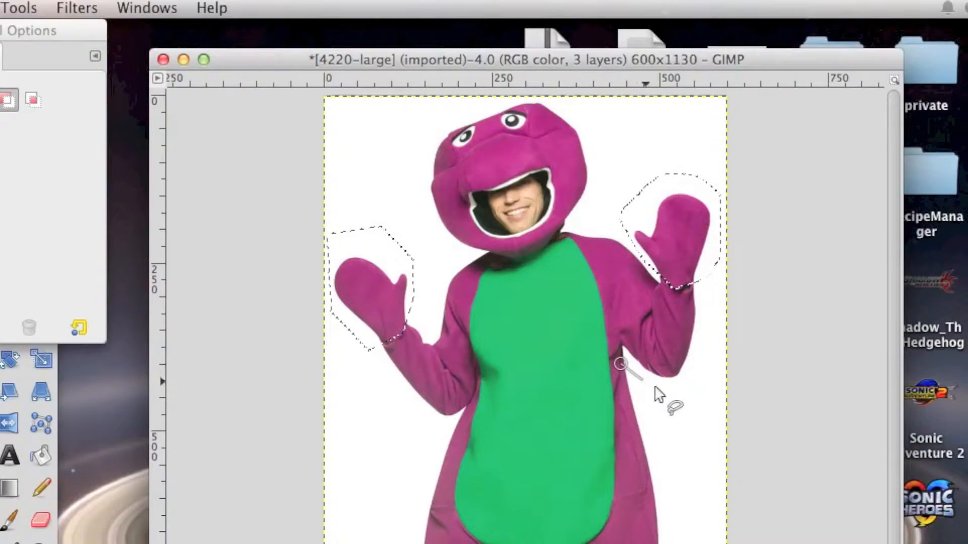
pyautogui.click(675, 405)
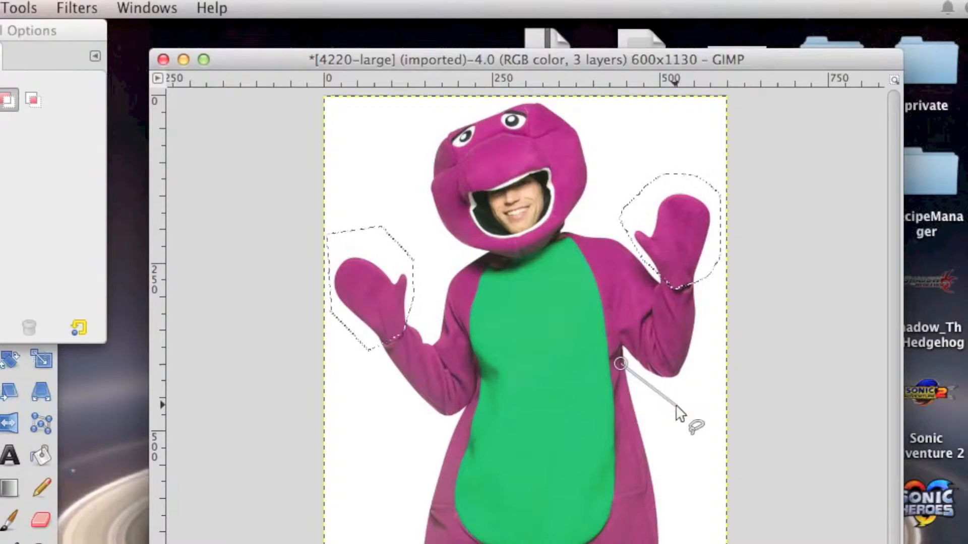
pyautogui.press('Escape')
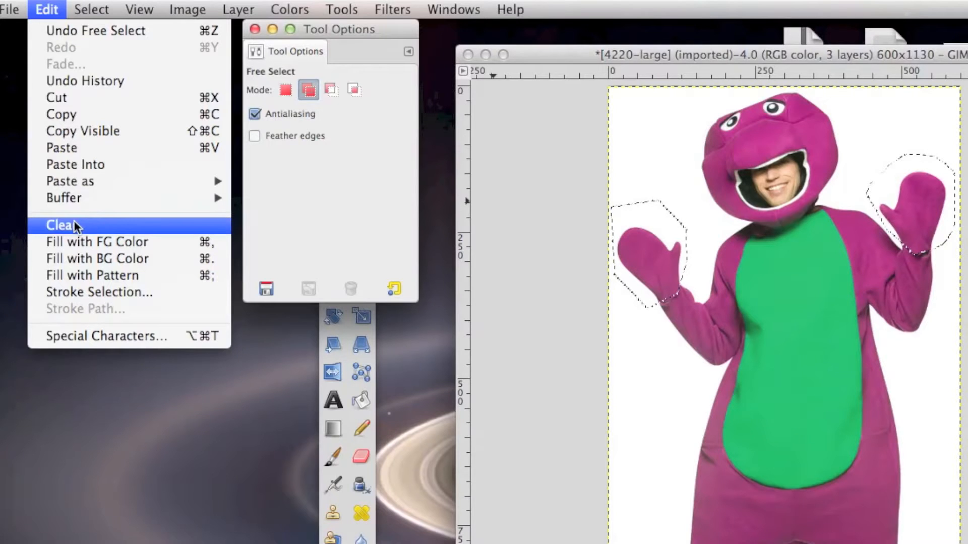
pyautogui.click(75, 220)
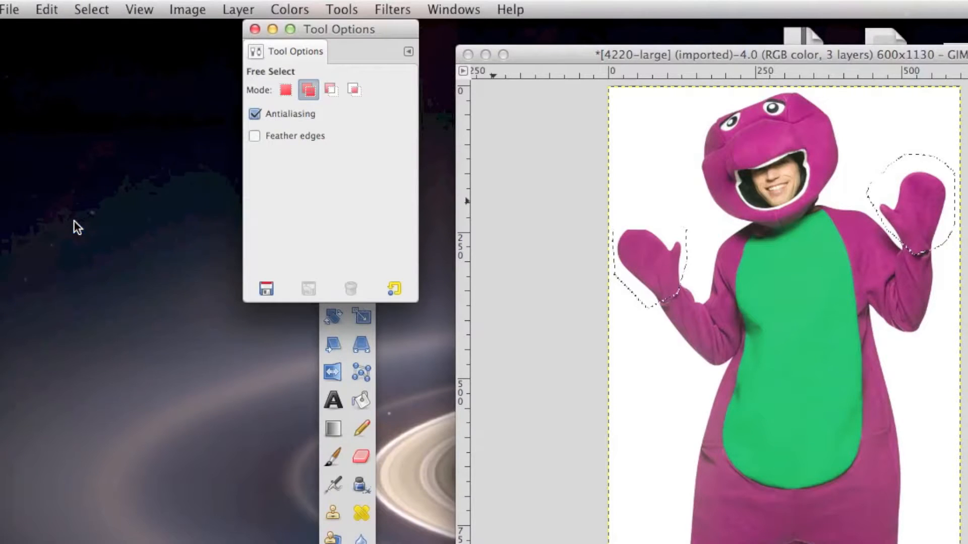
# Step: Enable Feather edges with a radius of 10.0, select a small area on the green belly, and fill it with the foreground color
pyautogui.click(254, 135)
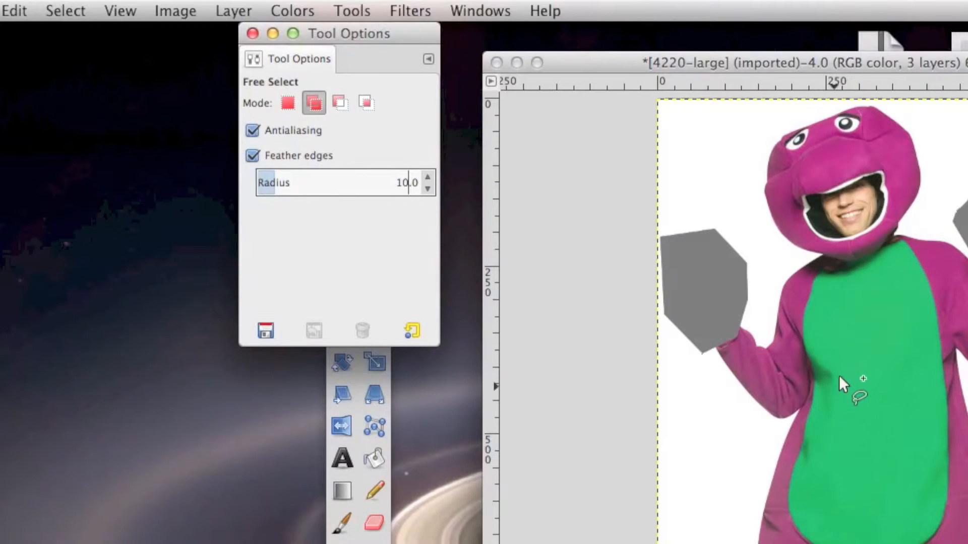
pyautogui.moveTo(852, 344); pyautogui.dragTo(870, 377)
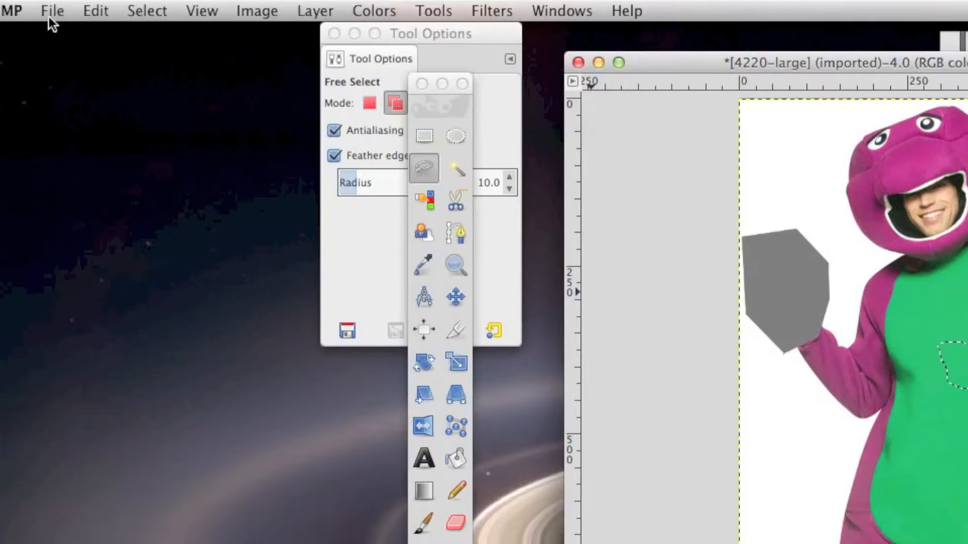
pyautogui.click(82, 6)
pyautogui.click(125, 276)
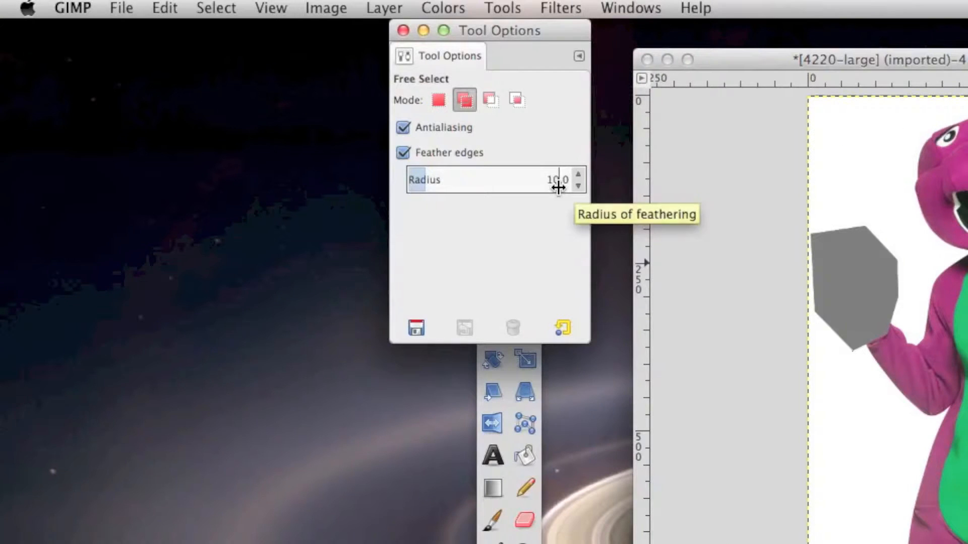
# Step: Set the feather radius to 100.0, draw a freehand selection across the lower green belly and hip, and fill it with gray
pyautogui.click(69, 66)
pyautogui.write('0')
pyautogui.press('Return')
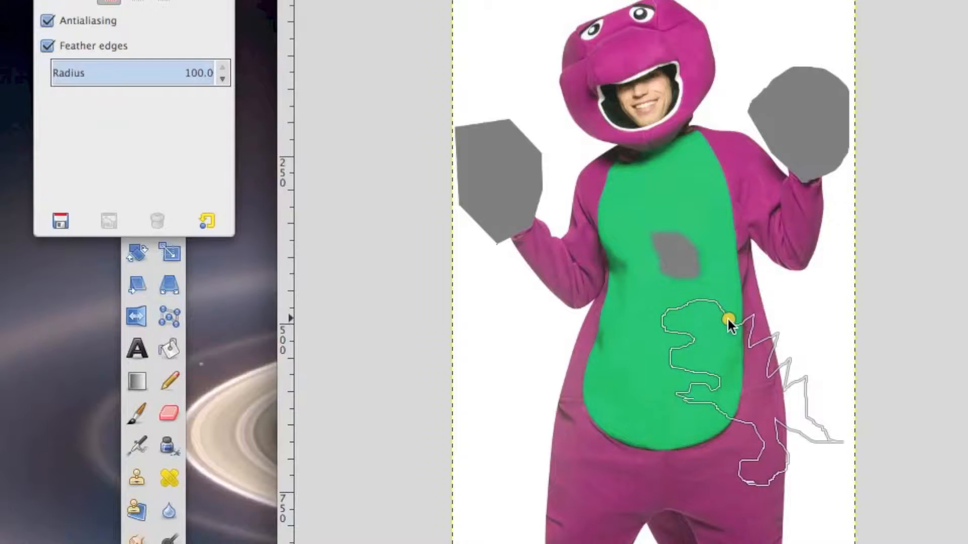
pyautogui.click(727, 319)
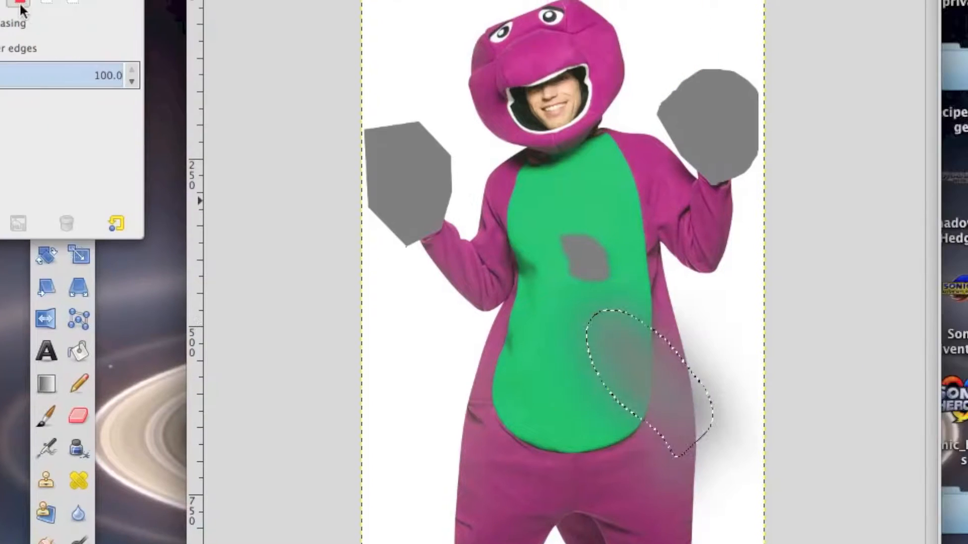
pyautogui.moveTo(111, 6); pyautogui.dragTo(89, 2)
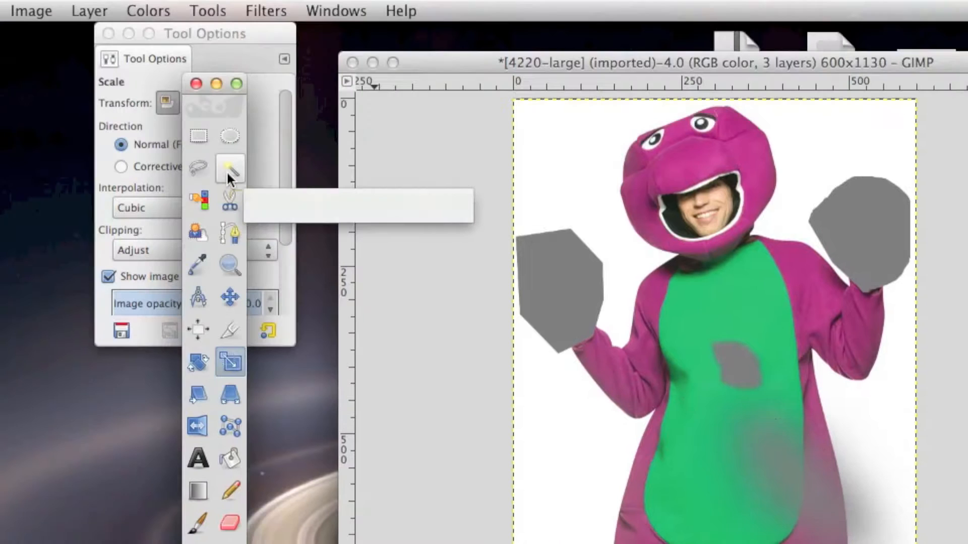
# Step: Select the white background around the purple costume with Fuzzy Select and fill it with magenta
pyautogui.click(228, 175)
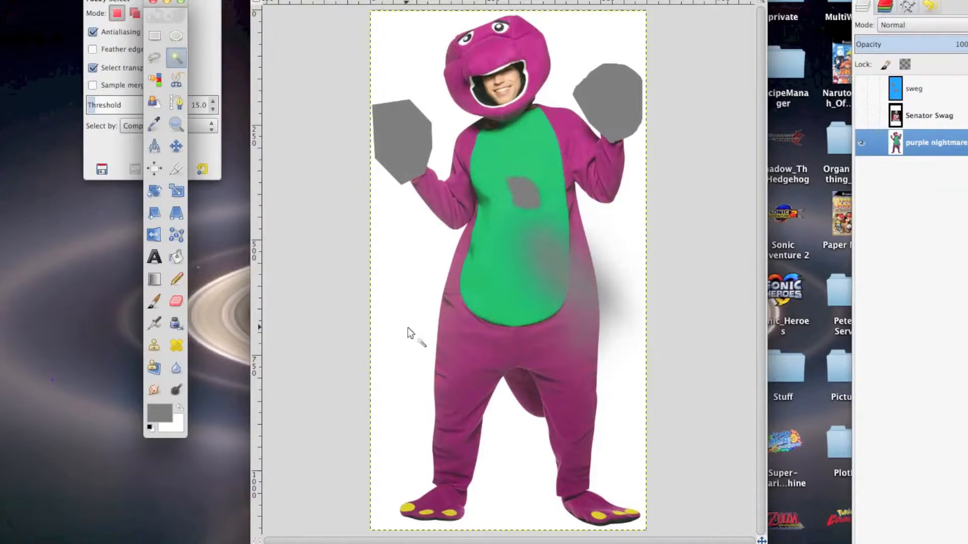
pyautogui.click(409, 333)
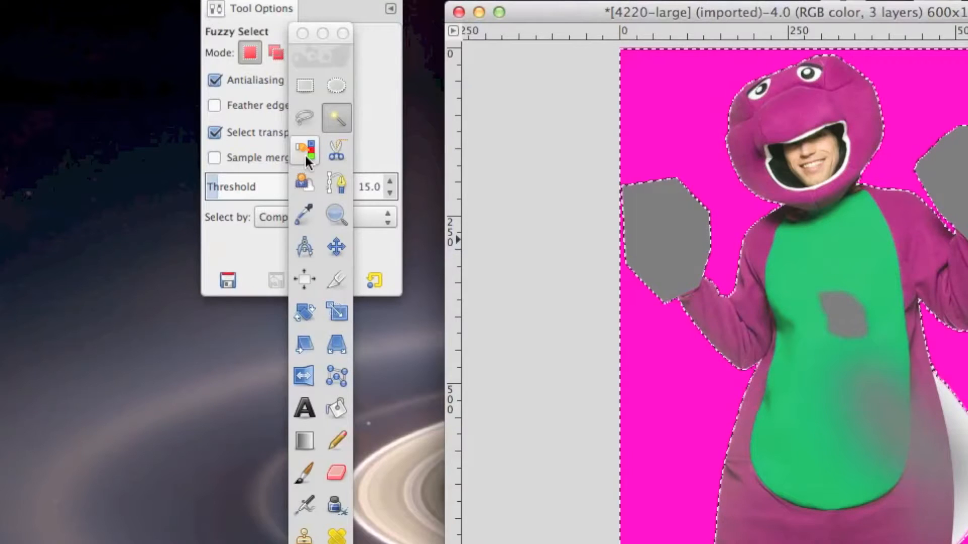
# Step: Select the skin tones of the face inside the costume's mouth with Select by Color and fill them with the pattern
pyautogui.click(305, 154)
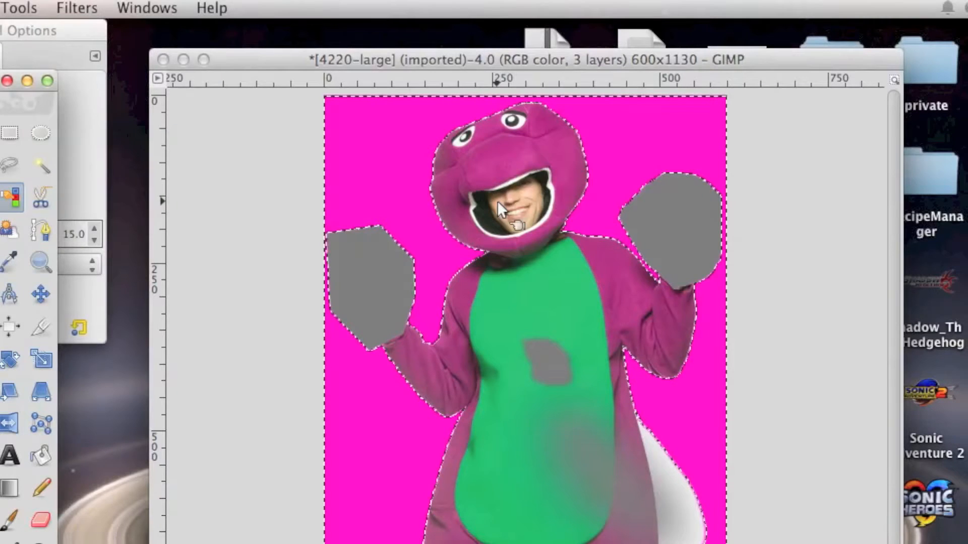
pyautogui.click(793, 153)
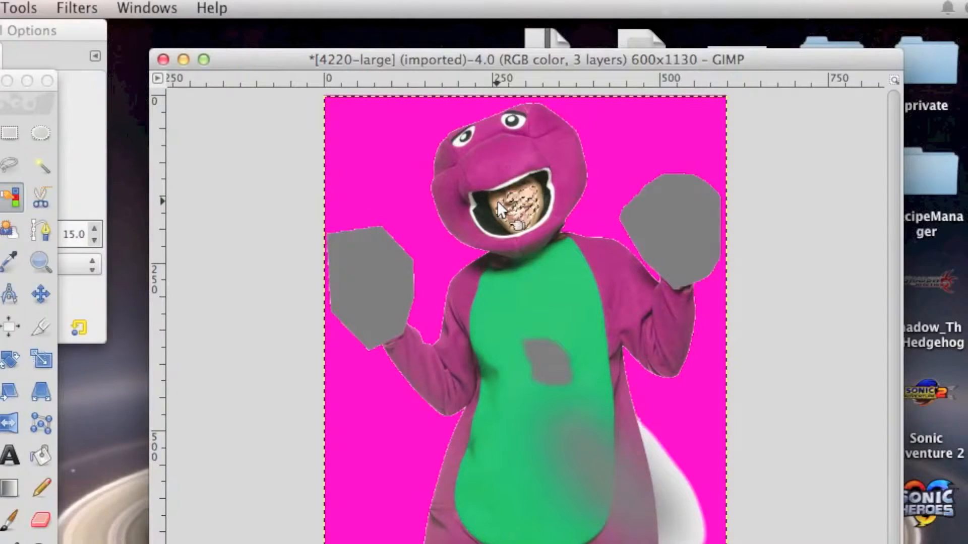
pyautogui.click(43, 12)
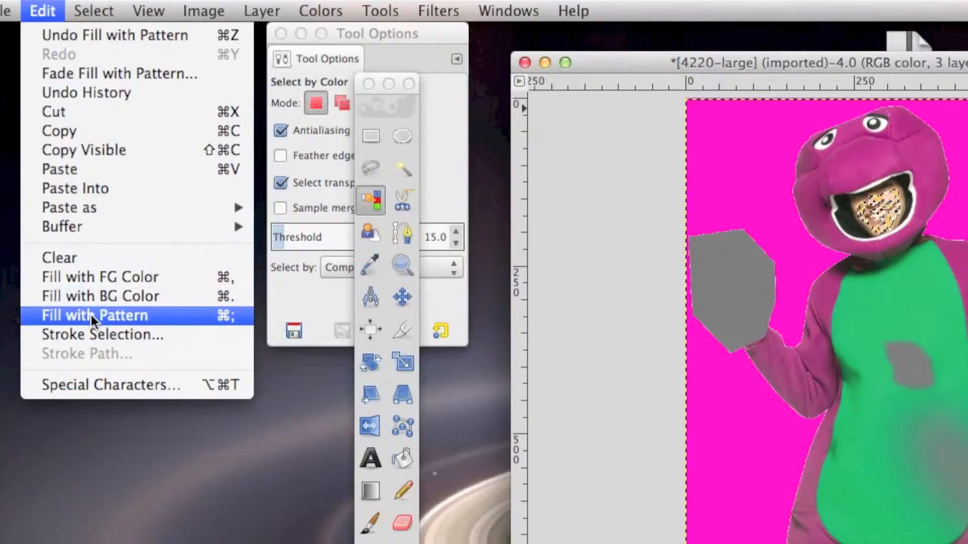
pyautogui.click(89, 313)
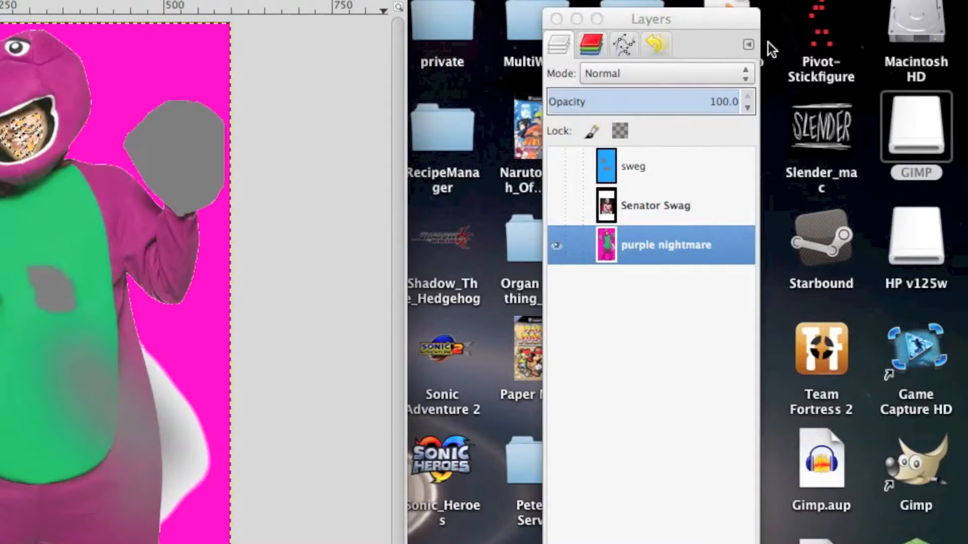
# Step: Add a Patterns tab to the Layers dock
pyautogui.click(753, 45)
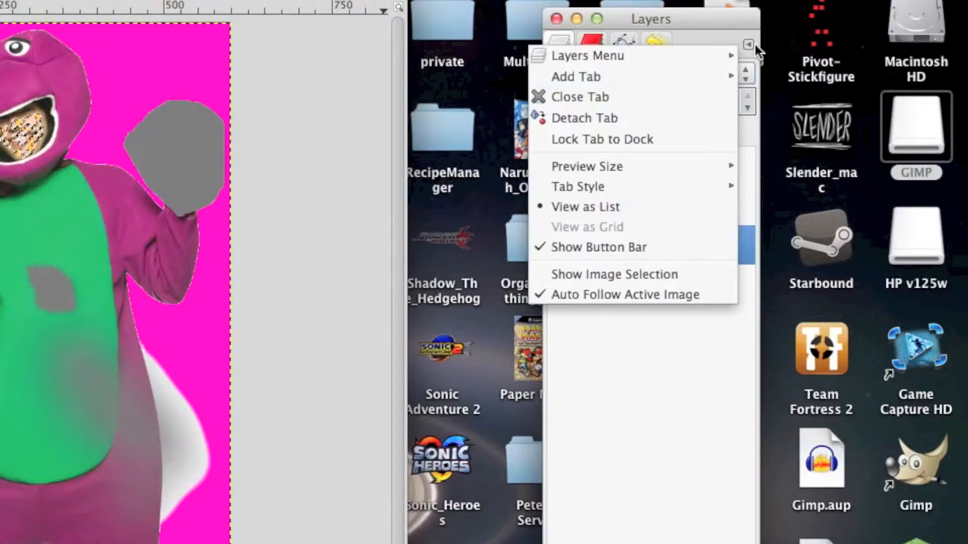
pyautogui.moveTo(723, 74)
pyautogui.click(811, 409)
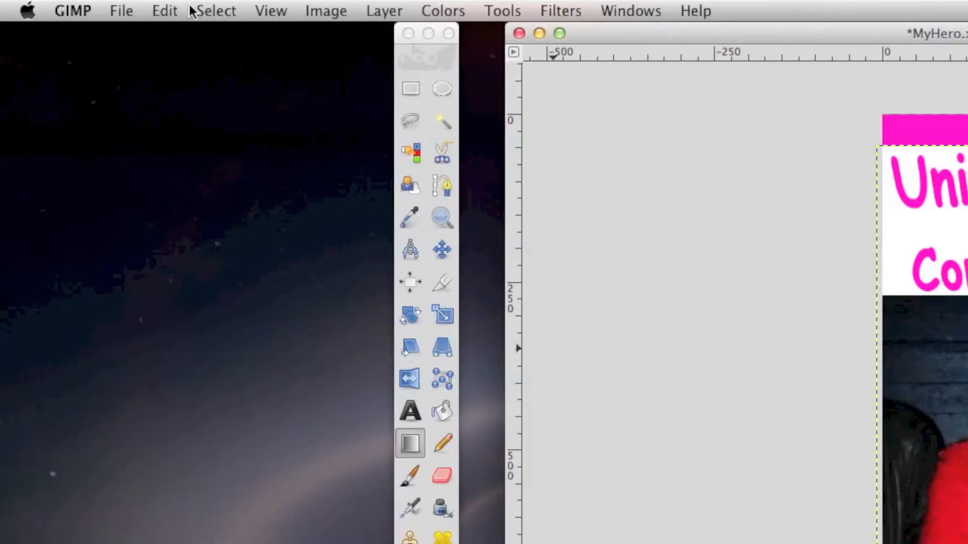
# Step: Clear the current selection and outline the senator's head and neck with Scissors Select, converting the closed outline into a selection
pyautogui.click(192, 11)
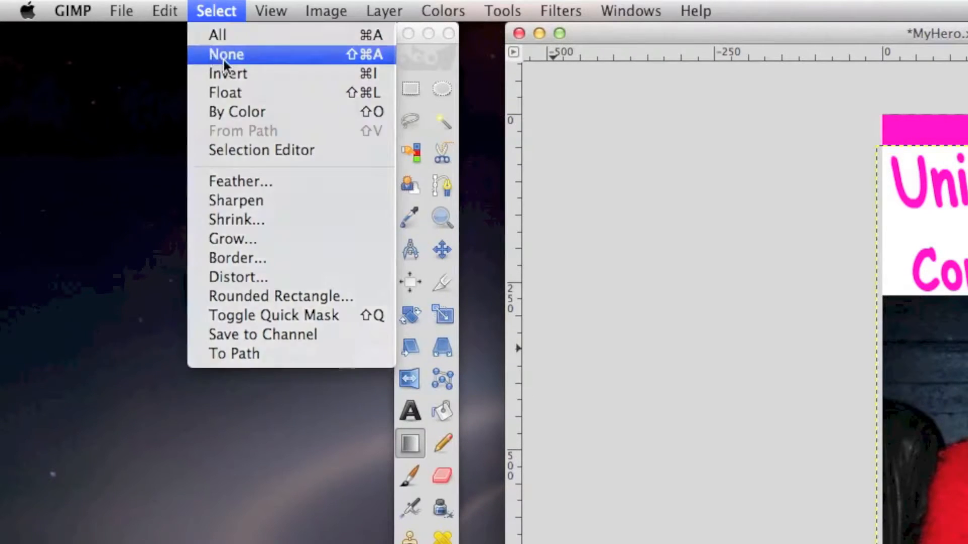
pyautogui.click(224, 55)
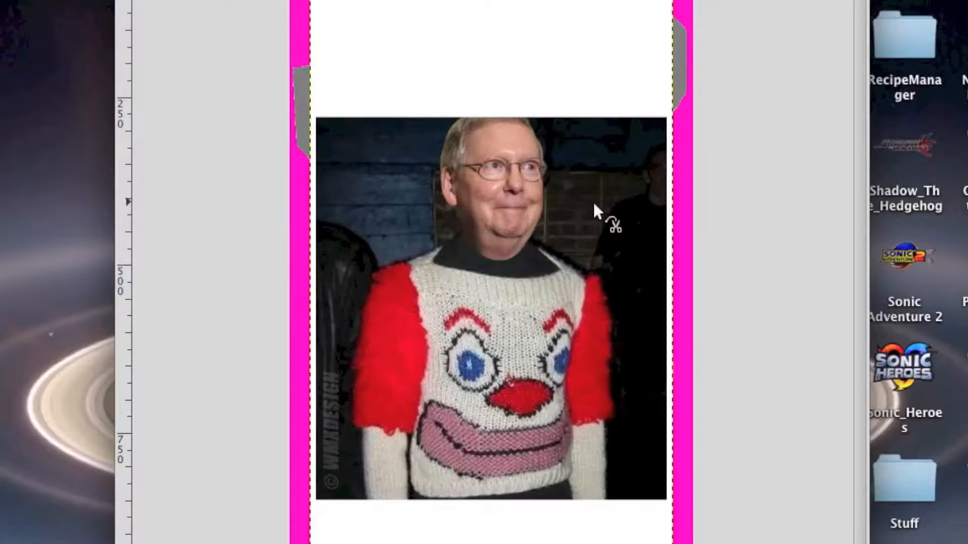
pyautogui.click(541, 217)
pyautogui.click(526, 256)
pyautogui.click(494, 259)
pyautogui.click(462, 252)
pyautogui.click(450, 228)
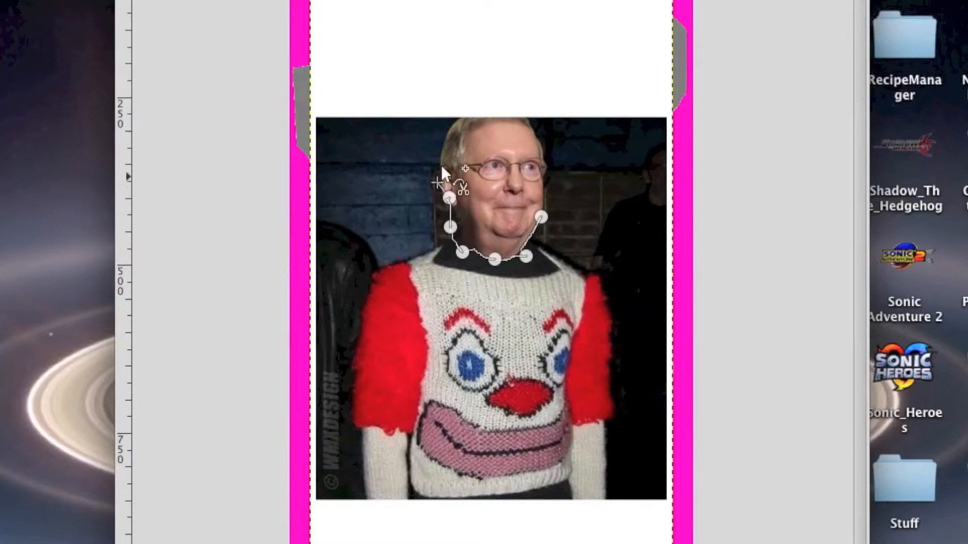
pyautogui.click(479, 117)
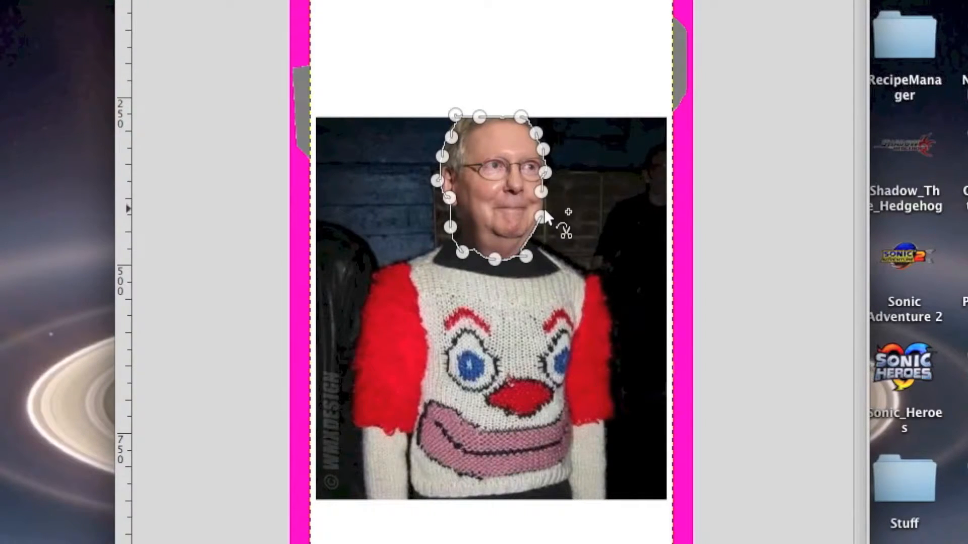
pyautogui.click(498, 193)
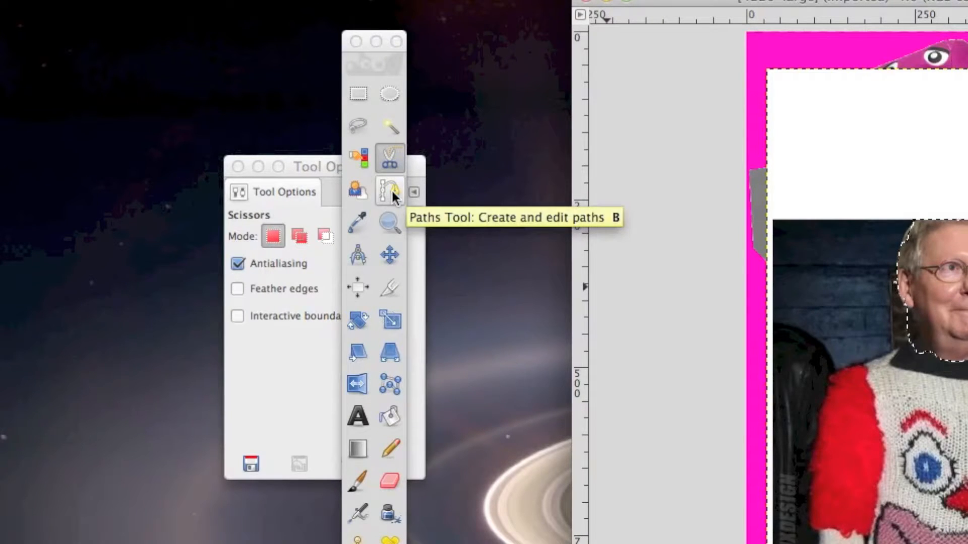
# Step: Pick foreground colors from the senator's face with the Color Picker, and sample the sweater and face again with Sample average and a larger radius
pyautogui.click(355, 225)
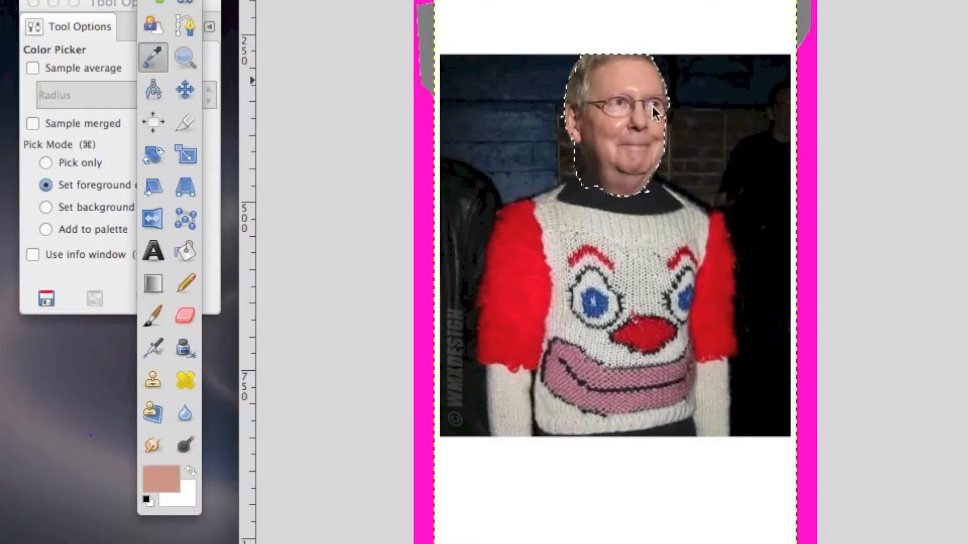
pyautogui.moveTo(651, 104); pyautogui.dragTo(642, 124)
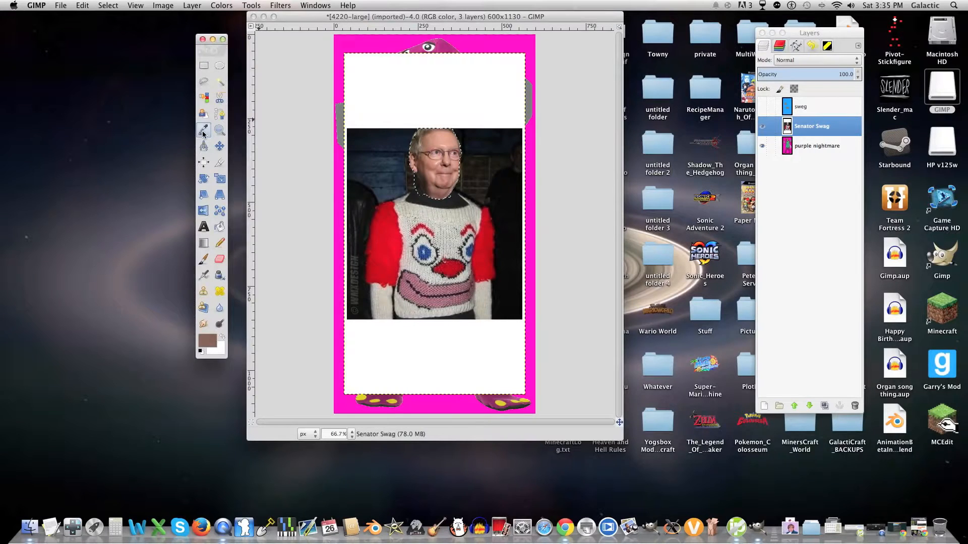
pyautogui.doubleClick(203, 132)
pyautogui.click(160, 84)
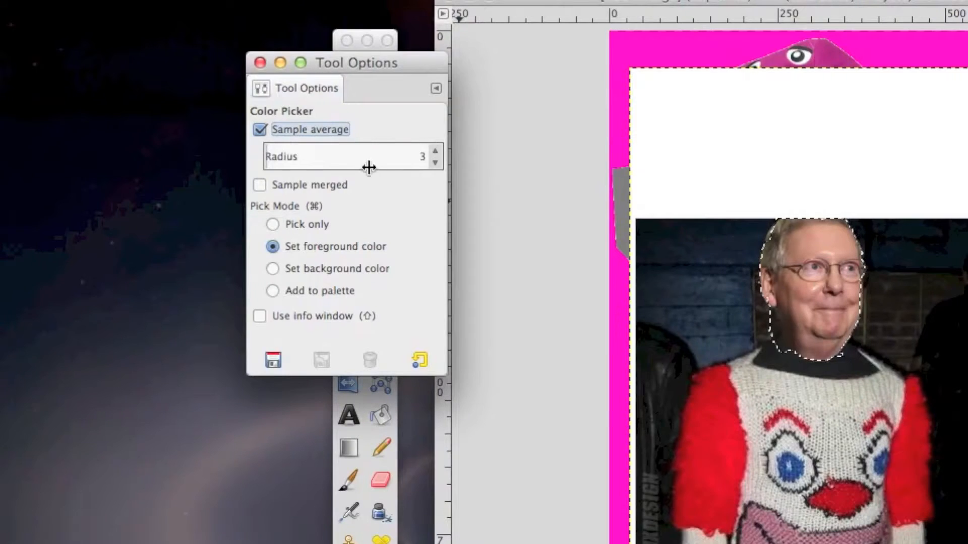
pyautogui.moveTo(278, 158); pyautogui.dragTo(795, 207)
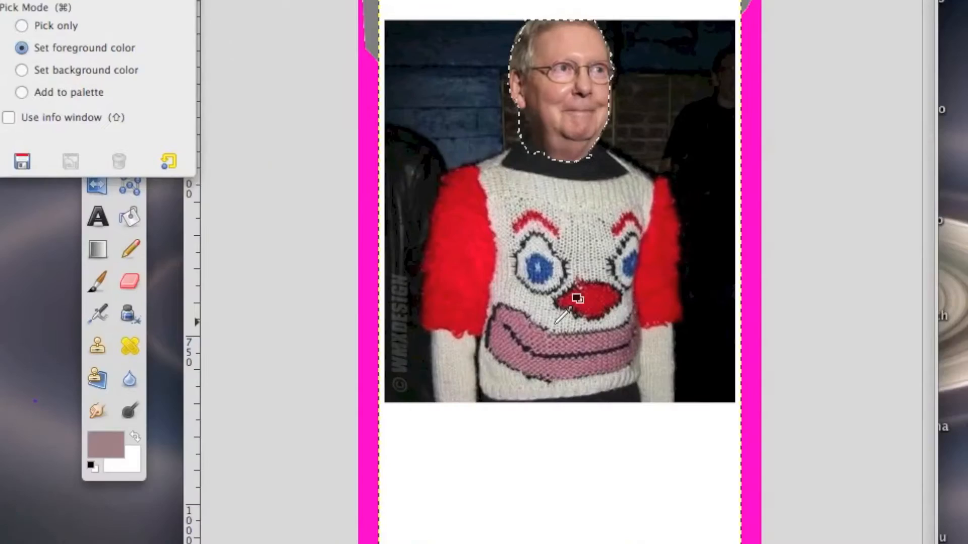
pyautogui.moveTo(555, 323); pyautogui.dragTo(597, 255)
pyautogui.click(563, 175)
# Step: Zoom in on the senator's face until single pixels are distinguishable, and zoom back out to the whole figure
pyautogui.click(129, 108)
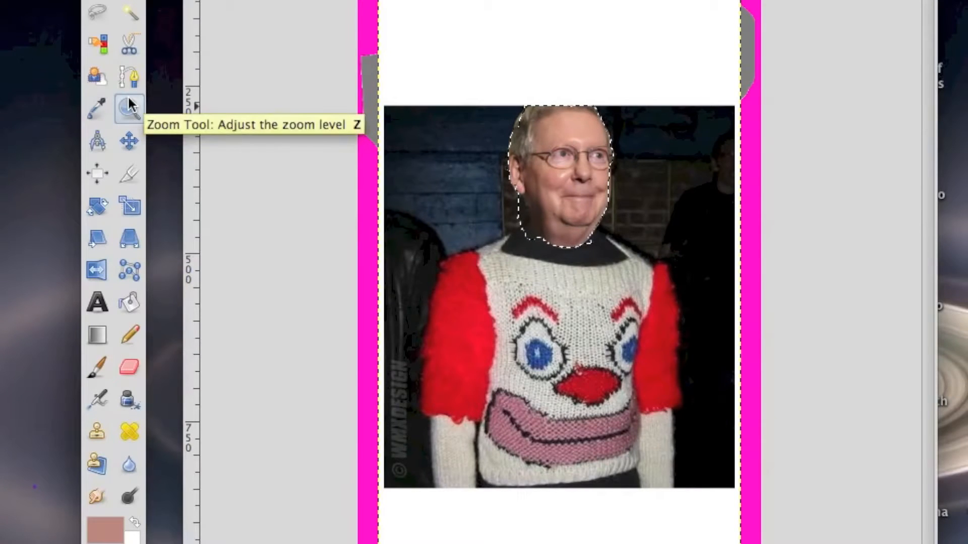
pyautogui.click(568, 184)
pyautogui.click(567, 185)
pyautogui.click(568, 185)
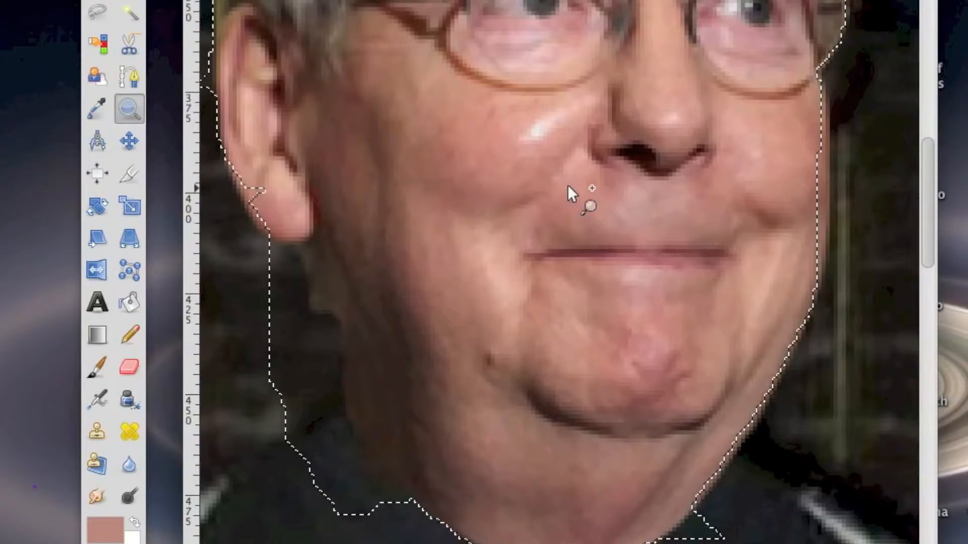
pyautogui.click(570, 199)
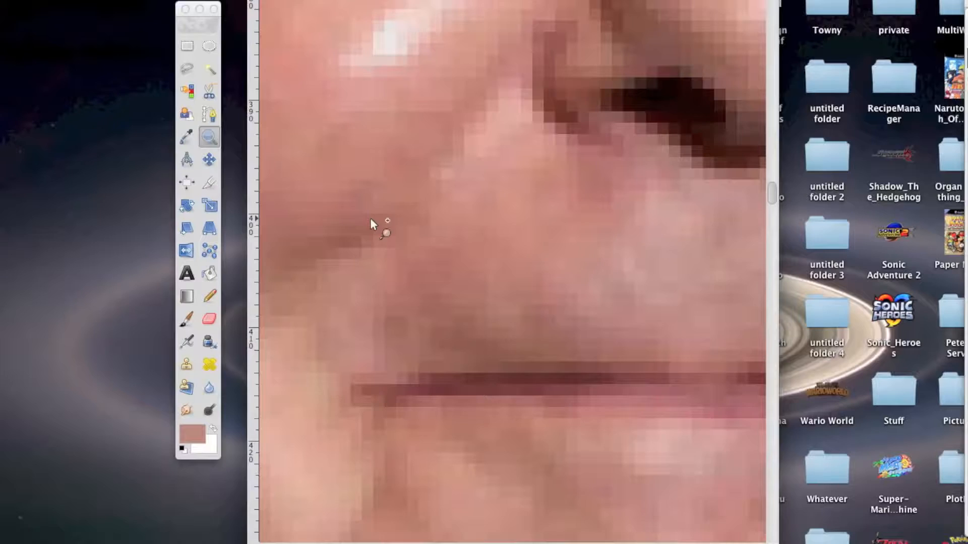
pyautogui.keyDown('alt'); pyautogui.click(404, 225); pyautogui.keyUp('alt')
pyautogui.keyDown('alt'); pyautogui.click(403, 226); pyautogui.keyUp('alt')
pyautogui.keyDown('alt'); pyautogui.click(404, 225); pyautogui.keyUp('alt')
pyautogui.keyDown('alt'); pyautogui.click(404, 225); pyautogui.keyUp('alt')
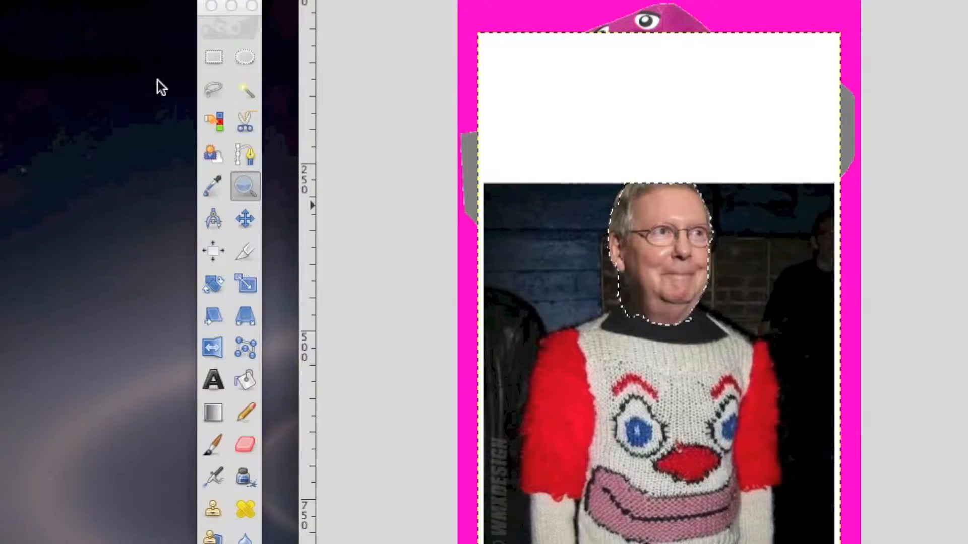
# Step: Measure a diagonal distance from the clown sweater up to the senator's jaw and open the Measure tool's options
pyautogui.click(216, 219)
pyautogui.moveTo(602, 450); pyautogui.dragTo(691, 361)
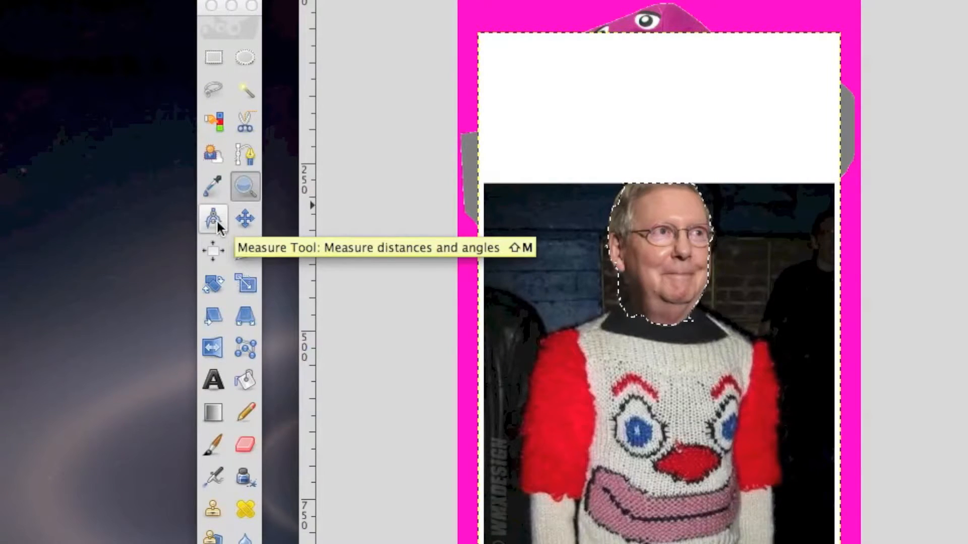
pyautogui.moveTo(479, 76); pyautogui.dragTo(492, 4)
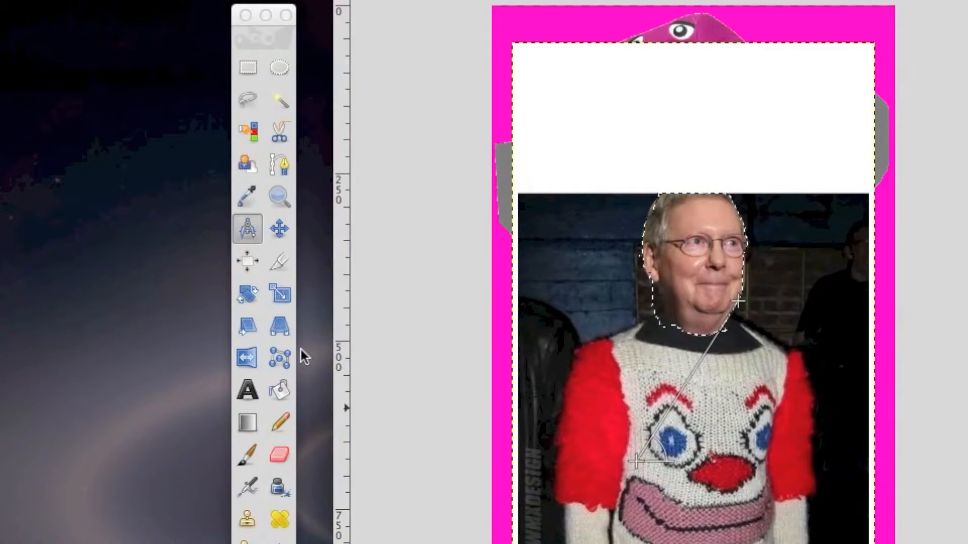
pyautogui.doubleClick(247, 229)
pyautogui.click(161, 136)
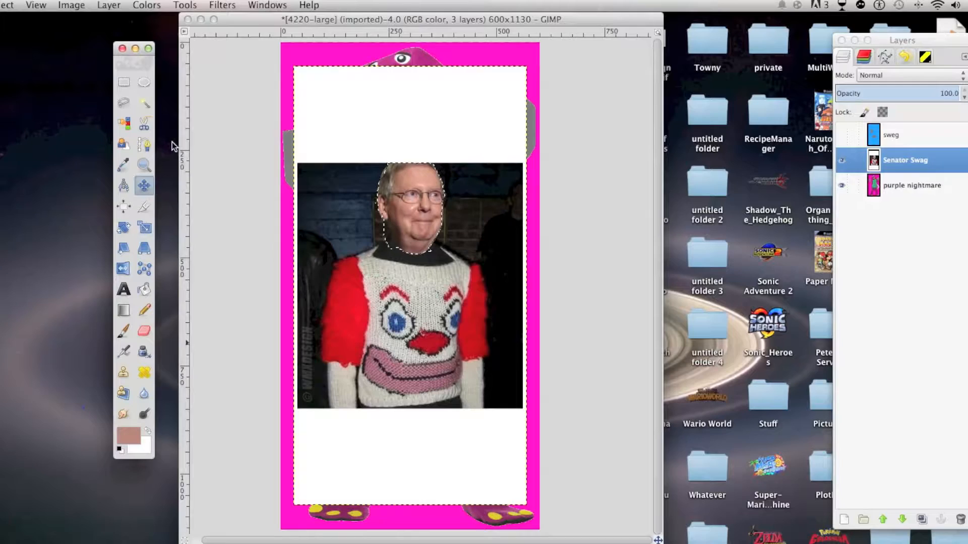
# Step: Move the Senator Swag layer slightly, and set the Move tool to Selection to shift the head selection outline
pyautogui.moveTo(399, 217); pyautogui.dragTo(420, 217)
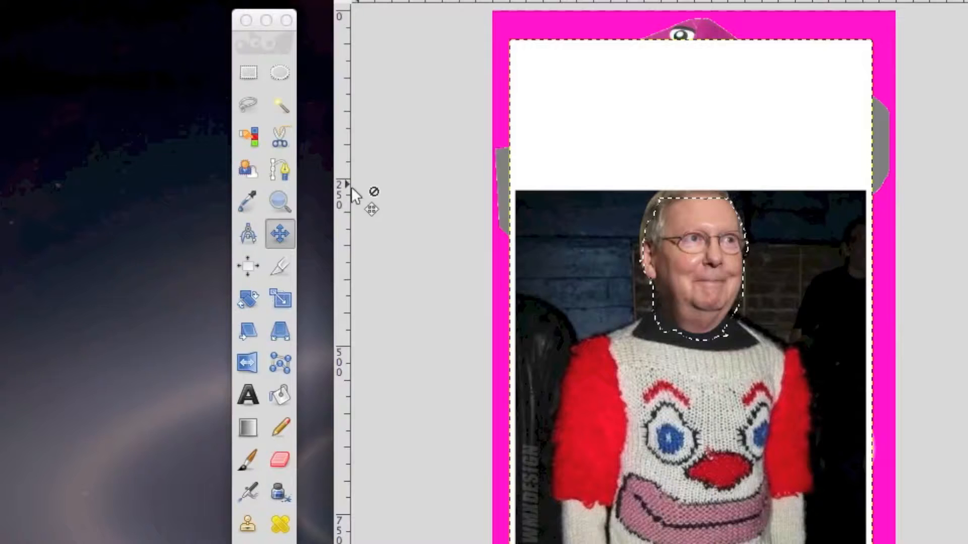
pyautogui.doubleClick(280, 232)
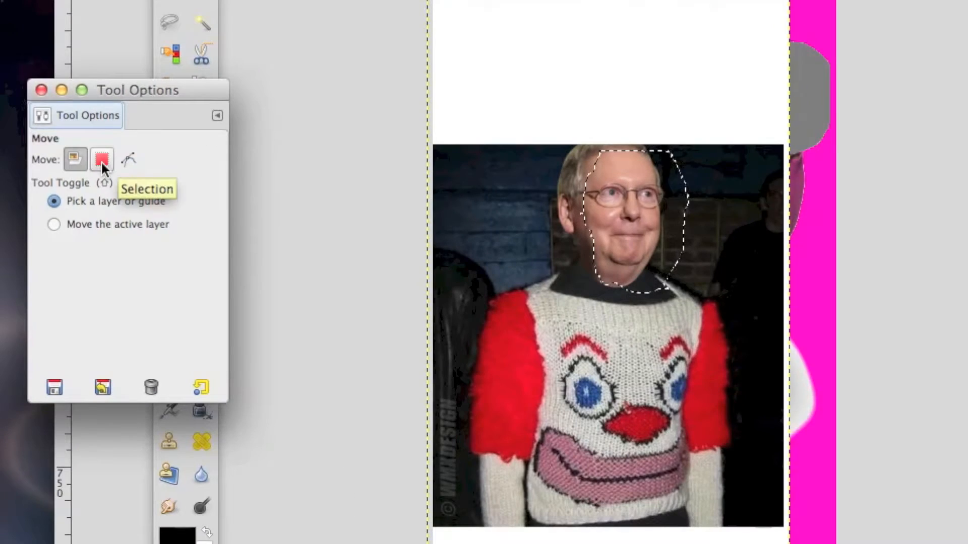
pyautogui.click(101, 159)
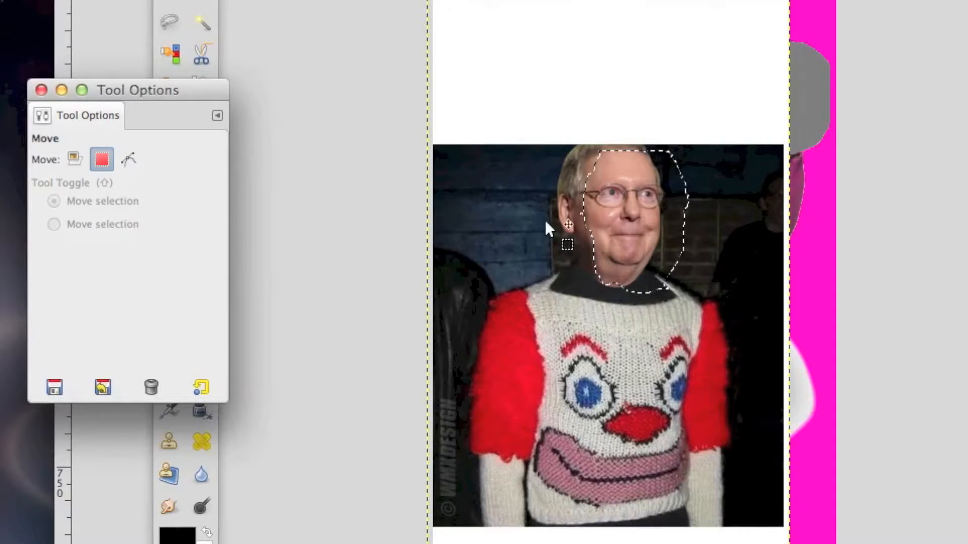
pyautogui.moveTo(613, 222); pyautogui.dragTo(554, 261)
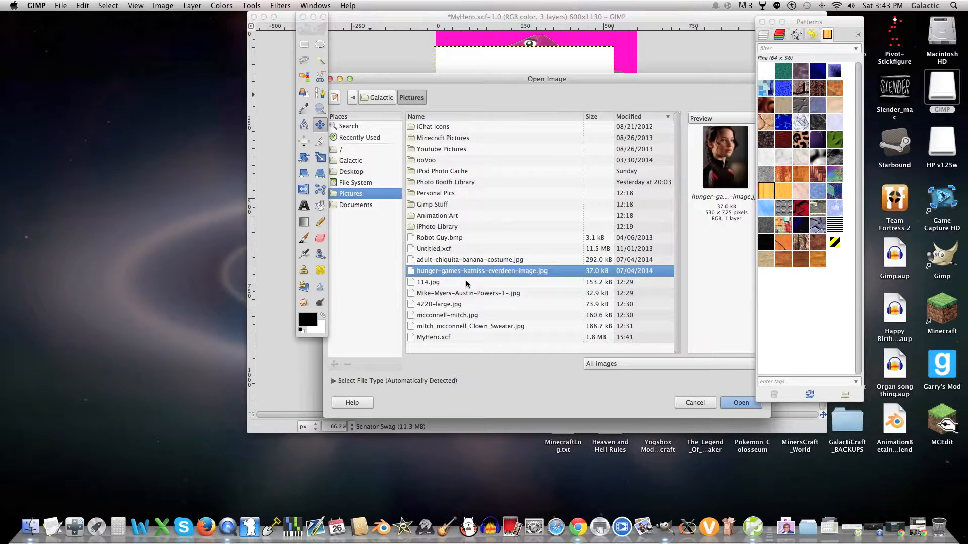
# Step: Open Mike-Myers-Austin-Powers-1-.jpg as a separate image and crop it to the area around the man's head
pyautogui.click(461, 293)
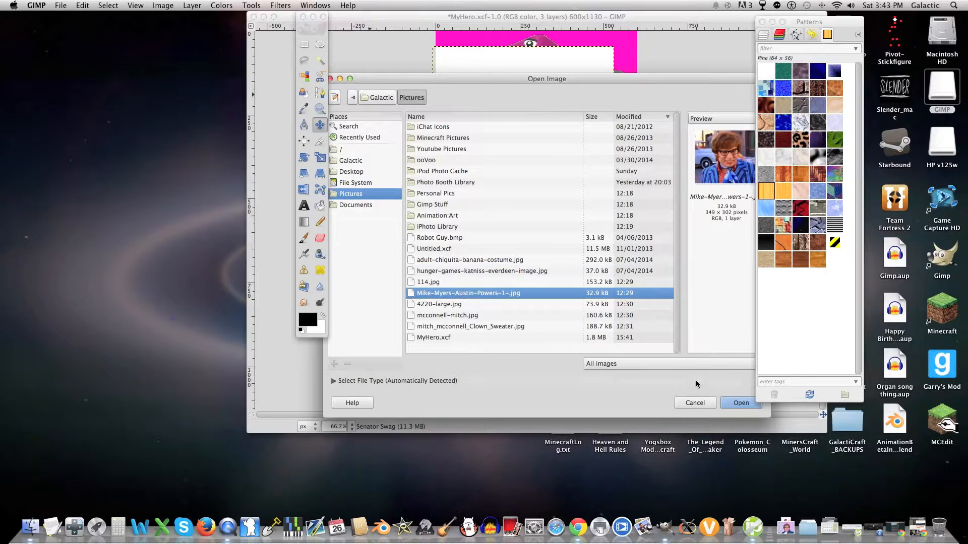
pyautogui.click(748, 406)
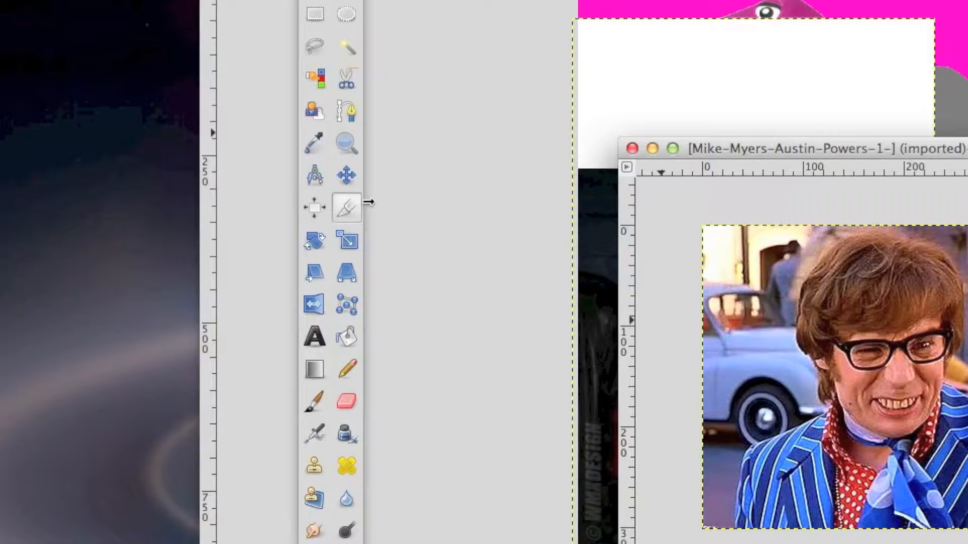
pyautogui.click(320, 142)
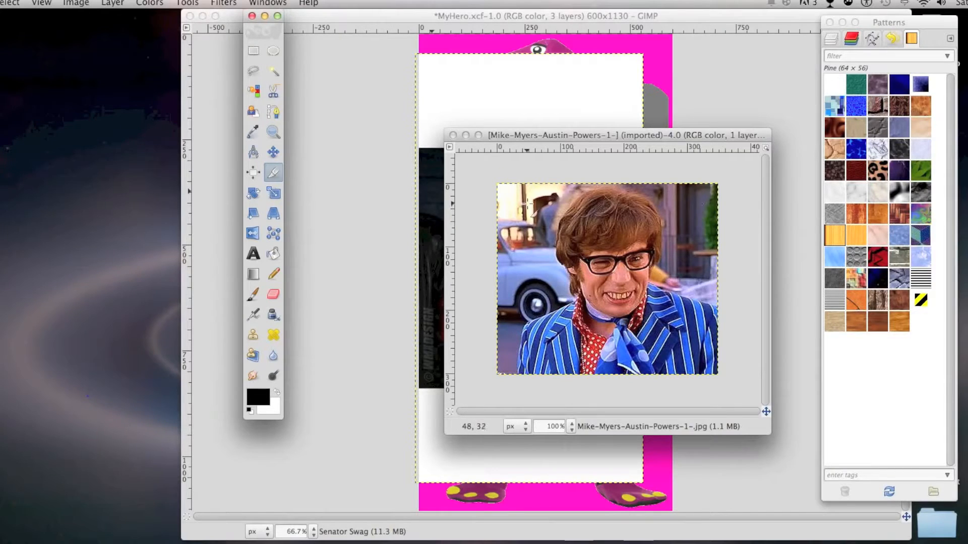
pyautogui.moveTo(548, 203); pyautogui.dragTo(659, 323)
pyautogui.click(572, 257)
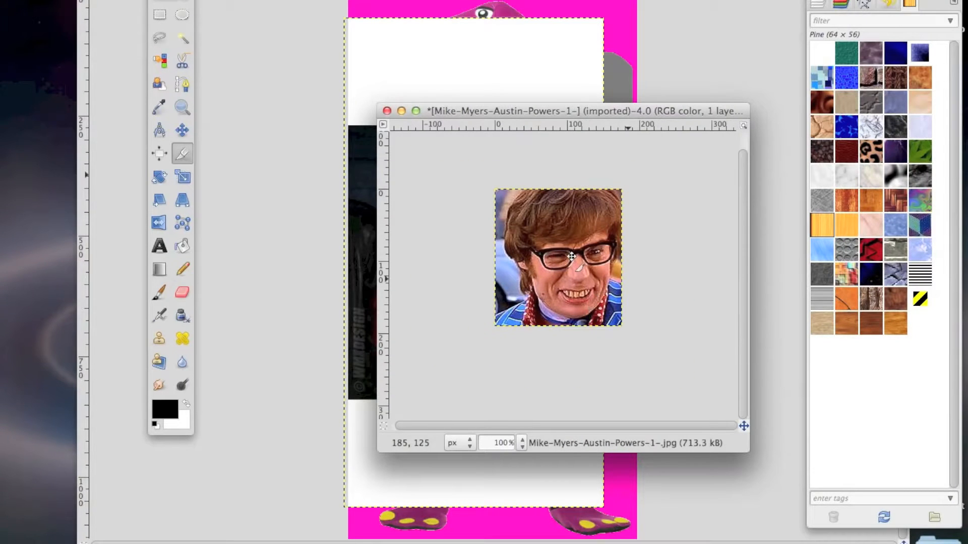
# Step: Limit the Crop tool to the current layer and crop the Senator Swag layer to its photo area, about 524 × 572 px
pyautogui.doubleClick(180, 154)
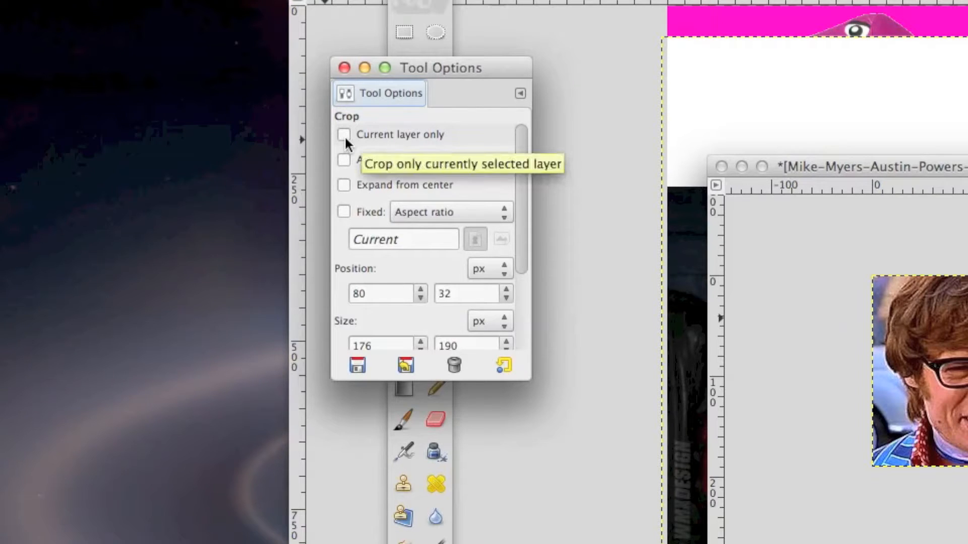
pyautogui.click(344, 135)
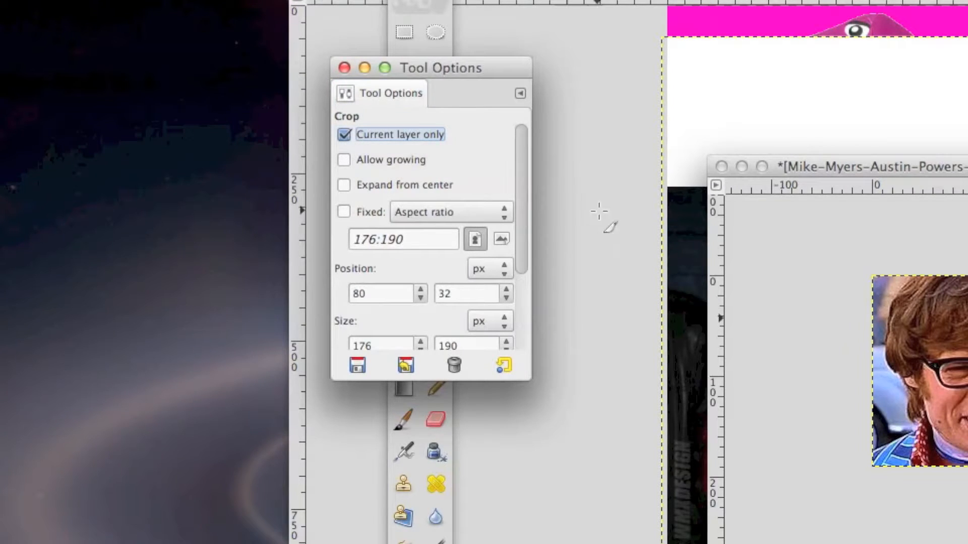
pyautogui.click(628, 216)
pyautogui.moveTo(655, 130); pyautogui.dragTo(410, 400)
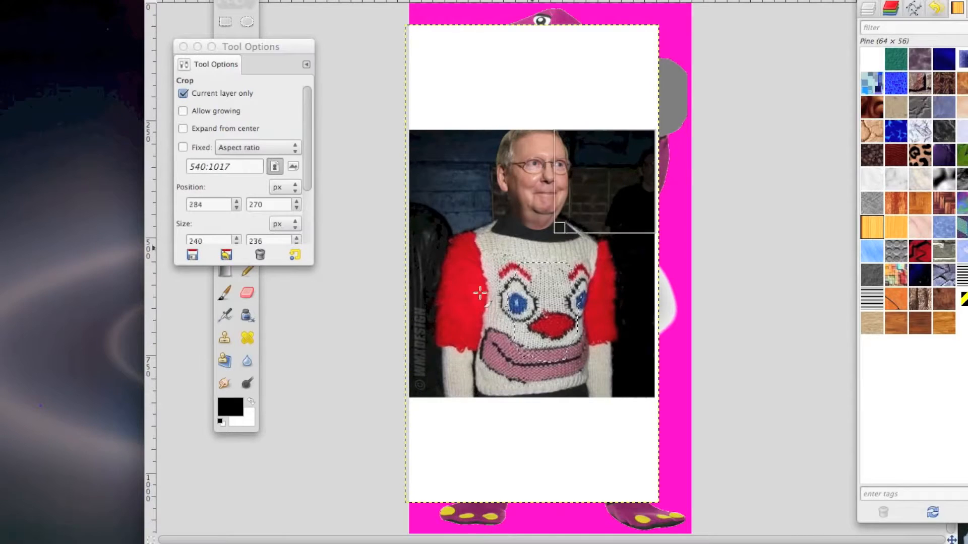
pyautogui.click(545, 251)
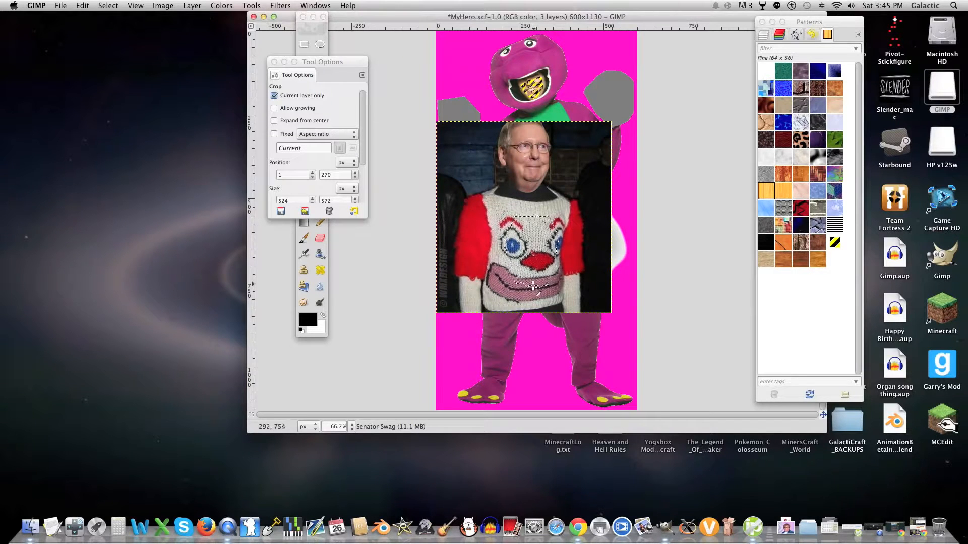
pyautogui.click(274, 62)
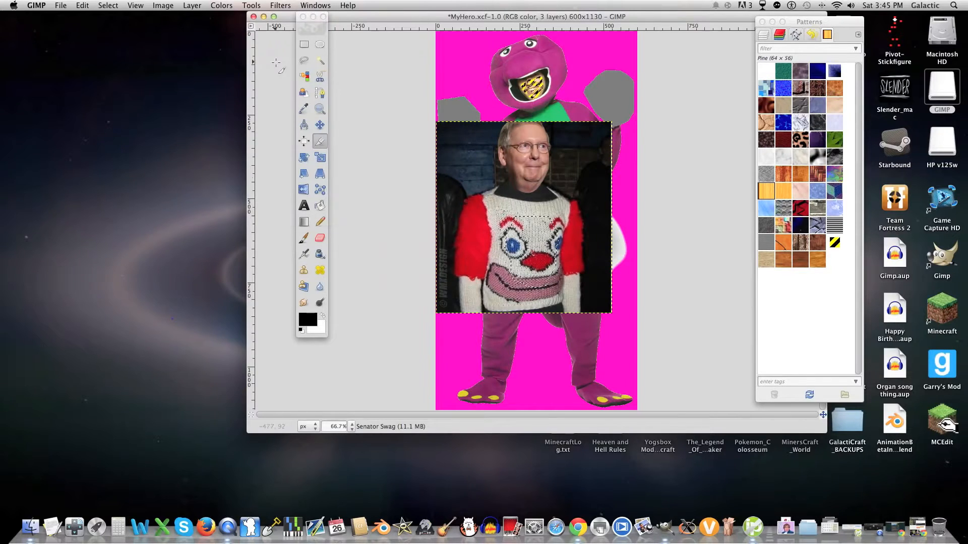
# Step: Align the Senator Swag layer relative to the first item by its center, bottom, right, left and top edges
pyautogui.click(306, 142)
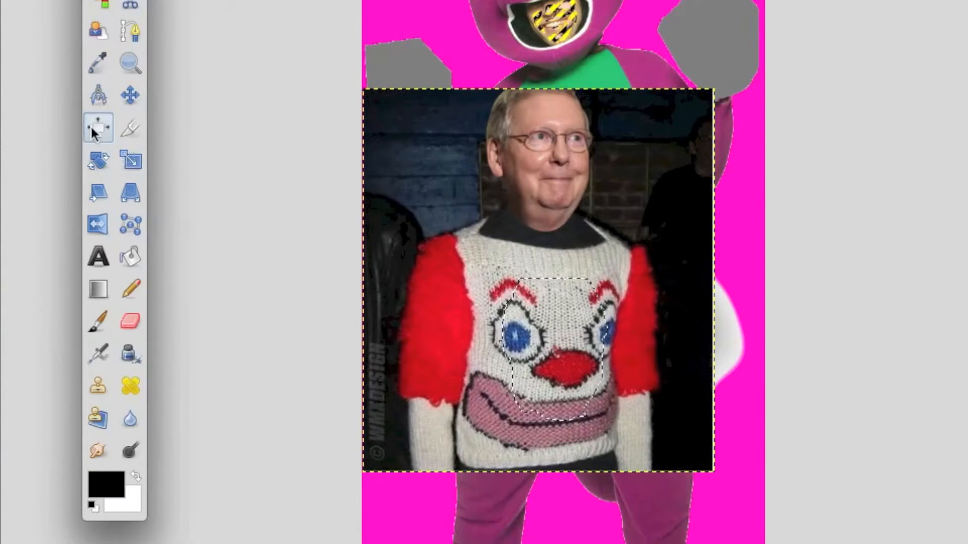
pyautogui.click(758, 357)
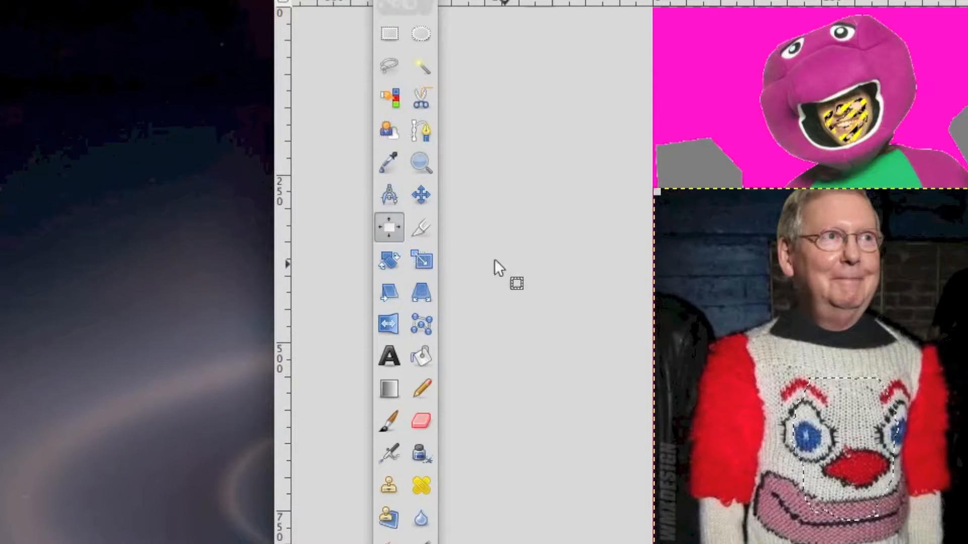
pyautogui.doubleClick(386, 226)
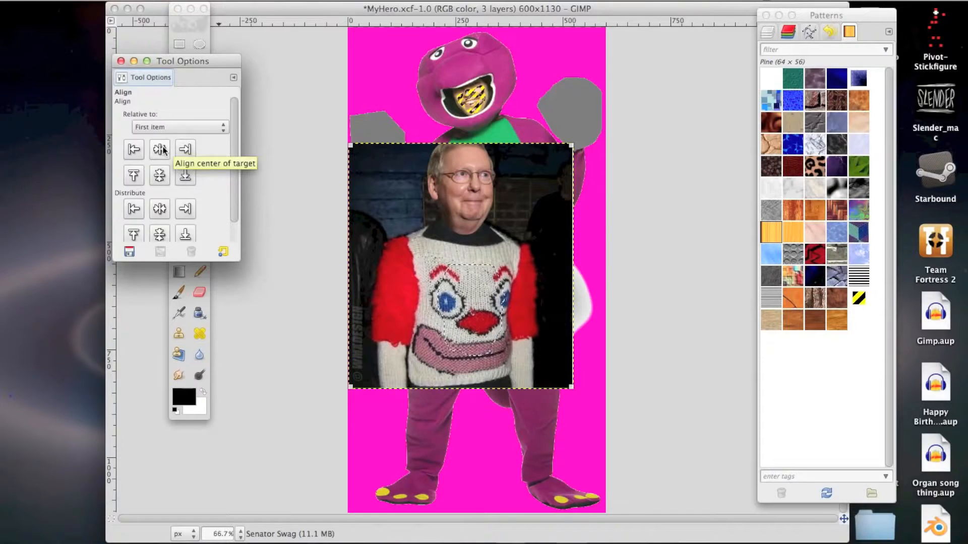
pyautogui.click(160, 149)
pyautogui.click(185, 175)
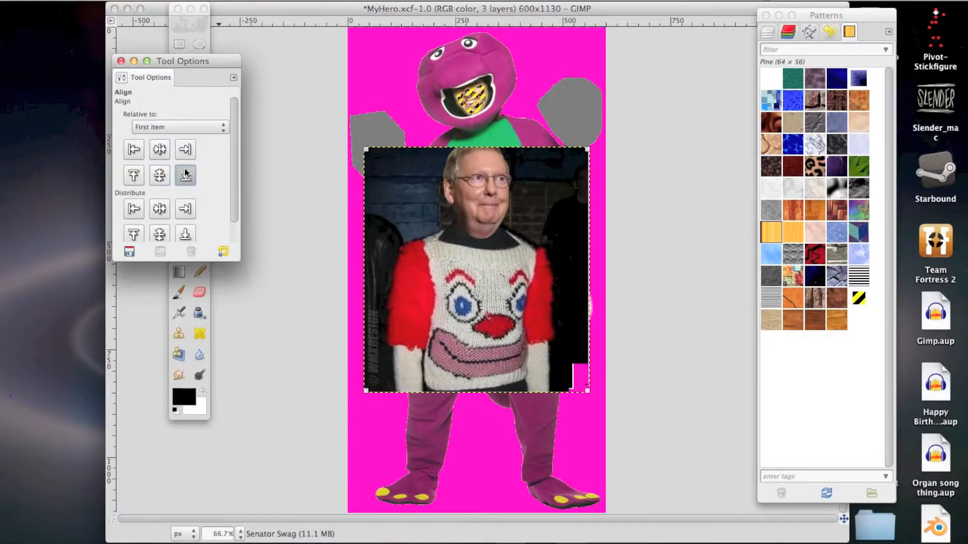
pyautogui.click(185, 150)
pyautogui.click(134, 150)
pyautogui.click(140, 174)
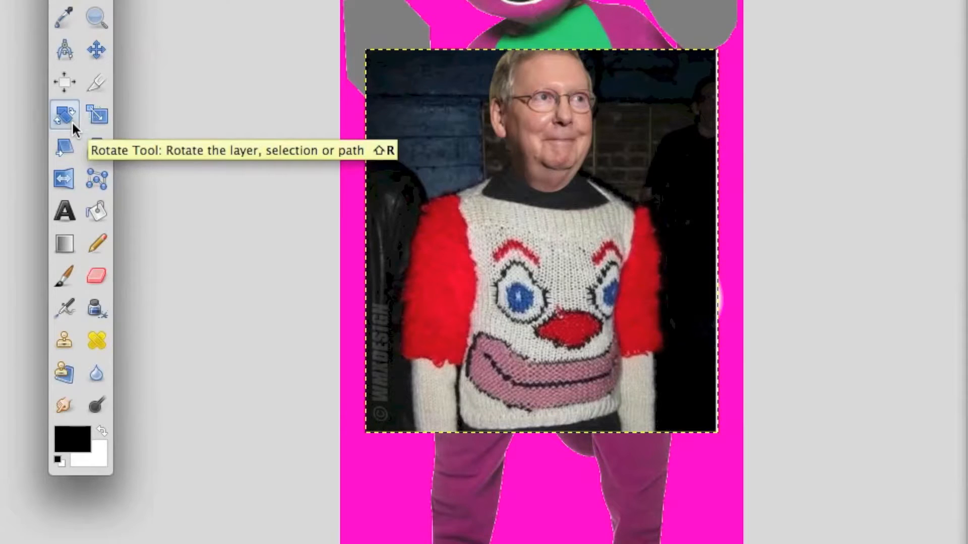
# Step: Rotate the Senator Swag layer counterclockwise so that the senator leans strongly toward the left
pyautogui.click(72, 120)
pyautogui.moveTo(458, 108); pyautogui.dragTo(570, 317)
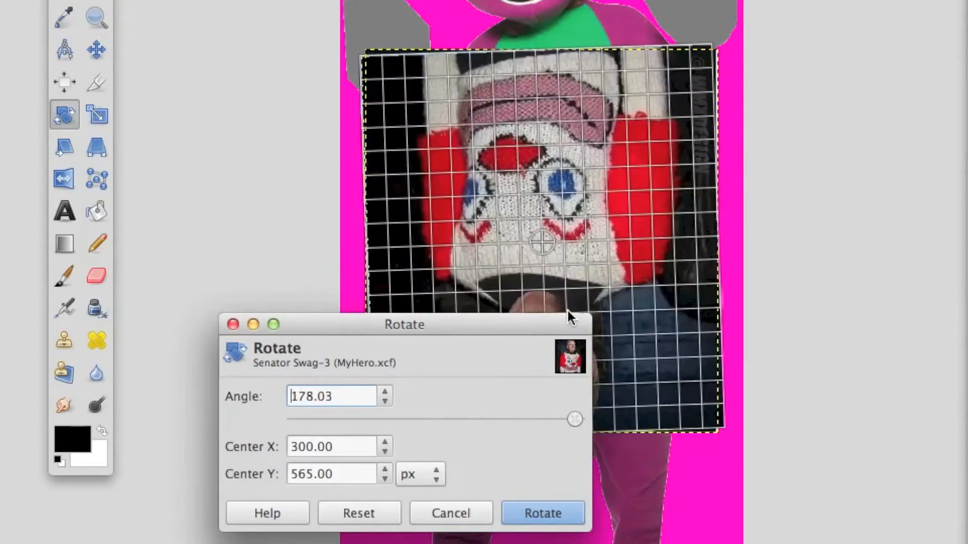
pyautogui.moveTo(366, 401); pyautogui.dragTo(448, 399)
pyautogui.click(600, 494)
# Step: Scale up the rotated Senator Swag layer in percent, trying a width of 900 and applying 300
pyautogui.hotkey('shift', 't')
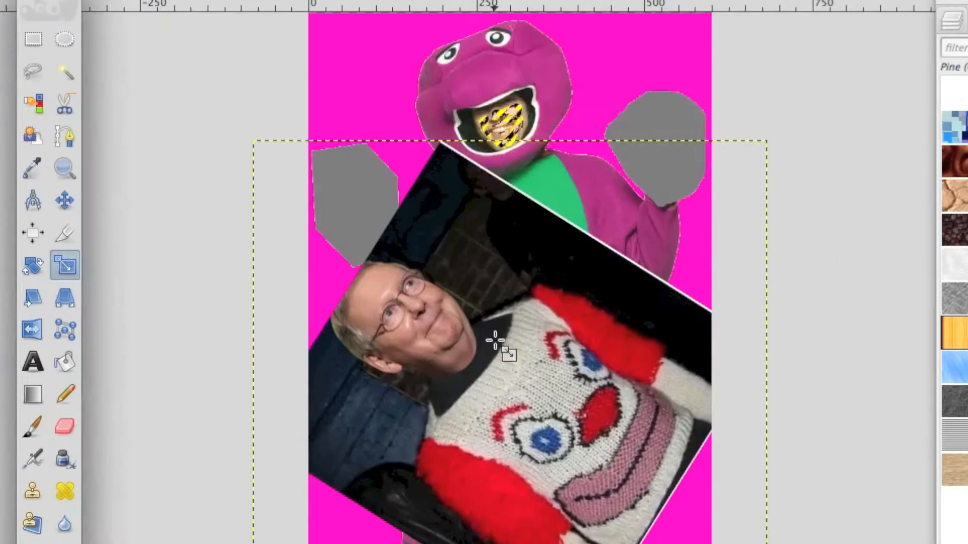
pyautogui.click(495, 341)
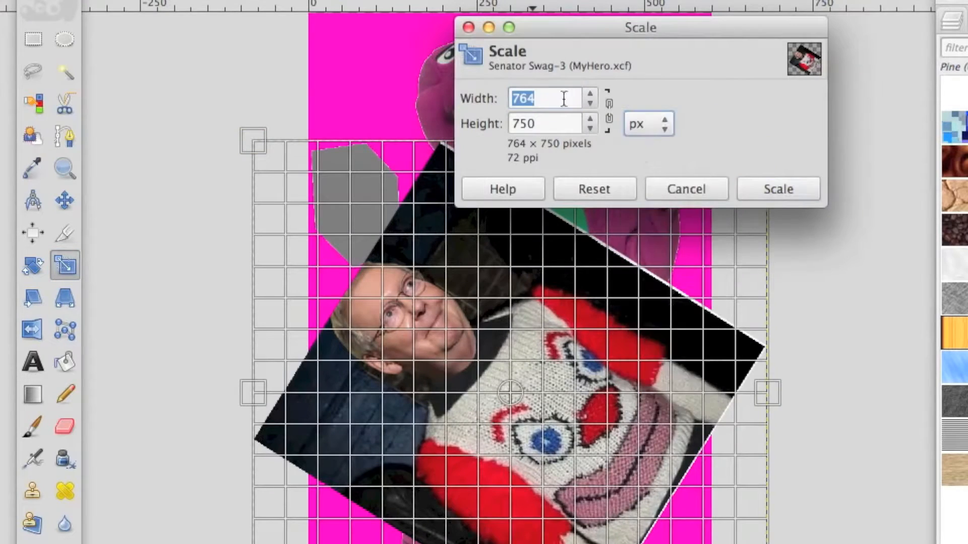
pyautogui.click(649, 123)
pyautogui.click(645, 138)
pyautogui.click(519, 99)
pyautogui.press('BackSpace')
pyautogui.write('9')
pyautogui.press('Return')
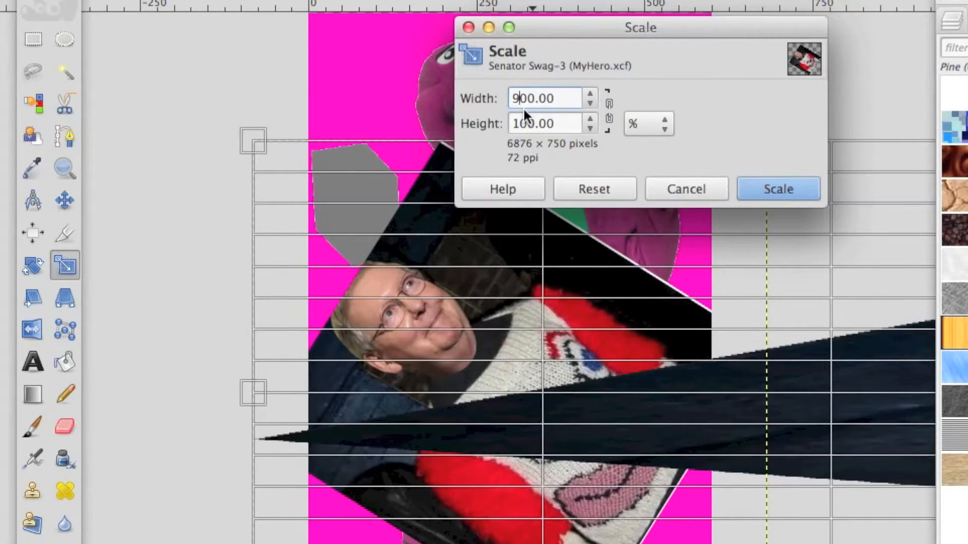
pyautogui.press('BackSpace')
pyautogui.write('3')
pyautogui.press('Return')
pyautogui.click(745, 189)
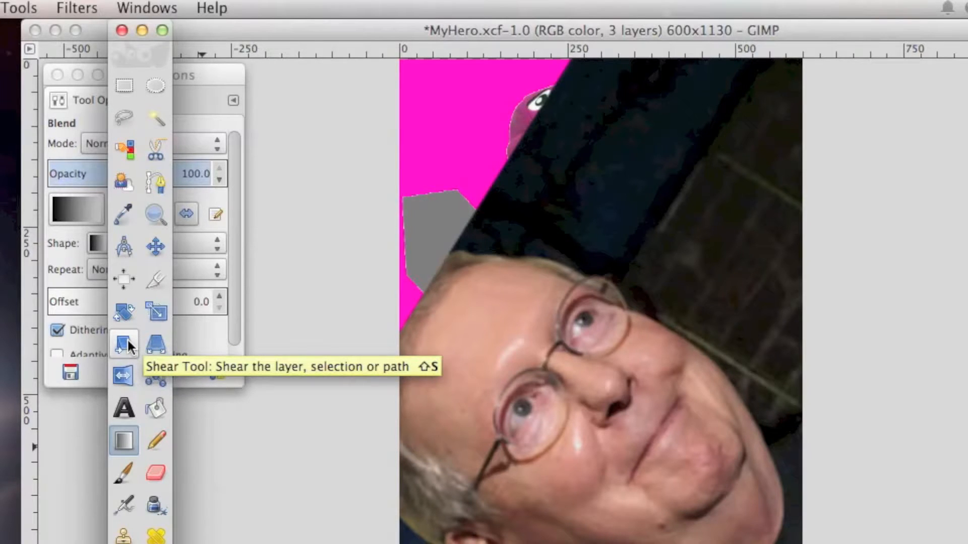
# Step: Try to distort the purple nightmare layer in perspective by pulling its four corners inward
pyautogui.click(130, 347)
pyautogui.click(158, 348)
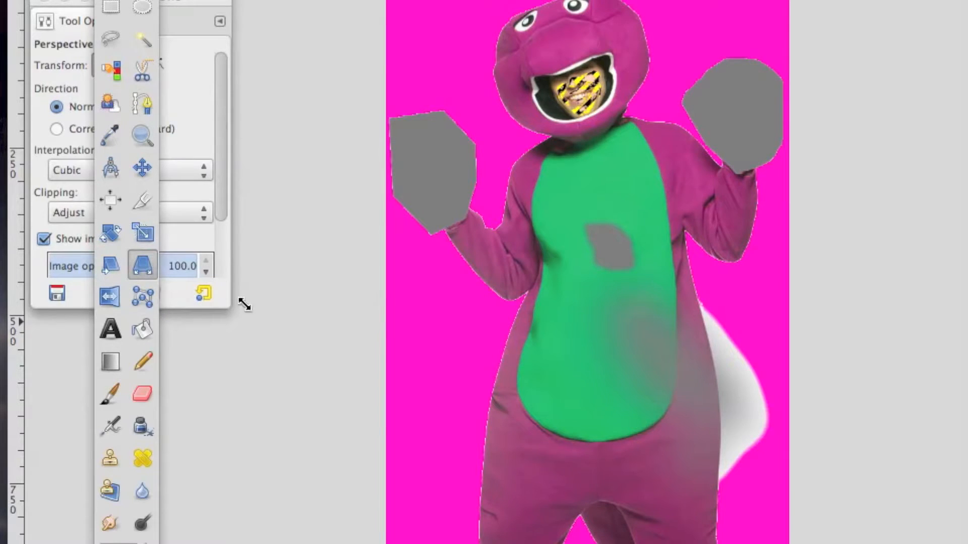
pyautogui.click(441, 357)
pyautogui.moveTo(421, 528); pyautogui.dragTo(469, 427)
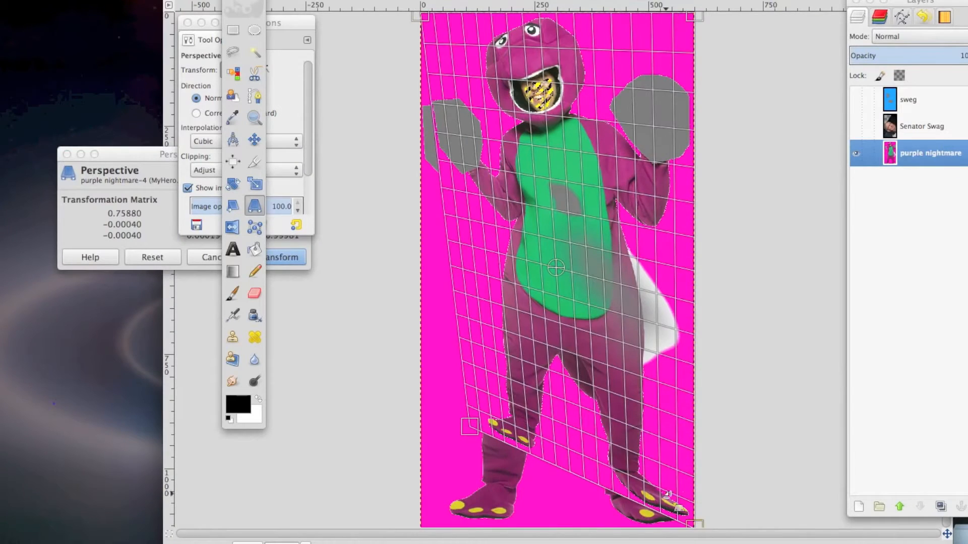
pyautogui.moveTo(637, 429); pyautogui.dragTo(655, 483)
pyautogui.moveTo(424, 16); pyautogui.dragTo(453, 85)
pyautogui.moveTo(690, 17); pyautogui.dragTo(645, 71)
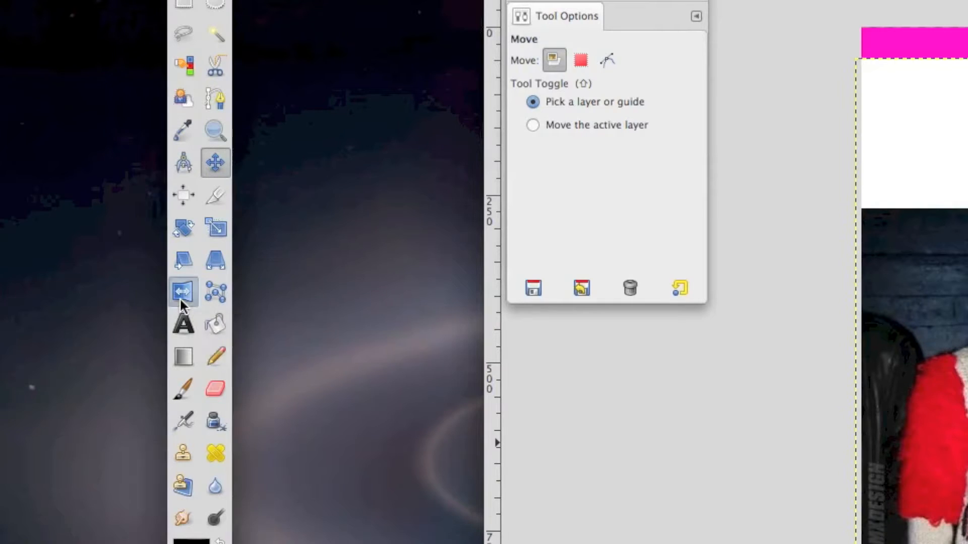
# Step: Flip the selected head area of the senator horizontally several times, ending with it mirrored
pyautogui.click(181, 291)
pyautogui.click(607, 460)
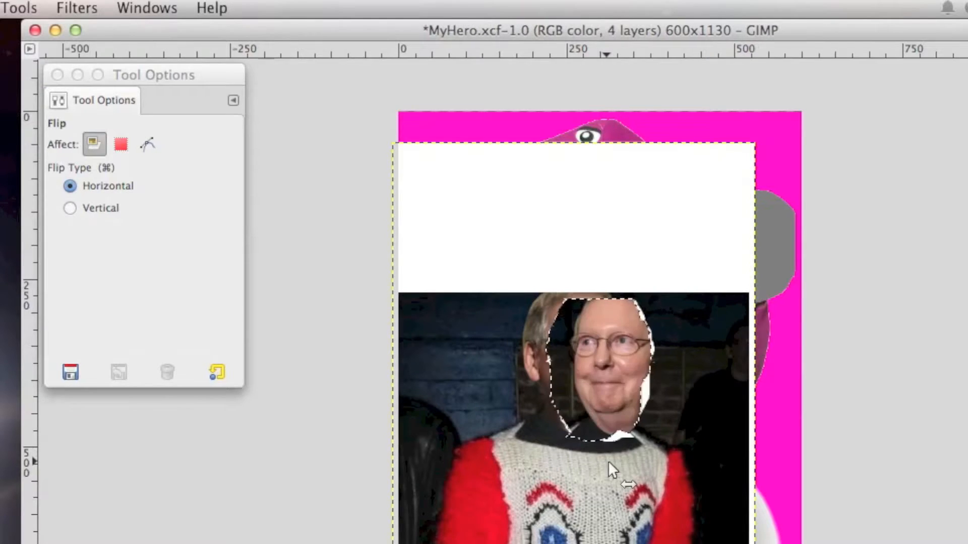
pyautogui.click(607, 461)
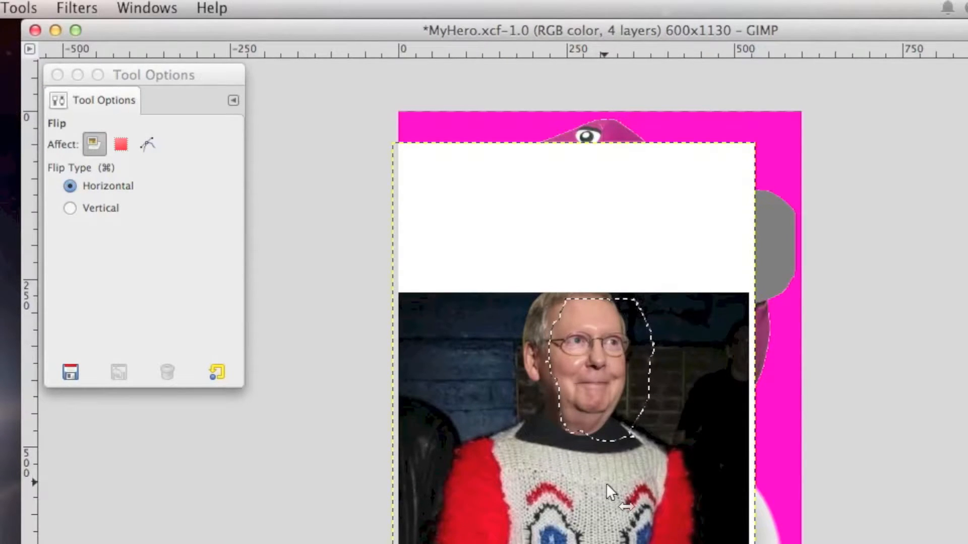
pyautogui.click(601, 413)
pyautogui.click(601, 413)
pyautogui.click(601, 414)
# Step: Flip the senator's selected head area vertically, and set the Flip tool back to Horizontal
pyautogui.click(167, 241)
pyautogui.click(69, 208)
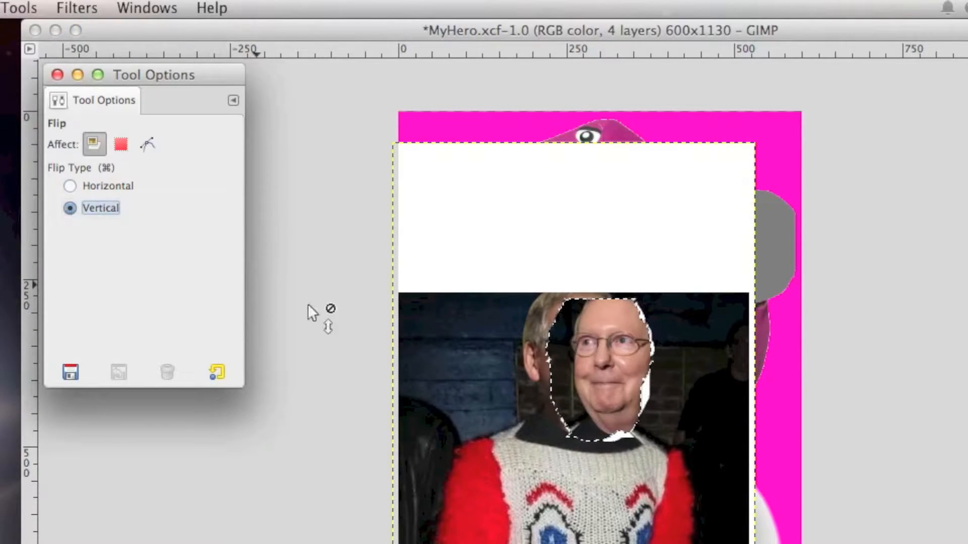
pyautogui.click(579, 410)
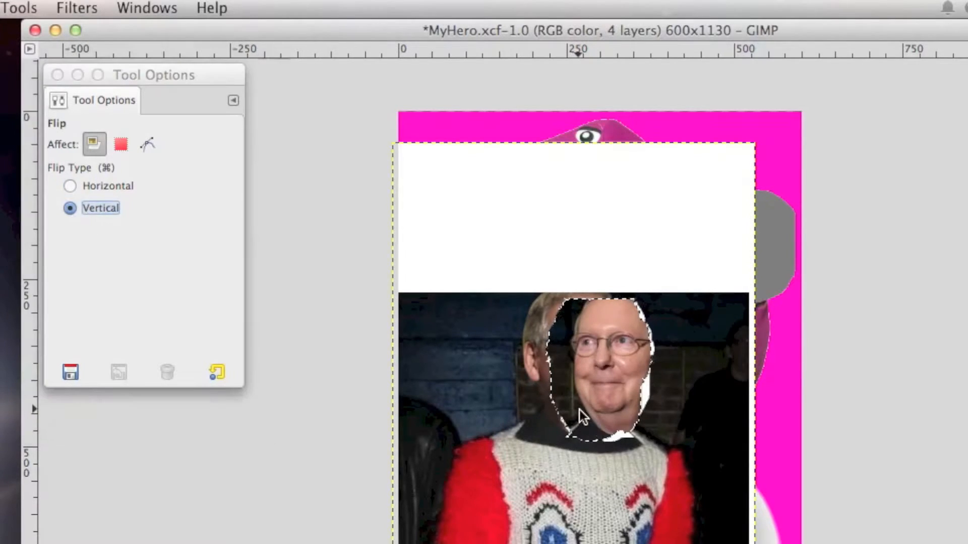
pyautogui.click(75, 184)
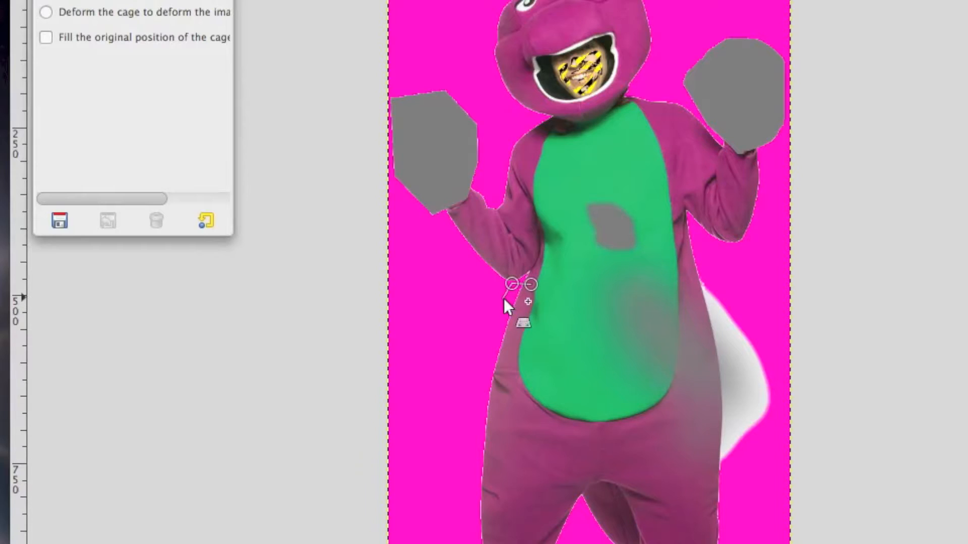
# Step: Draw Cage Transform points along the purple figure's waist, and draw a second closed cage around the hip edge
pyautogui.click(505, 311)
pyautogui.click(499, 322)
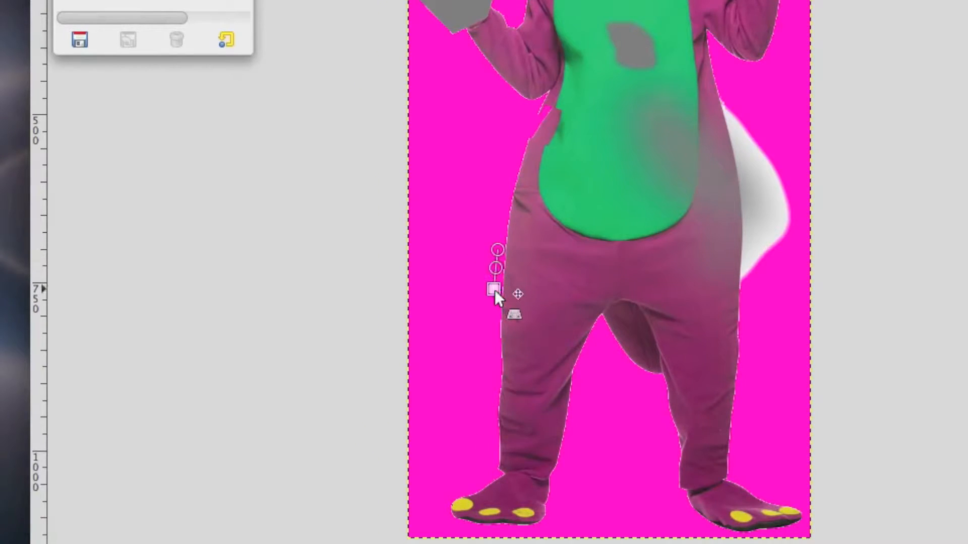
pyautogui.click(494, 304)
pyautogui.click(519, 304)
pyautogui.click(538, 233)
pyautogui.keyDown('ctrl'); pyautogui.click(497, 247); pyautogui.keyUp('ctrl')
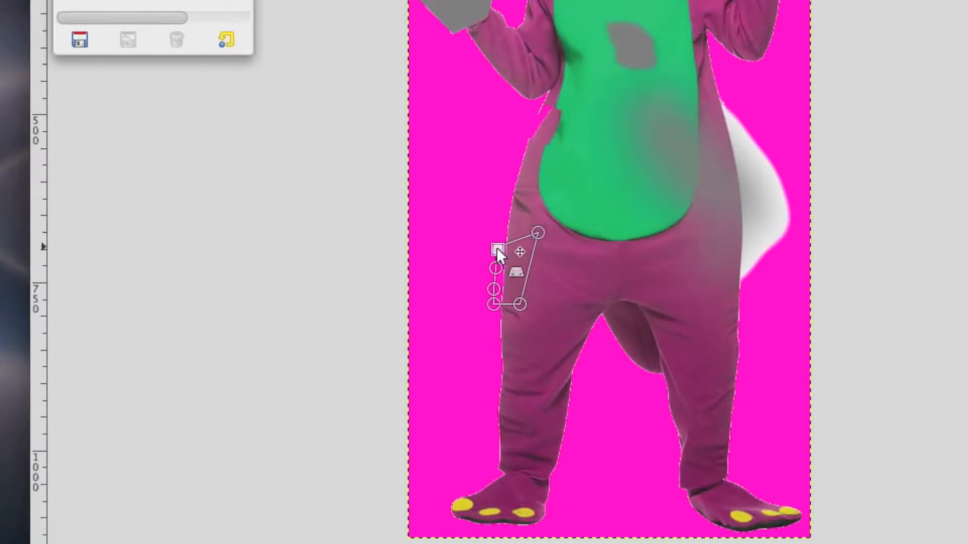
# Step: Pull the outer cage points away from the body so the purple figure's hip bulges outward, and apply the deformation
pyautogui.moveTo(495, 267); pyautogui.dragTo(418, 257)
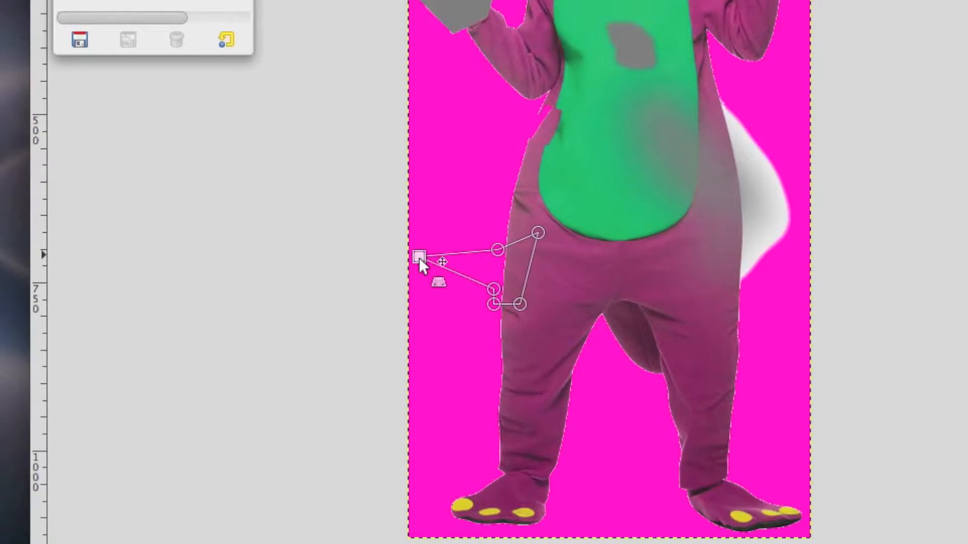
pyautogui.moveTo(494, 298); pyautogui.dragTo(462, 301)
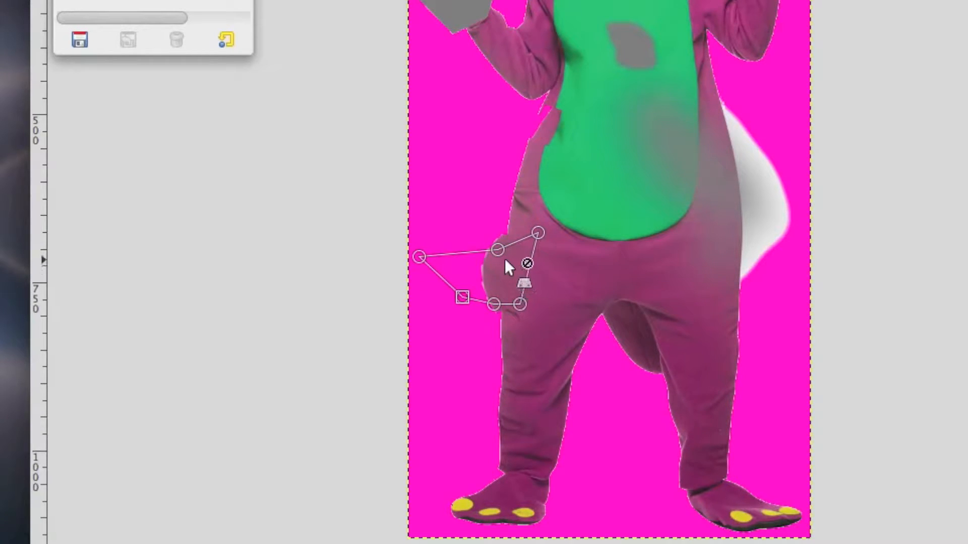
pyautogui.moveTo(501, 246); pyautogui.dragTo(486, 189)
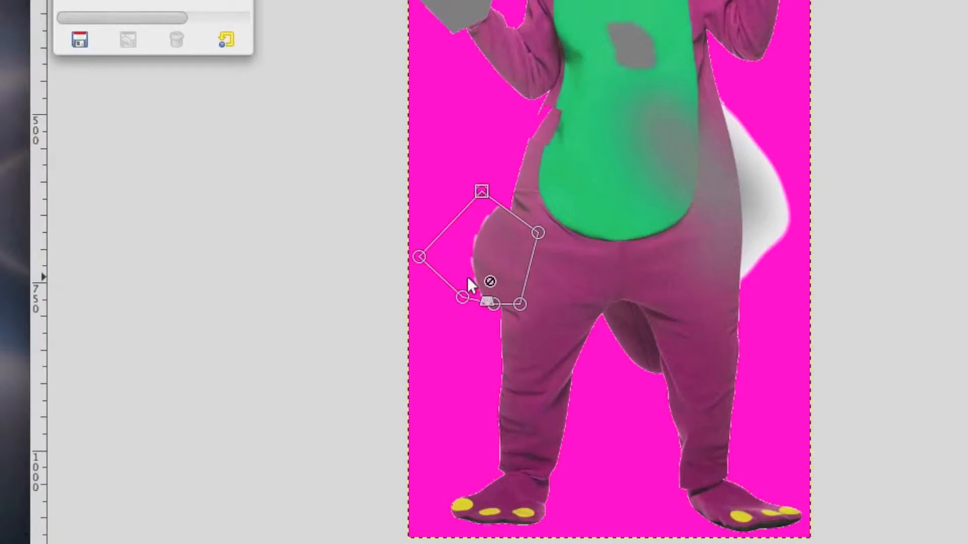
pyautogui.press('Return')
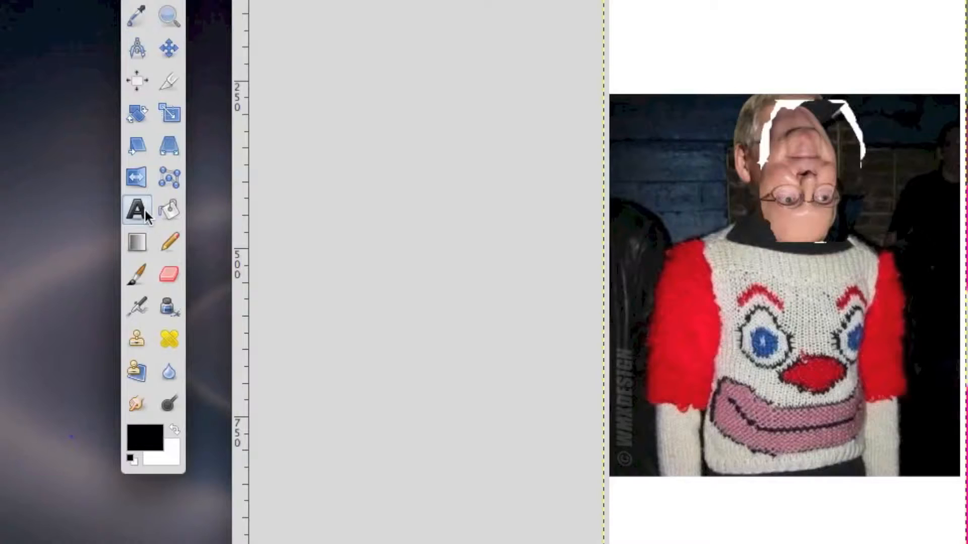
# Step: Add a text box with the caption "United States Congress" across the top of the clown sweater
pyautogui.click(137, 209)
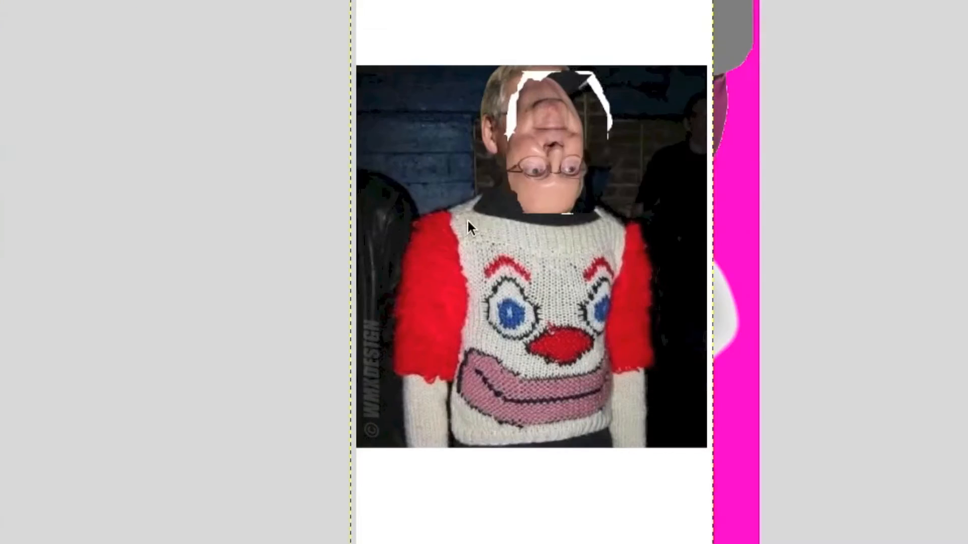
pyautogui.moveTo(720, 247); pyautogui.dragTo(873, 289)
pyautogui.write('United States Congress')
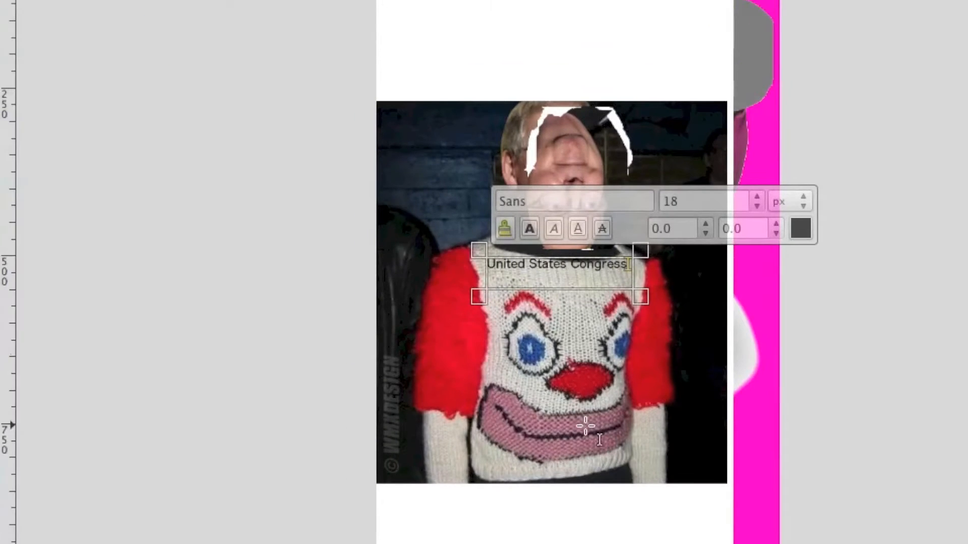
# Step: Open the selected caption in the separate text editor and format it as bold 50 px Comic Sans MS in magenta
pyautogui.tripleClick(610, 273)
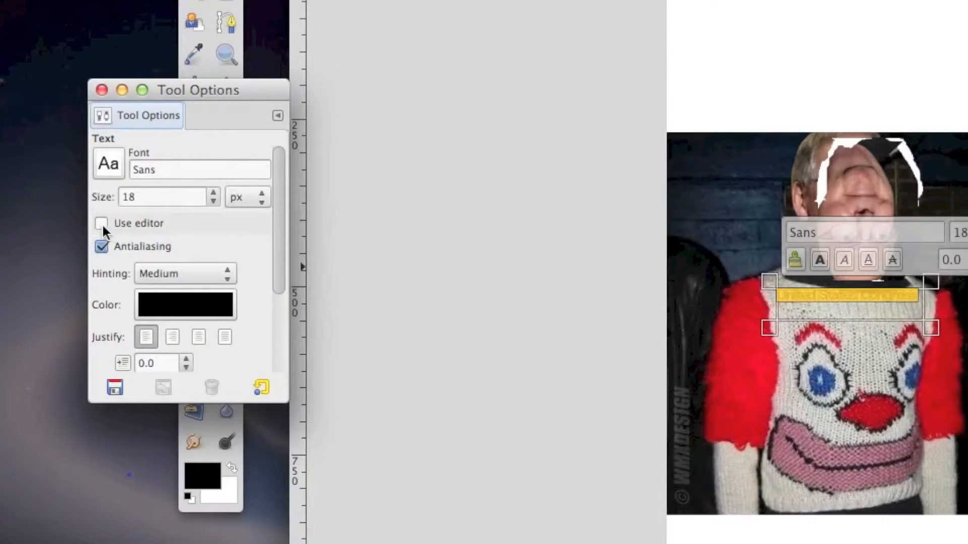
pyautogui.click(102, 223)
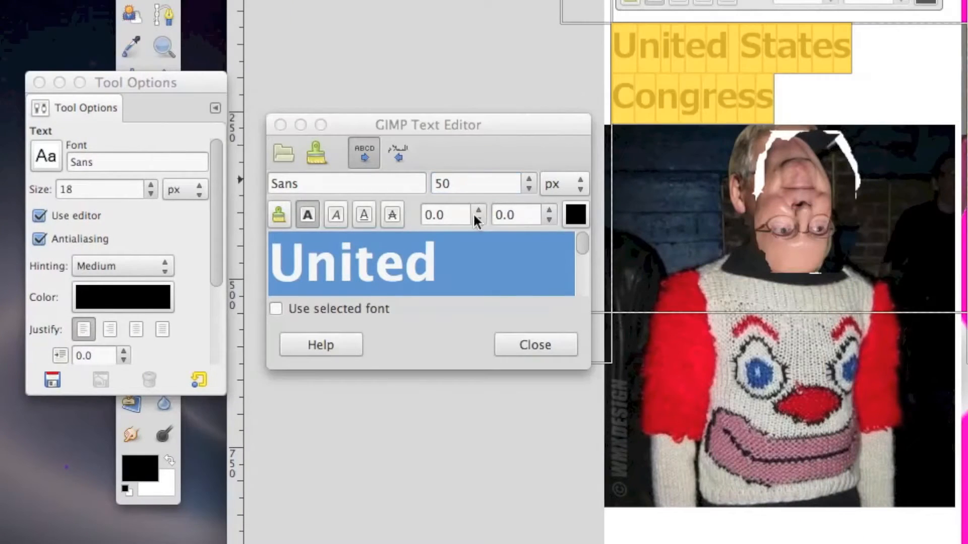
pyautogui.tripleClick(398, 189)
pyautogui.write('comic')
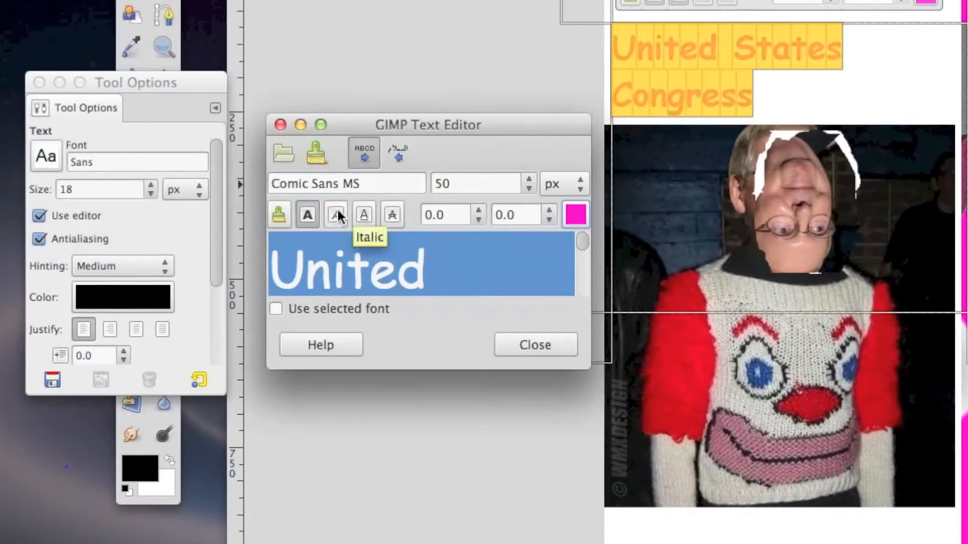
# Step: Add italic, underline and strikethrough to the caption and set its baseline to 5.0
pyautogui.click(336, 209)
pyautogui.click(363, 214)
pyautogui.click(391, 215)
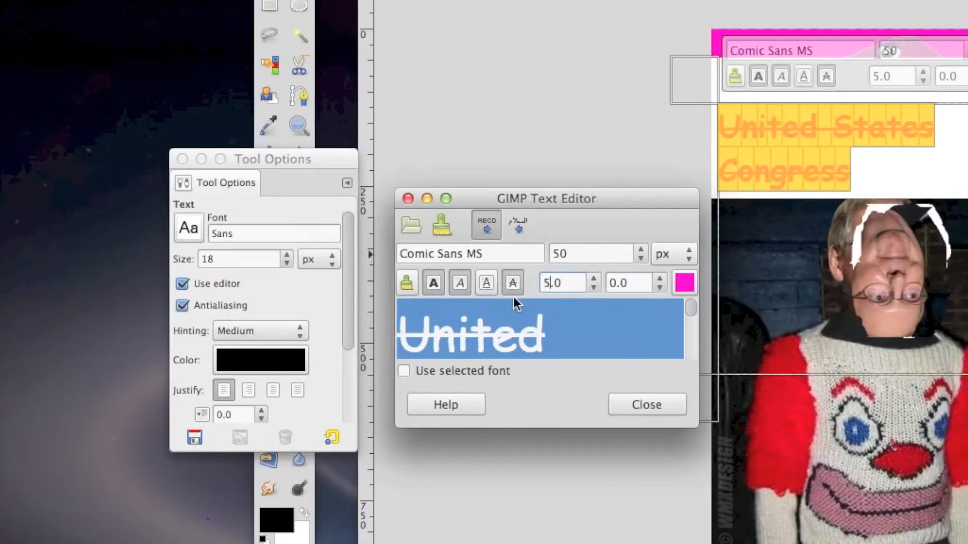
# Step: Open the text file a.txt from the text editor, and look up fonts matching "comic" for the caption
pyautogui.click(411, 232)
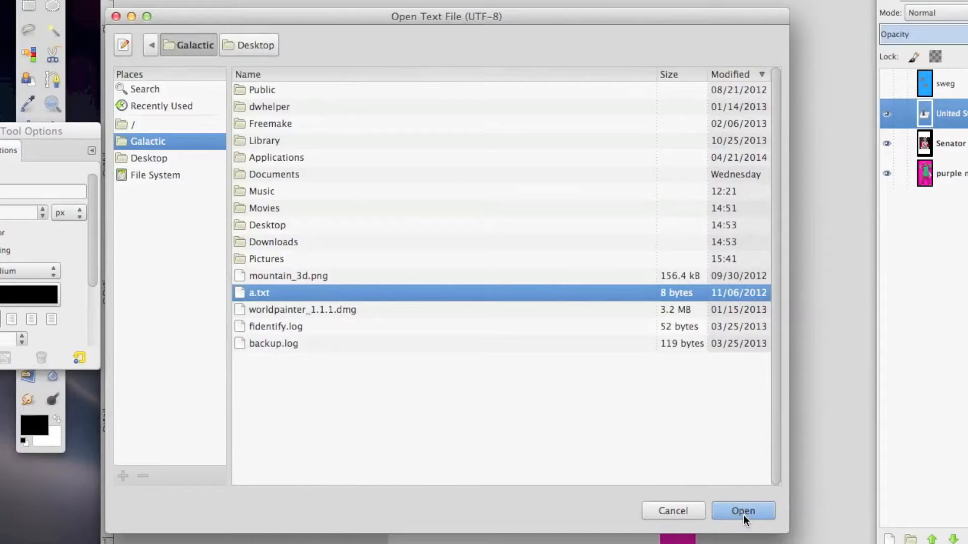
pyautogui.click(742, 512)
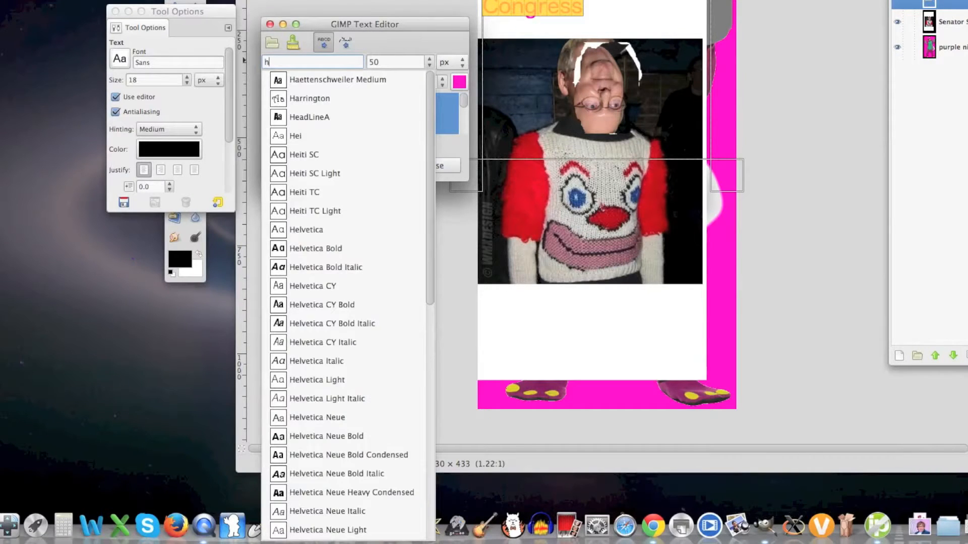
pyautogui.press('BackSpace')
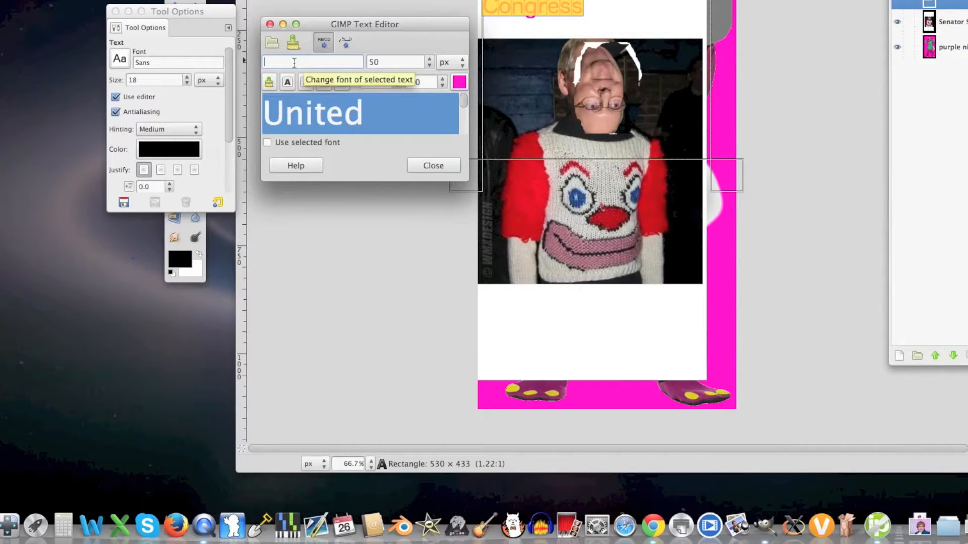
pyautogui.write('comi')
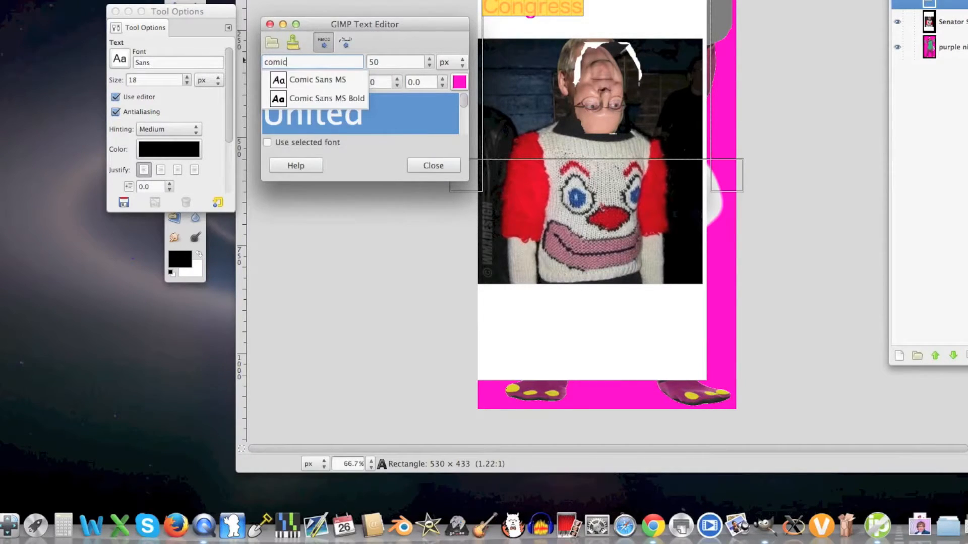
# Step: Set the font of the pink "United States Congress" text to Comic Sans
pyautogui.write('c')
pyautogui.press('Down')
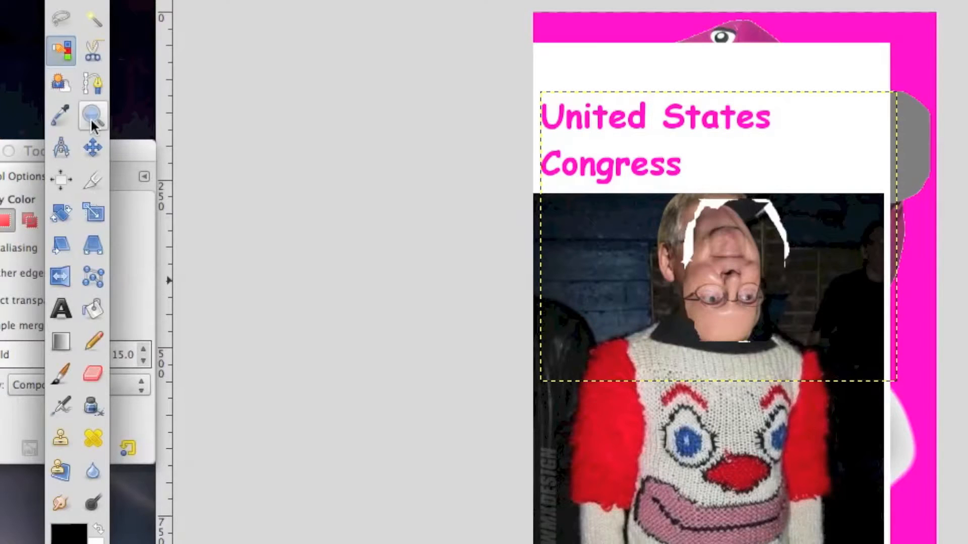
# Step: Distort the United States Congress layer with the Perspective tool and move the text into the white area above the photo
pyautogui.click(93, 147)
pyautogui.moveTo(592, 168); pyautogui.dragTo(645, 299)
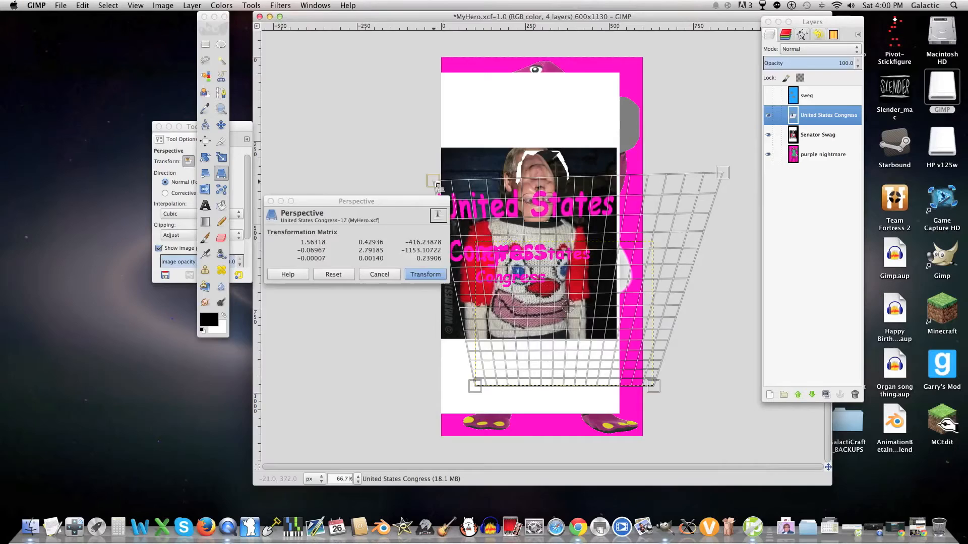
pyautogui.click(425, 274)
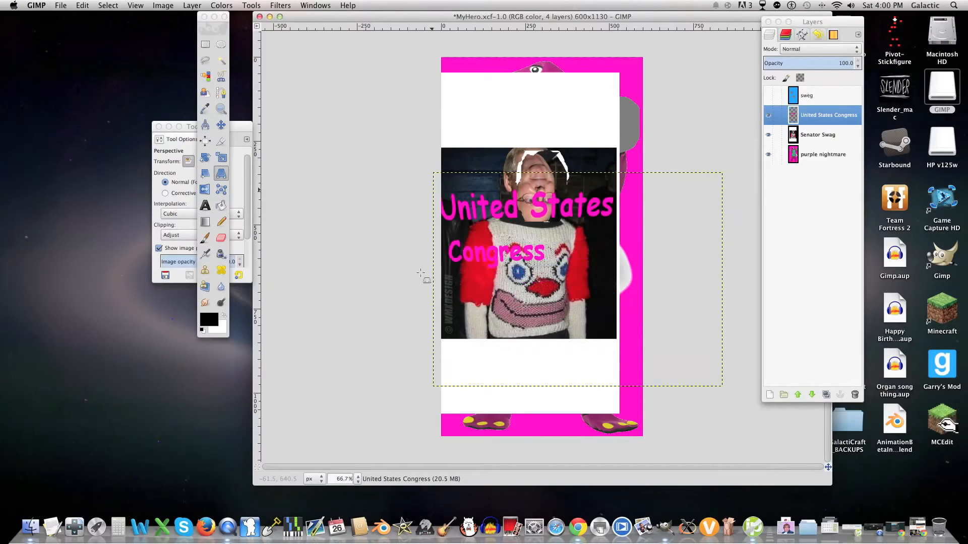
pyautogui.click(221, 125)
pyautogui.moveTo(461, 213); pyautogui.dragTo(485, 95)
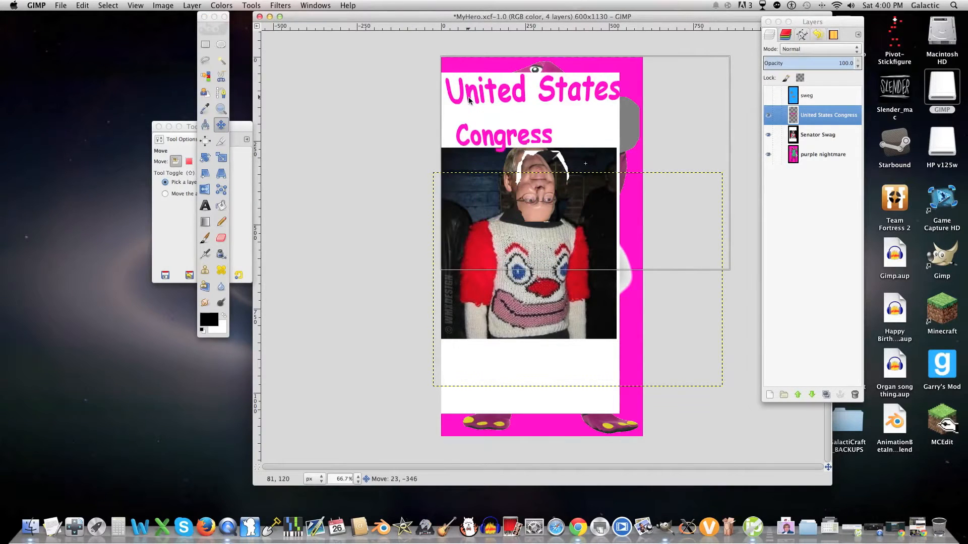
# Step: Set the foreground color to 00ff00 and bucket-fill part of the upside-down face on the Senator Swag layer
pyautogui.click(221, 206)
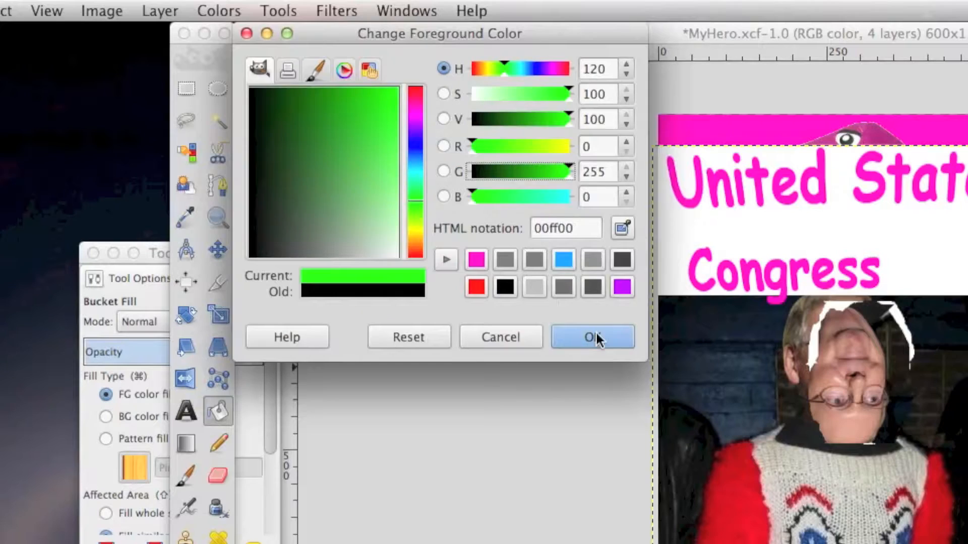
pyautogui.click(764, 183)
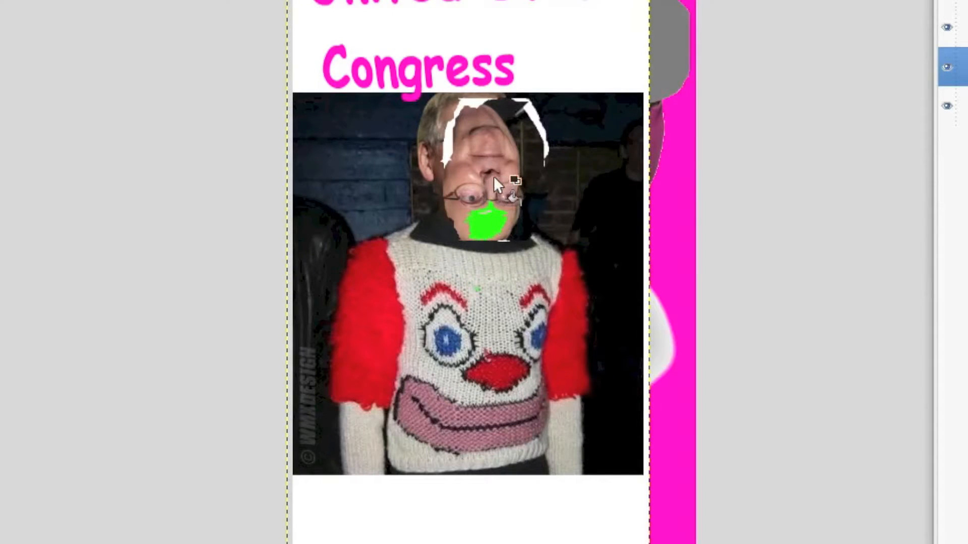
pyautogui.click(456, 171)
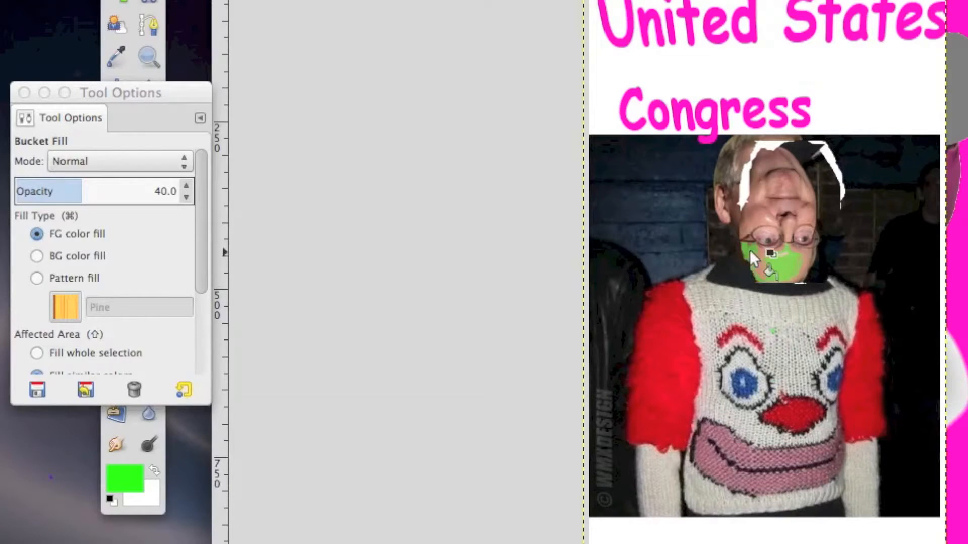
# Step: Try bucket fills on the photo with green at 40% opacity and with the Warning! pattern at 100% opacity
pyautogui.click(752, 222)
pyautogui.click(773, 229)
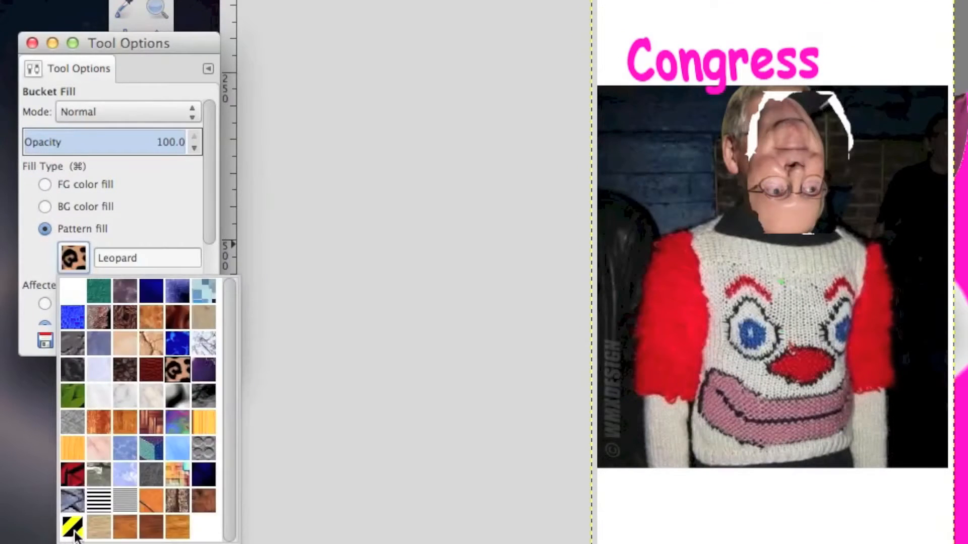
pyautogui.click(71, 501)
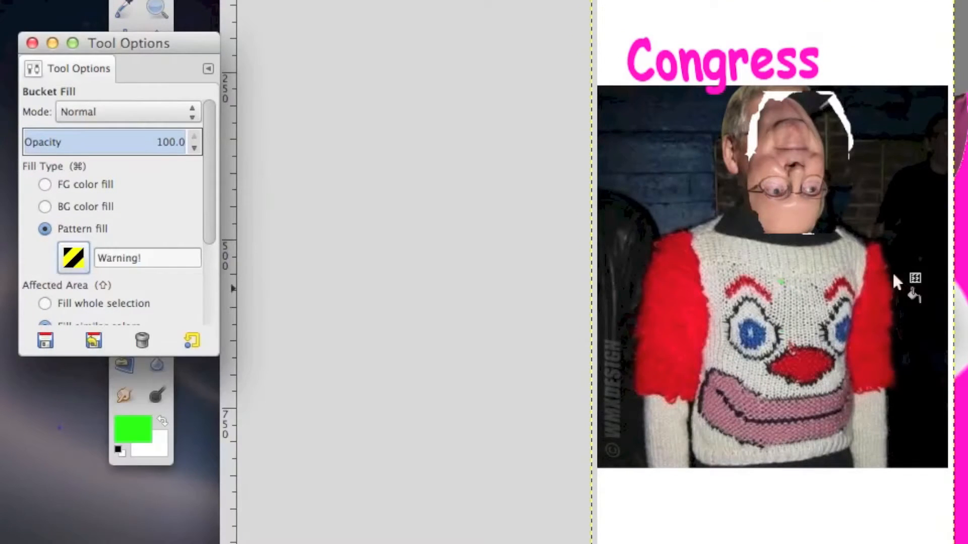
pyautogui.click(859, 173)
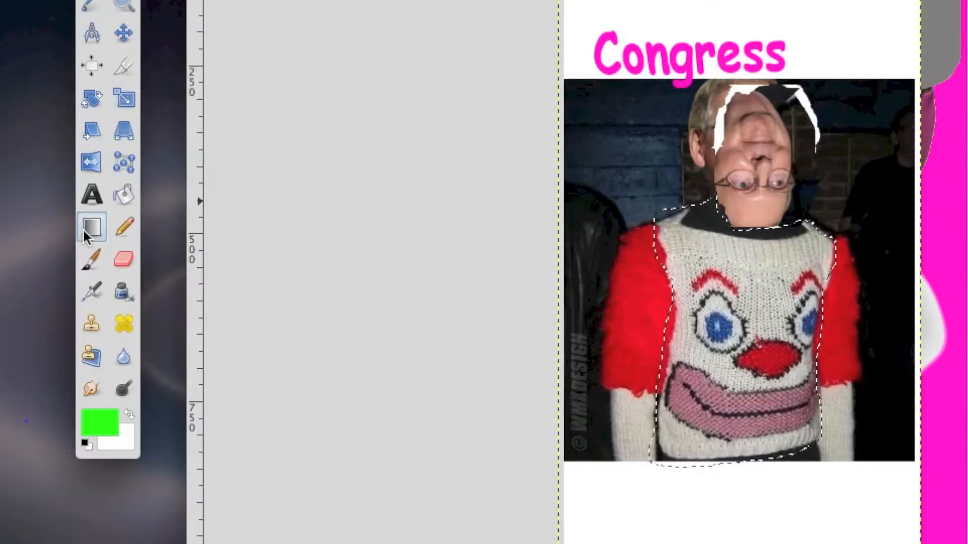
# Step: Fill the selected sweater area with a linear green-to-white gradient, green at the neckline
pyautogui.click(88, 233)
pyautogui.moveTo(748, 406); pyautogui.dragTo(762, 260)
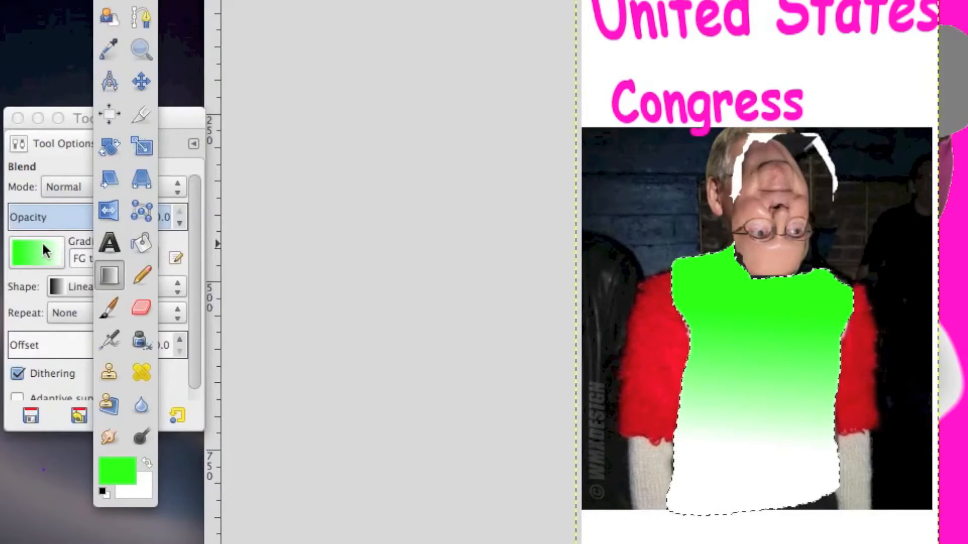
# Step: Try the full saturation spectrum gradient with the Spiral (cw) shape on the selected sweater
pyautogui.click(44, 251)
pyautogui.scroll(-10, 84, 391)
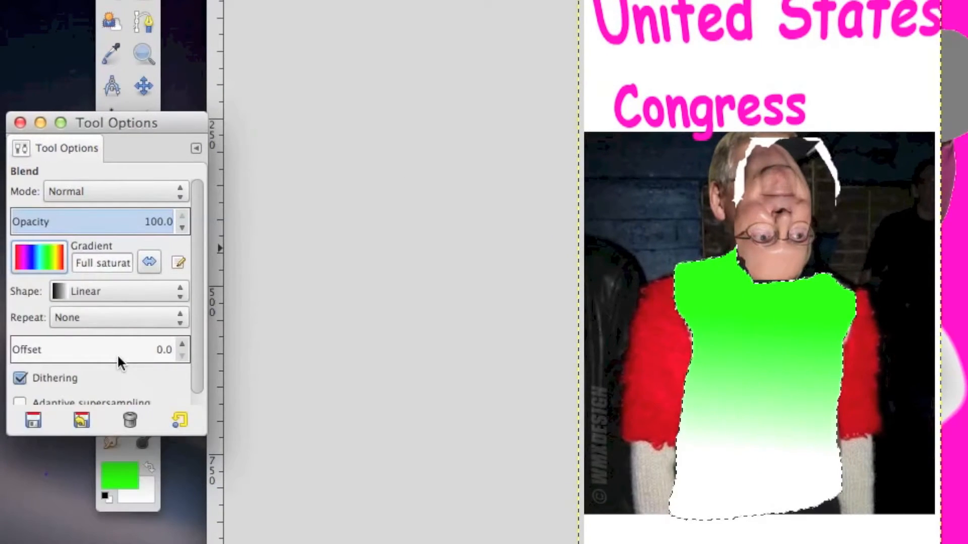
pyautogui.click(120, 292)
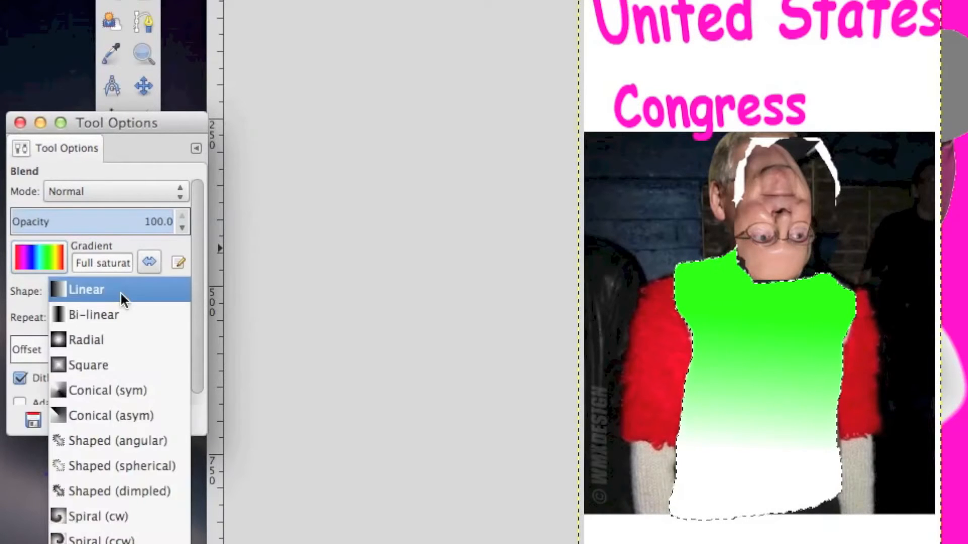
pyautogui.click(103, 518)
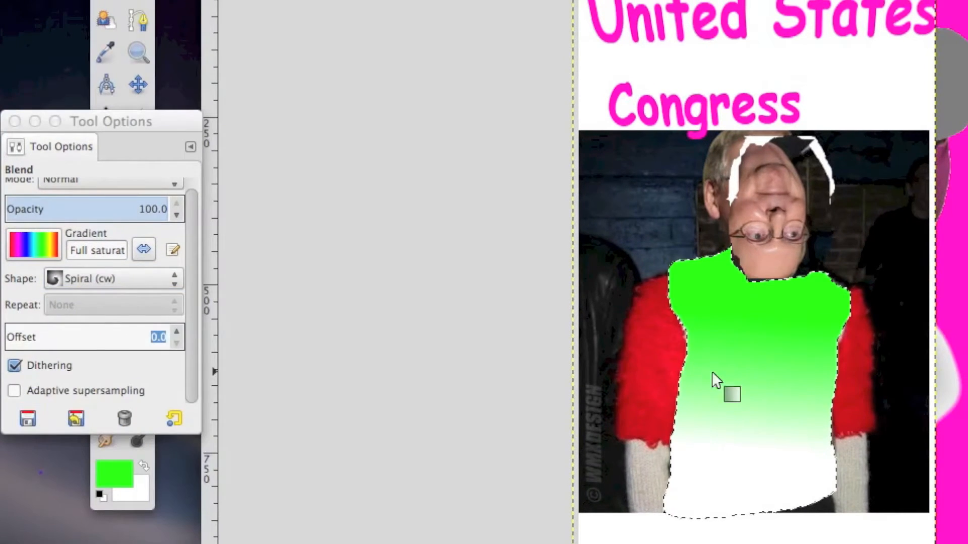
pyautogui.click(712, 371)
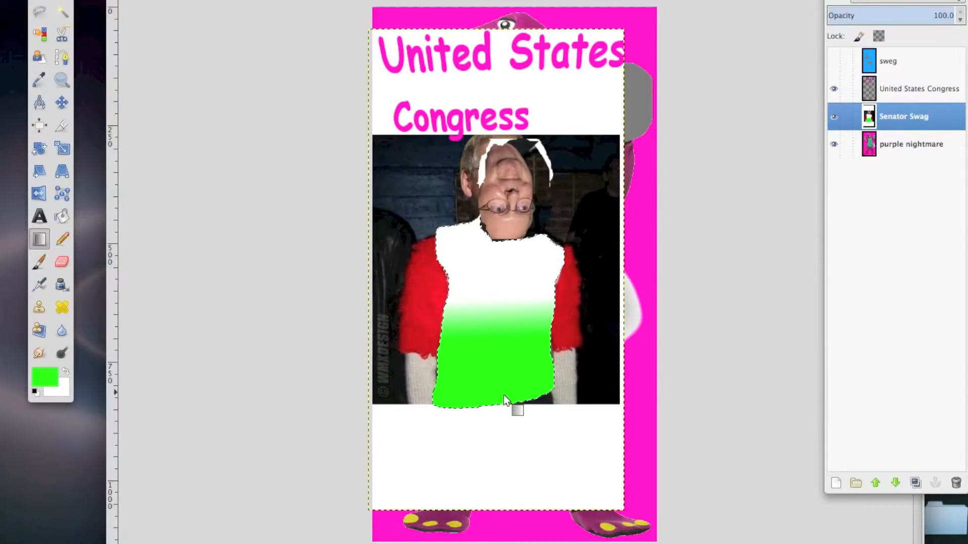
# Step: Redraw the linear gradient over the sweater at different lengths, finishing with green at the hem fading to white at the neckline
pyautogui.moveTo(502, 417); pyautogui.dragTo(510, 60)
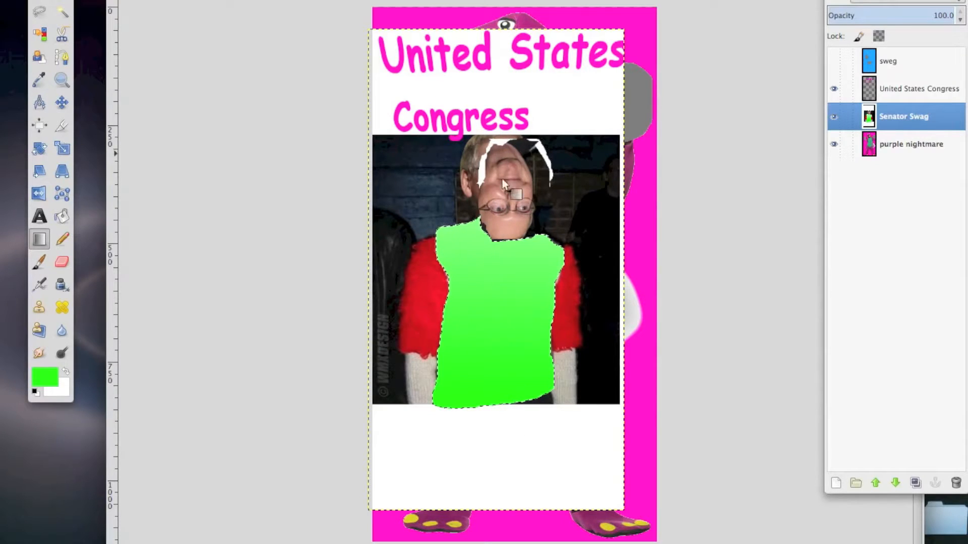
pyautogui.moveTo(483, 477); pyautogui.dragTo(494, 246)
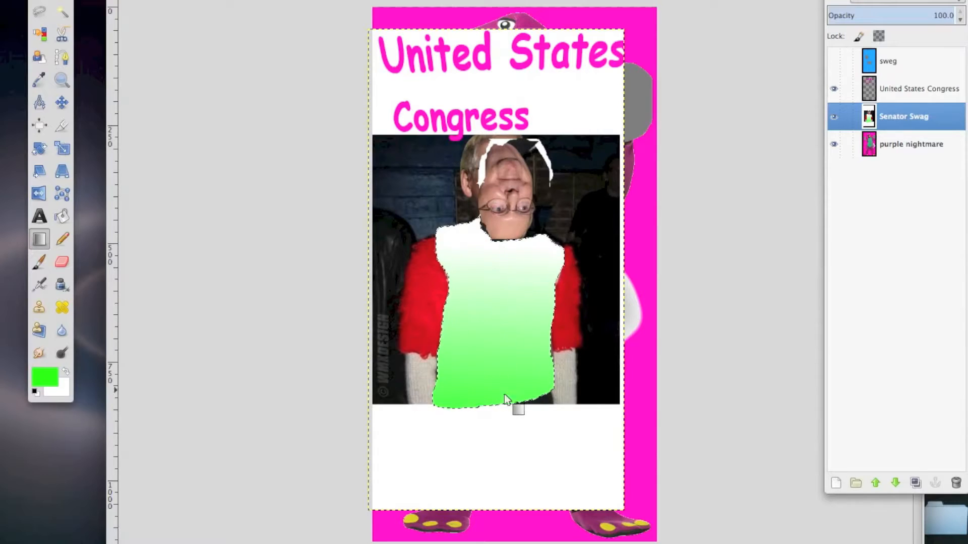
pyautogui.moveTo(502, 316); pyautogui.dragTo(504, 330)
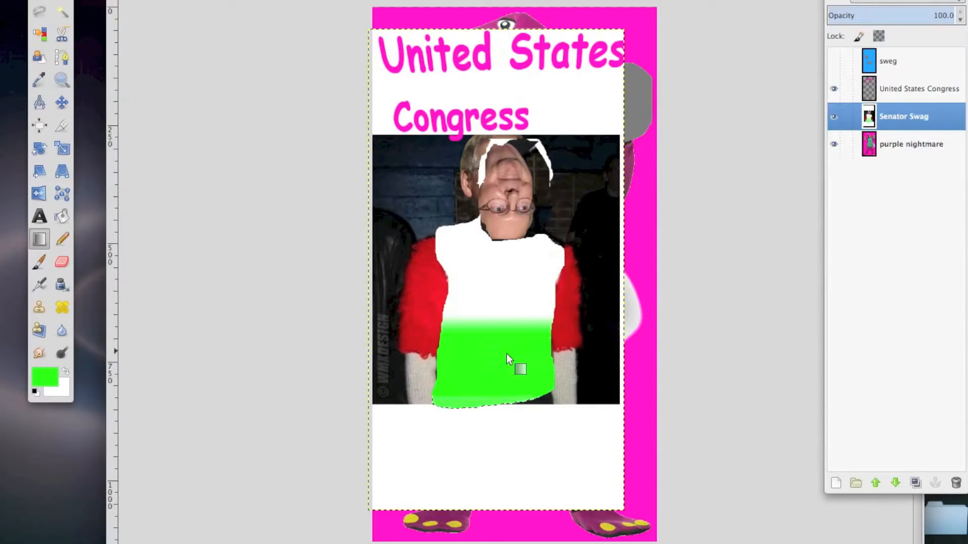
pyautogui.moveTo(503, 408); pyautogui.dragTo(506, 253)
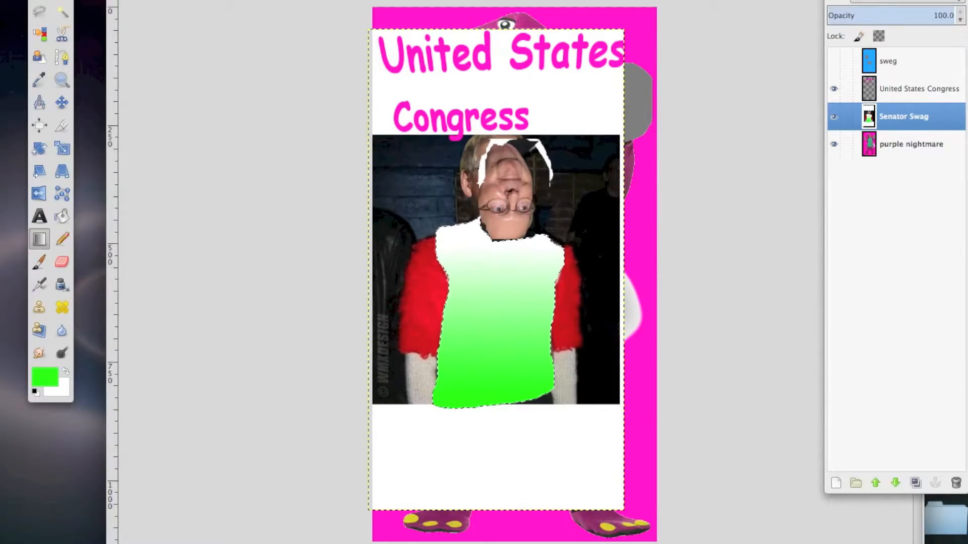
# Step: Paint a green smile and green eyes on the upside-down face with the Paintbrush
pyautogui.press('p')
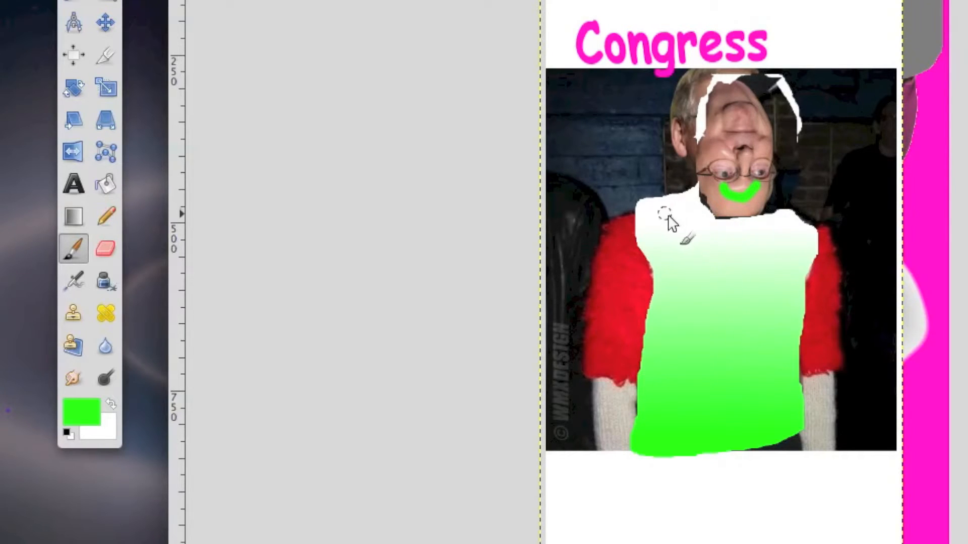
pyautogui.click(760, 172)
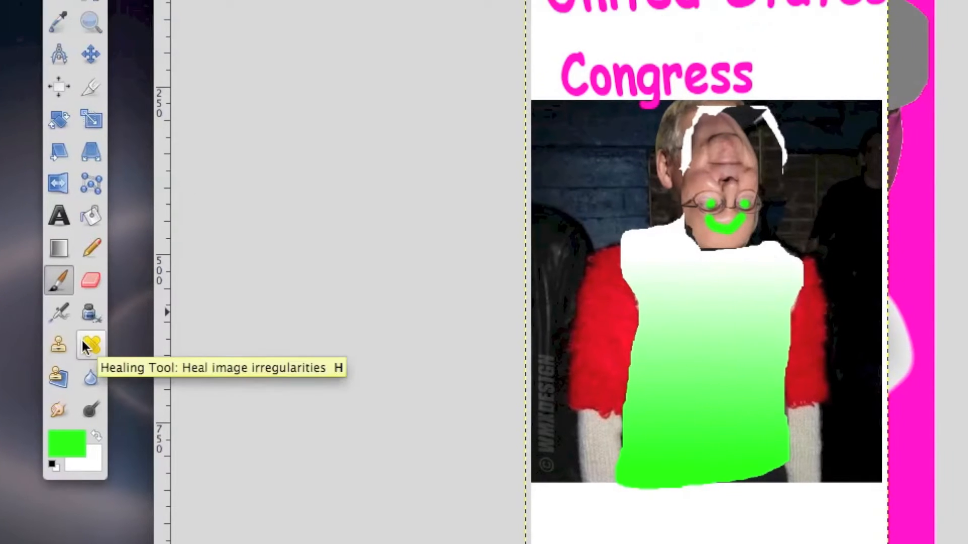
# Step: Soften the jagged edge between the red sleeve and the green sweater with the Blur / Sharpen tool
pyautogui.click(85, 346)
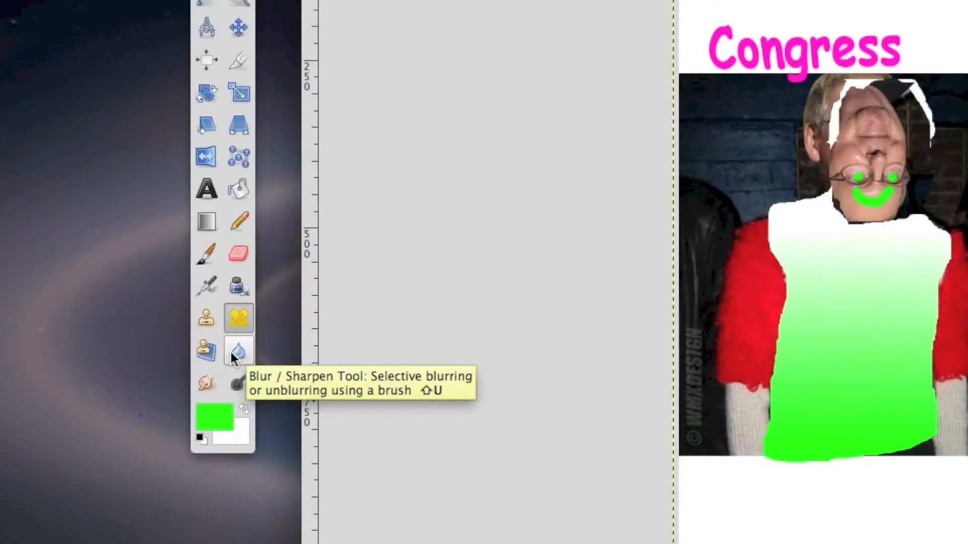
pyautogui.click(237, 352)
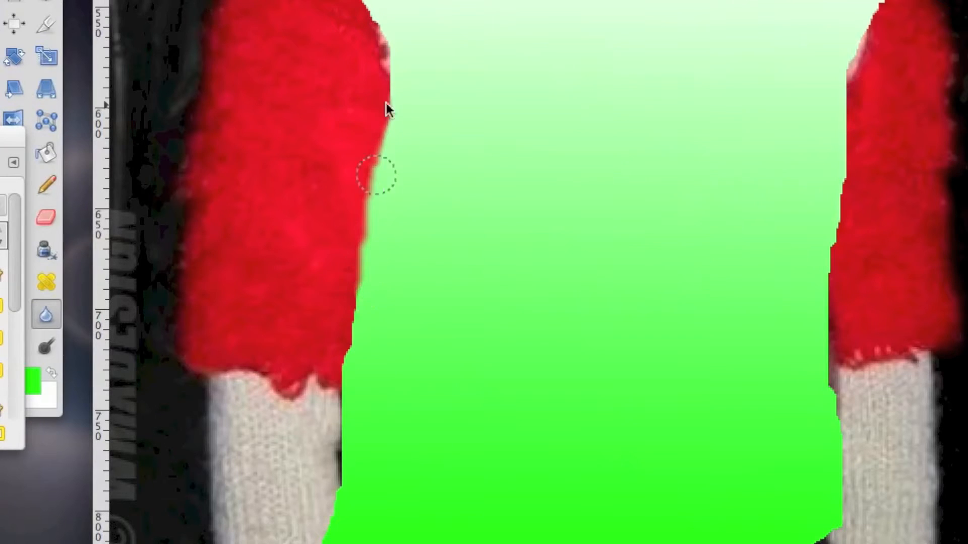
pyautogui.moveTo(386, 108)
pyautogui.mouseDown()
pyautogui.moveTo(363, 225)
pyautogui.moveTo(362, 298)
pyautogui.mouseUp()
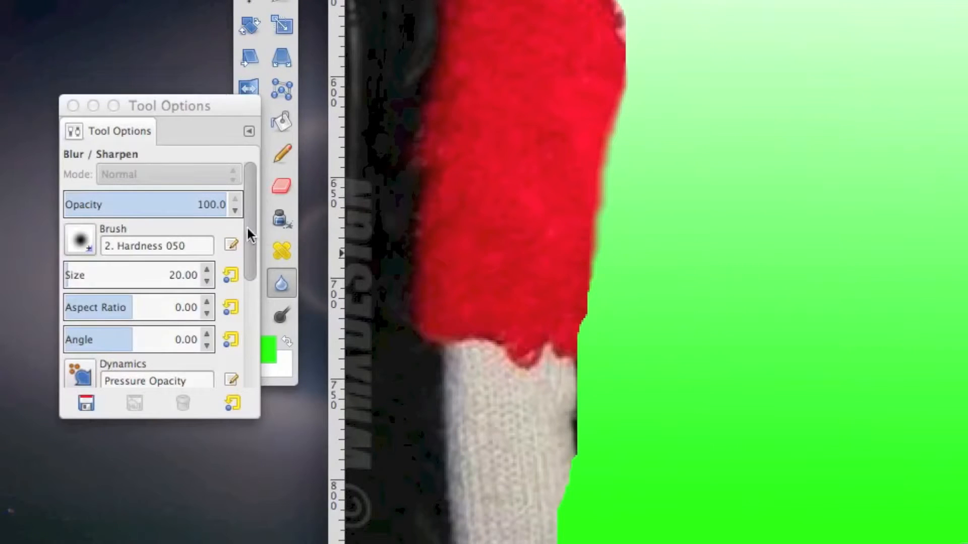
# Step: Switch to the 2. Hardness 100 brush, enlarge it, and blur the sweater's edges along the sleeves and shoulders
pyautogui.click(77, 240)
pyautogui.click(157, 297)
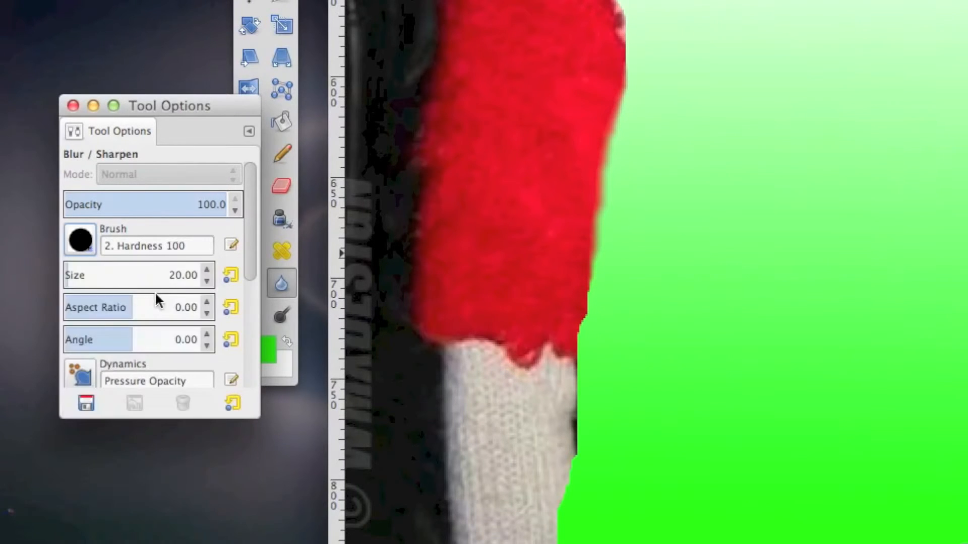
pyautogui.click(173, 276)
pyautogui.press('BackSpace')
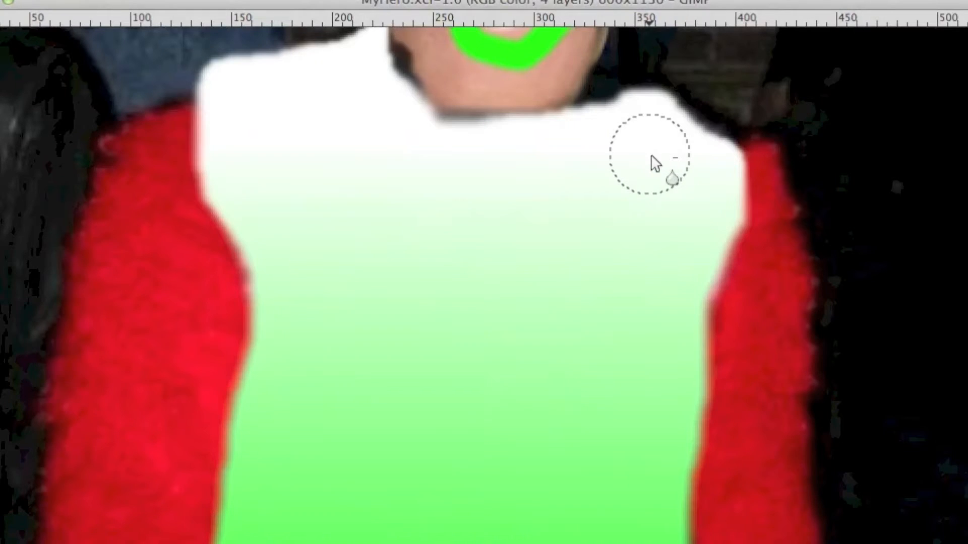
pyautogui.moveTo(727, 127)
pyautogui.mouseDown()
pyautogui.moveTo(694, 120)
pyautogui.moveTo(731, 150)
pyautogui.moveTo(695, 102)
pyautogui.moveTo(704, 147)
pyautogui.moveTo(688, 115)
pyautogui.moveTo(649, 96)
pyautogui.moveTo(580, 126)
pyautogui.moveTo(634, 101)
pyautogui.moveTo(549, 123)
pyautogui.moveTo(610, 114)
pyautogui.moveTo(642, 124)
pyautogui.mouseUp()
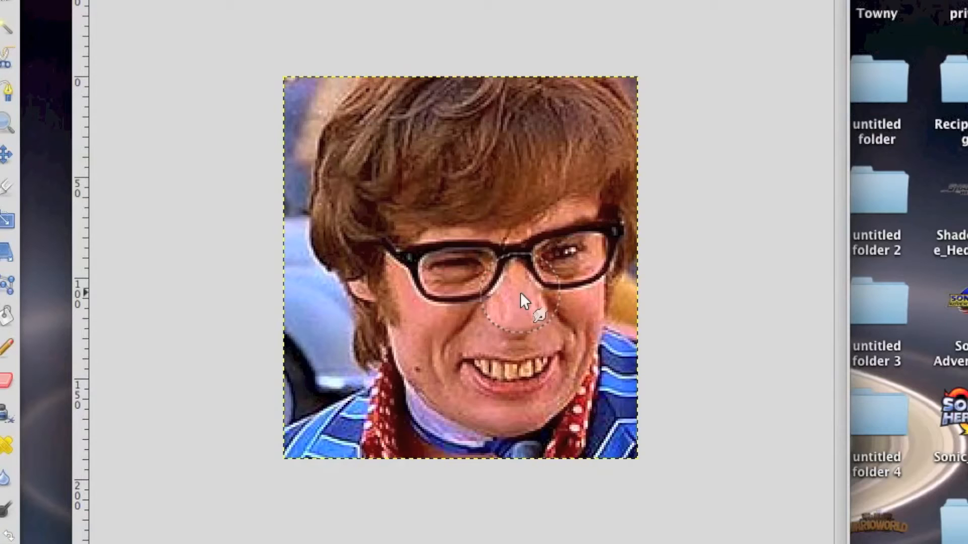
# Step: Smudge the man's nose downward over his mouth to the lower edge of the Austin Powers picture
pyautogui.moveTo(841, 167); pyautogui.dragTo(839, 315)
pyautogui.moveTo(518, 441); pyautogui.dragTo(519, 539)
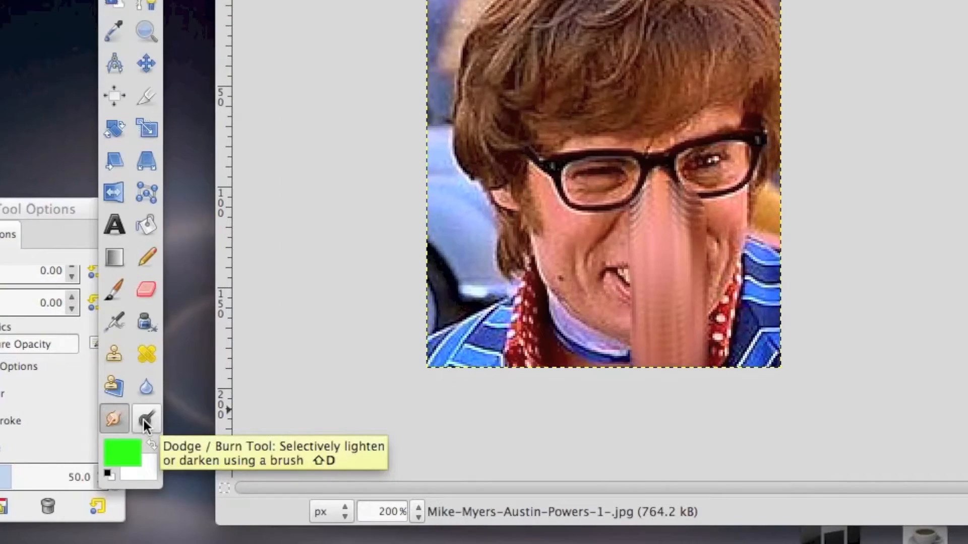
# Step: Try lightening the man's face with the Dodge / Burn tool and undo the stroke
pyautogui.click(143, 419)
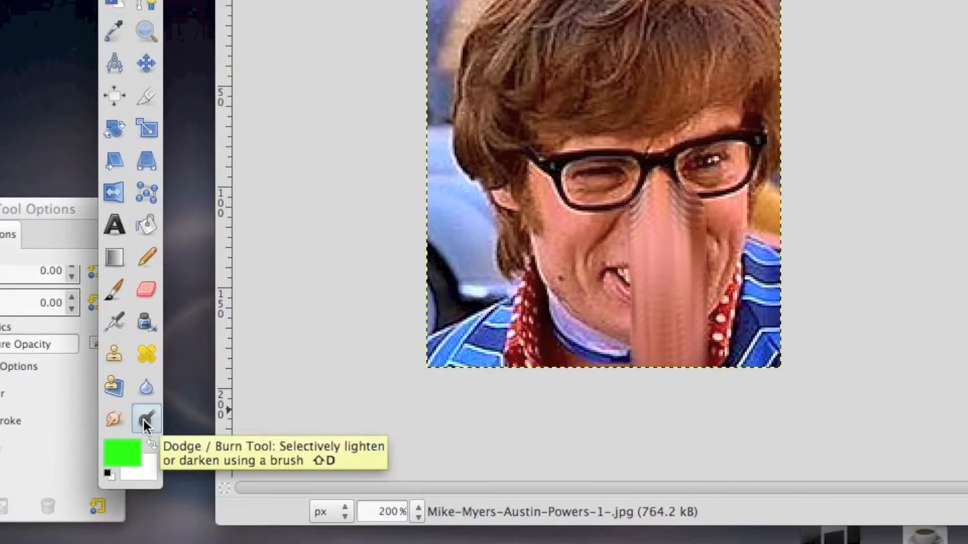
pyautogui.moveTo(471, 289)
pyautogui.mouseDown()
pyautogui.moveTo(506, 250)
pyautogui.moveTo(570, 243)
pyautogui.moveTo(597, 261)
pyautogui.mouseUp()
pyautogui.press('super+z')
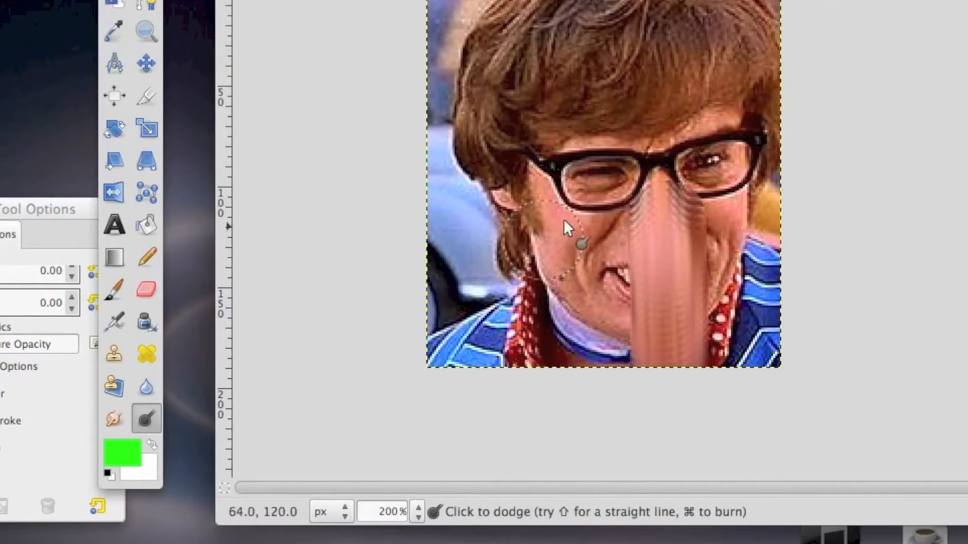
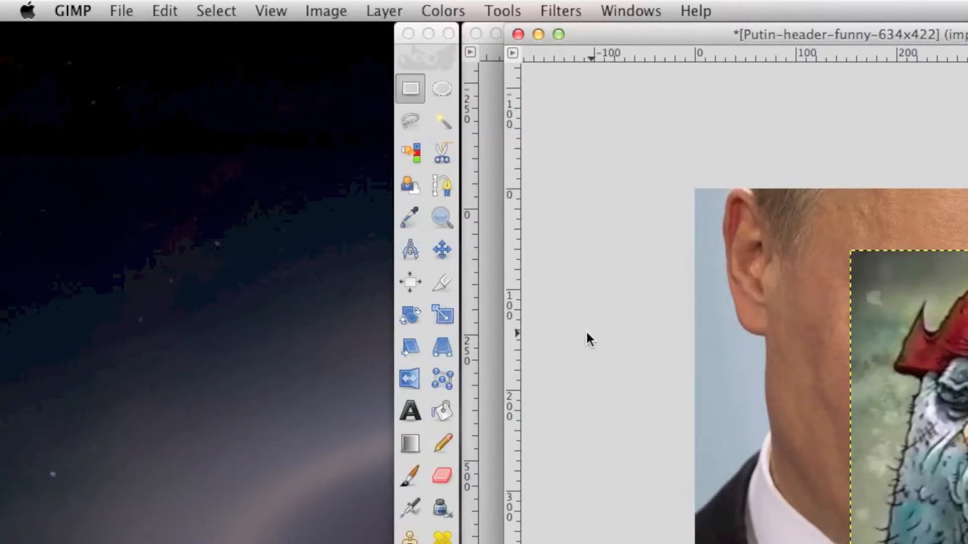
# Step: Create a new blank 634x422 image, and create another image from the clipboard contents
pyautogui.click(121, 12)
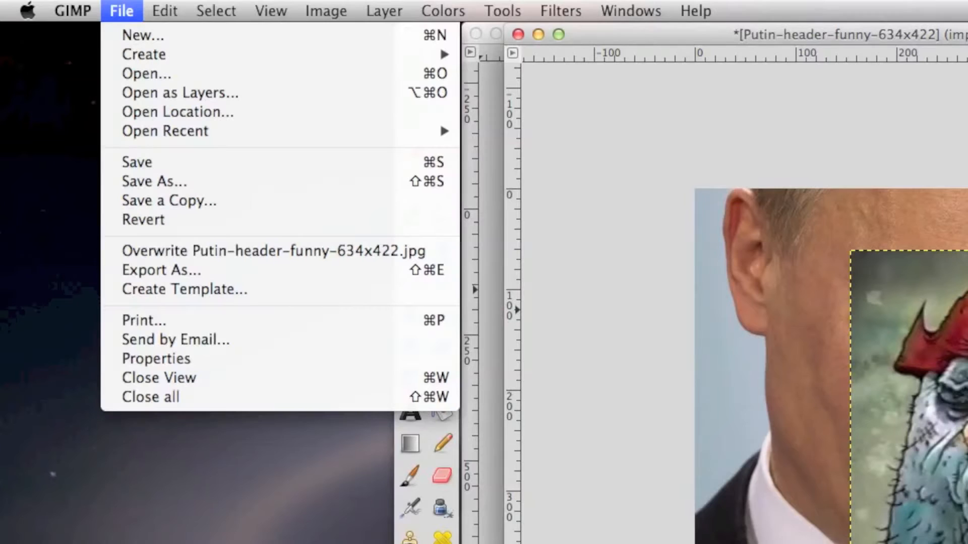
pyautogui.click(125, 27)
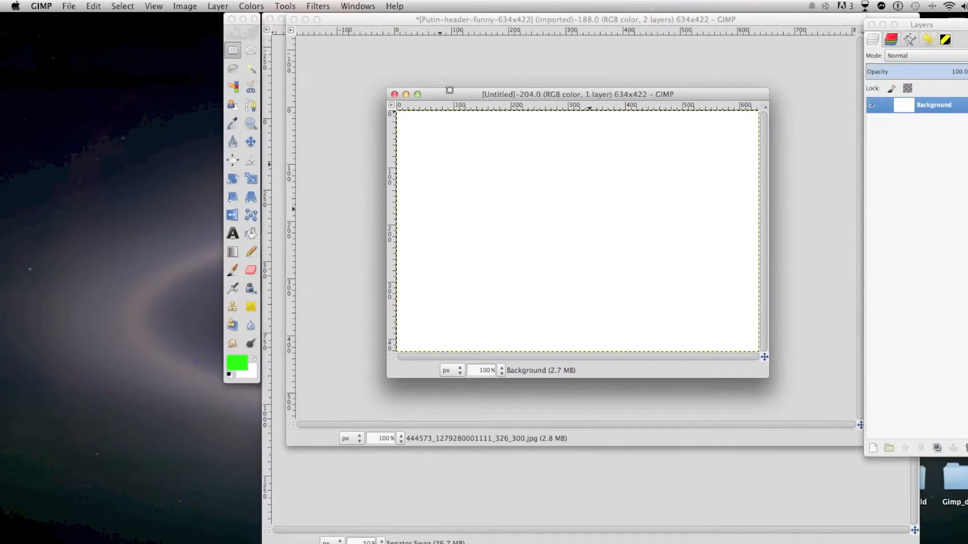
pyautogui.click(69, 6)
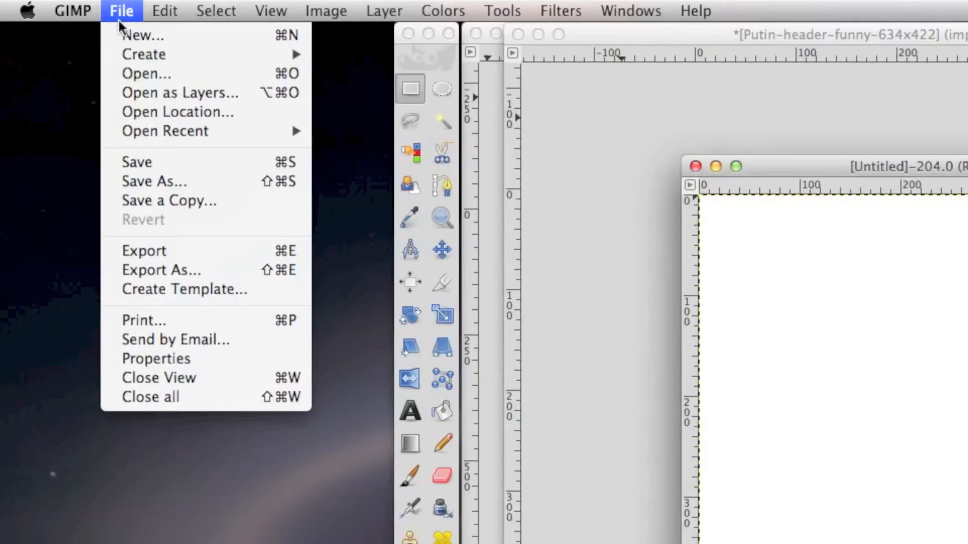
pyautogui.click(73, 40)
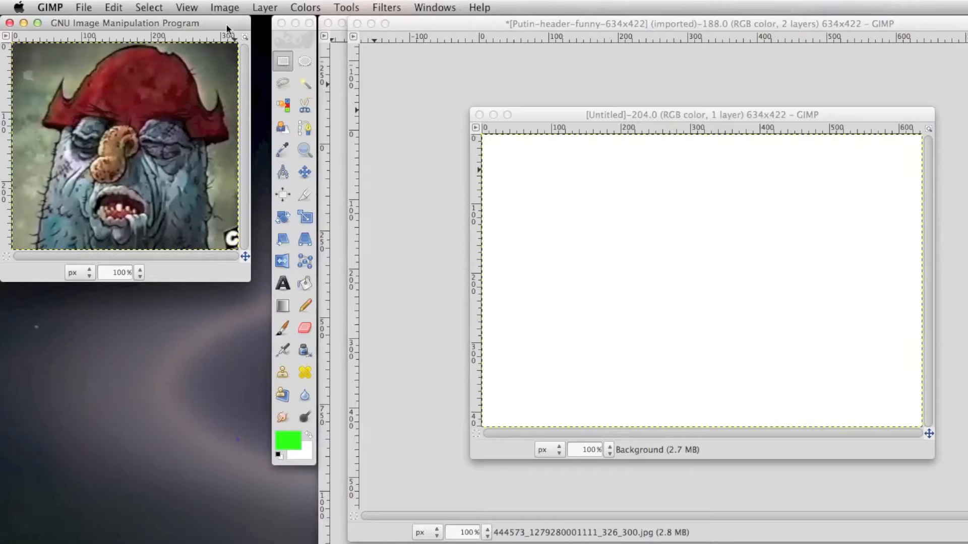
# Step: Open the nic-cage picture and nGjvR.png as new layers in the Putin header image
pyautogui.moveTo(226, 24); pyautogui.dragTo(724, 118)
pyautogui.click(83, 7)
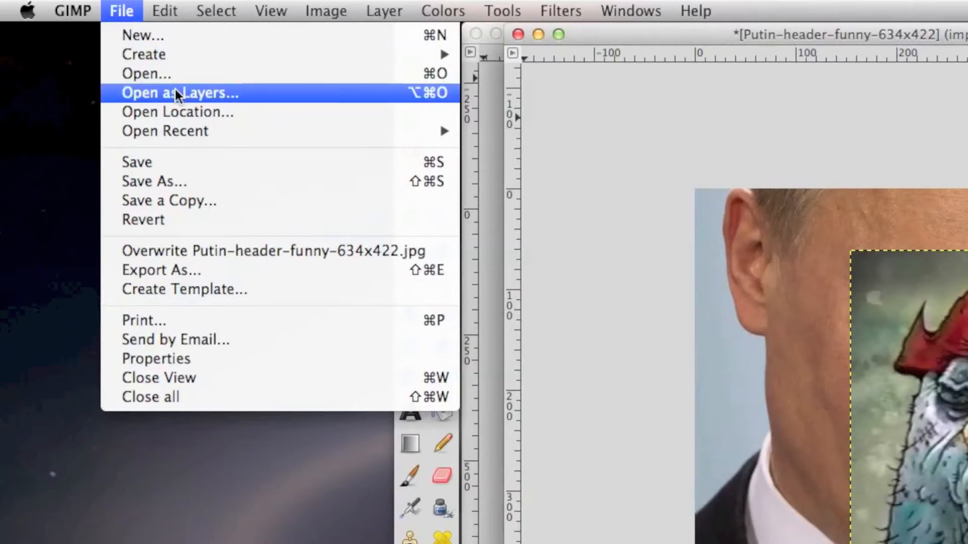
pyautogui.click(174, 92)
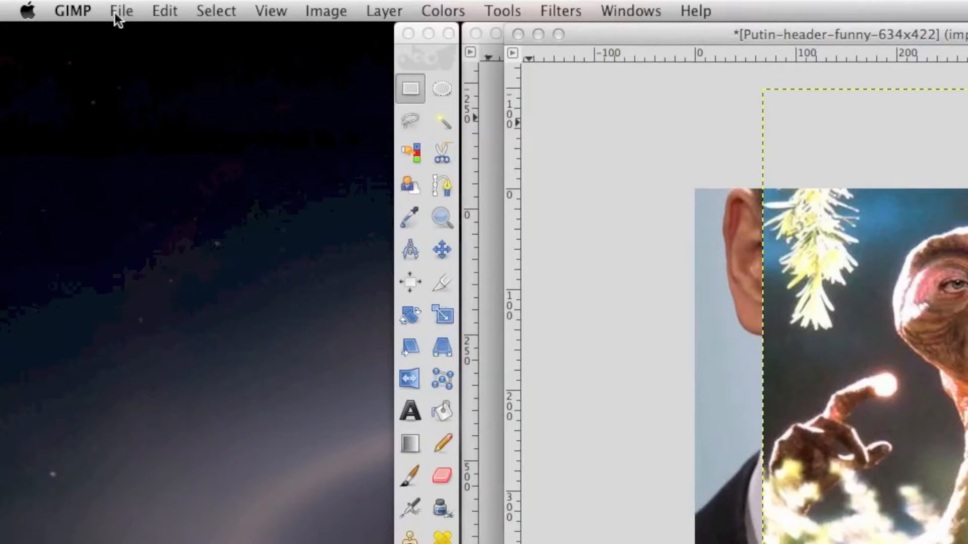
pyautogui.click(115, 13)
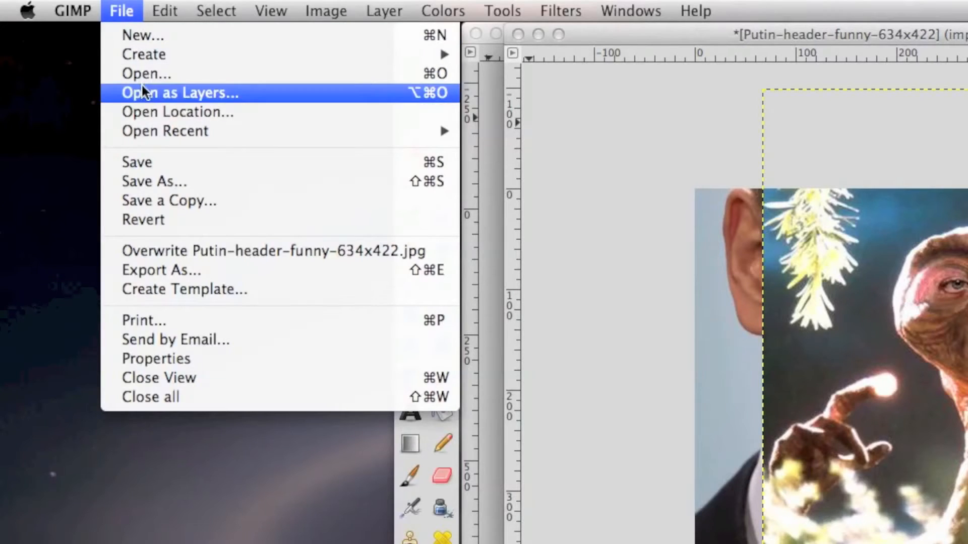
# Step: Save the layered image as NicolasCageIsLove.xcf in the Pictures folder
pyautogui.click(66, 6)
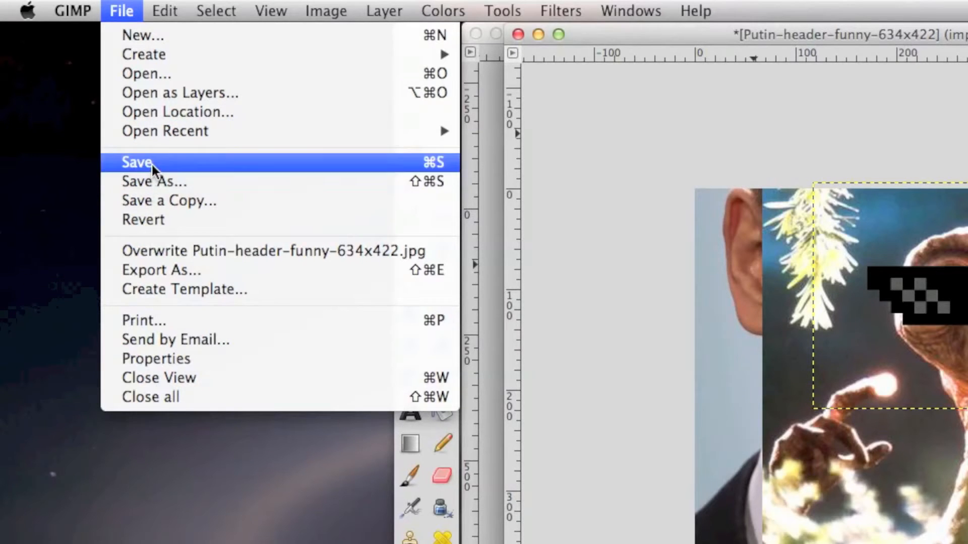
pyautogui.click(84, 89)
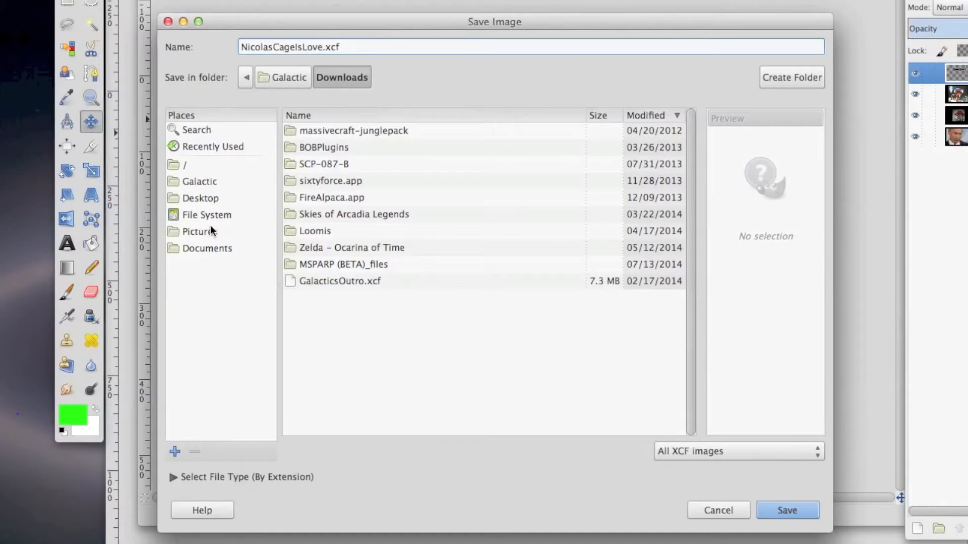
pyautogui.click(207, 198)
pyautogui.click(234, 232)
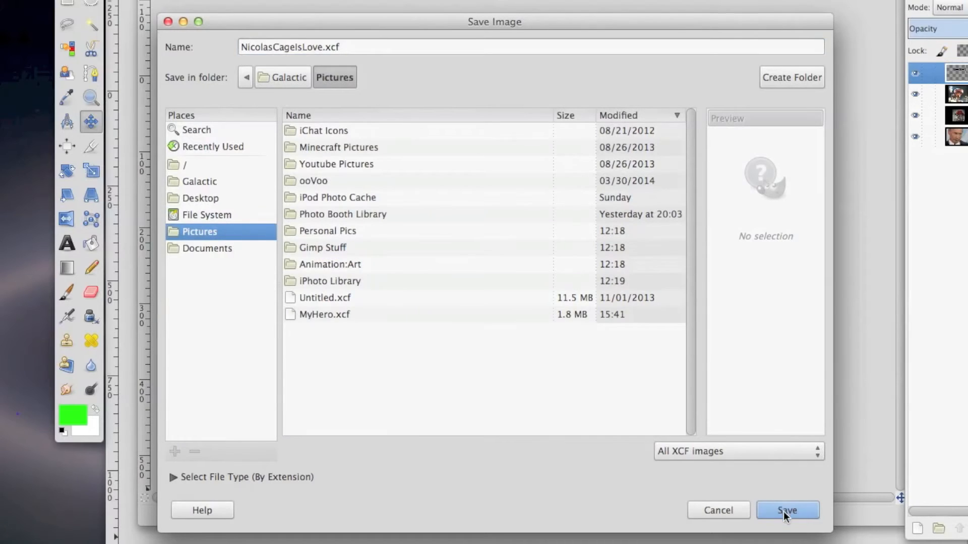
pyautogui.click(783, 511)
# Step: Reopen the saved NicolasCageIsLove.xcf from the Pictures folder and bring its image window into view
pyautogui.click(668, 516)
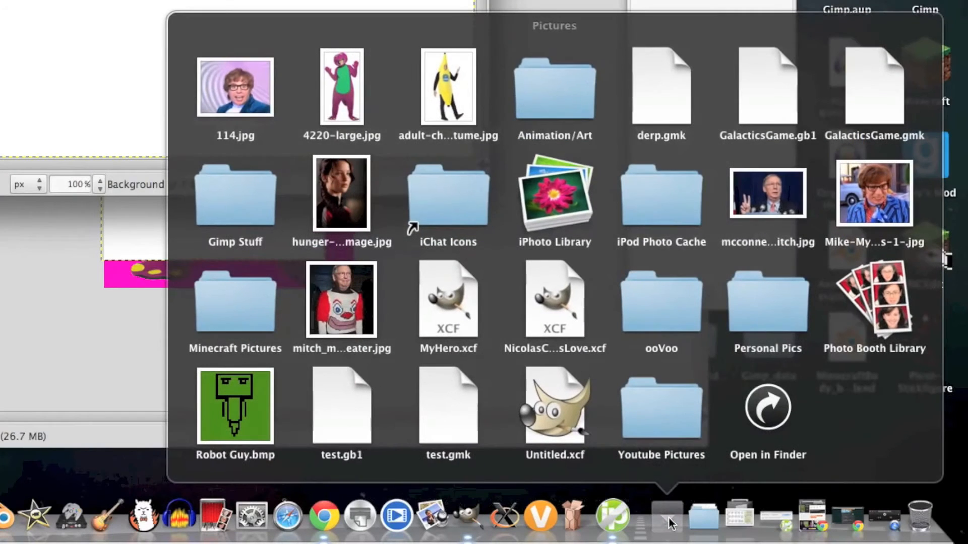
pyautogui.click(557, 313)
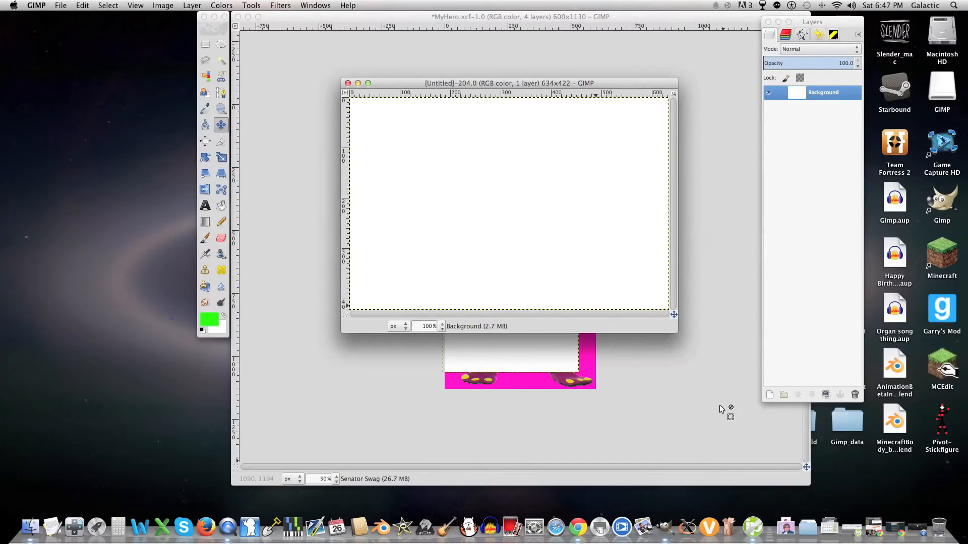
pyautogui.moveTo(260, 20); pyautogui.dragTo(613, 92)
# Step: Start exporting the image to the Pictures folder as NicolasCageIsLove.jpeg
pyautogui.click(61, 5)
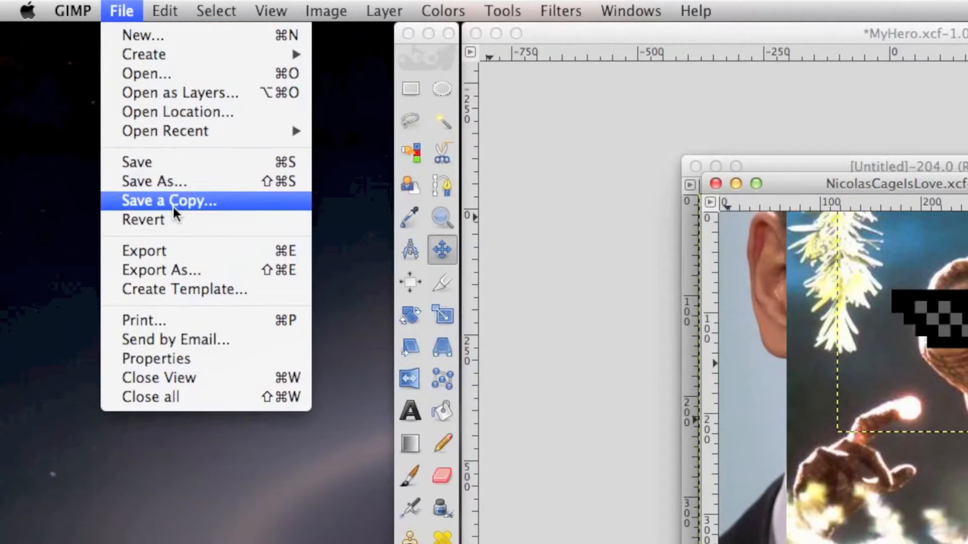
pyautogui.click(191, 254)
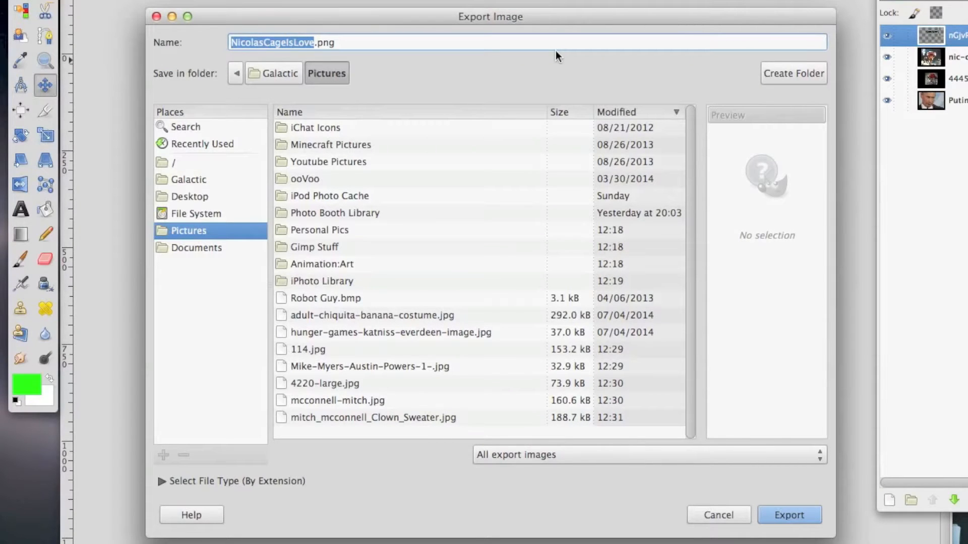
pyautogui.click(566, 42)
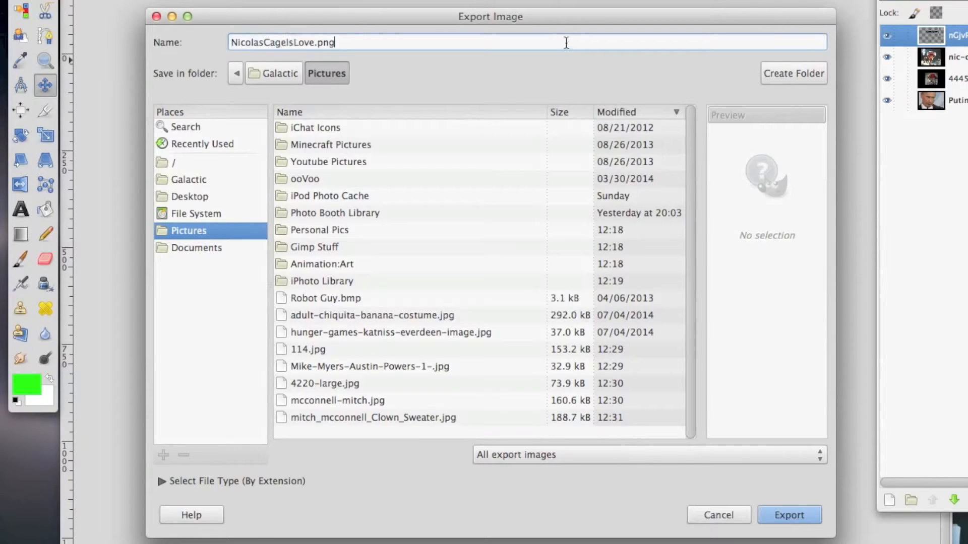
pyautogui.press('BackSpace')
pyautogui.press('BackSpace')
pyautogui.press('BackSpace')
pyautogui.write('jpe')
pyautogui.click(794, 514)
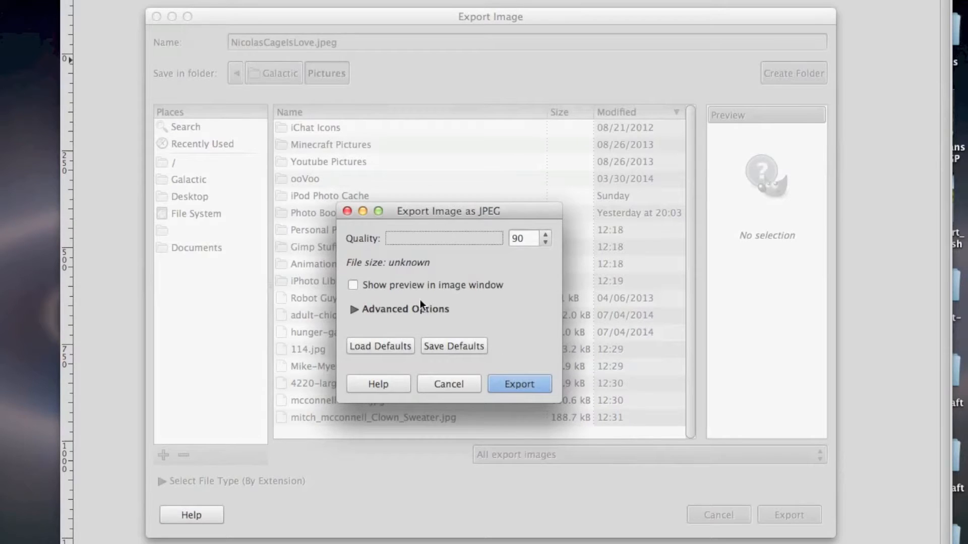
# Step: Show the JPEG preview in the image window, set the quality to 100, and complete the export
pyautogui.click(353, 285)
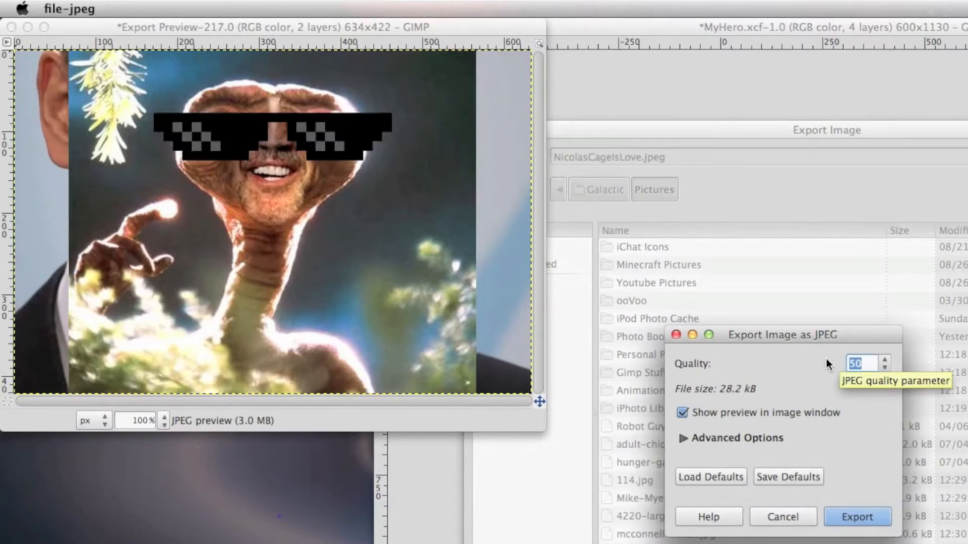
pyautogui.write('1')
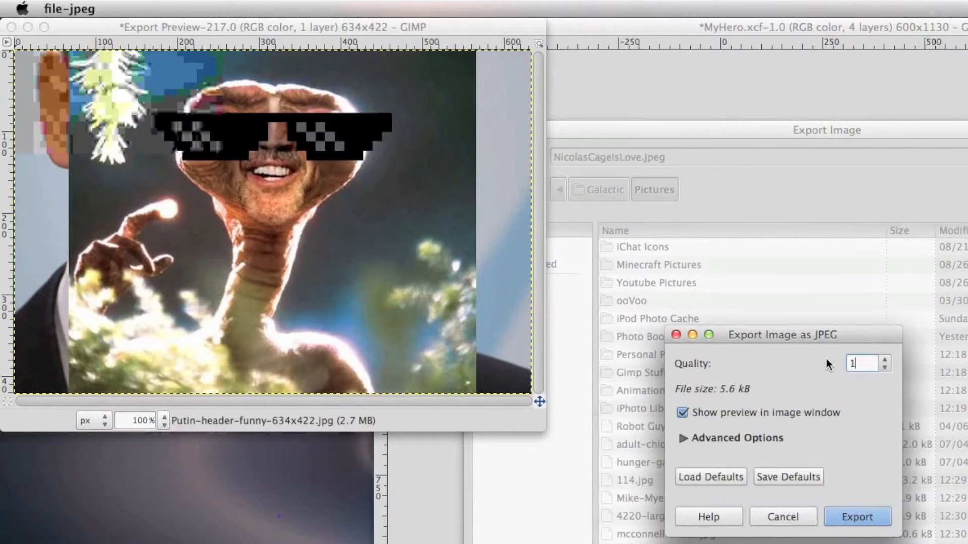
pyautogui.write('00')
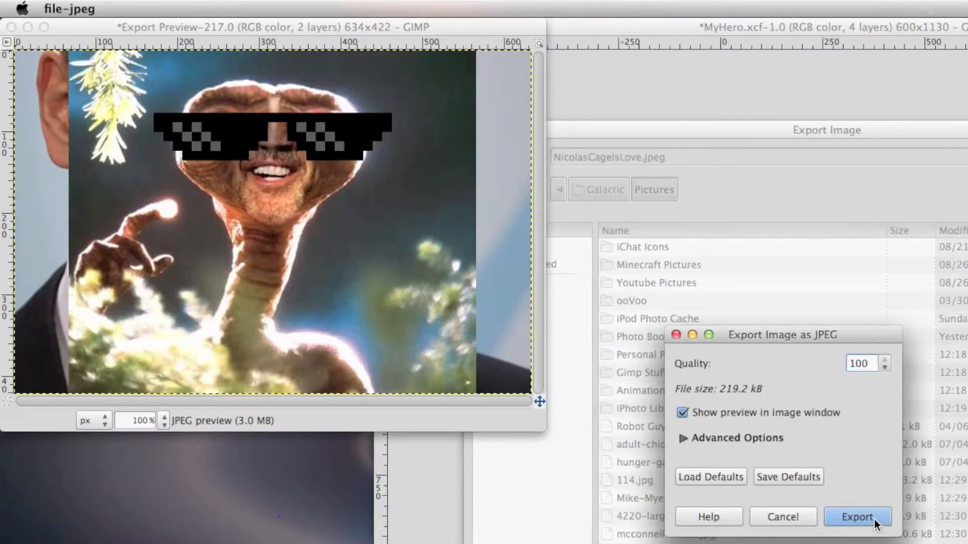
pyautogui.click(874, 519)
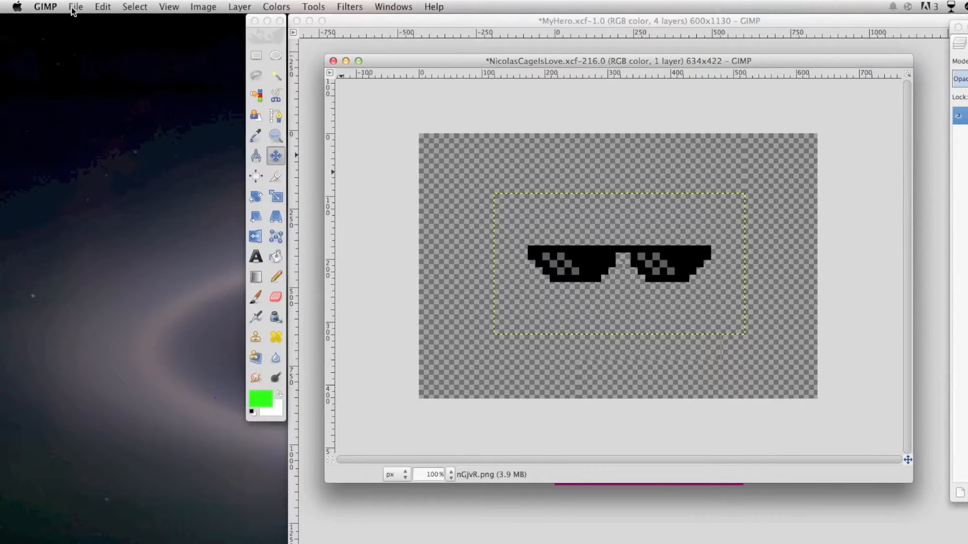
# Step: Export the transparent sunglasses image as Glass.png and select that file in the Pictures folder
pyautogui.click(71, 8)
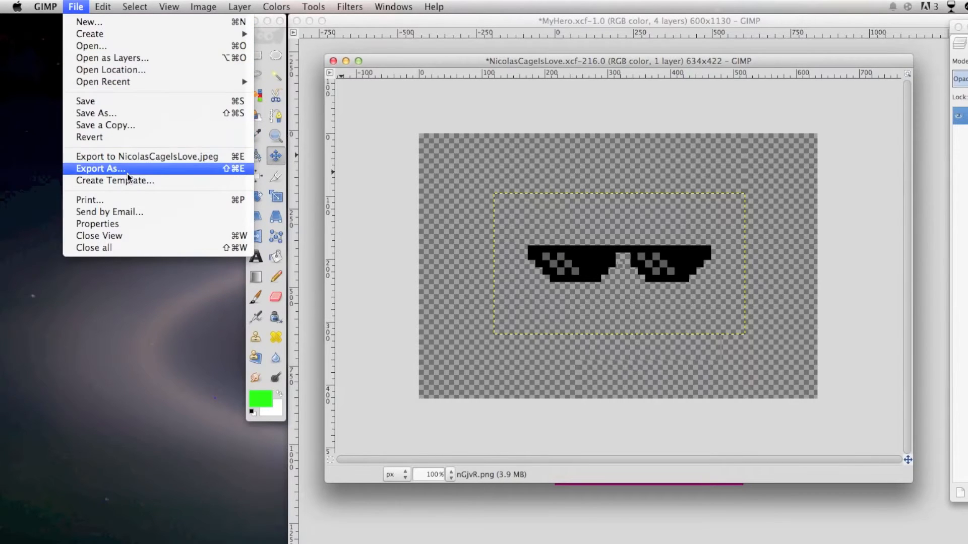
pyautogui.click(127, 174)
pyautogui.write('Glass.png')
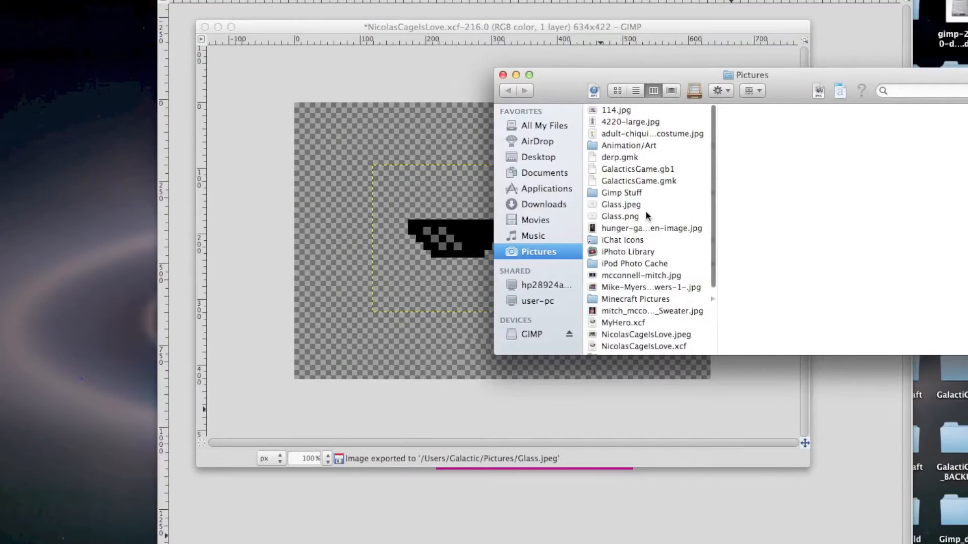
pyautogui.click(646, 214)
pyautogui.moveTo(824, 183); pyautogui.dragTo(51, 199)
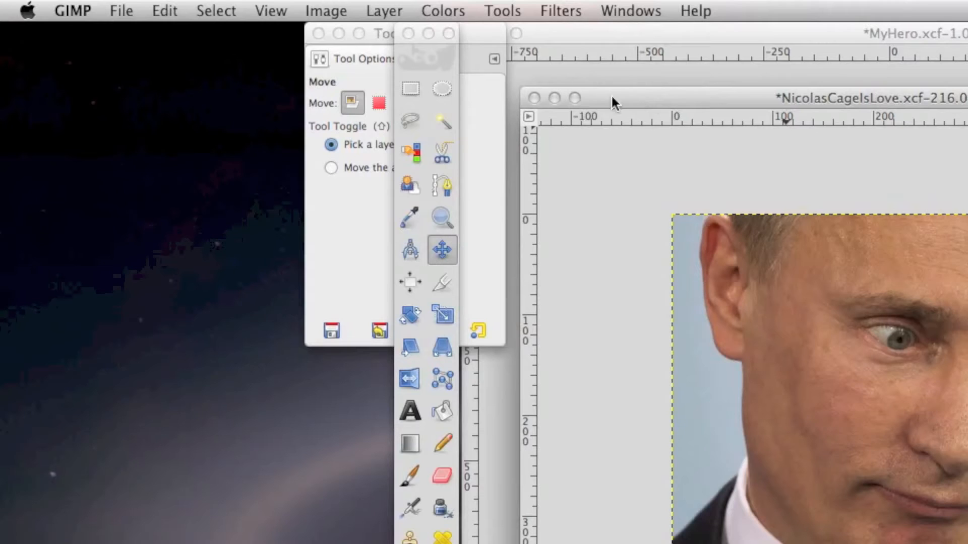
# Step: Undo the last scaling of the sunglasses layer and redo it
pyautogui.click(164, 10)
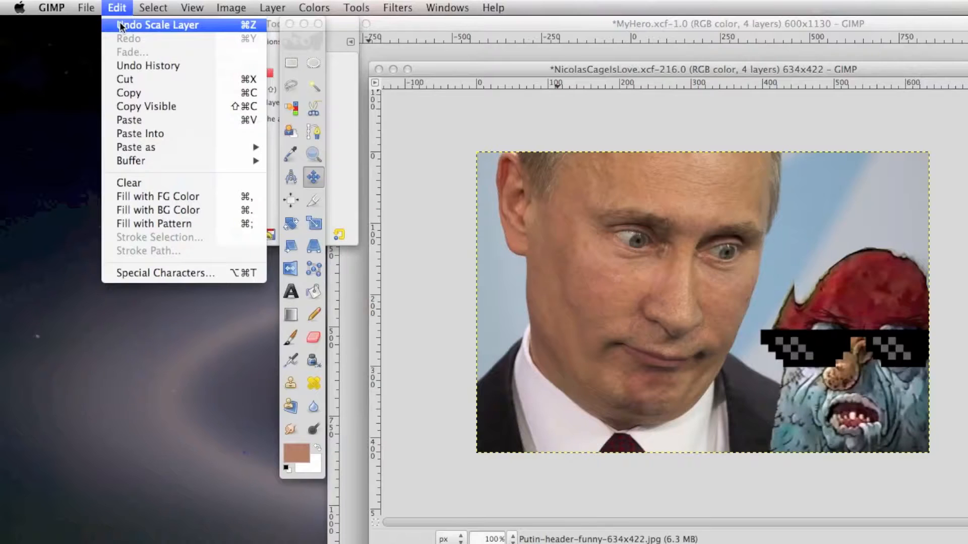
pyautogui.click(120, 24)
pyautogui.click(122, 8)
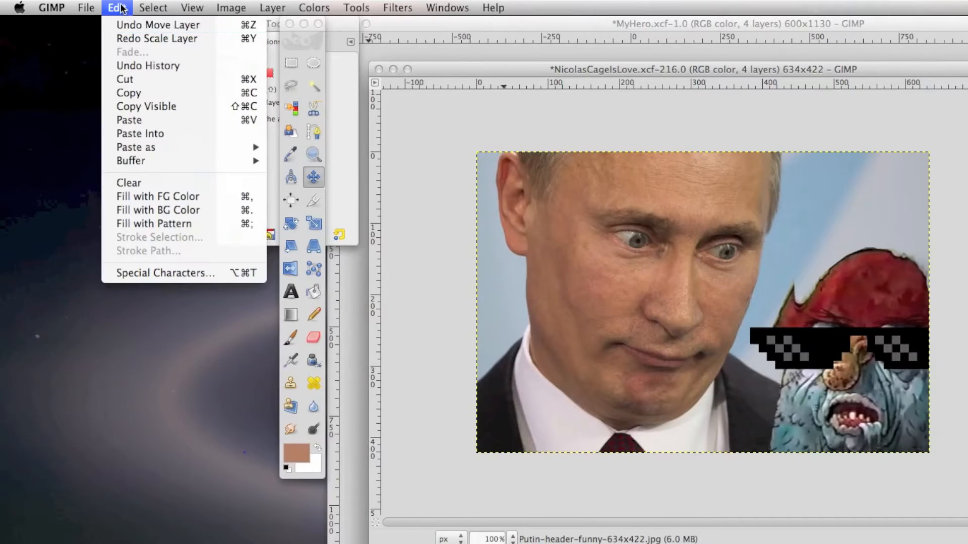
pyautogui.click(111, 34)
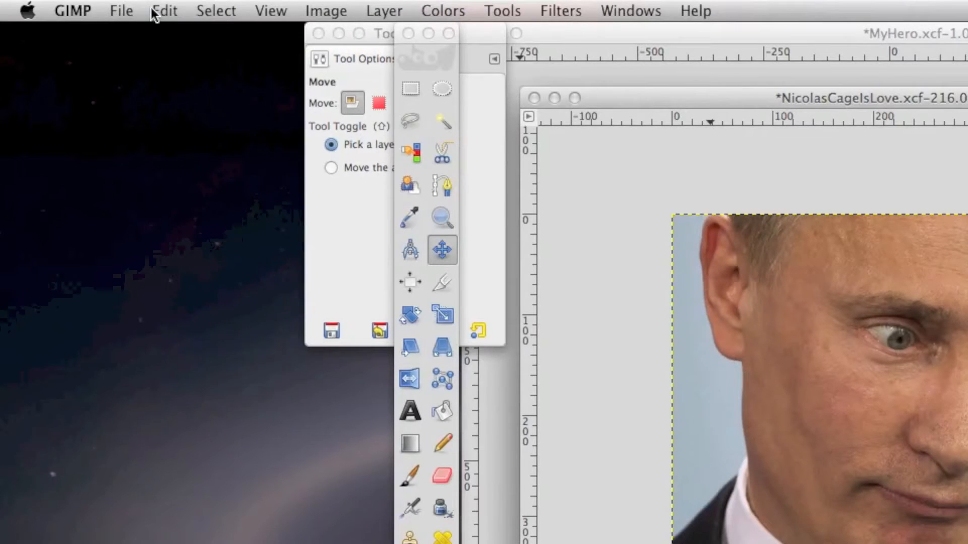
# Step: Outline Putin's eye on the ear side with Free Select, copy it, and paste it as a floating selection
pyautogui.click(156, 11)
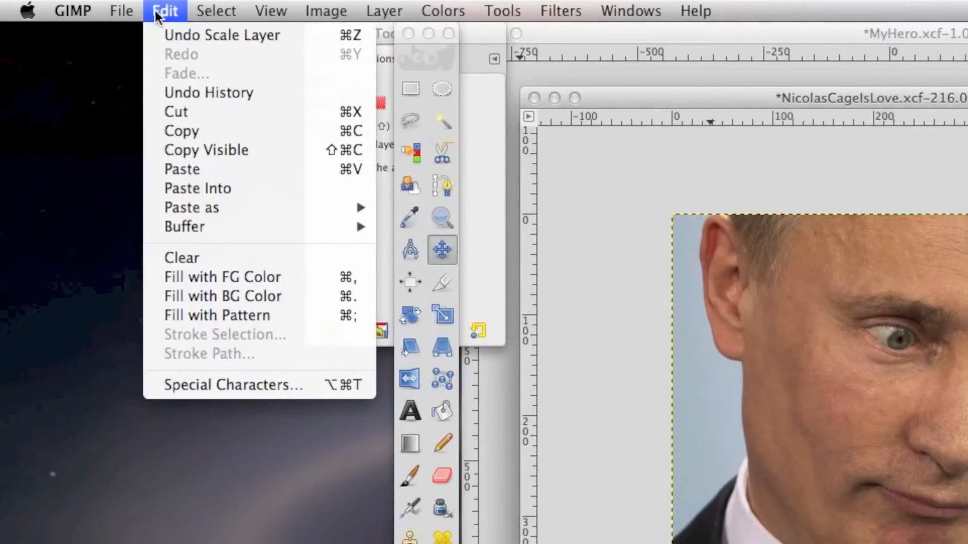
pyautogui.click(173, 111)
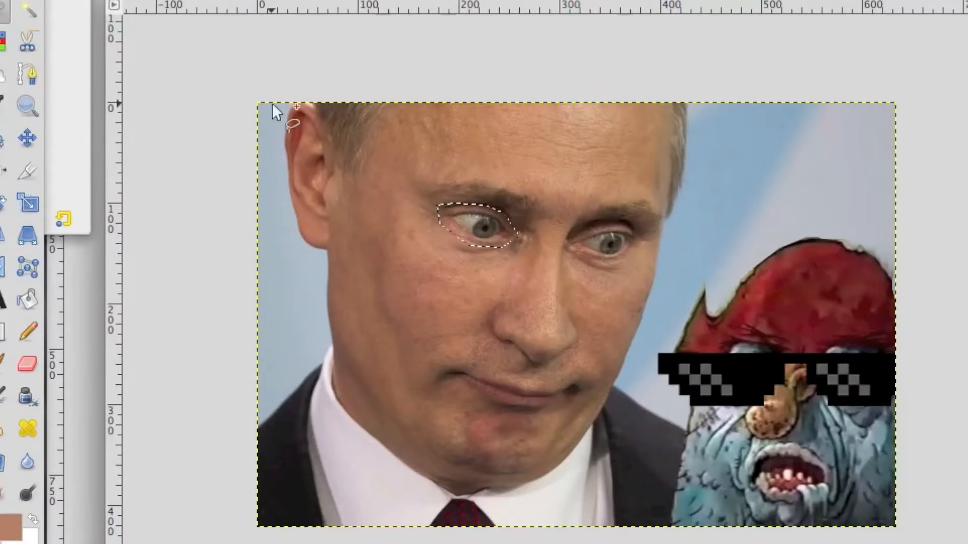
pyautogui.click(171, 10)
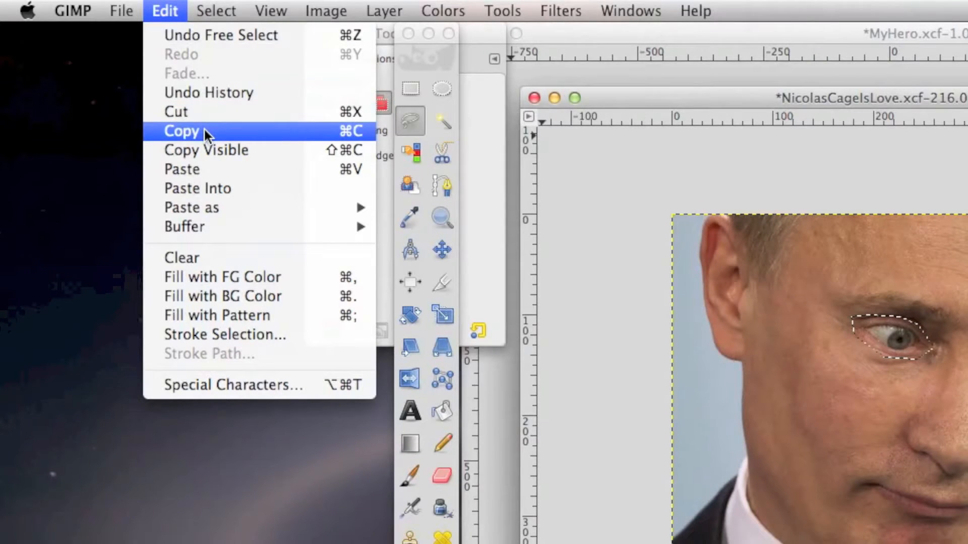
pyautogui.click(204, 129)
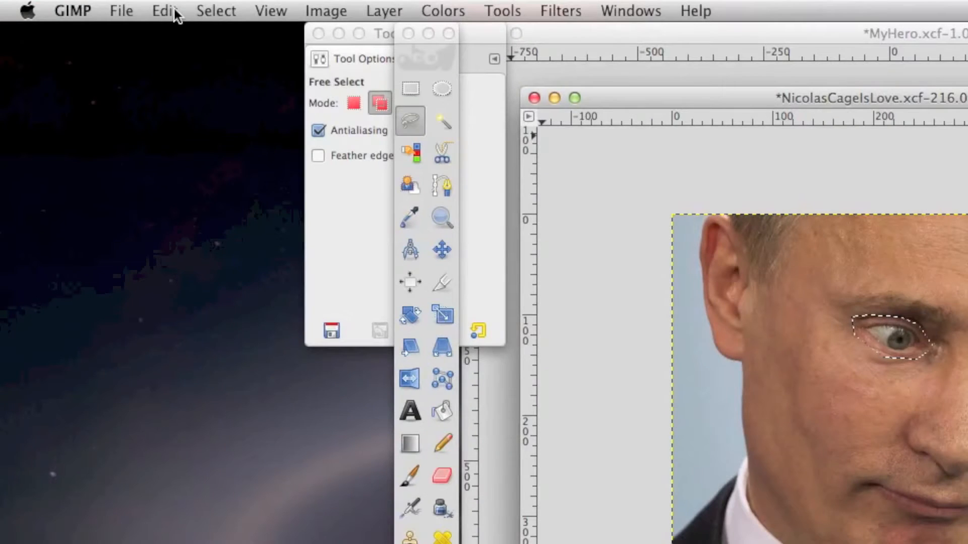
pyautogui.click(174, 10)
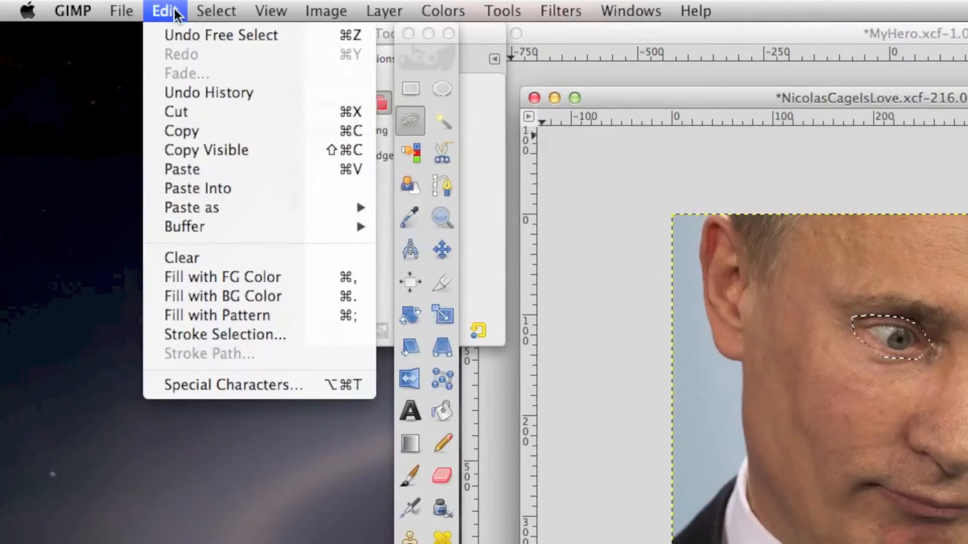
pyautogui.click(188, 167)
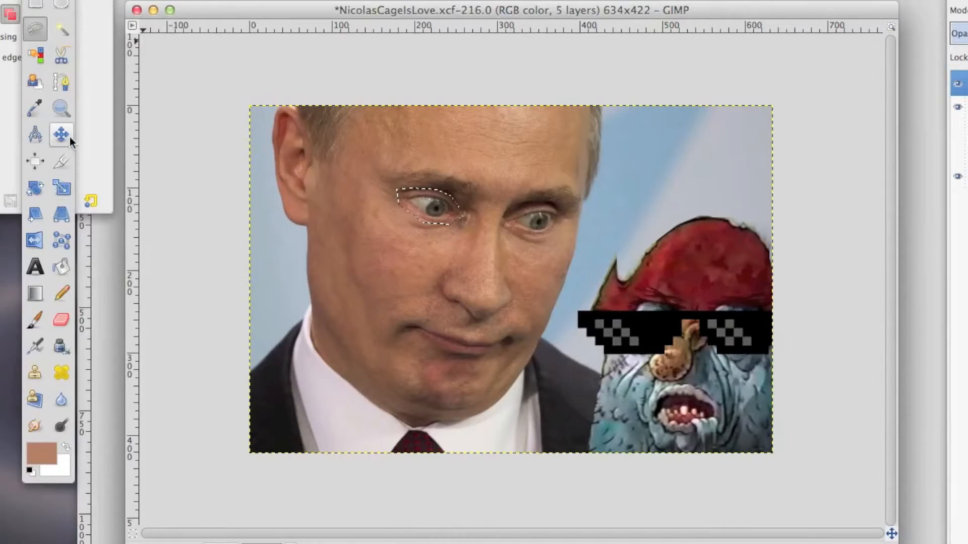
# Step: Move the pasted eye up to the middle of the forehead and anchor it to the Putin layer
pyautogui.click(69, 136)
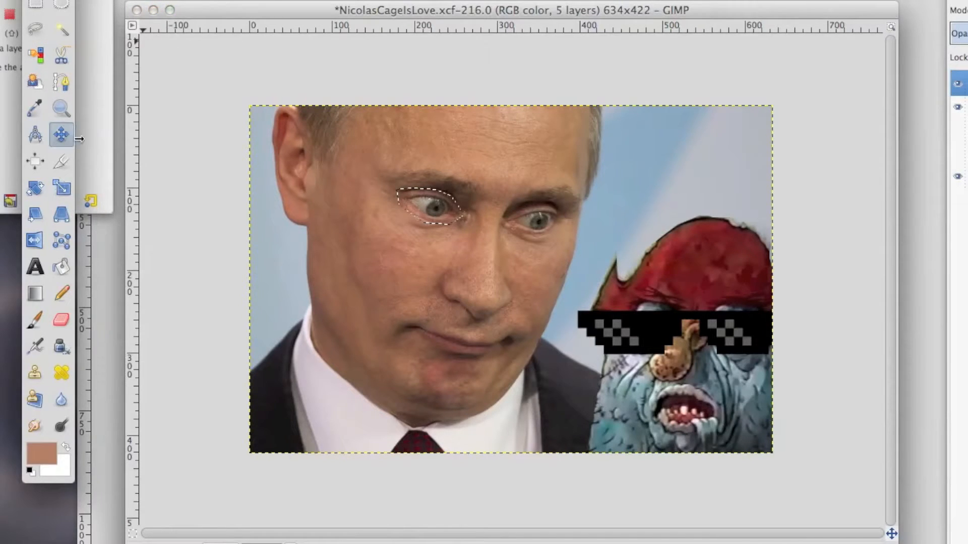
pyautogui.moveTo(446, 205); pyautogui.dragTo(500, 159)
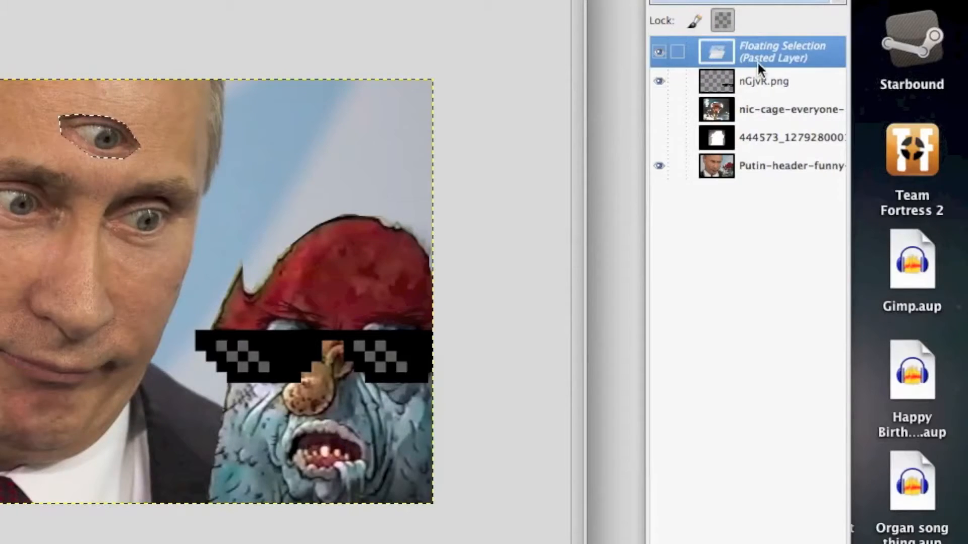
pyautogui.rightClick(758, 58)
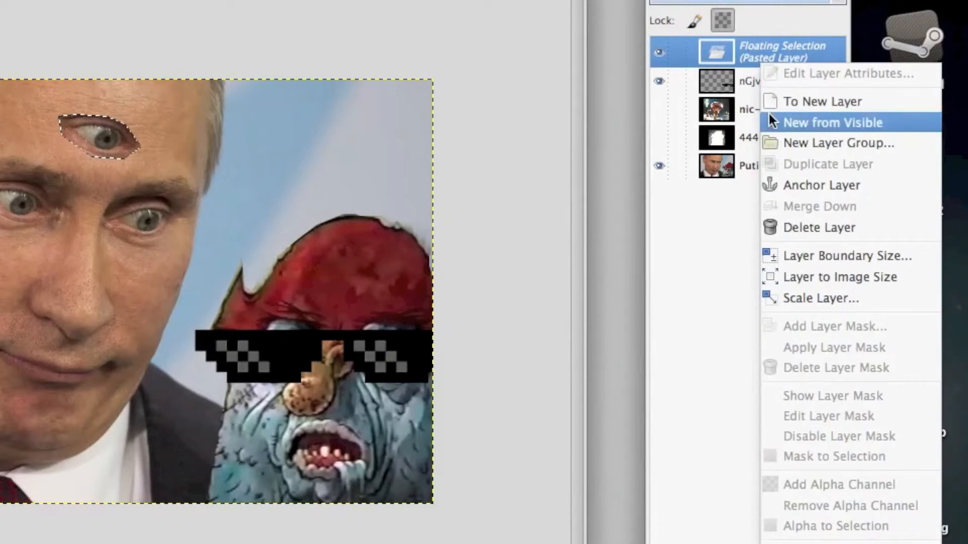
pyautogui.click(781, 185)
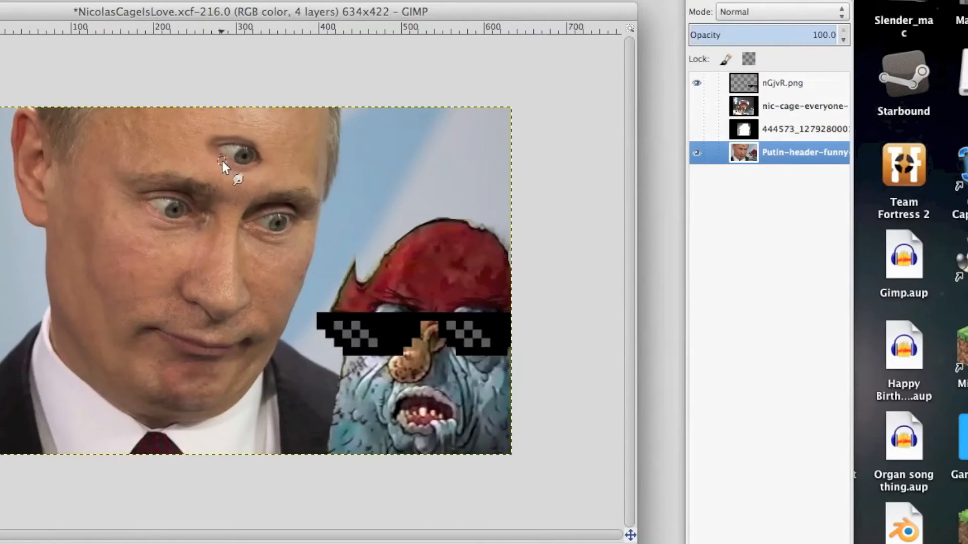
pyautogui.click(165, 11)
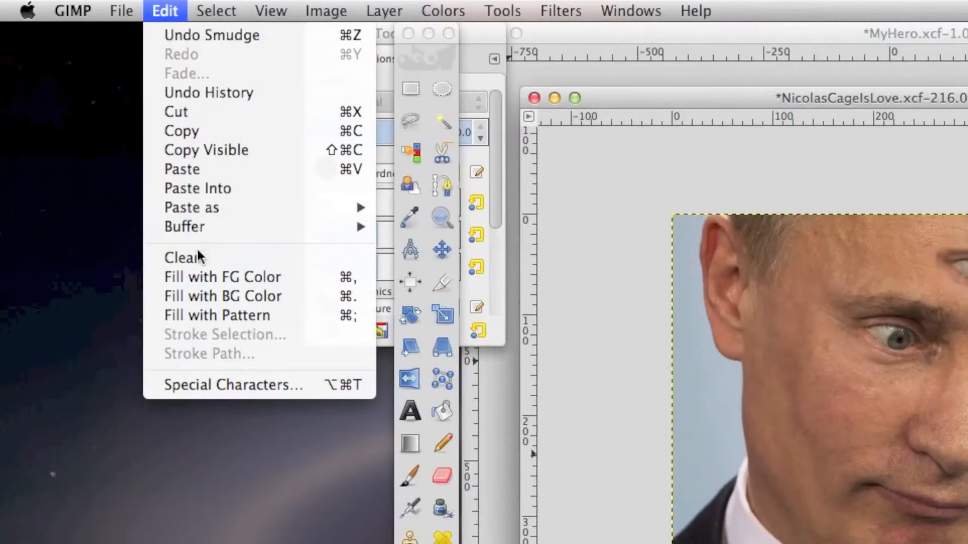
pyautogui.click(200, 307)
# Step: Select the entire image, and clear the rectangular selection over the face
pyautogui.click(229, 11)
pyautogui.click(223, 30)
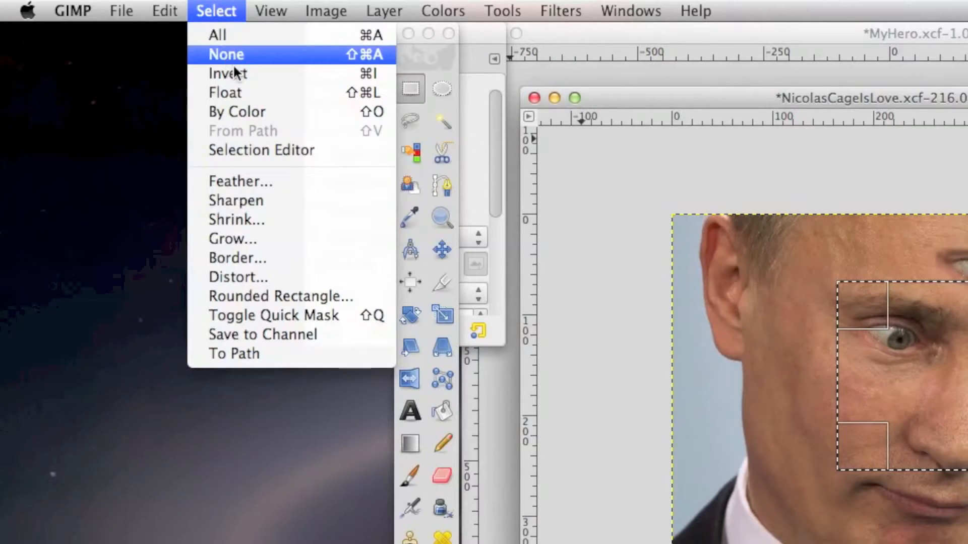
pyautogui.click(233, 64)
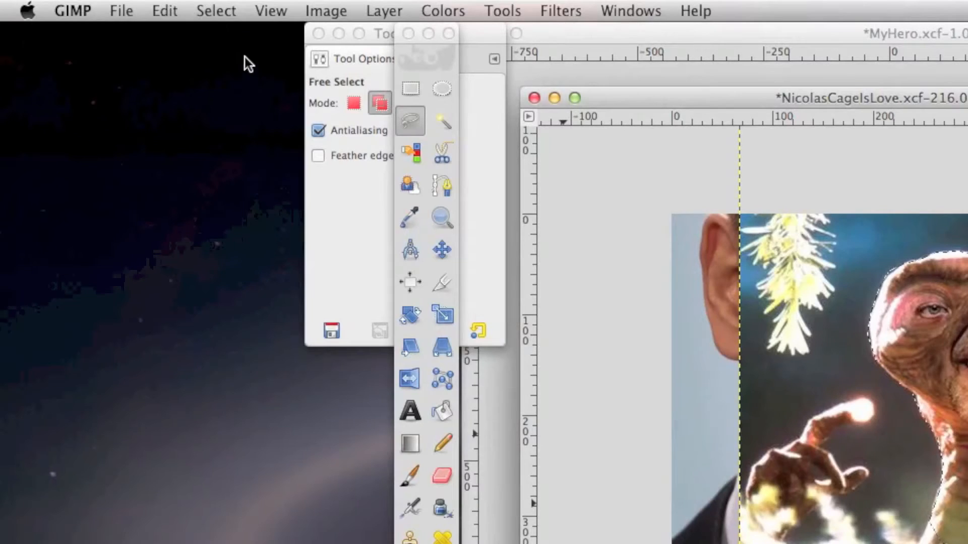
# Step: Invert the selection around the alien's head and neck, and clear everything outside it on that layer
pyautogui.click(221, 11)
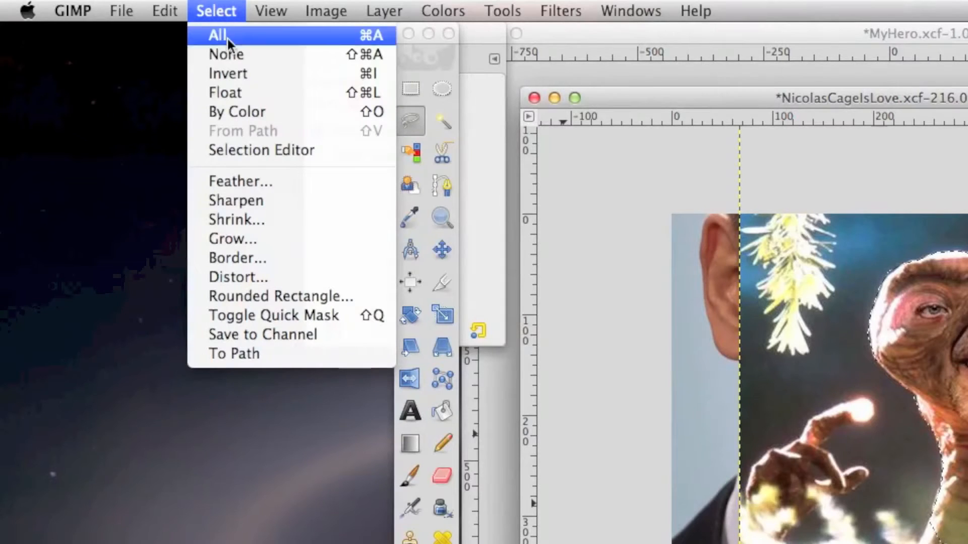
pyautogui.click(229, 73)
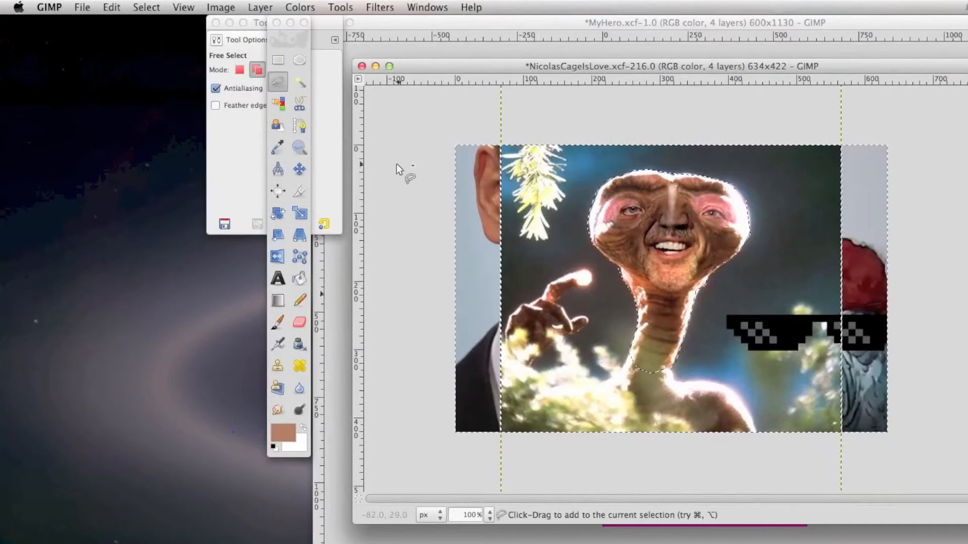
pyautogui.click(111, 7)
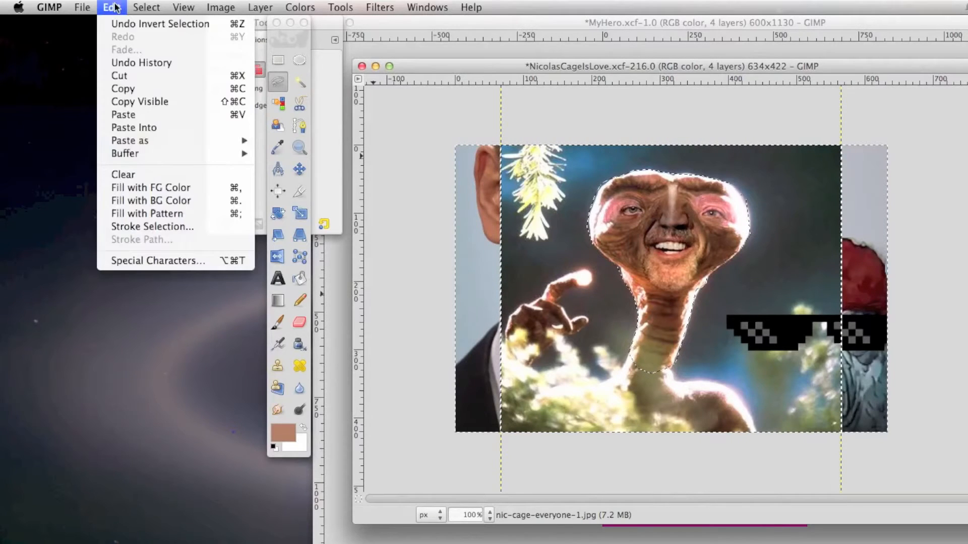
pyautogui.click(126, 174)
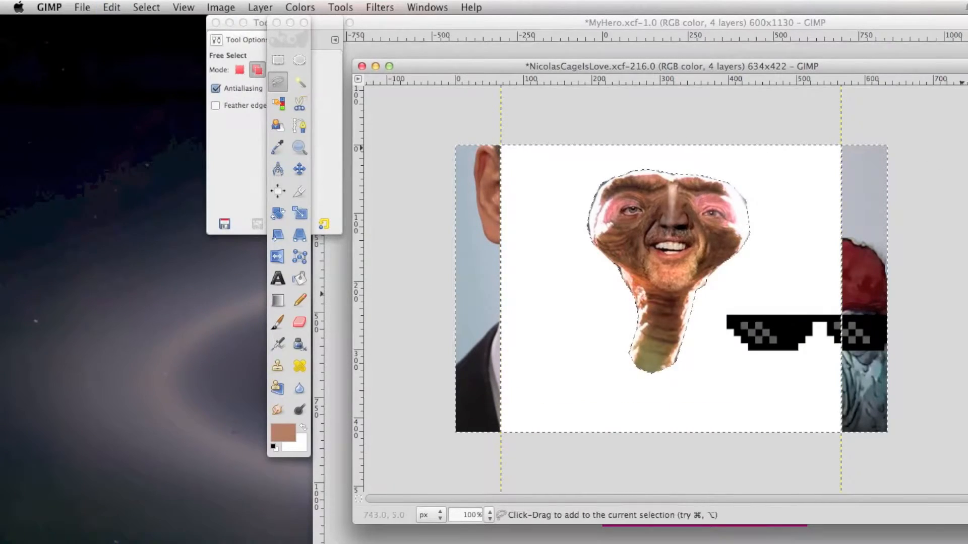
# Step: Feather a small rectangular selection drawn on Putin's cheek, and sharpen its edges again
pyautogui.click(146, 7)
pyautogui.click(274, 95)
pyautogui.moveTo(498, 318); pyautogui.dragTo(509, 225)
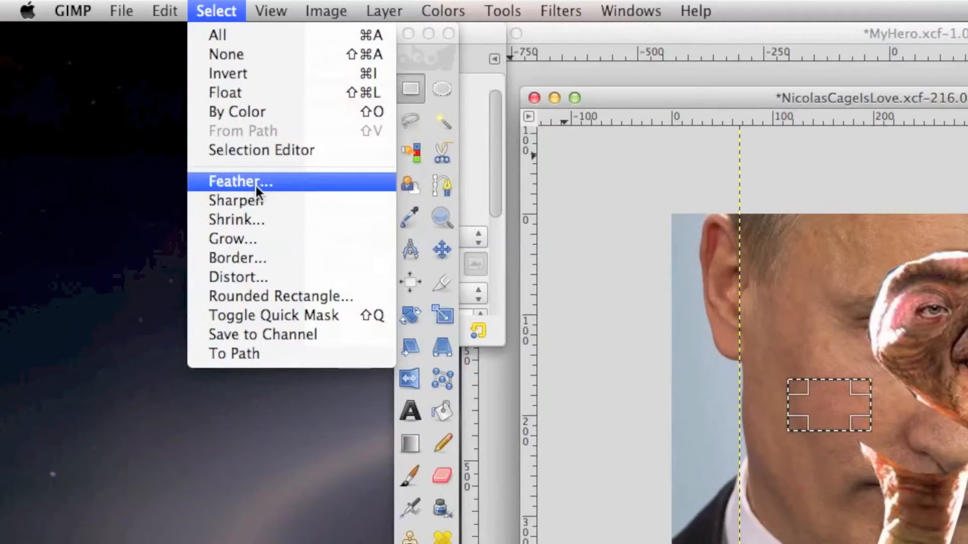
pyautogui.click(240, 181)
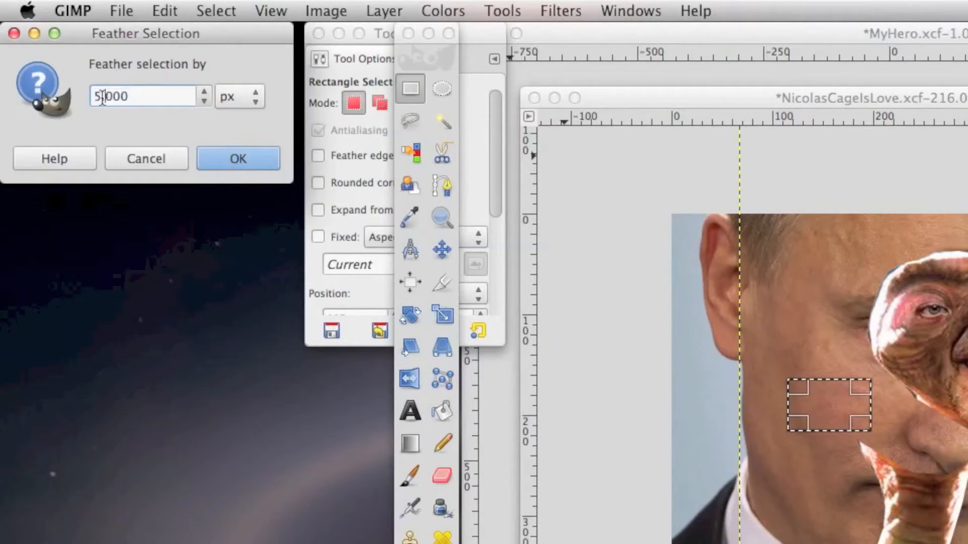
pyautogui.press('Return')
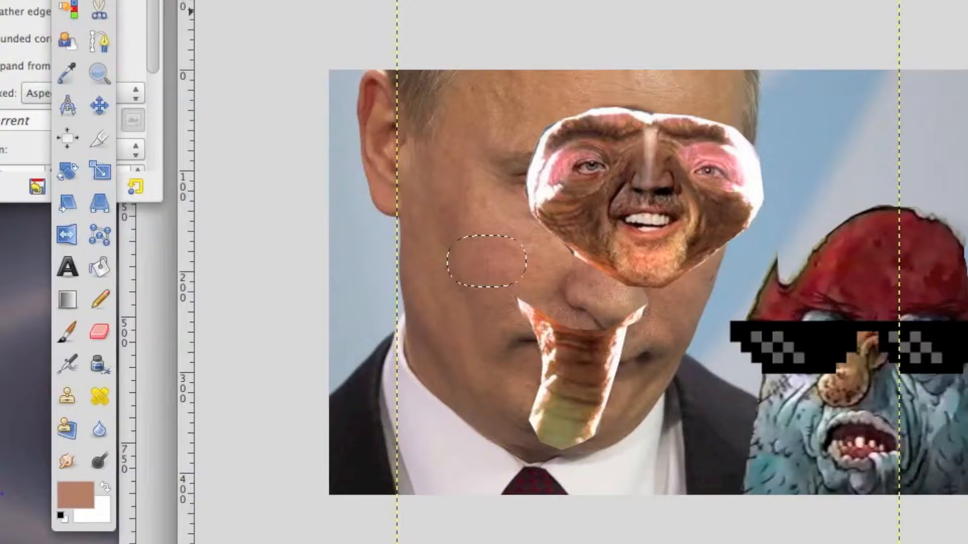
pyautogui.click(216, 11)
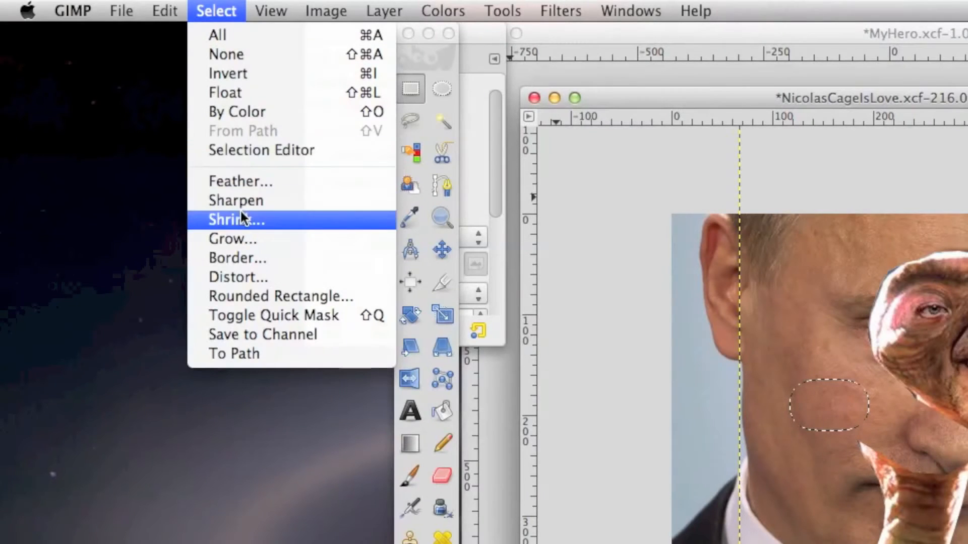
pyautogui.click(243, 200)
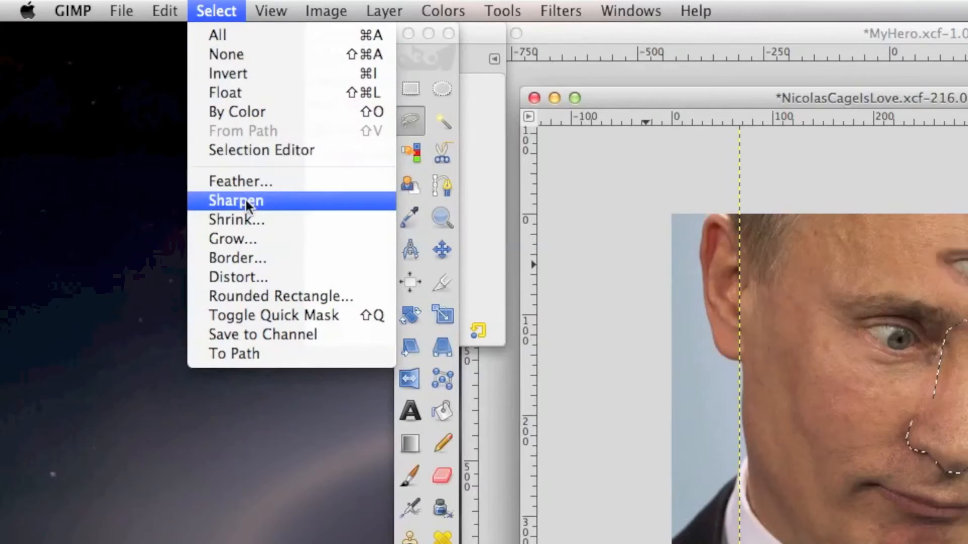
# Step: Shrink the freehand selection around Putin's nose by 10 px
pyautogui.click(245, 220)
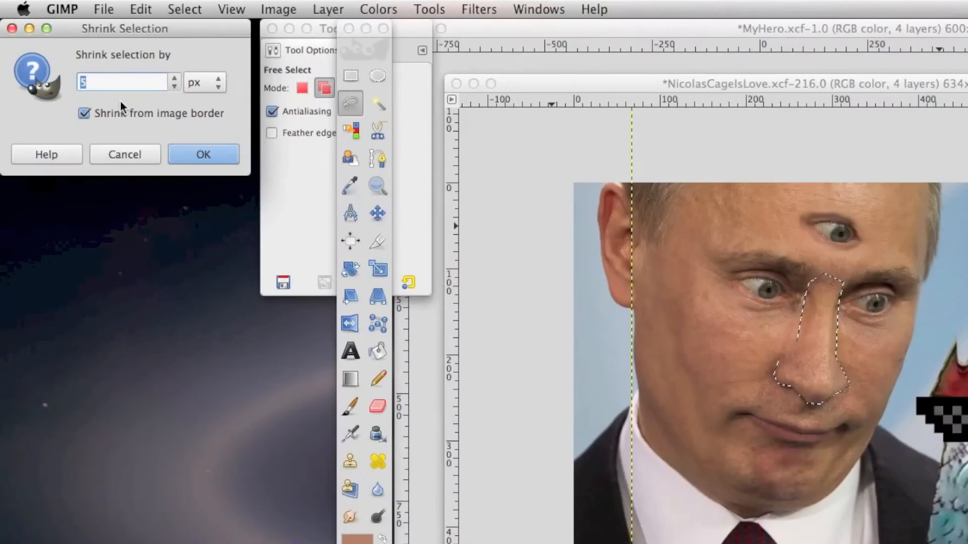
pyautogui.write('10')
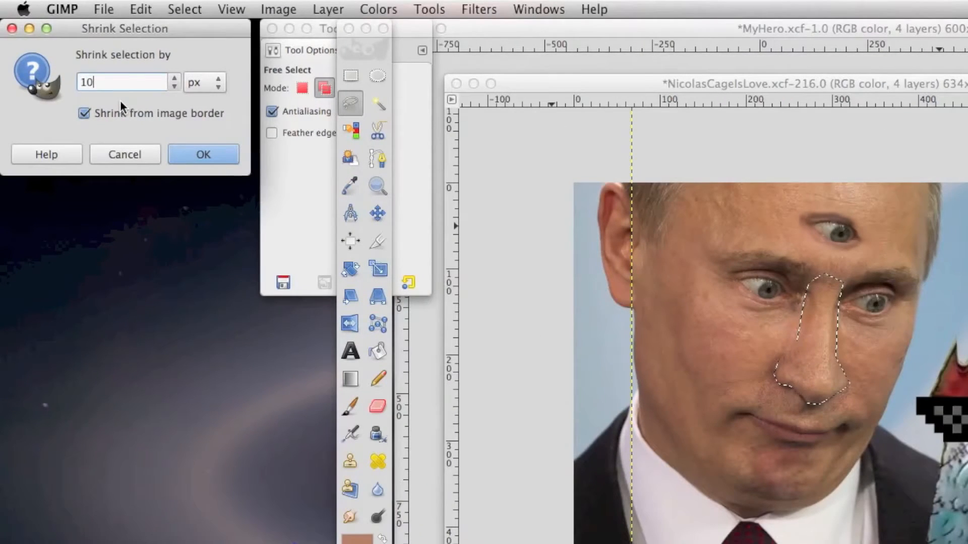
pyautogui.click(198, 157)
# Step: Grow the shrunken selection around Putin's nose by 50 px
pyautogui.click(185, 9)
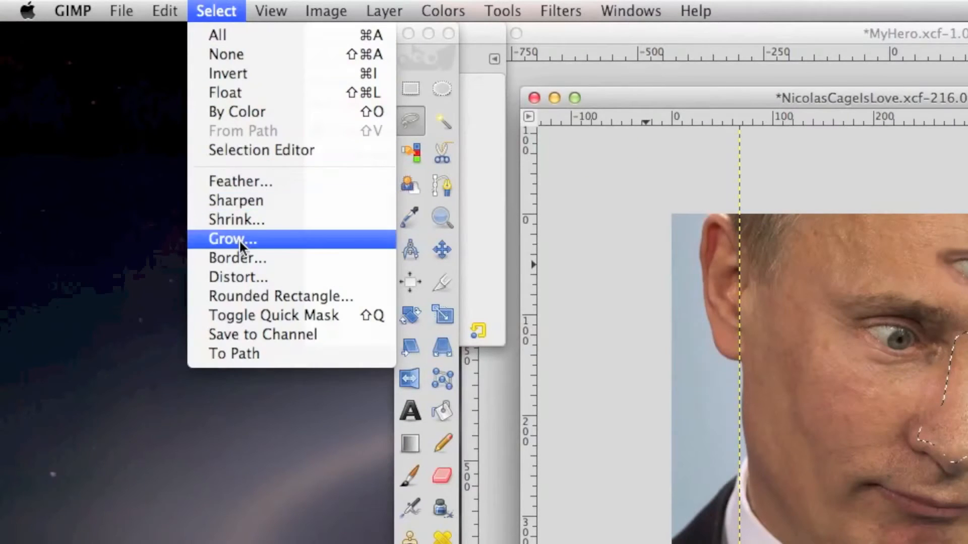
pyautogui.click(194, 151)
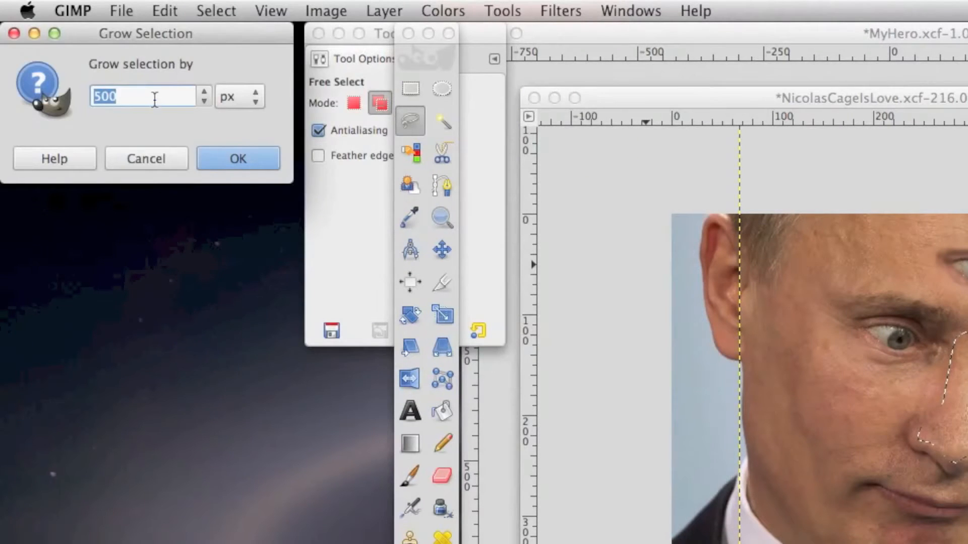
pyautogui.click(155, 99)
pyautogui.press('BackSpace')
pyautogui.click(224, 154)
# Step: Turn the selection around the nose into a 5 px border, and fill it with the foreground color
pyautogui.click(215, 10)
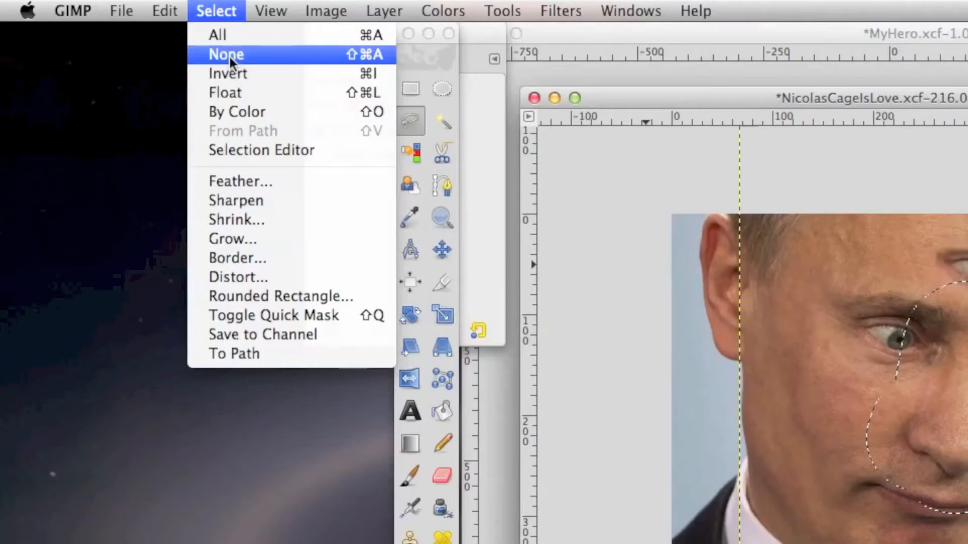
pyautogui.click(266, 256)
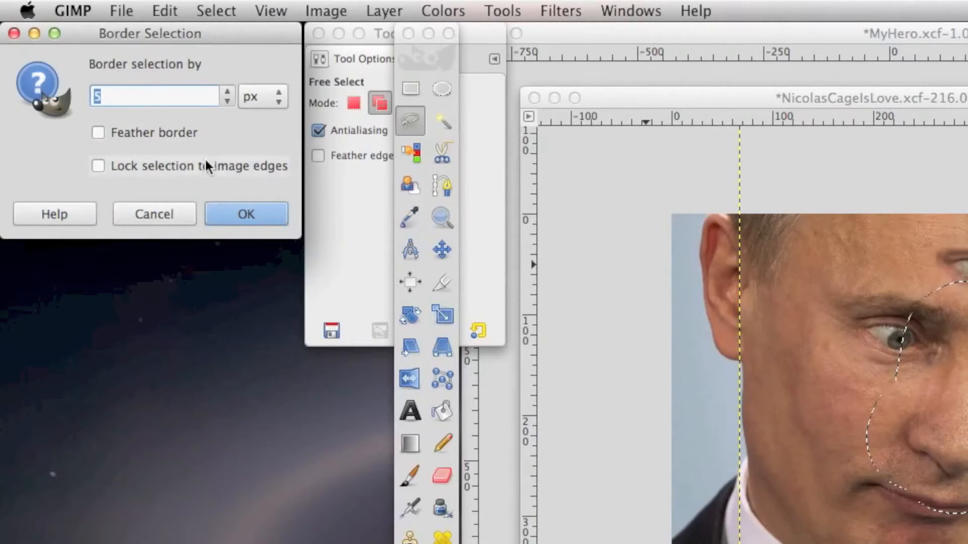
pyautogui.click(230, 213)
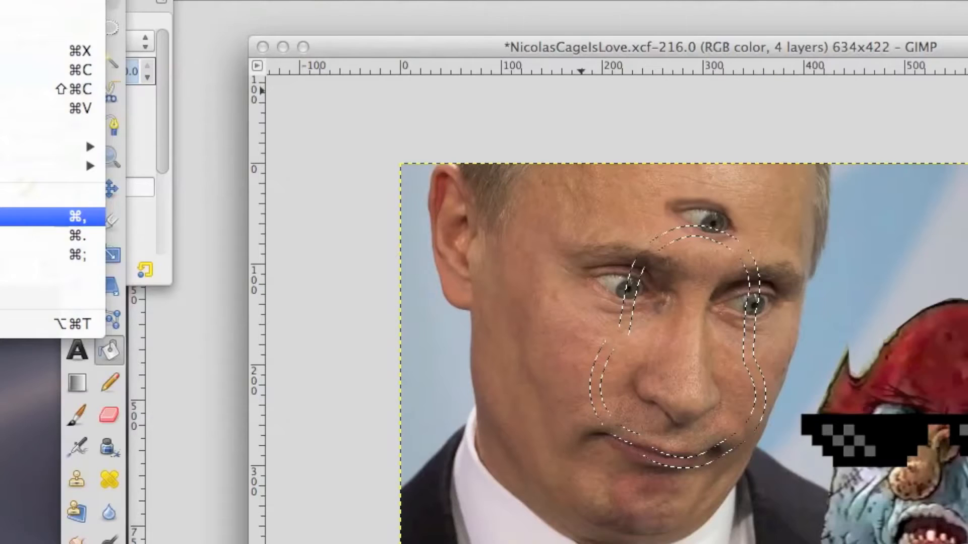
pyautogui.click(30, 216)
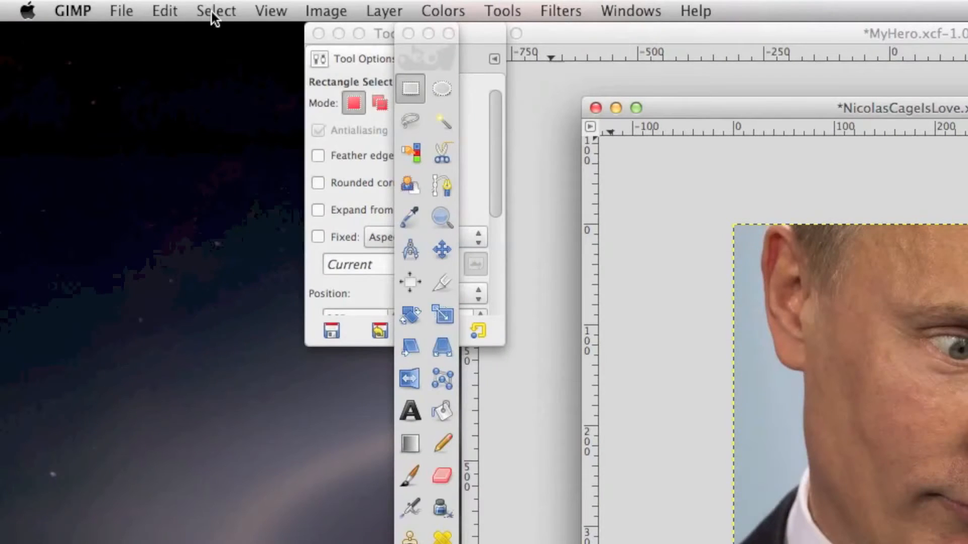
# Step: Round the corners of the rectangular selection around the forehead eye with a radius of 100%
pyautogui.click(212, 11)
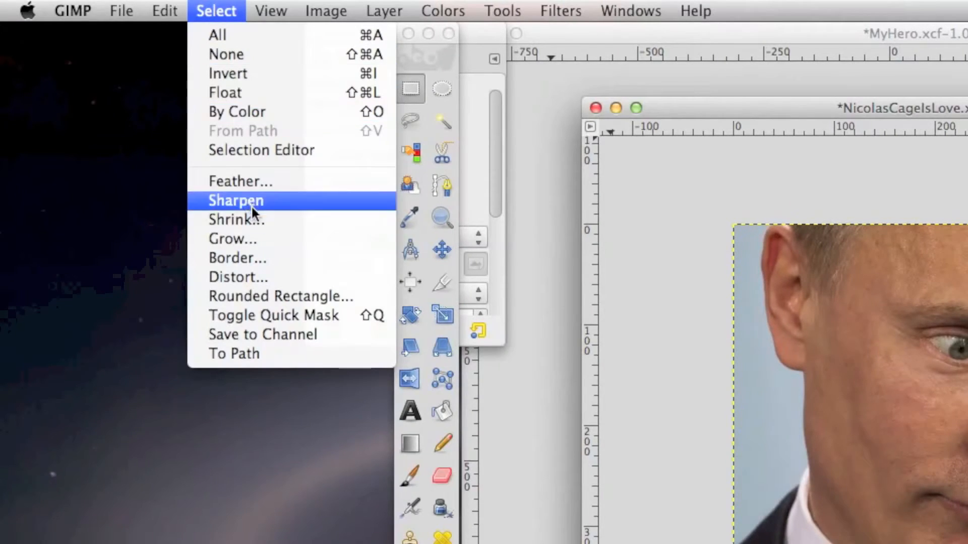
pyautogui.click(316, 300)
pyautogui.click(560, 311)
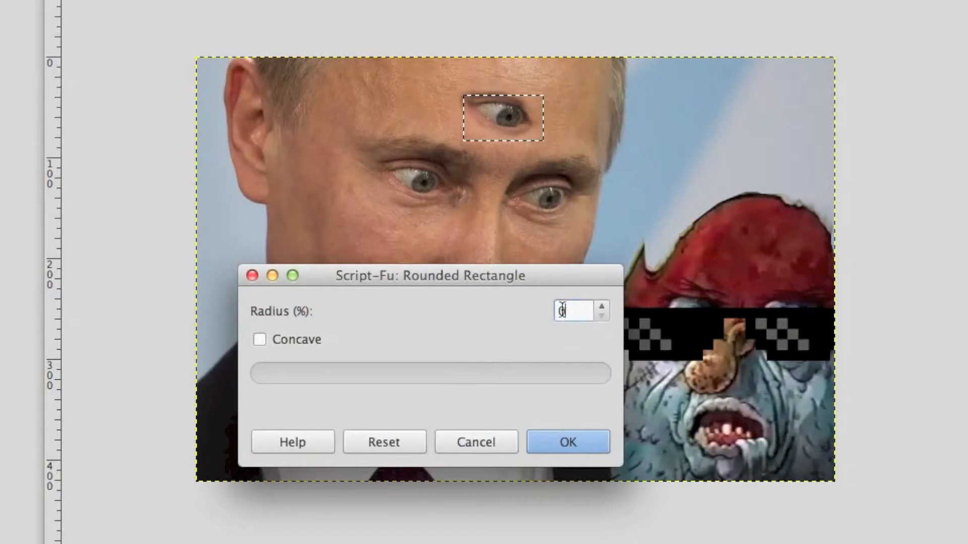
pyautogui.write('100')
pyautogui.click(567, 442)
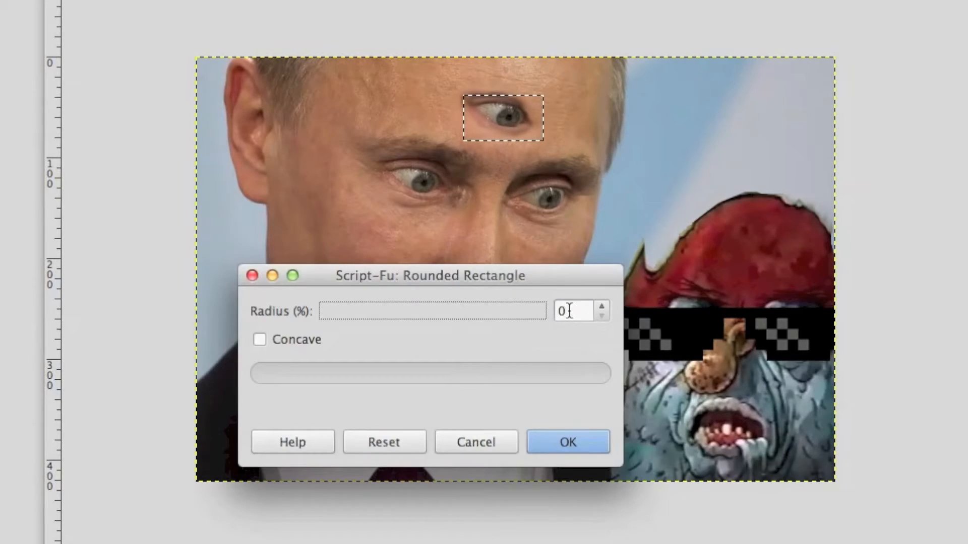
pyautogui.moveTo(569, 311); pyautogui.dragTo(549, 310)
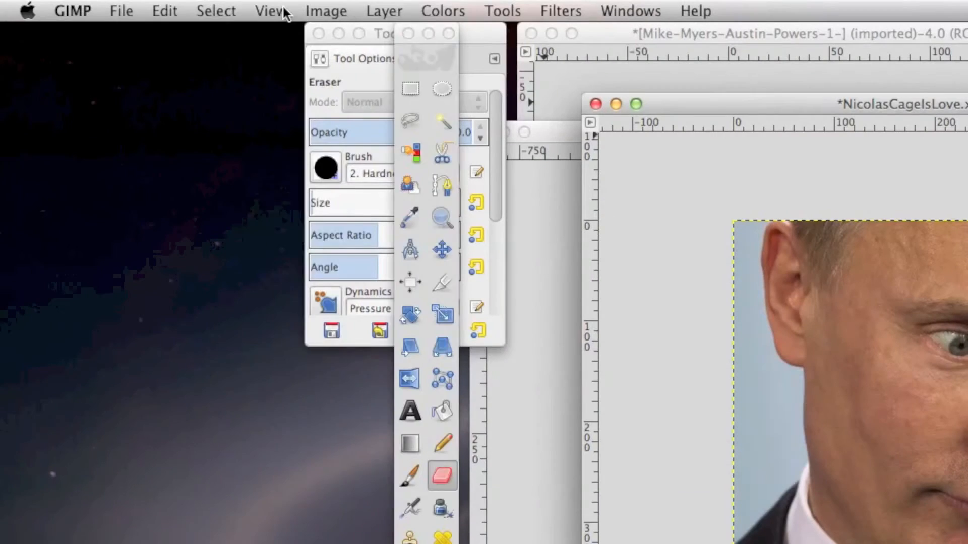
# Step: Show the grid over the image, undo the white strokes around Putin's mouth, and hide the grid
pyautogui.click(272, 10)
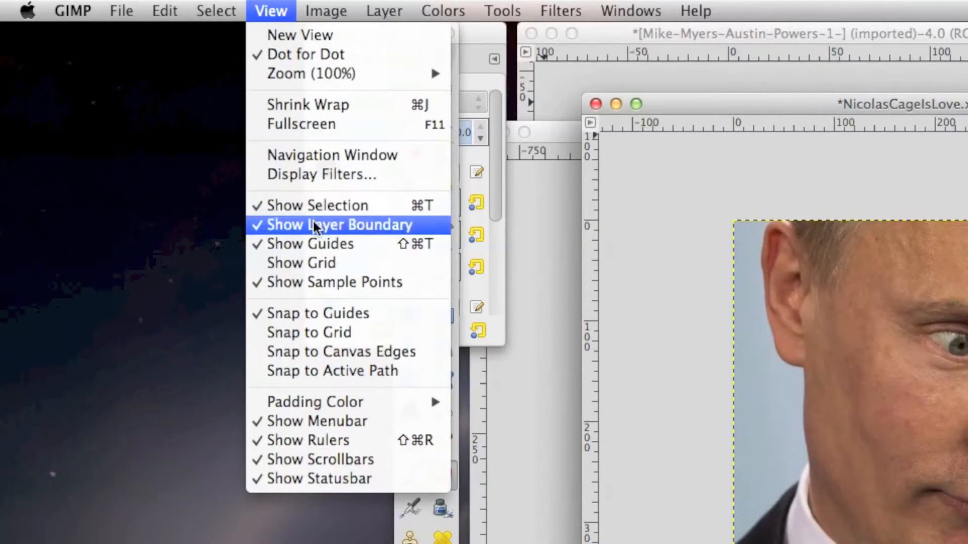
pyautogui.click(316, 262)
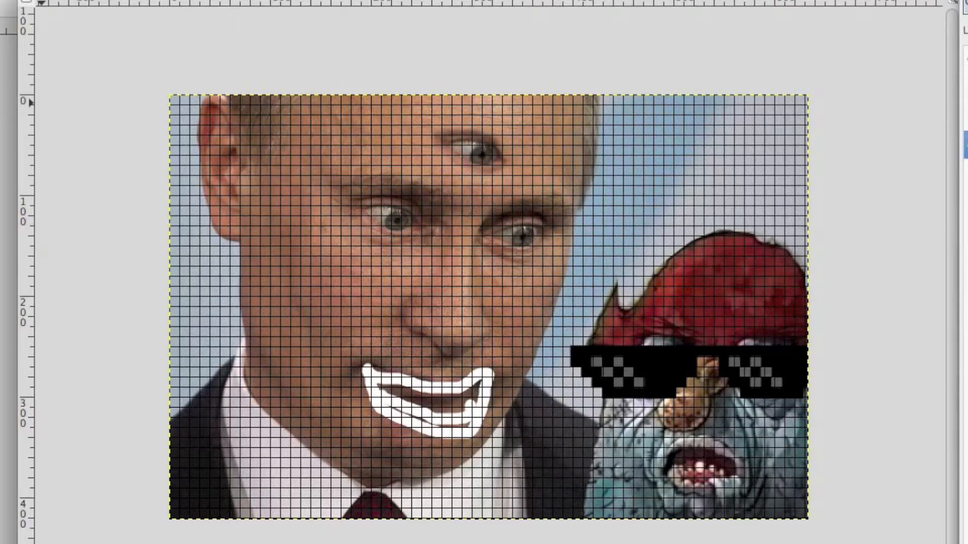
pyautogui.press('super+z')
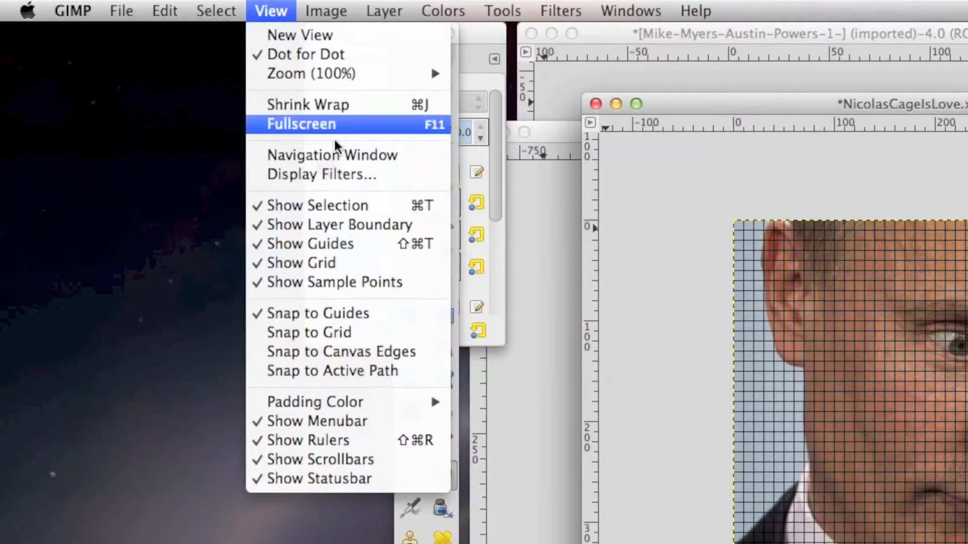
pyautogui.click(319, 263)
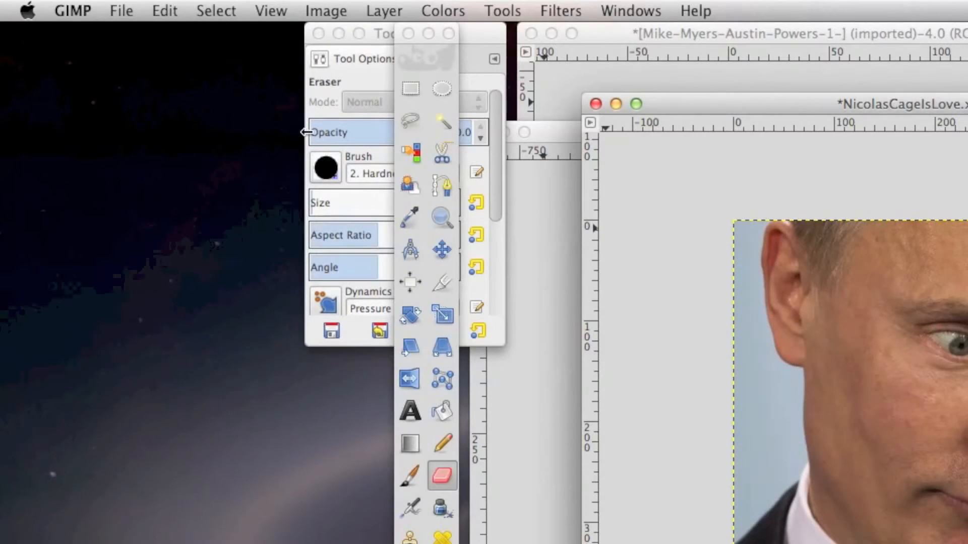
# Step: Shrink-wrap the window around the Putin image, and switch fullscreen view on and off
pyautogui.click(289, 9)
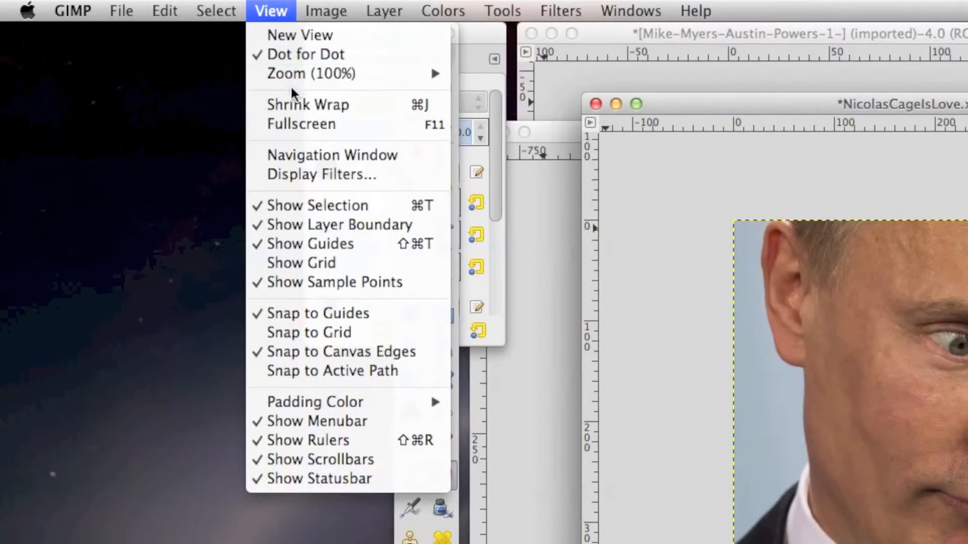
pyautogui.click(293, 104)
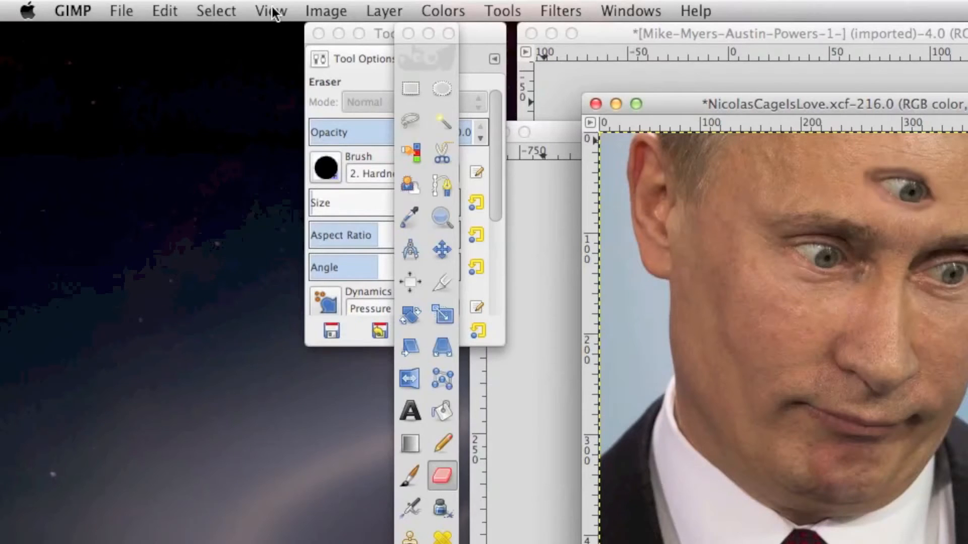
pyautogui.click(271, 9)
pyautogui.click(287, 124)
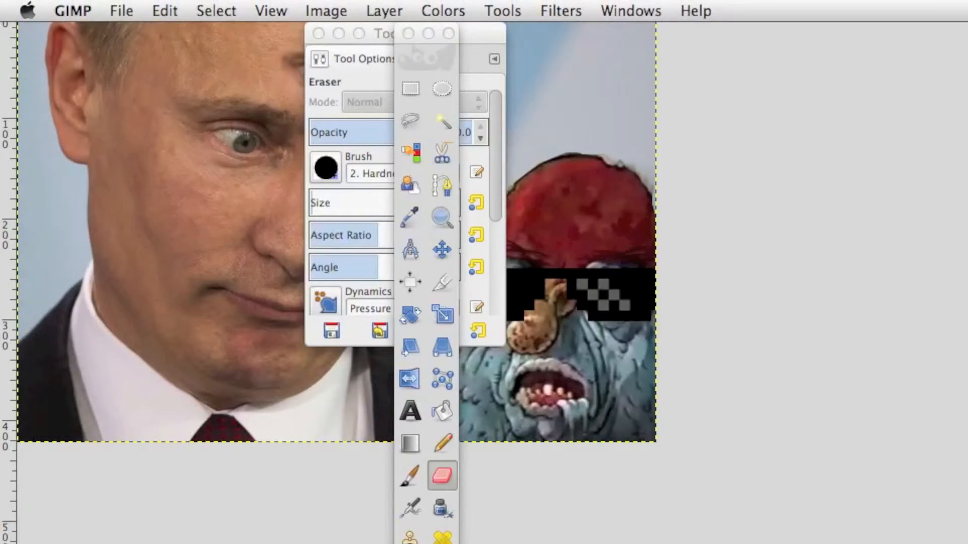
pyautogui.click(272, 10)
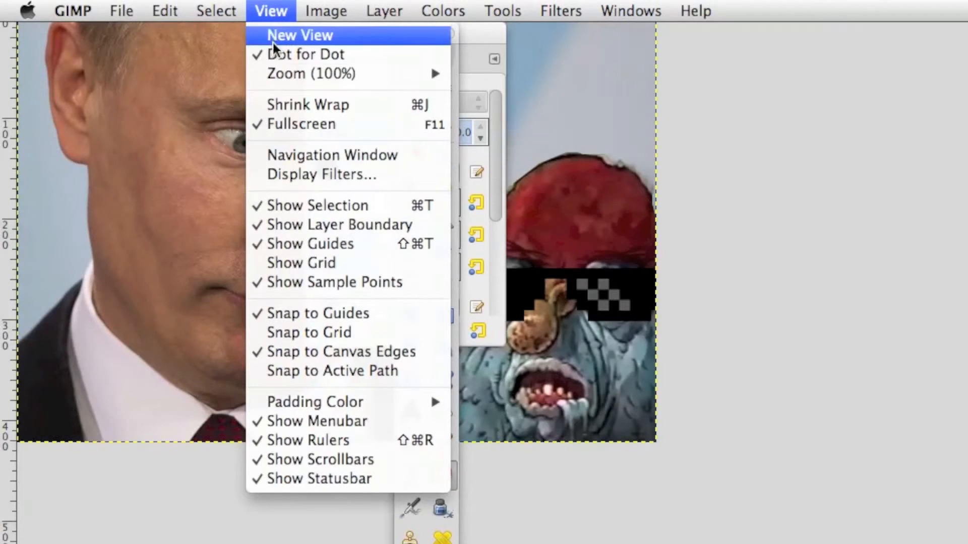
pyautogui.click(306, 123)
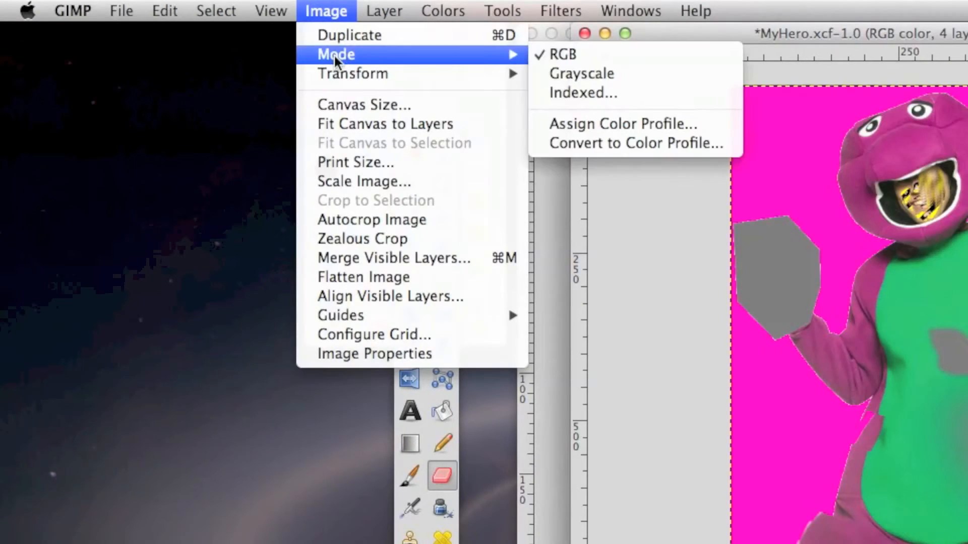
# Step: Convert the MyHero image to grayscale mode, and undo the conversion
pyautogui.moveTo(486, 53)
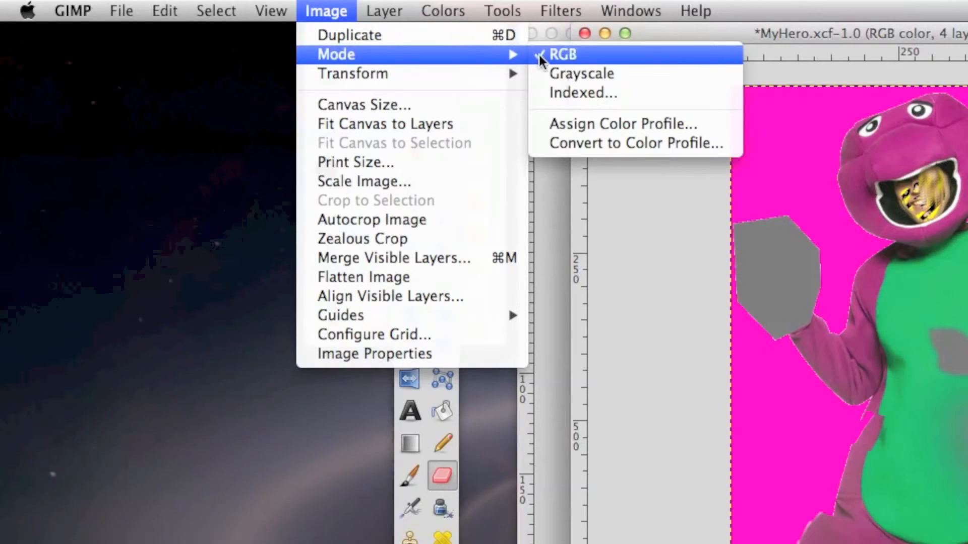
pyautogui.click(563, 72)
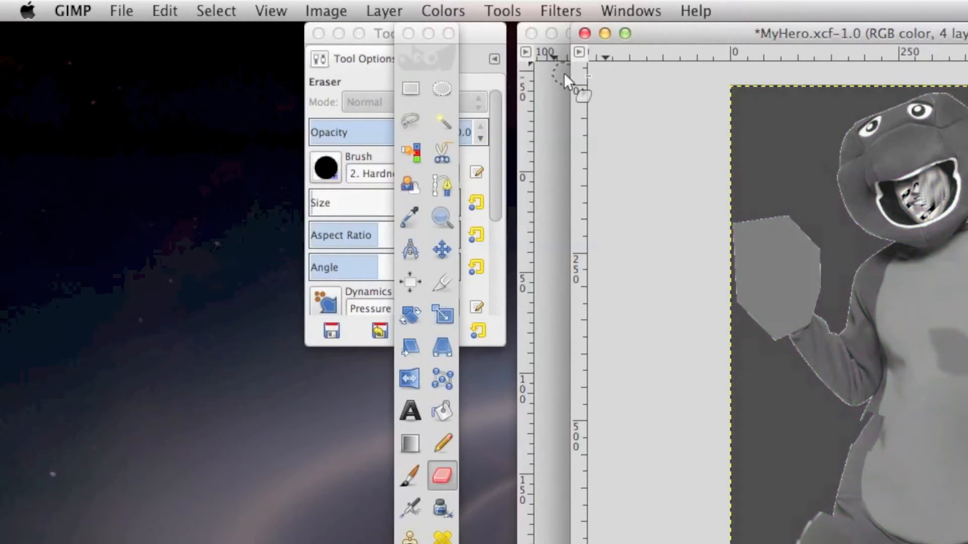
pyautogui.press('super+z')
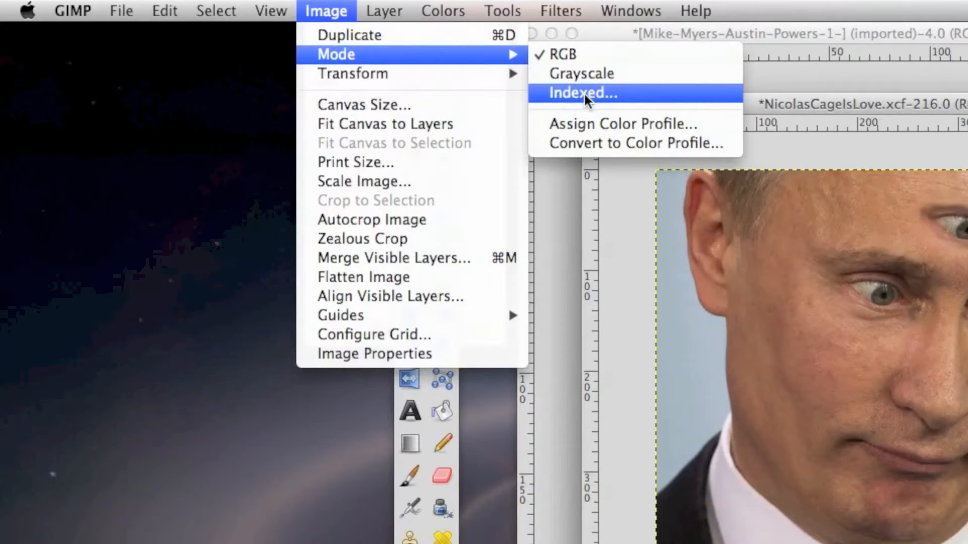
# Step: Convert the NicolasCageIsLove image to indexed colors using a custom palette
pyautogui.click(583, 92)
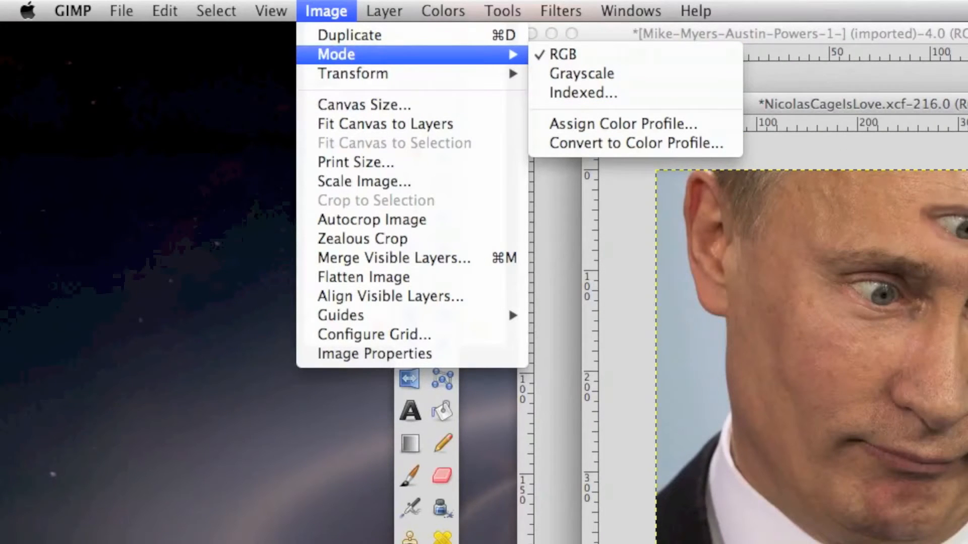
pyautogui.click(633, 100)
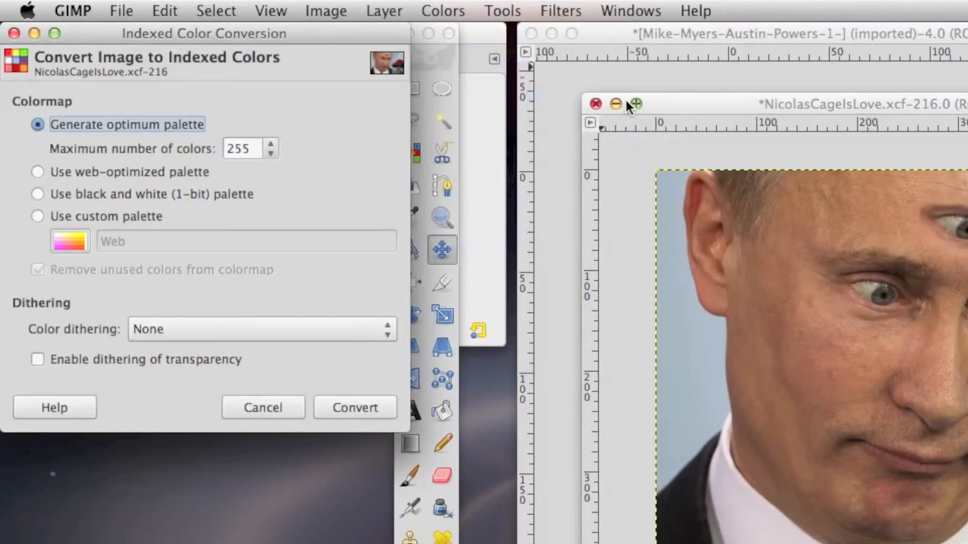
pyautogui.moveTo(241, 35); pyautogui.dragTo(341, 33)
pyautogui.click(175, 230)
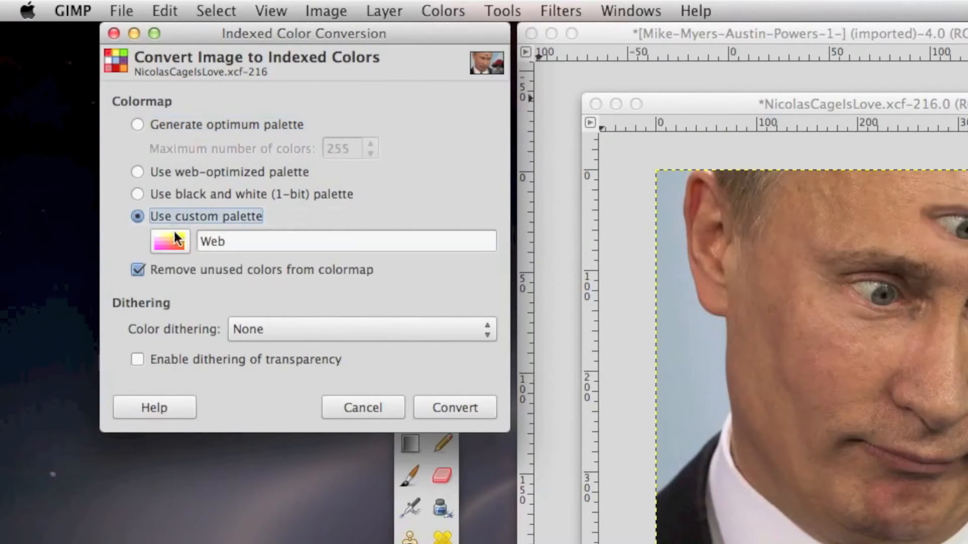
pyautogui.click(179, 241)
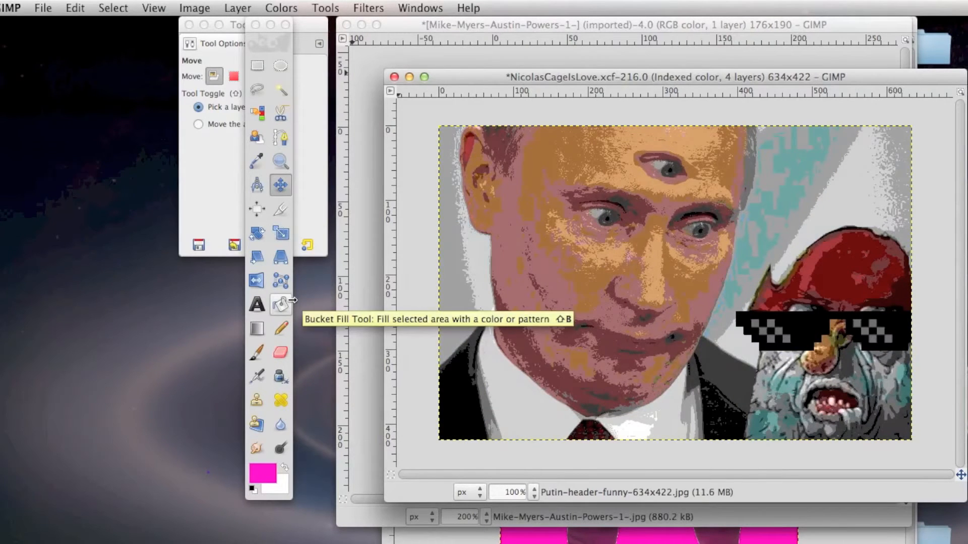
# Step: Flip the whole Putin image horizontally and vertically
pyautogui.click(194, 8)
pyautogui.moveTo(225, 54)
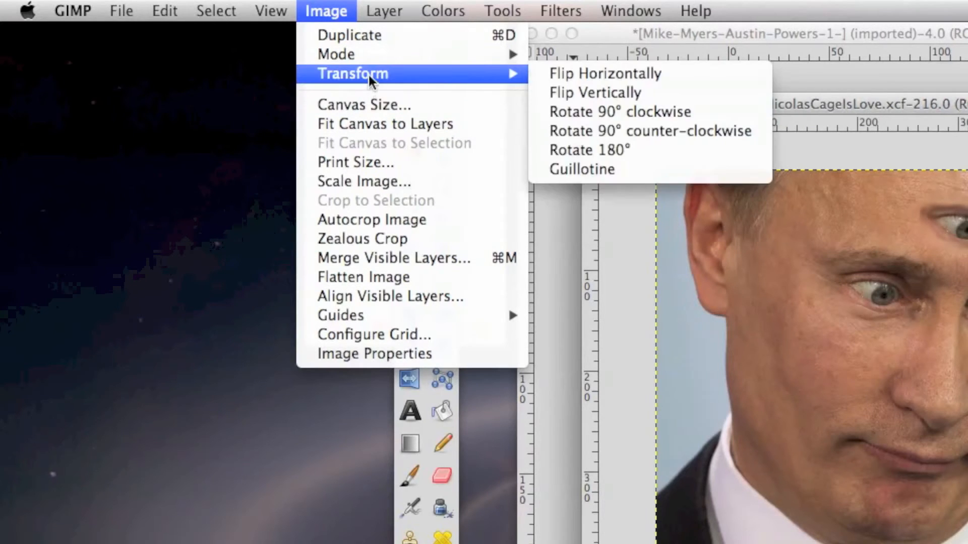
pyautogui.click(561, 73)
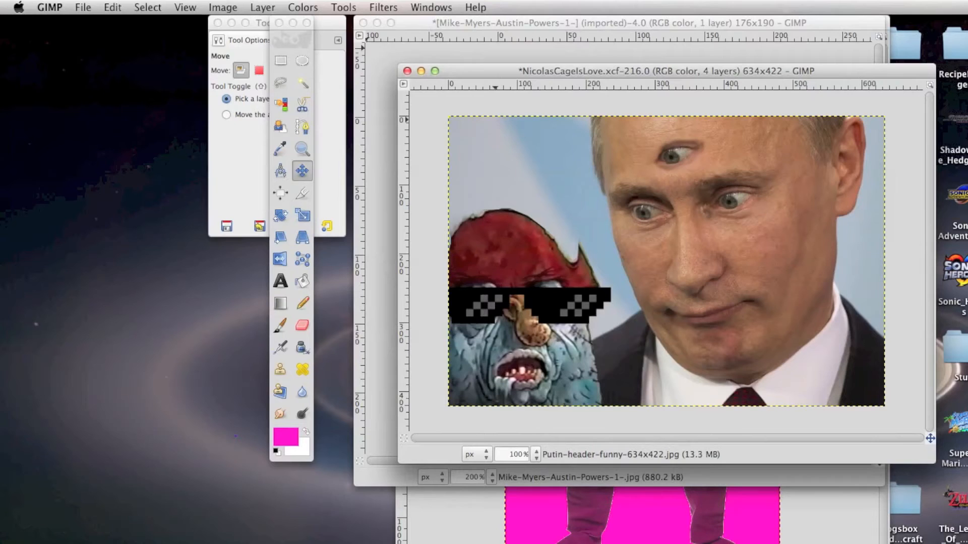
pyautogui.click(223, 8)
pyautogui.moveTo(232, 50)
pyautogui.click(386, 63)
# Step: Rotate the flipped image 90° clockwise and by another 180°
pyautogui.click(222, 8)
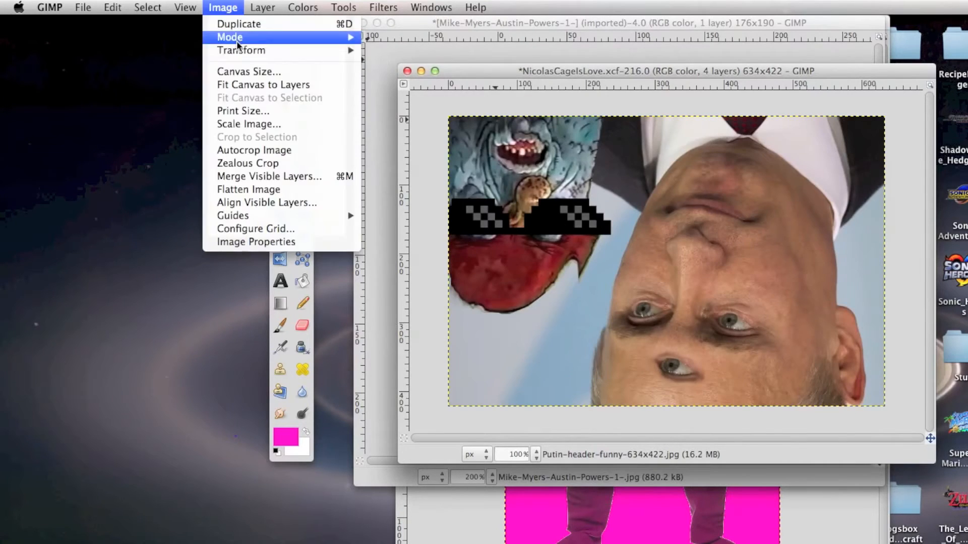
pyautogui.click(389, 81)
pyautogui.click(222, 8)
pyautogui.click(400, 98)
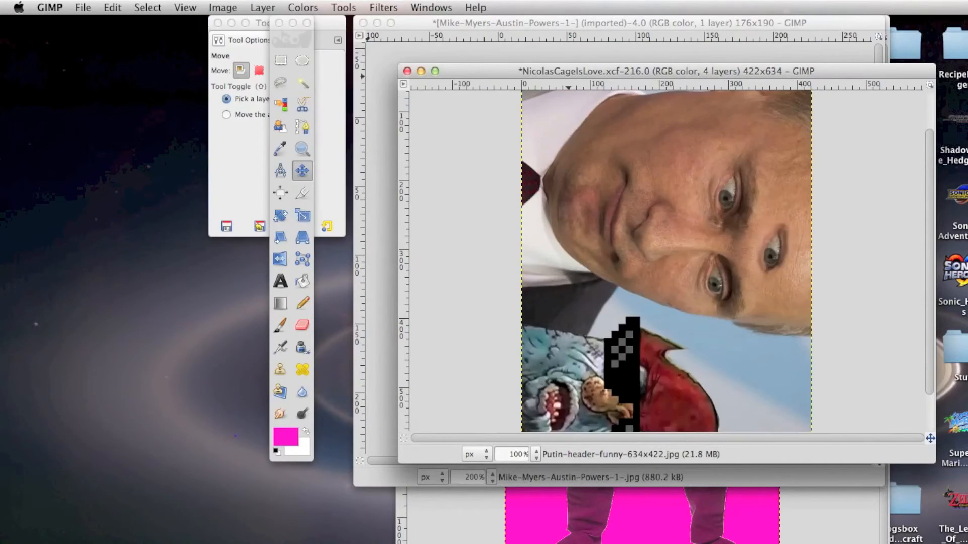
# Step: Resize the canvas to 800 × 800 pixels with the existing picture centered on it
pyautogui.click(223, 7)
pyautogui.click(362, 104)
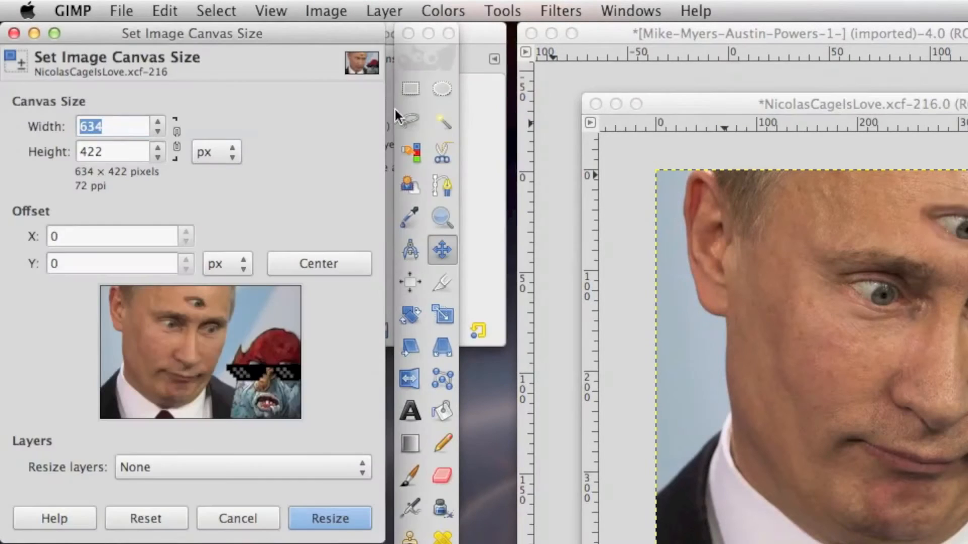
pyautogui.click(313, 266)
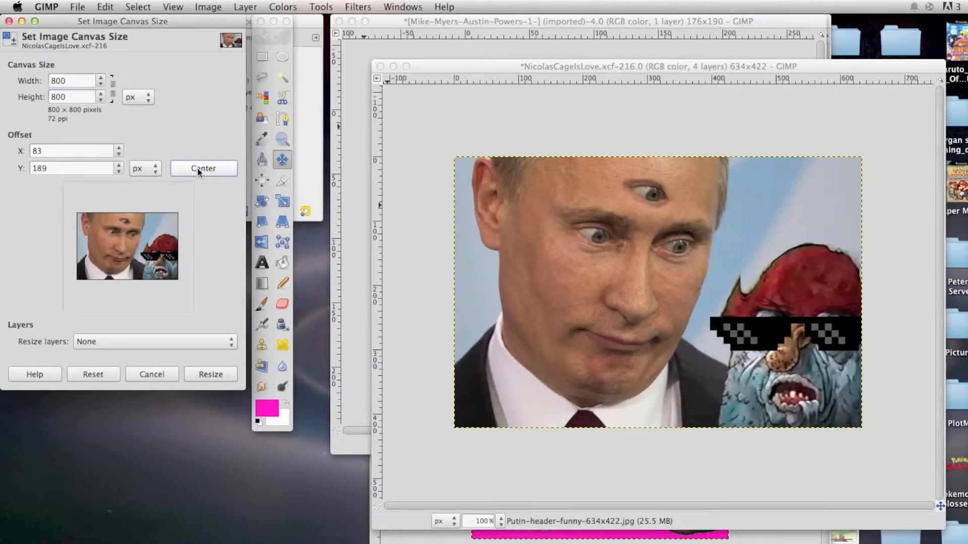
pyautogui.click(326, 514)
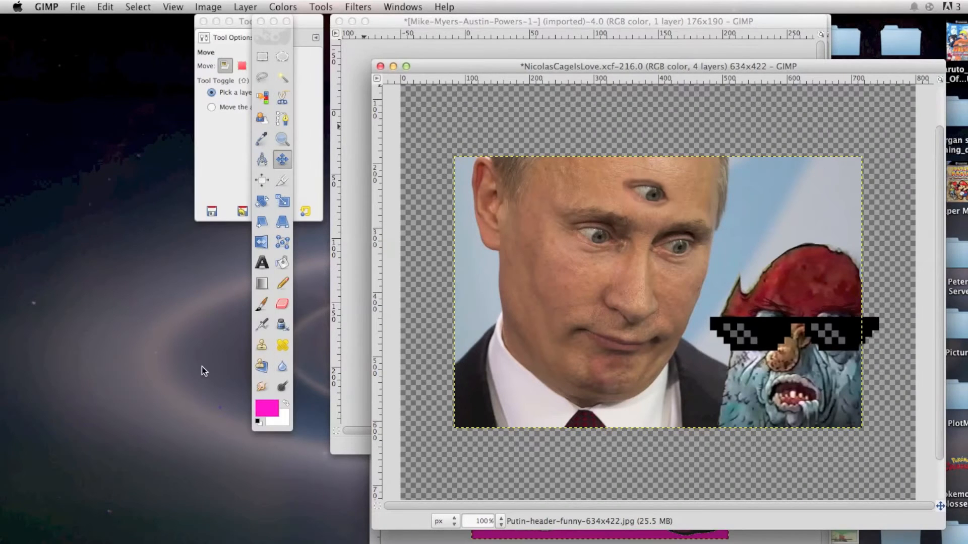
# Step: Paint a magenta arrow with the Paintbrush on the empty canvas beside the gnome's sunglasses
pyautogui.click(499, 520)
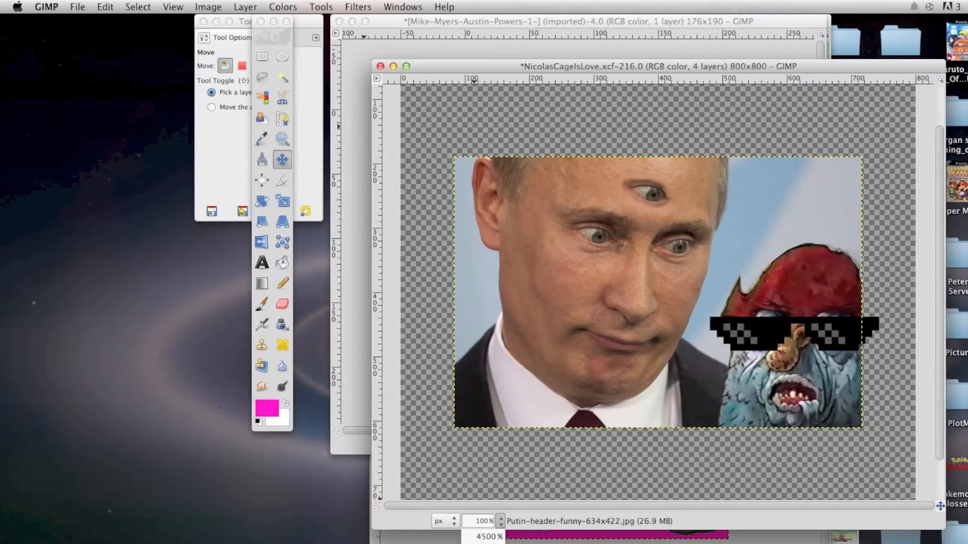
pyautogui.click(483, 543)
pyautogui.click(263, 304)
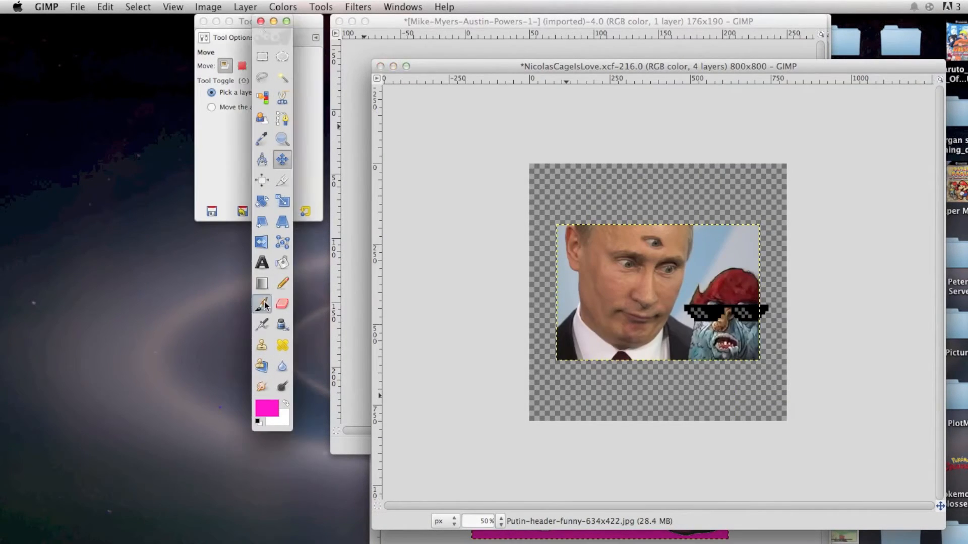
pyautogui.click(580, 393)
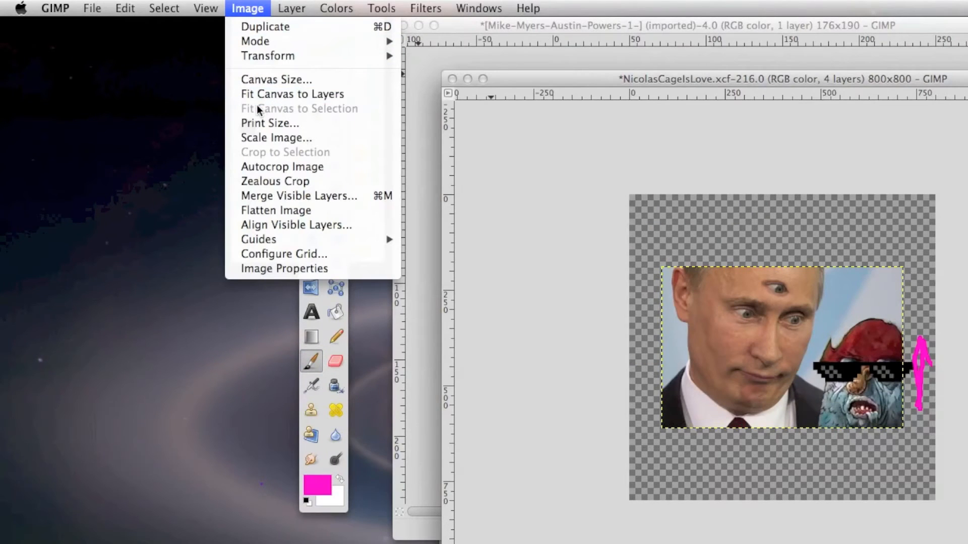
# Step: Fit the canvas to the layers, and fit it to a rectangular selection around the Putin photo
pyautogui.click(262, 98)
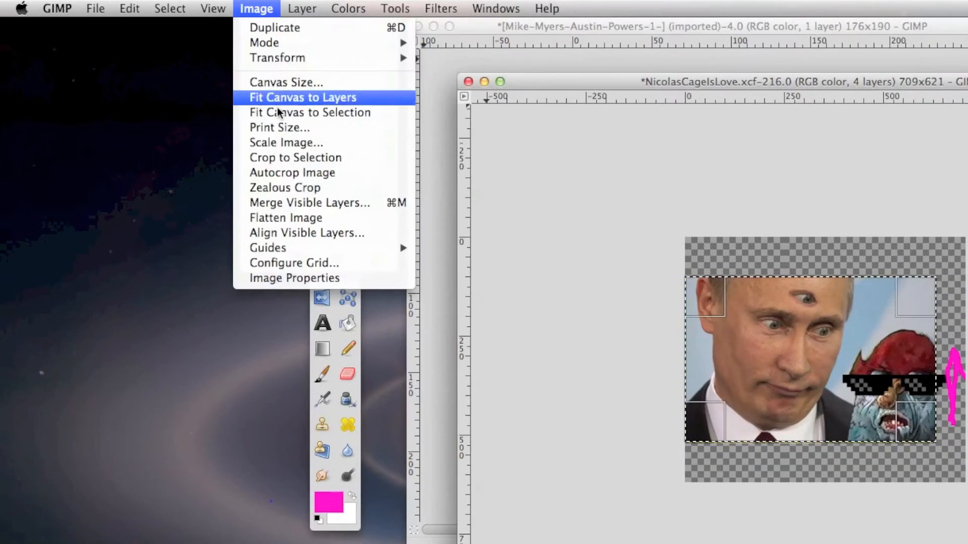
pyautogui.click(279, 113)
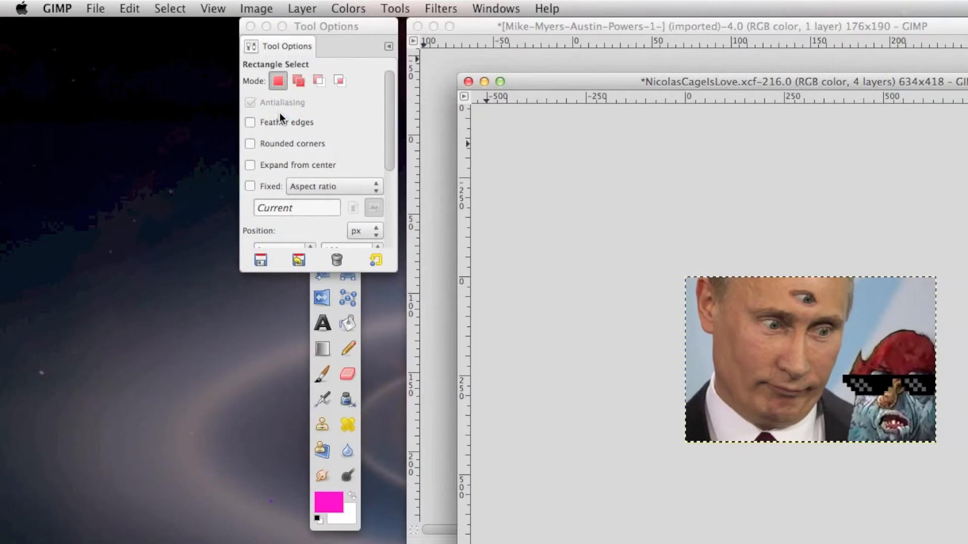
# Step: Open the image's print size settings and switch the size unit to inches
pyautogui.click(256, 8)
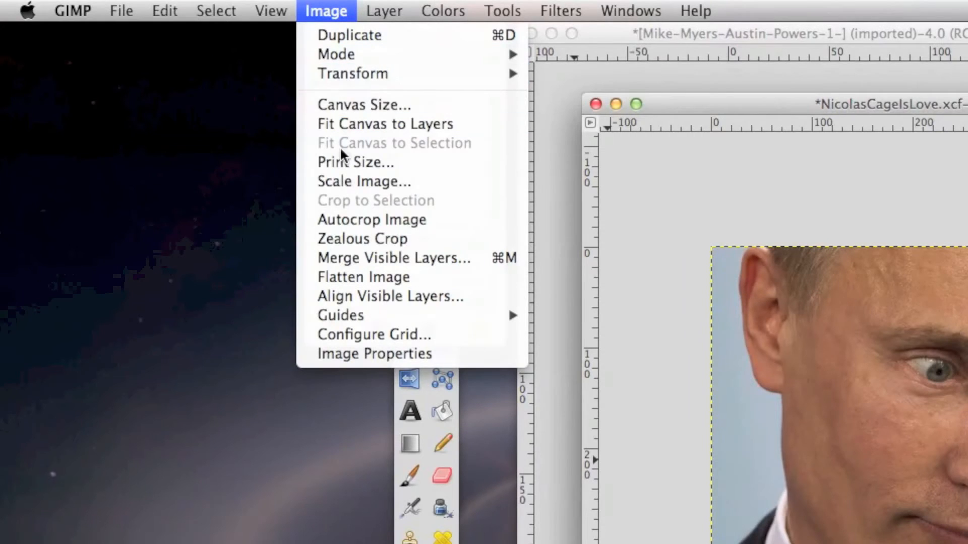
pyautogui.click(341, 162)
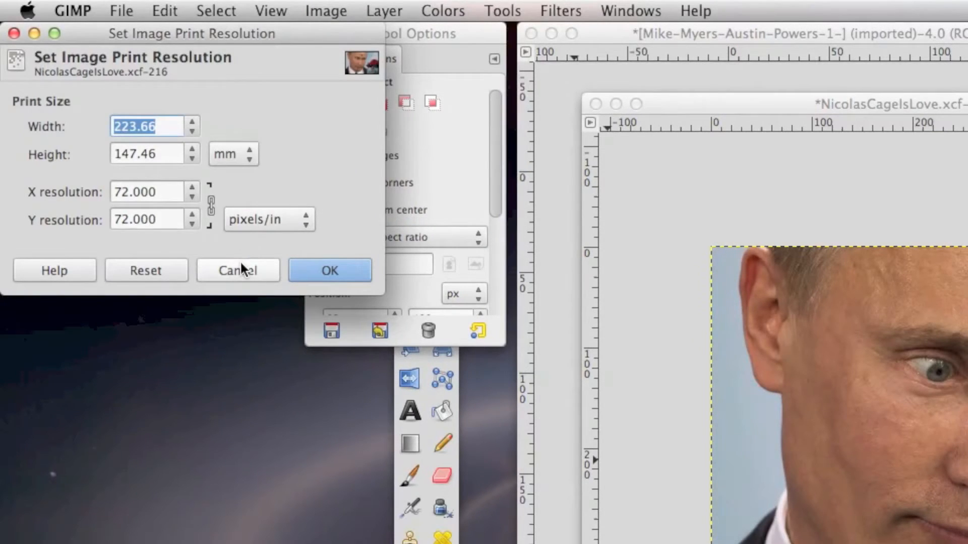
pyautogui.click(244, 222)
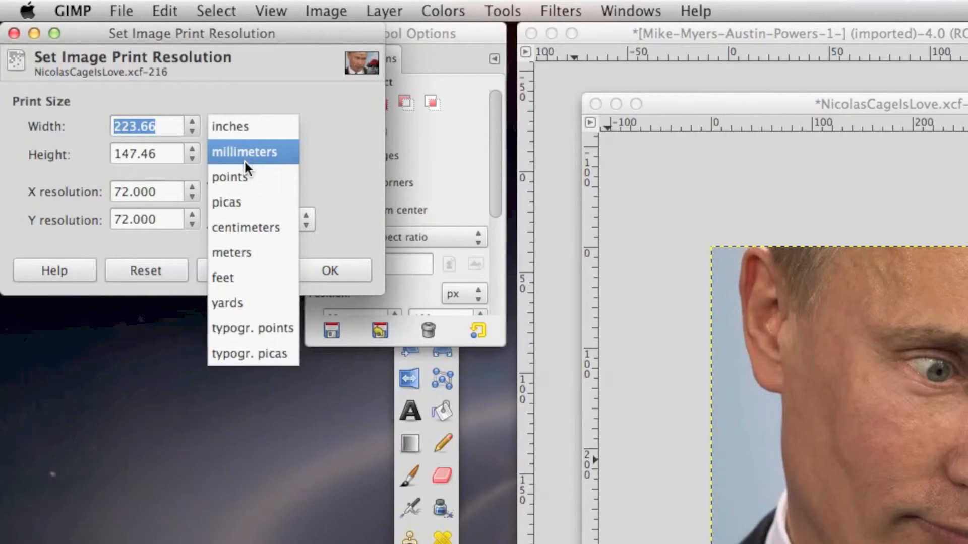
pyautogui.click(247, 129)
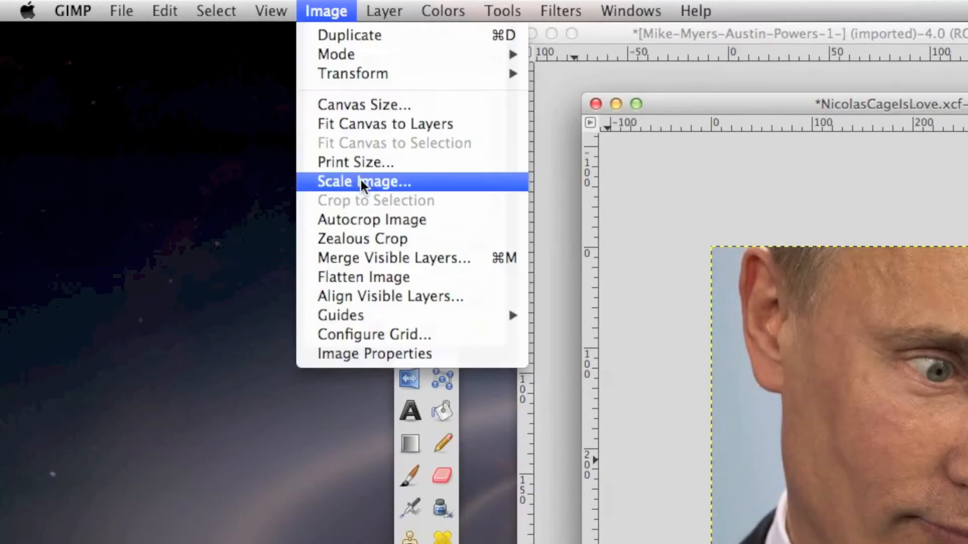
# Step: Scale the image to 300% in width and height with cubic interpolation, and examine Putin's nose up close
pyautogui.click(361, 181)
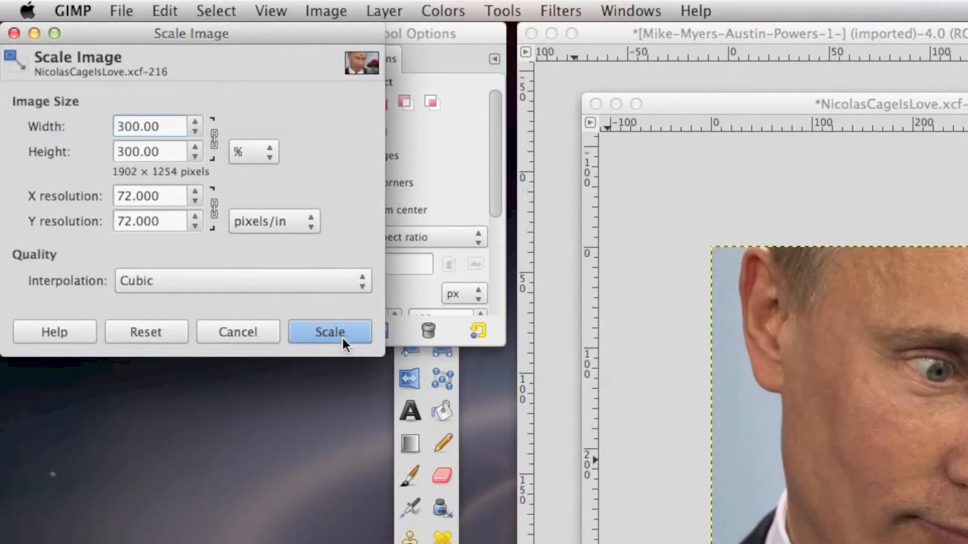
pyautogui.click(335, 331)
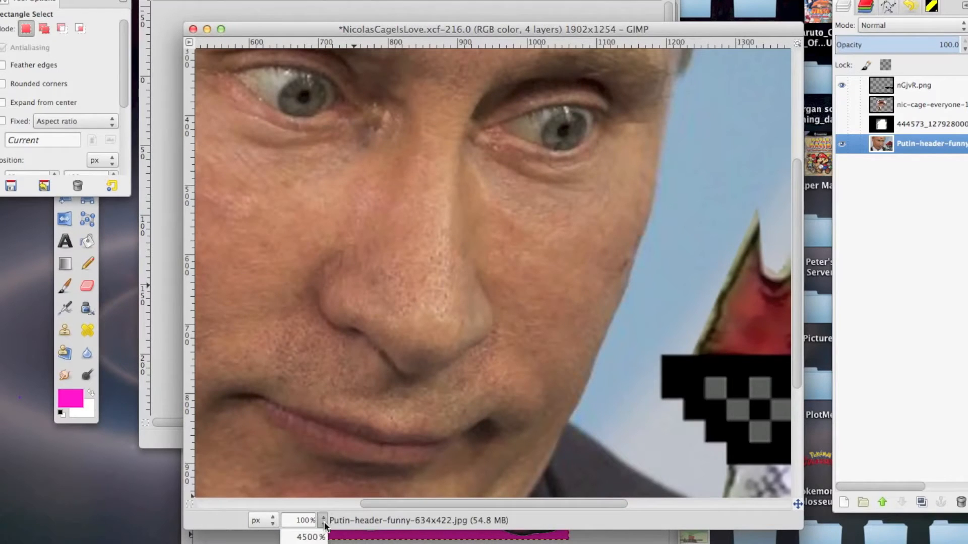
pyautogui.click(305, 542)
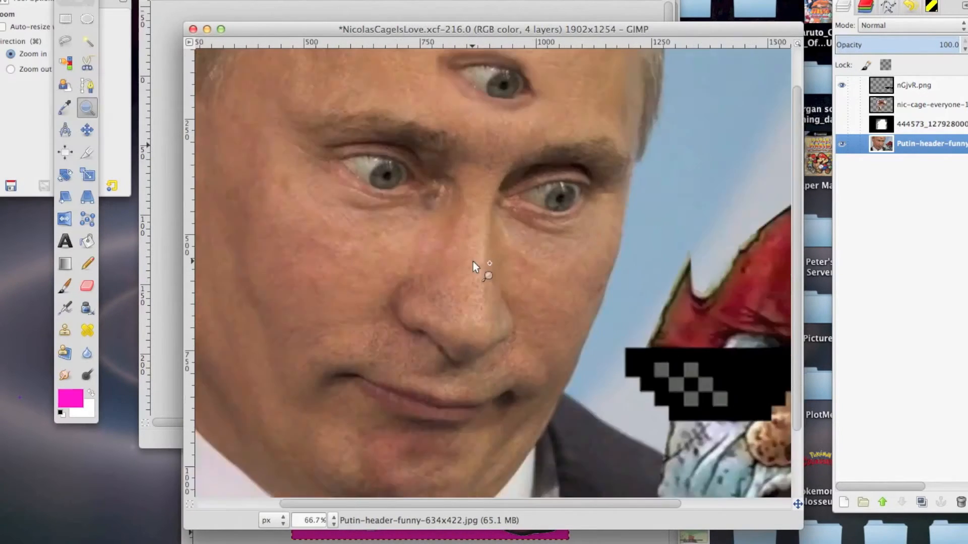
pyautogui.click(473, 261)
pyautogui.click(473, 262)
pyautogui.click(473, 262)
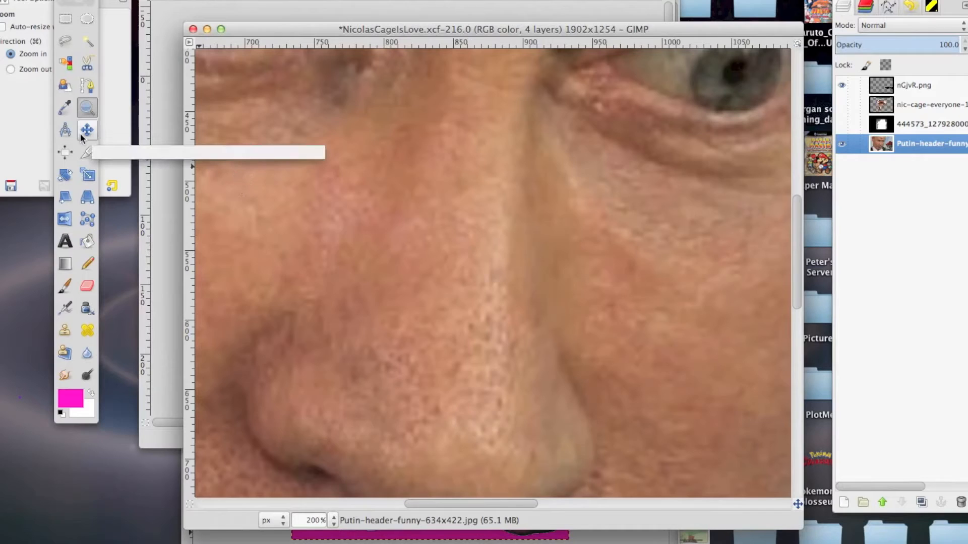
# Step: Select a rectangle of about 1362 × 1077 pixels over Putin's face and the gnome, and crop the image to it
pyautogui.moveTo(382, 134); pyautogui.dragTo(323, 265)
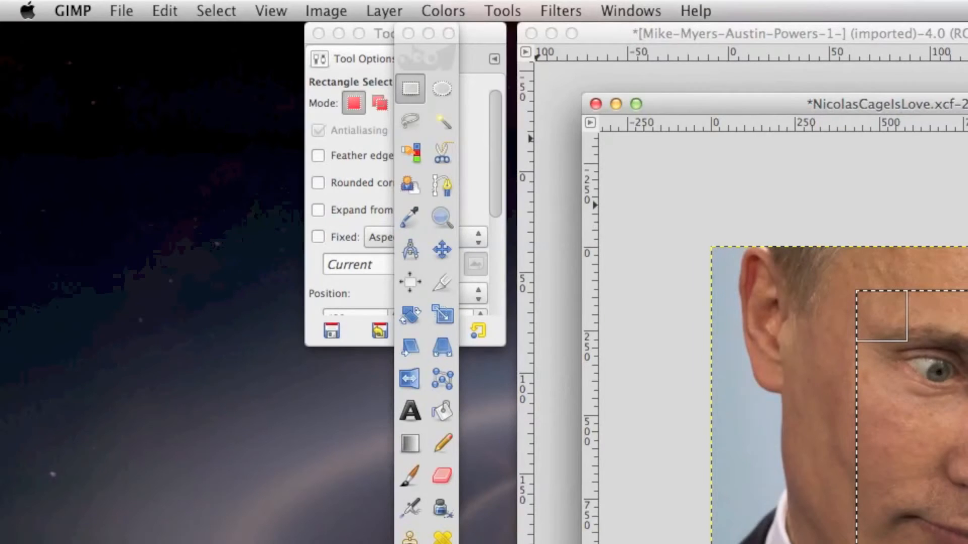
pyautogui.click(322, 11)
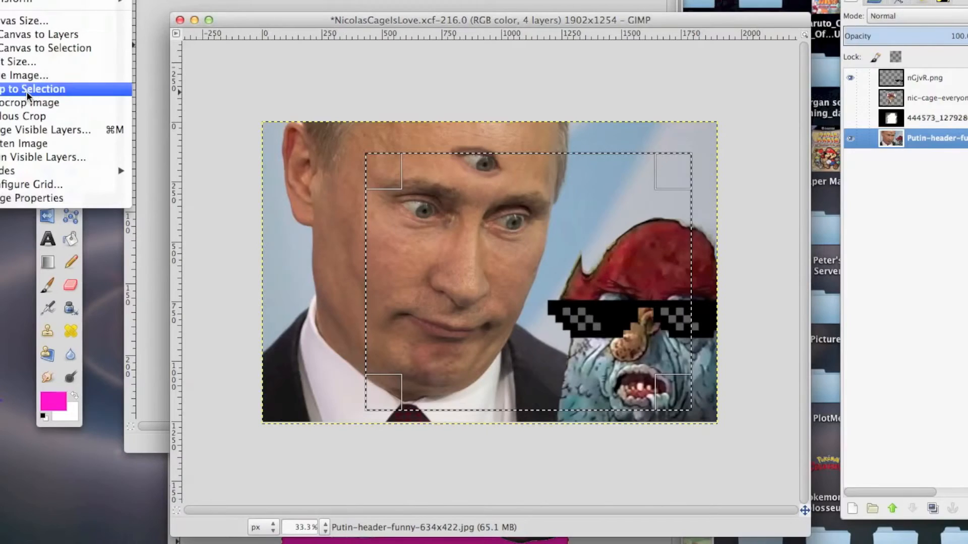
pyautogui.click(26, 92)
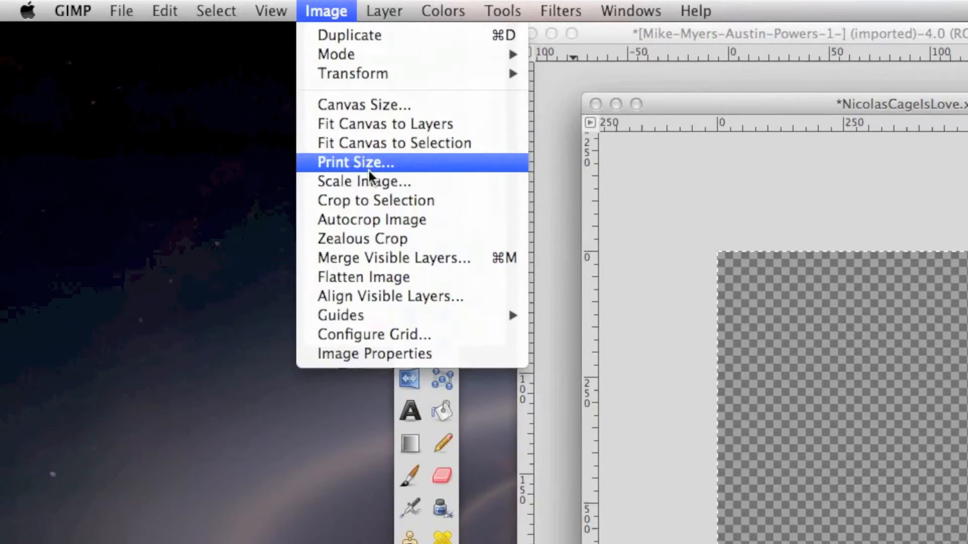
# Step: Autocrop the image to the sunglasses layer, and undo the autocrop
pyautogui.click(367, 220)
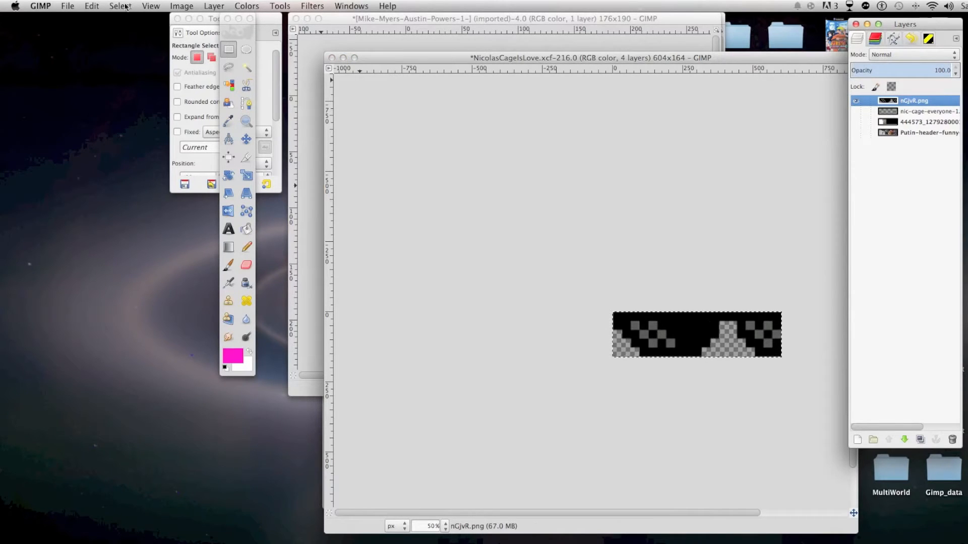
pyautogui.click(92, 6)
pyautogui.click(101, 19)
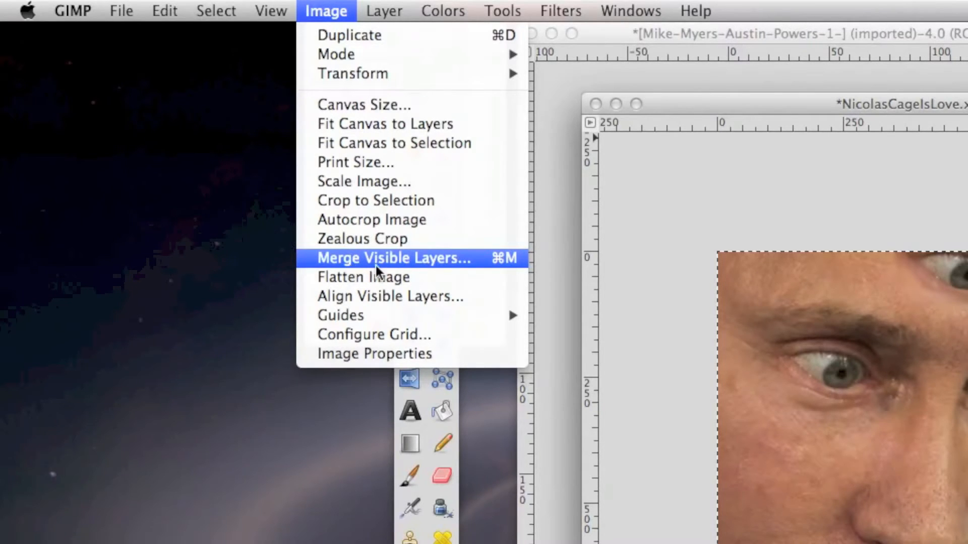
# Step: Pull guides out of the rulers onto the image with the Move tool, reposition them, and remove them from the canvas
pyautogui.moveTo(409, 310)
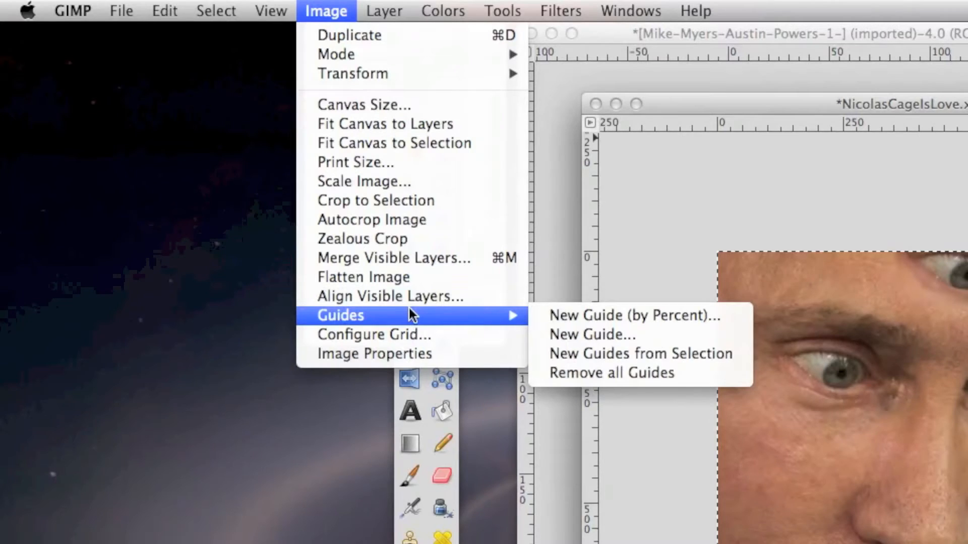
pyautogui.click(429, 420)
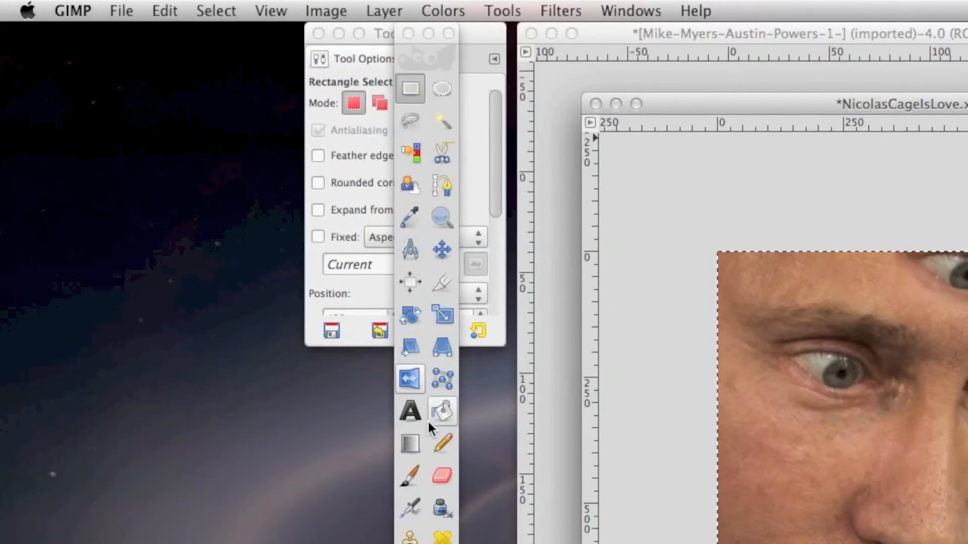
pyautogui.click(439, 250)
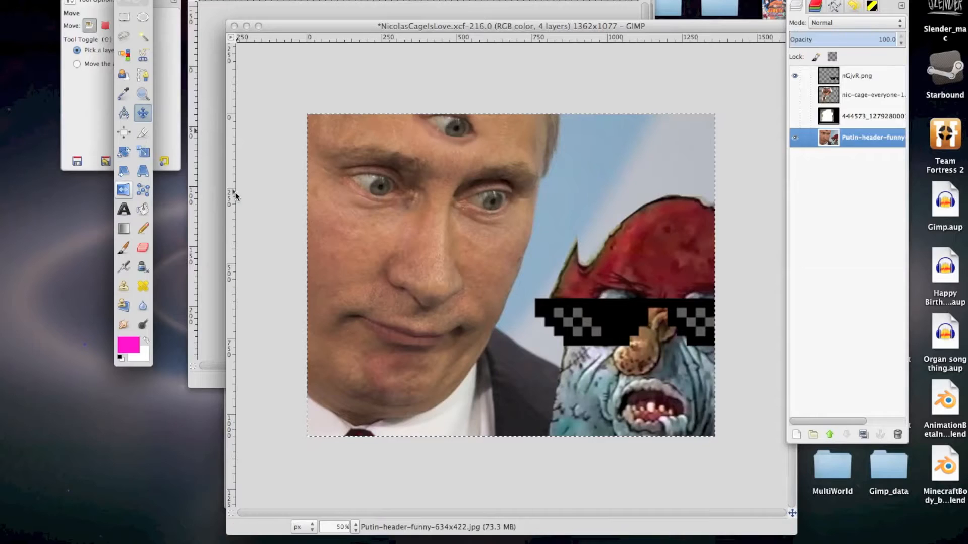
pyautogui.moveTo(593, 389); pyautogui.dragTo(789, 400)
pyautogui.moveTo(349, 204); pyautogui.dragTo(533, 225)
pyautogui.moveTo(522, 39); pyautogui.dragTo(501, 181)
pyautogui.moveTo(232, 226); pyautogui.dragTo(458, 225)
pyautogui.moveTo(408, 181); pyautogui.dragTo(410, 106)
pyautogui.moveTo(457, 141); pyautogui.dragTo(399, 132)
pyautogui.moveTo(514, 149); pyautogui.dragTo(288, 141)
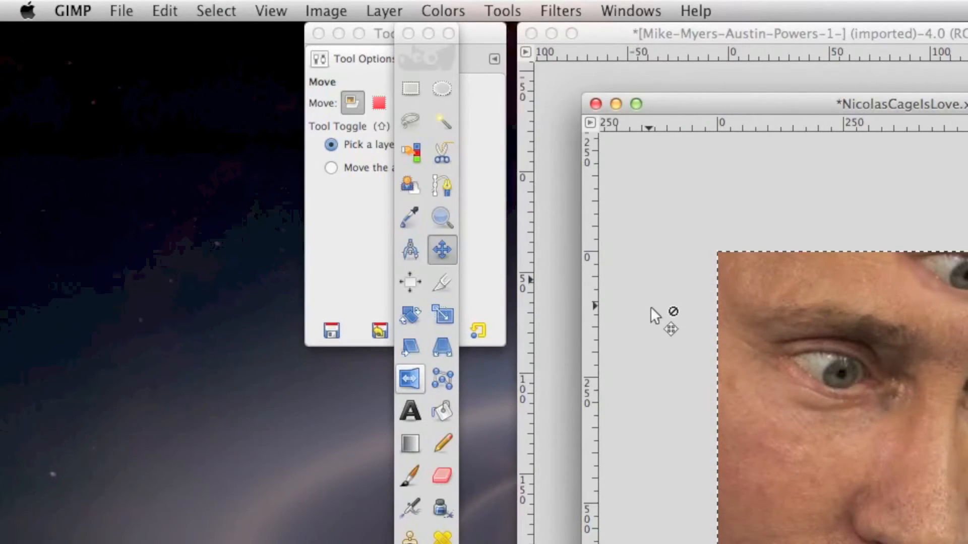
# Step: Set the image grid spacing to 100 pixels in width and height, after trying 80 pixels
pyautogui.click(326, 11)
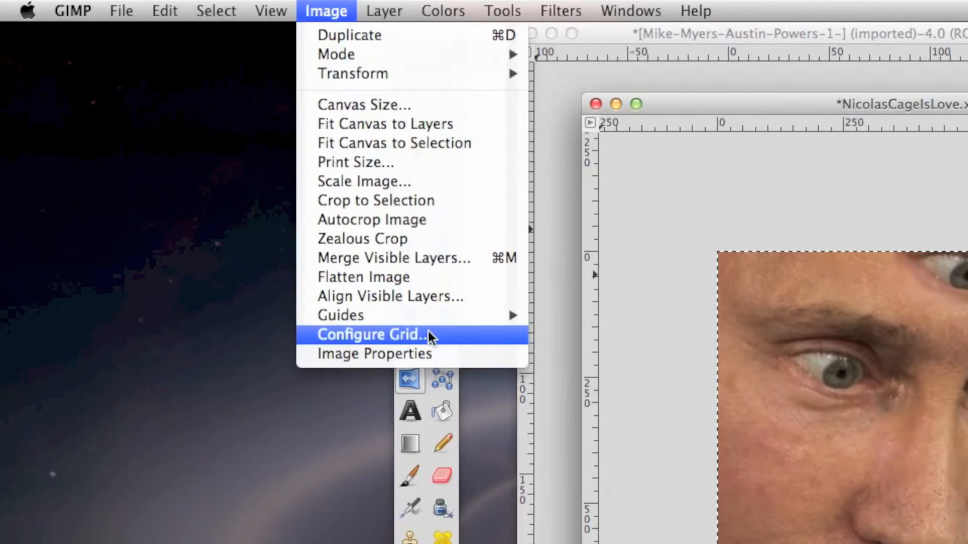
pyautogui.click(428, 335)
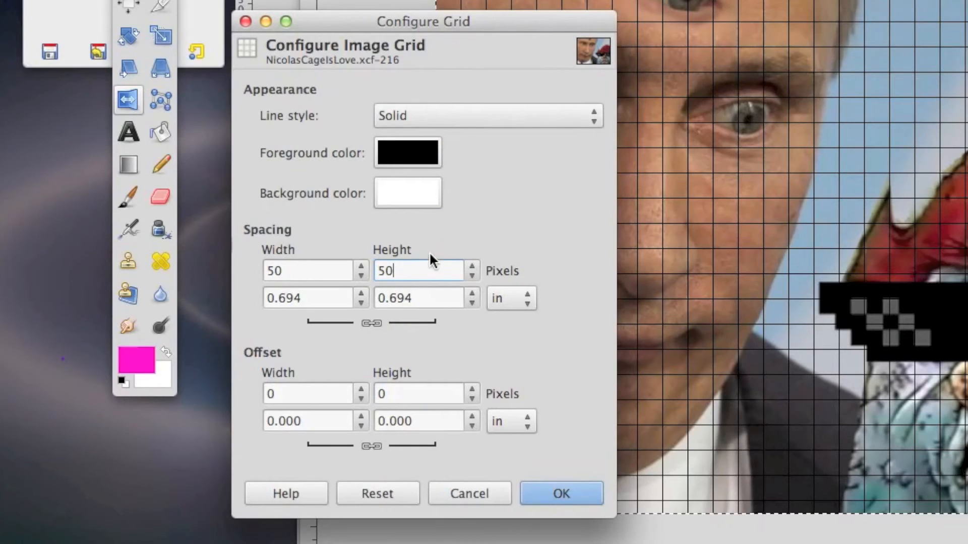
pyautogui.moveTo(403, 266); pyautogui.dragTo(361, 262)
pyautogui.write('80')
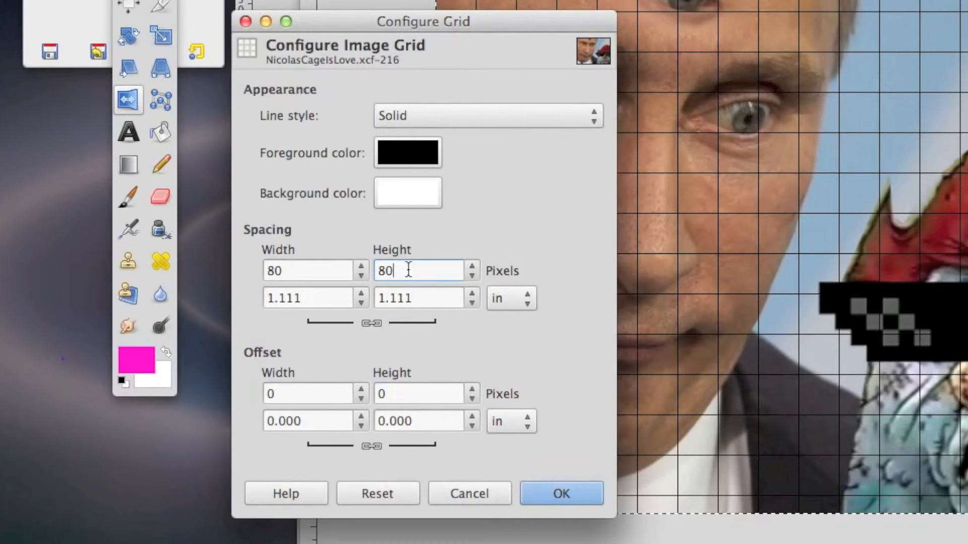
pyautogui.moveTo(409, 271); pyautogui.dragTo(378, 271)
pyautogui.write('100')
# Step: Change the grid's foreground color to magenta and apply the grid settings
pyautogui.click(407, 158)
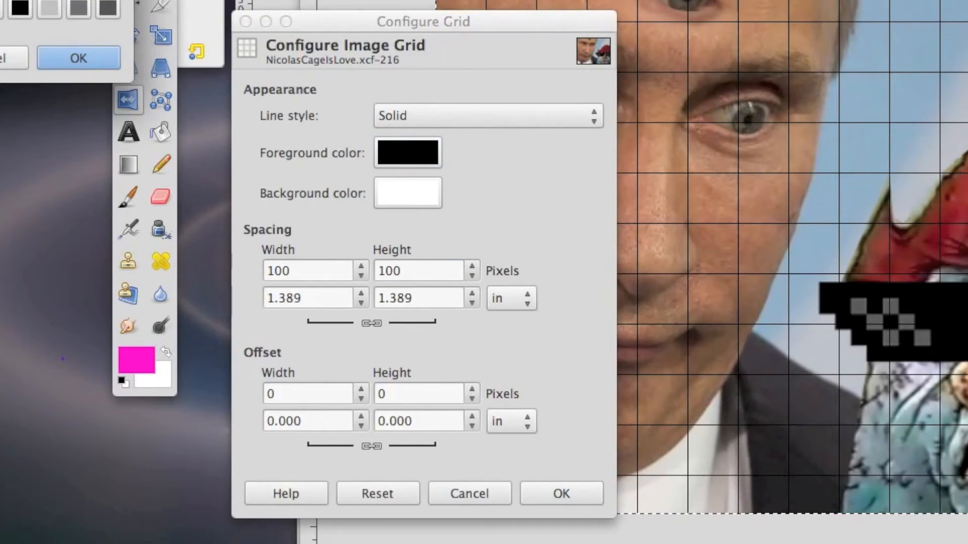
pyautogui.click(75, 60)
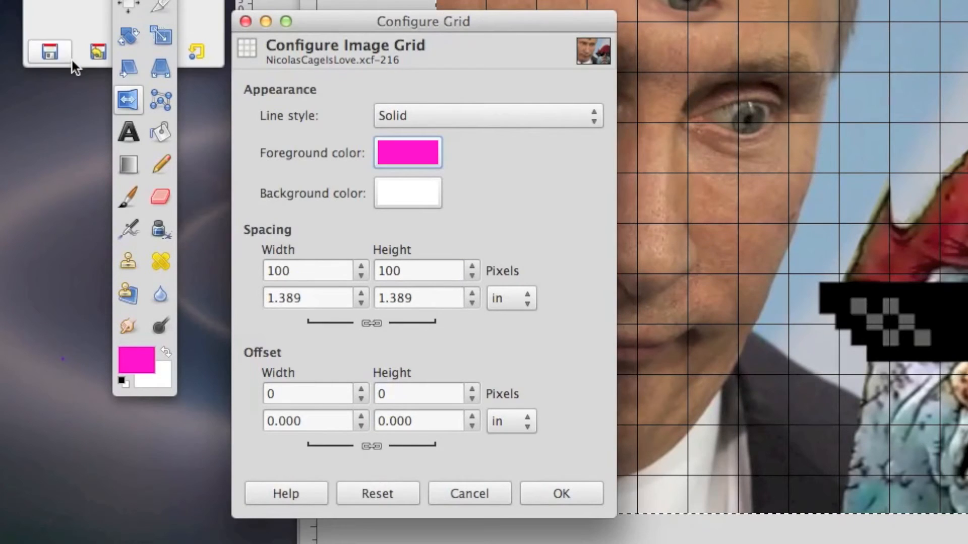
pyautogui.click(567, 483)
# Step: Examine the image's size, resolution, file and layer details in its properties
pyautogui.click(326, 11)
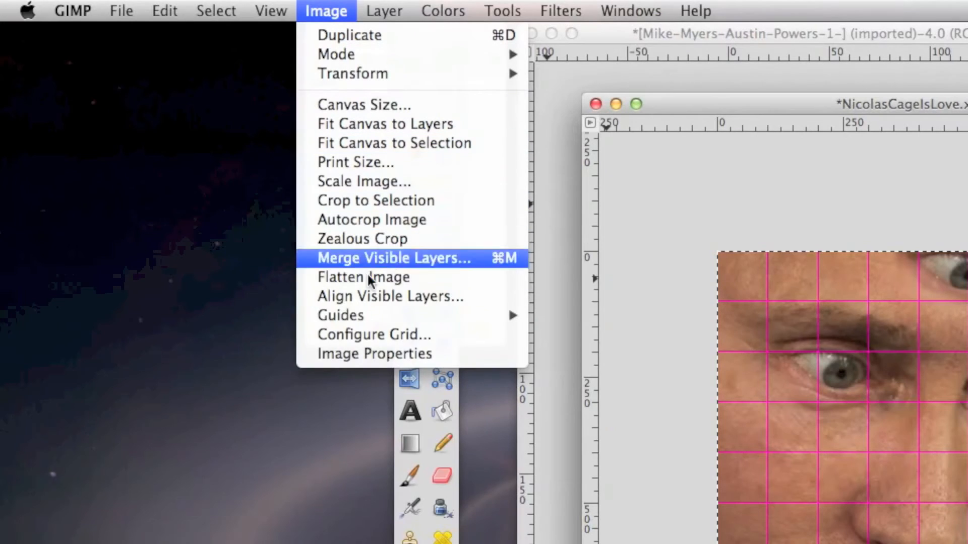
pyautogui.click(379, 354)
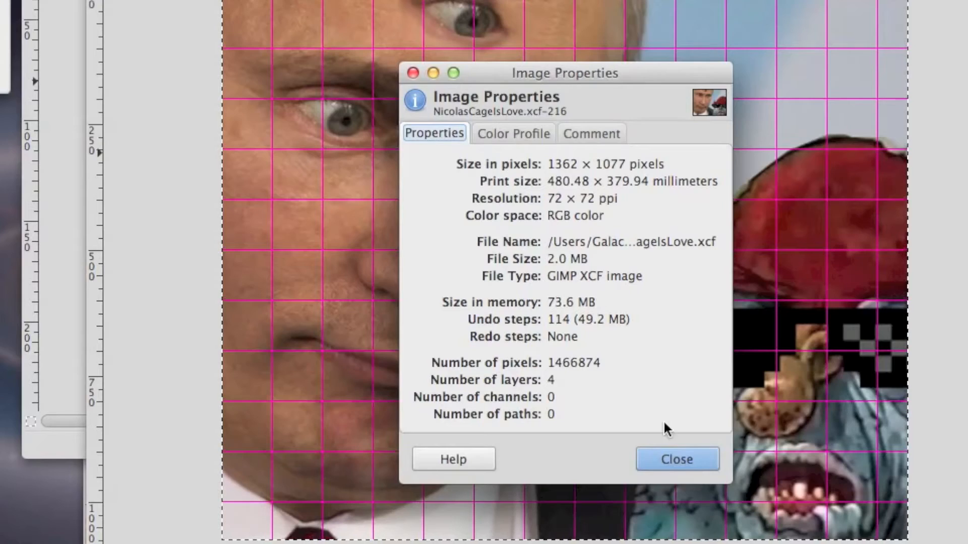
pyautogui.click(674, 459)
# Step: Create a new transparent layer directly above the Putin photo layer
pyautogui.click(379, 12)
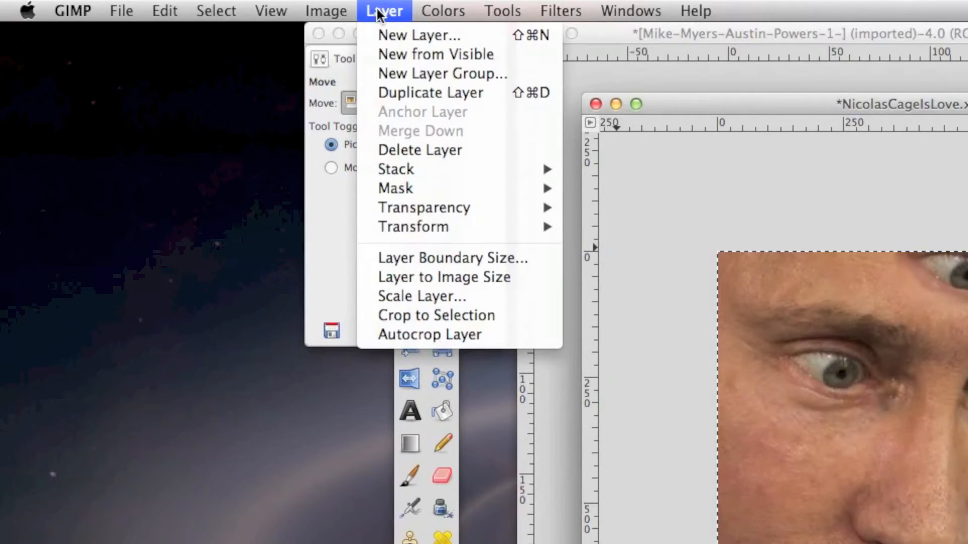
pyautogui.click(418, 35)
pyautogui.press('Return')
# Step: Add a new layer group above the empty layer and merge the group down
pyautogui.click(384, 11)
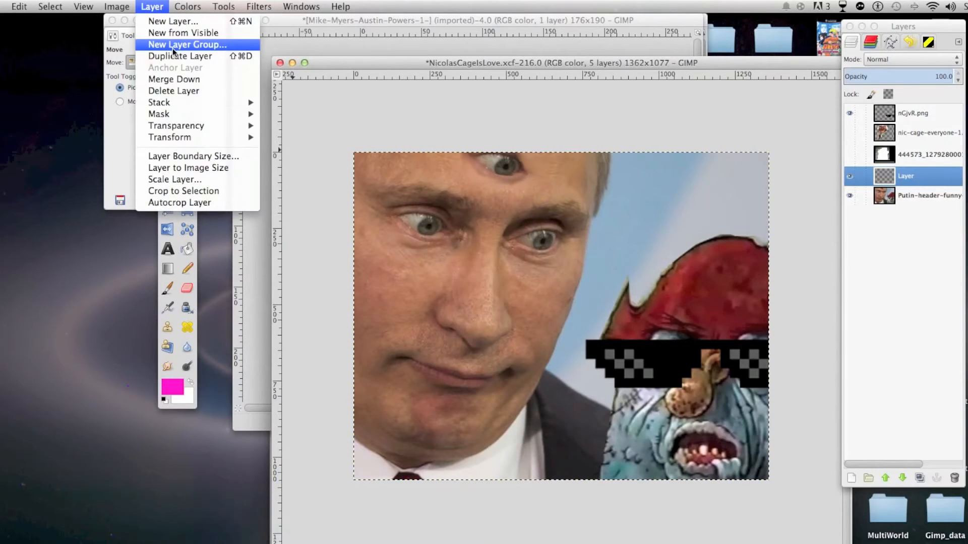
pyautogui.click(173, 45)
pyautogui.click(152, 6)
pyautogui.click(159, 78)
# Step: Add a white layer mask to the empty layer above the Putin photo
pyautogui.click(151, 6)
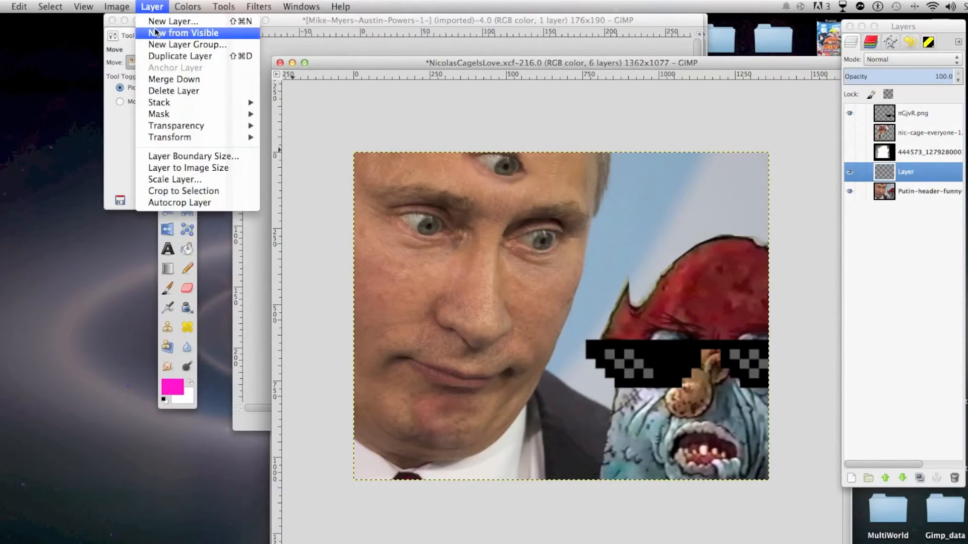
pyautogui.click(292, 114)
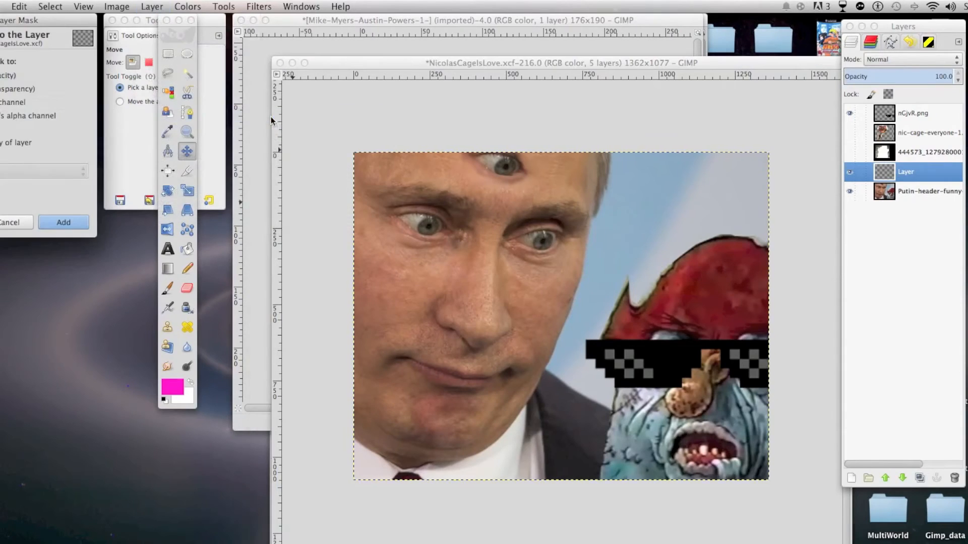
pyautogui.click(64, 222)
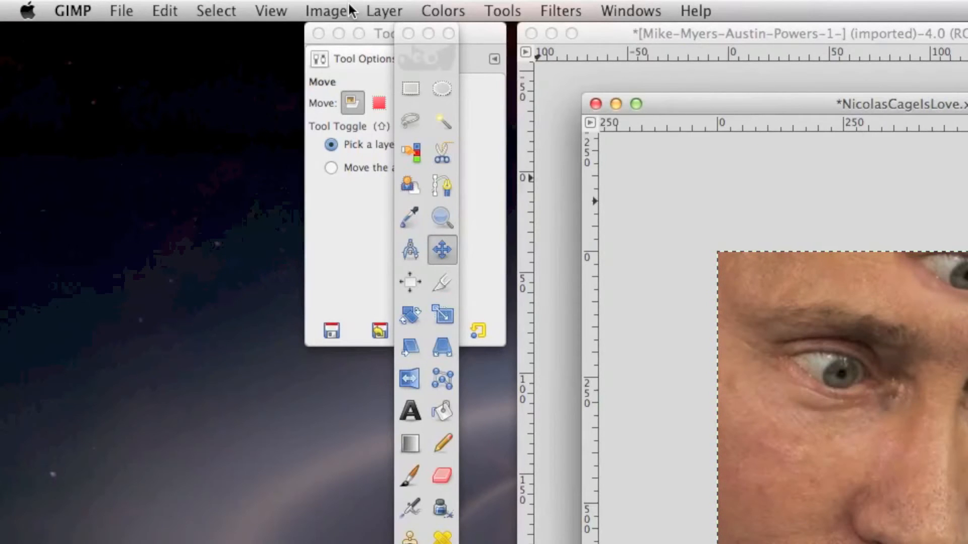
# Step: Convert the white color (ffffff) of the Guess.png line drawing to alpha
pyautogui.click(373, 10)
pyautogui.moveTo(416, 169)
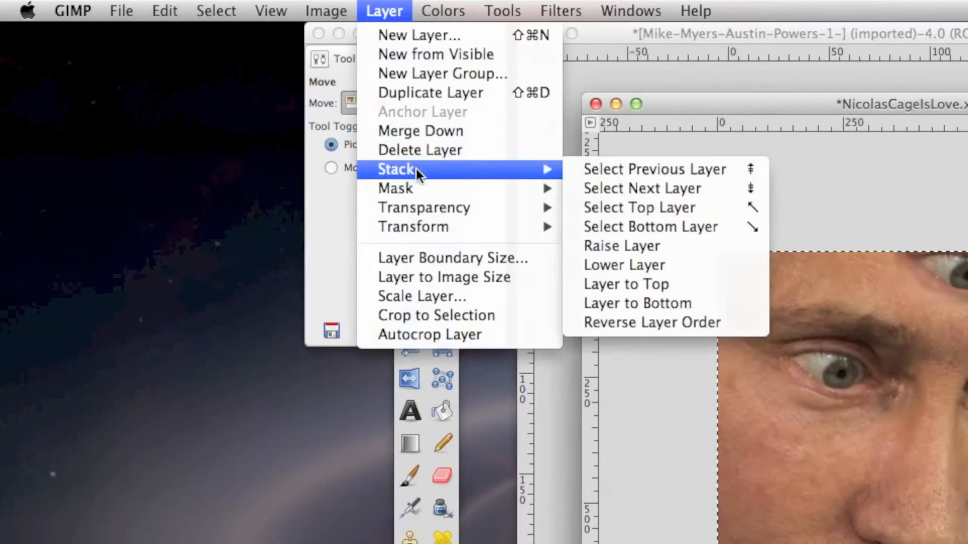
pyautogui.moveTo(425, 209)
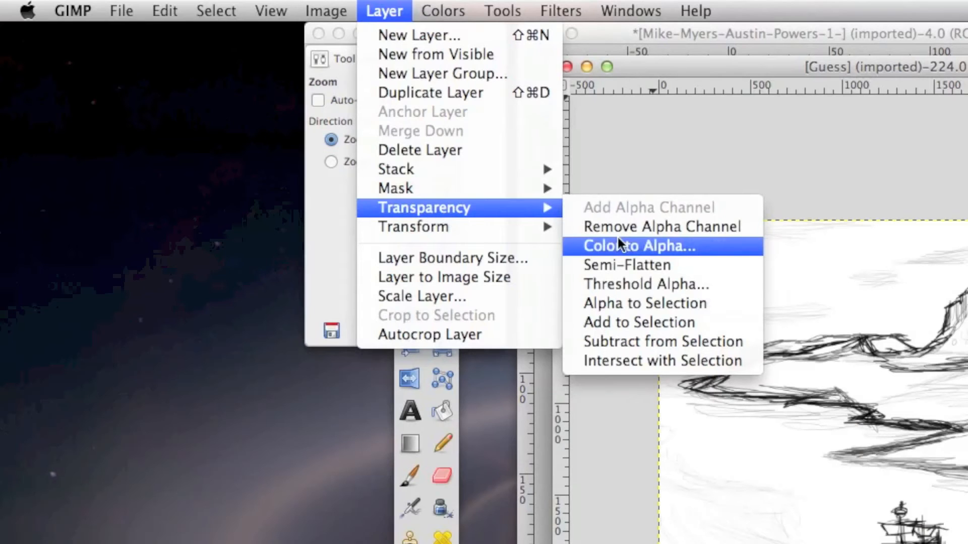
pyautogui.click(619, 245)
pyautogui.click(450, 445)
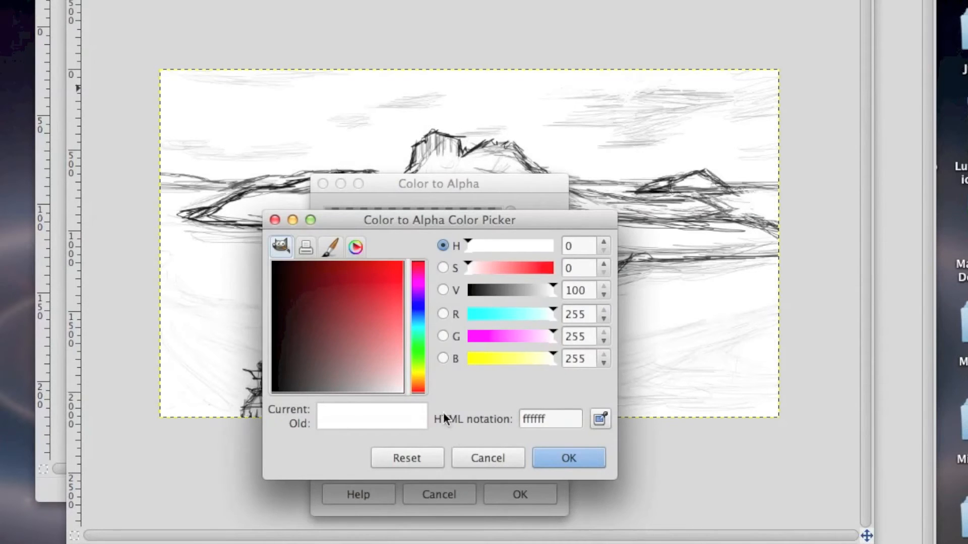
pyautogui.click(561, 458)
pyautogui.click(535, 487)
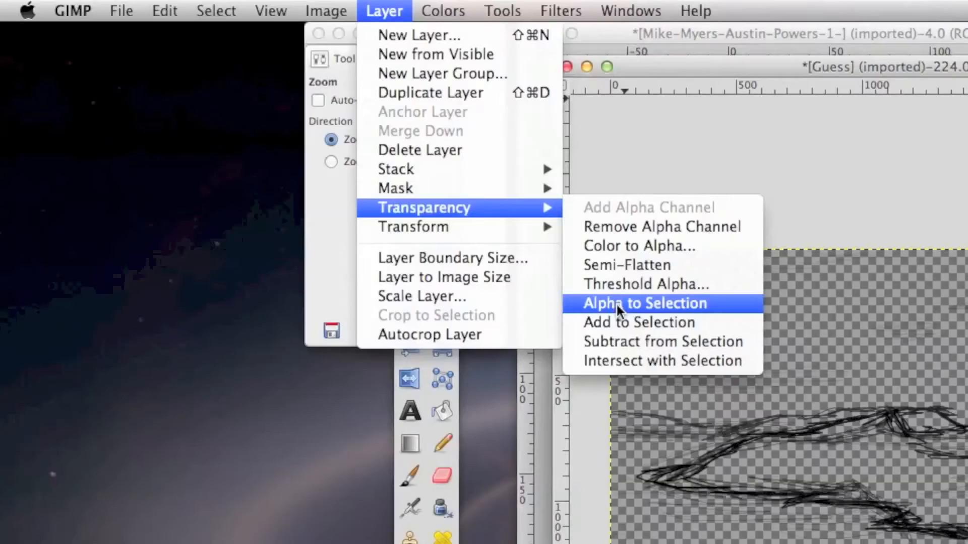
# Step: Create a selection from the alpha channel of the Guess.png drawing
pyautogui.click(616, 303)
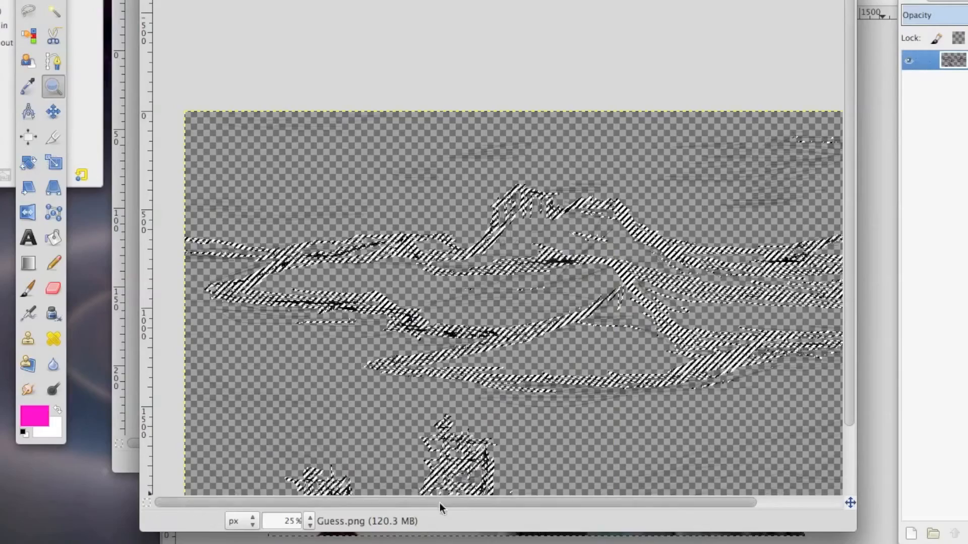
pyautogui.moveTo(440, 503); pyautogui.dragTo(487, 513)
pyautogui.press('-')
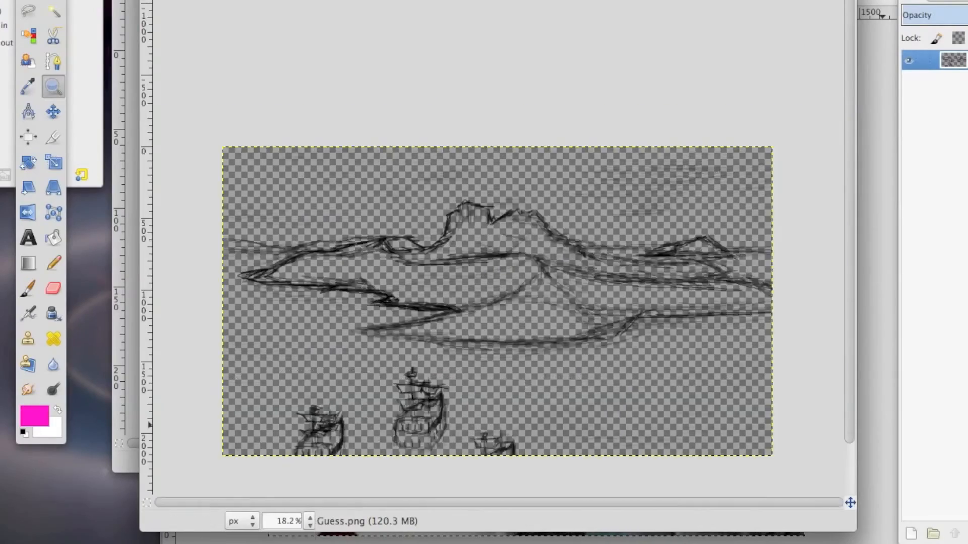
pyautogui.hotkey('ctrl', ',')
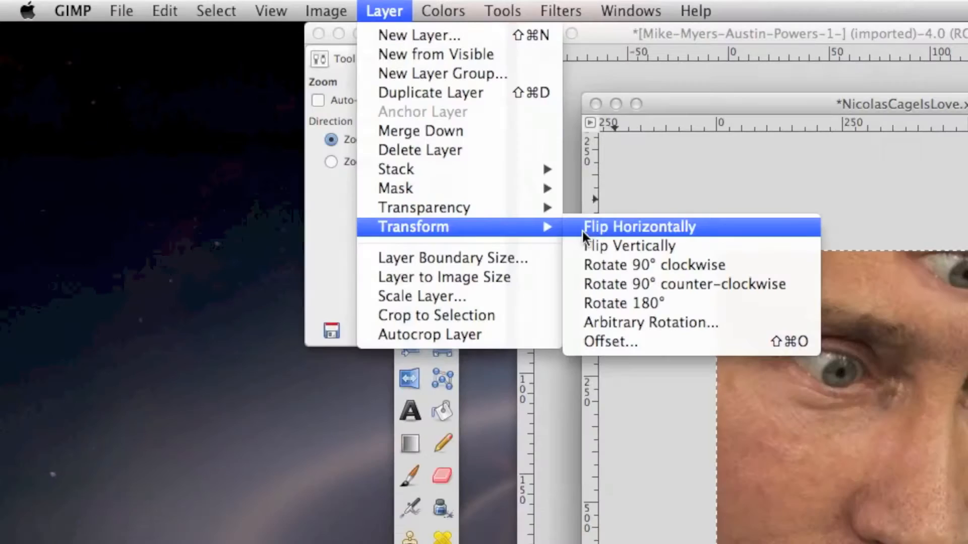
# Step: Flip the sunglasses layer nGjvR.png horizontally and flip it back
pyautogui.click(594, 229)
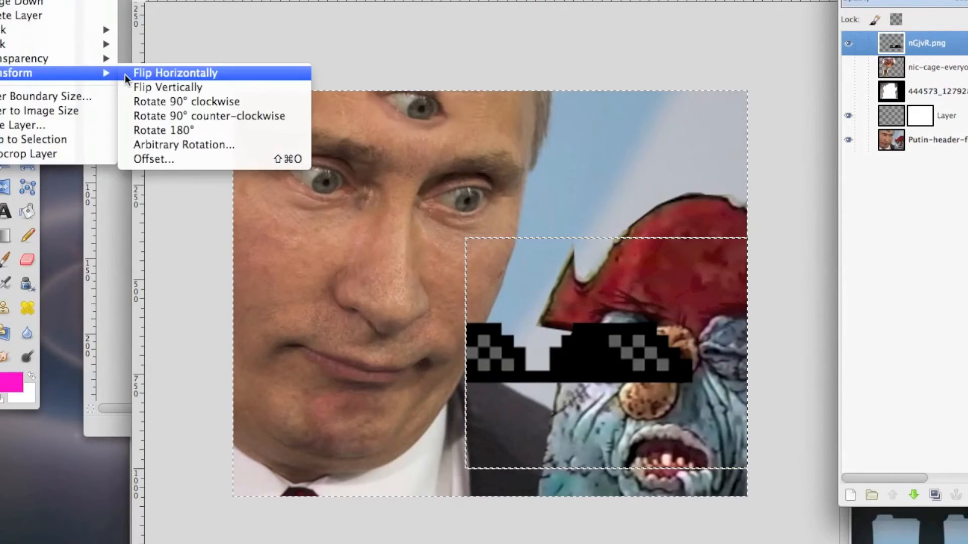
pyautogui.click(134, 69)
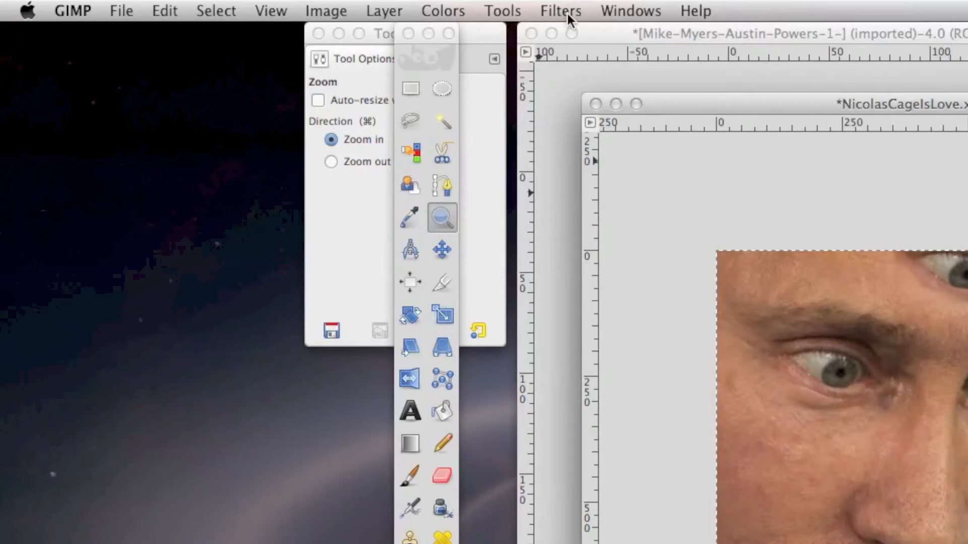
# Step: Switch the workspace to single-window mode
pyautogui.click(617, 12)
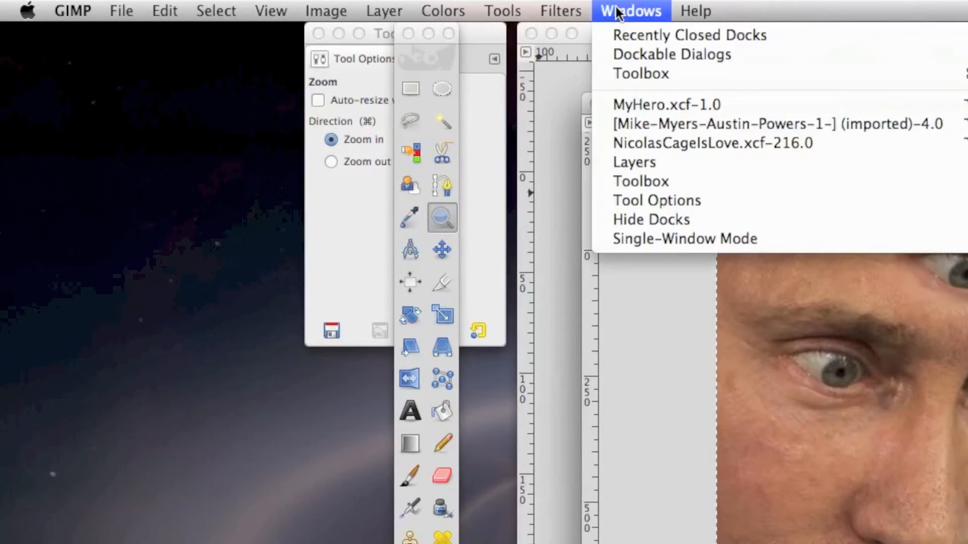
pyautogui.click(635, 244)
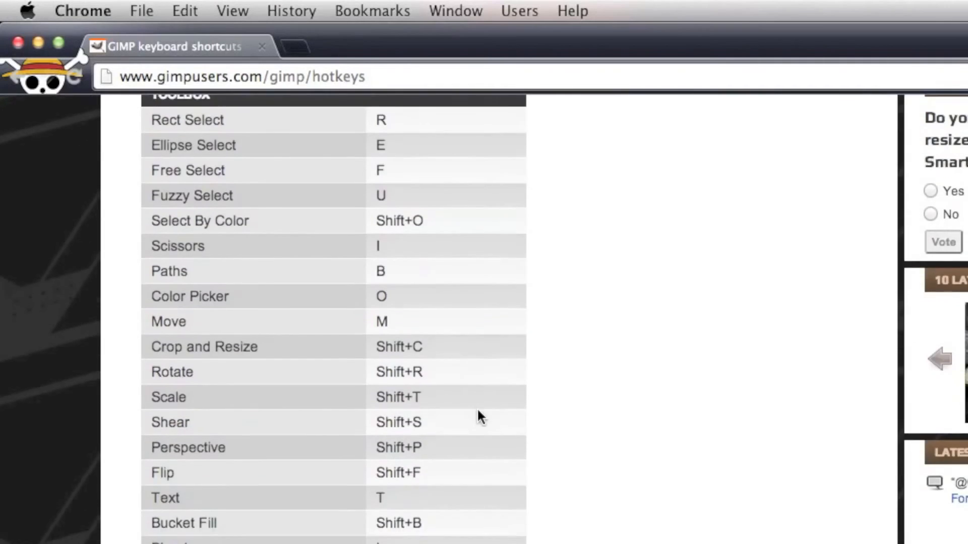
# Step: Examine the toolbox, file, dialog, edit and layer hotkeys on the gimpusers.com page in Chrome
pyautogui.scroll(-10, 477, 408)
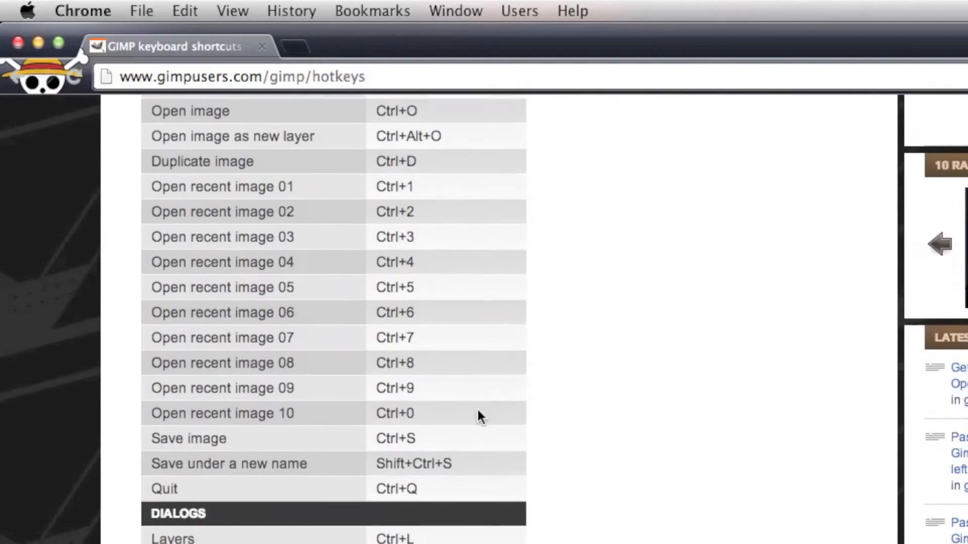
pyautogui.scroll(-20, 478, 410)
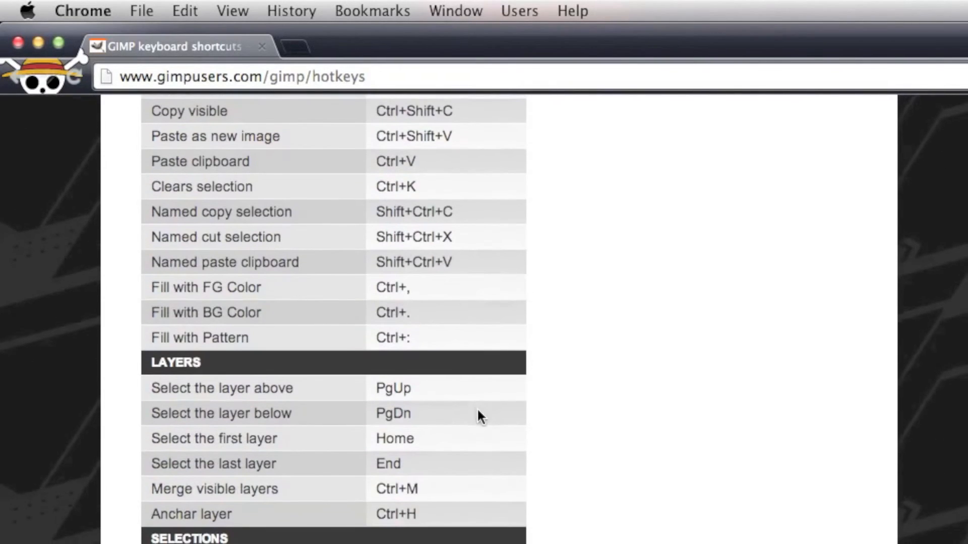
pyautogui.scroll(20, 477, 408)
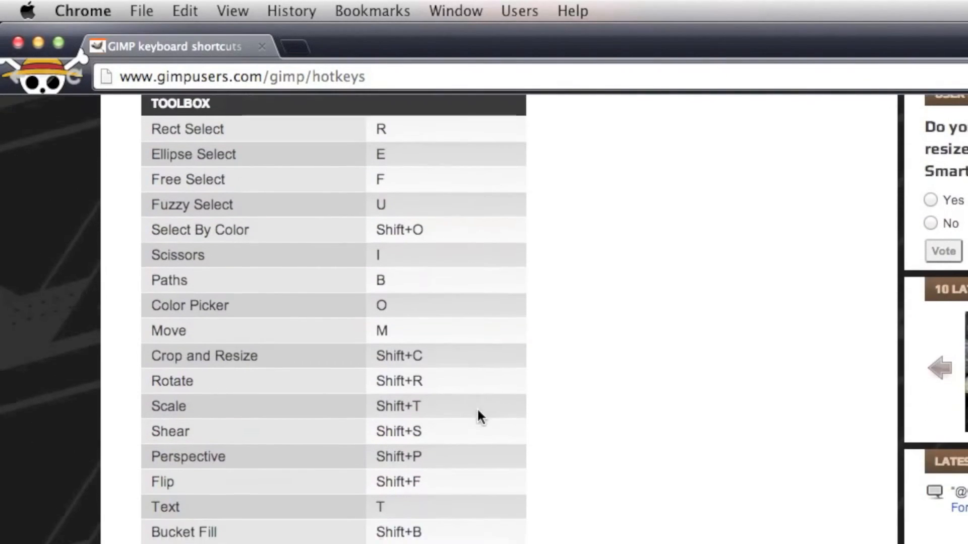
pyautogui.scroll(-8, 477, 407)
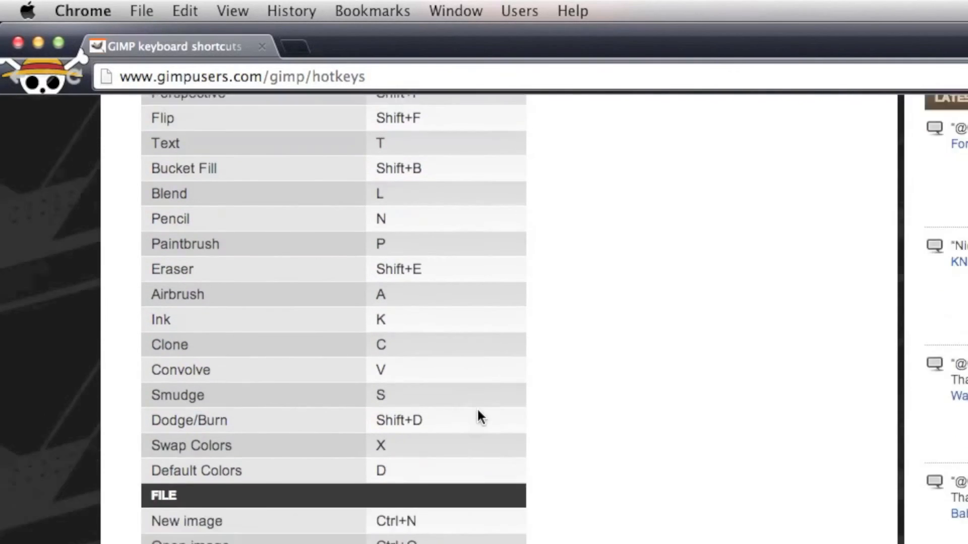
pyautogui.scroll(-15, 477, 411)
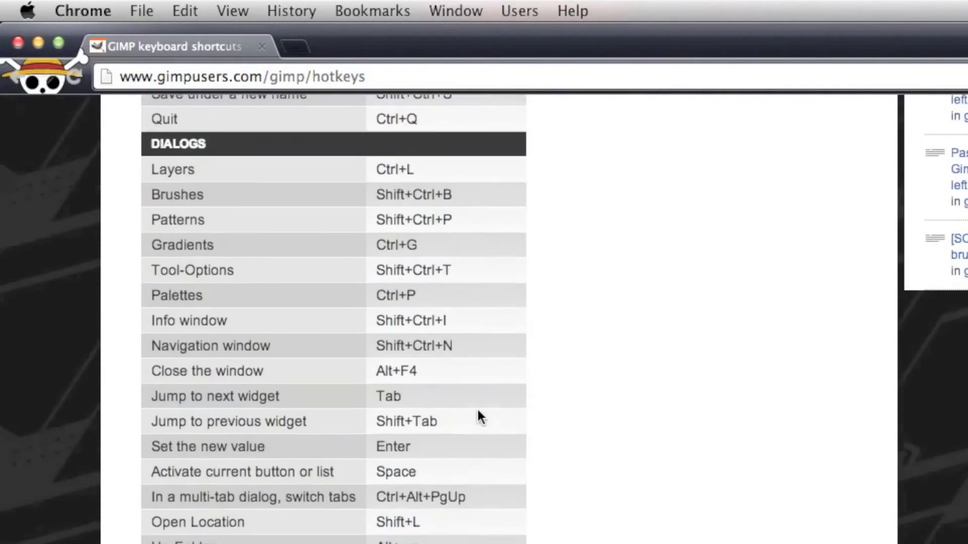
pyautogui.scroll(-15, 478, 410)
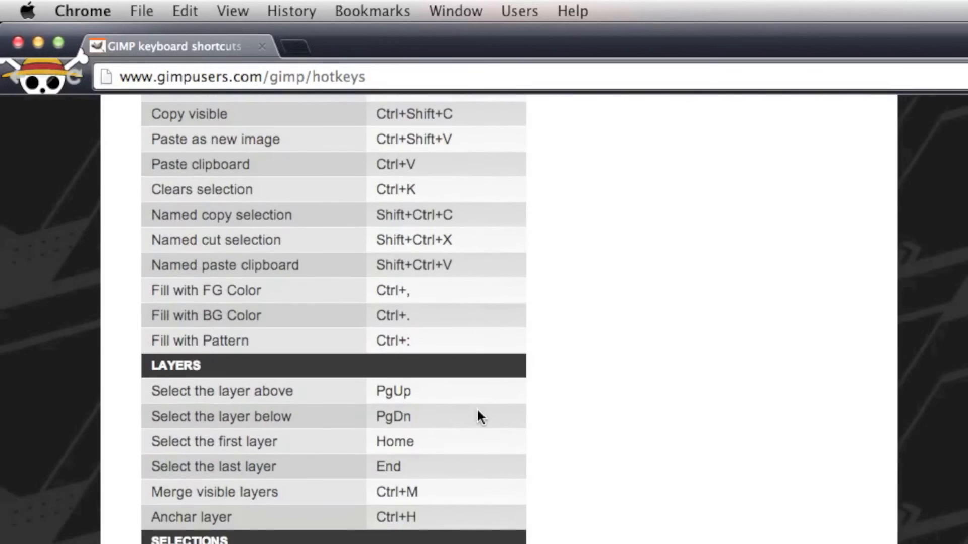
pyautogui.scroll(2, 477, 408)
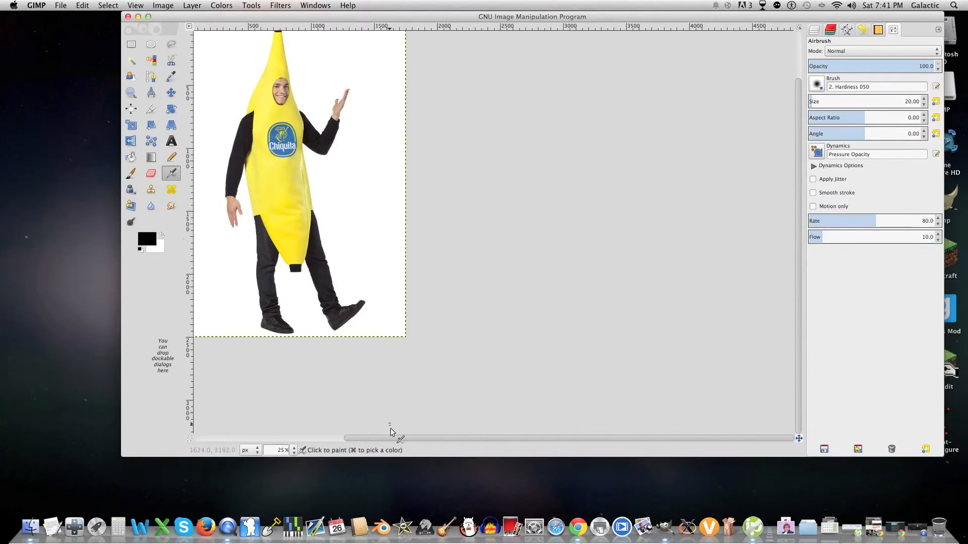
# Step: Crop the banana costume photo in GIMP to a region of about 968 × 512 pixels around the man's face
pyautogui.moveTo(388, 438); pyautogui.dragTo(283, 425)
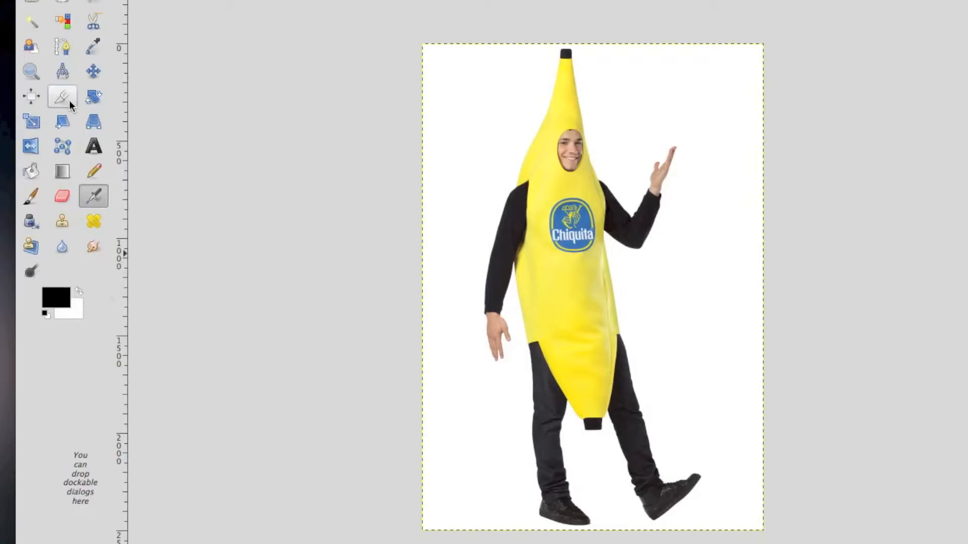
pyautogui.click(151, 108)
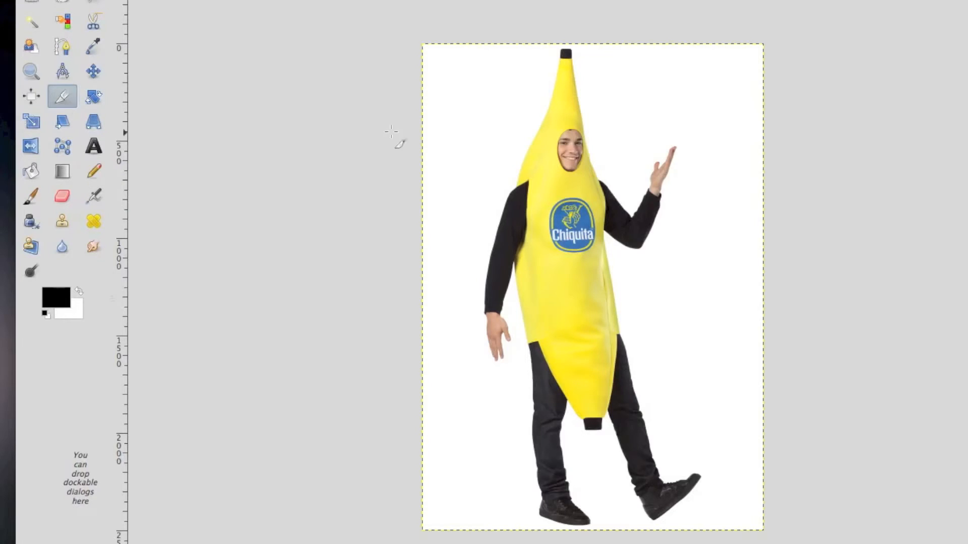
pyautogui.moveTo(484, 103); pyautogui.dragTo(664, 203)
pyautogui.press('Return')
# Step: Undo the crop and scale the banana costume image to 1080 × 1543 pixels
pyautogui.click(315, 7)
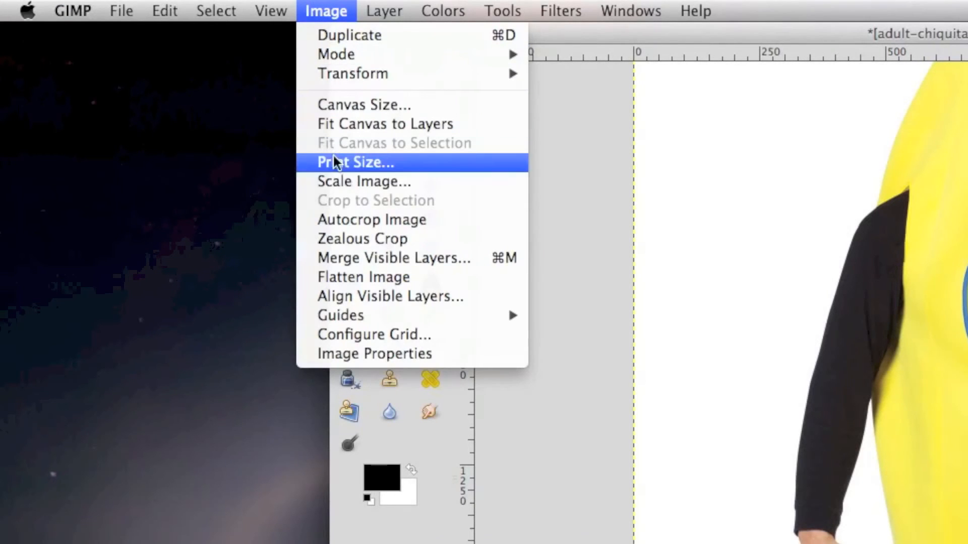
pyautogui.click(330, 179)
pyautogui.press('super+z')
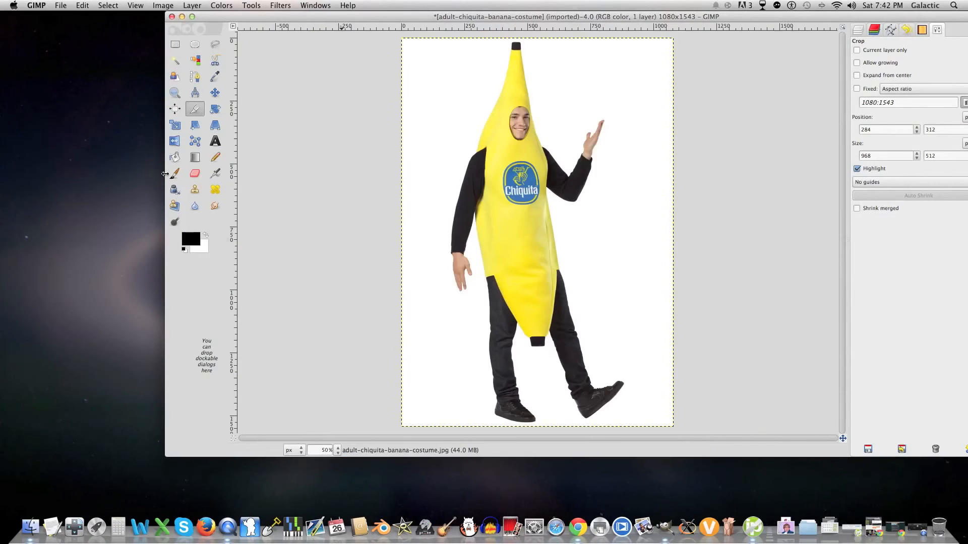
# Step: Check the colour mode options of the banana costume image
pyautogui.click(341, 12)
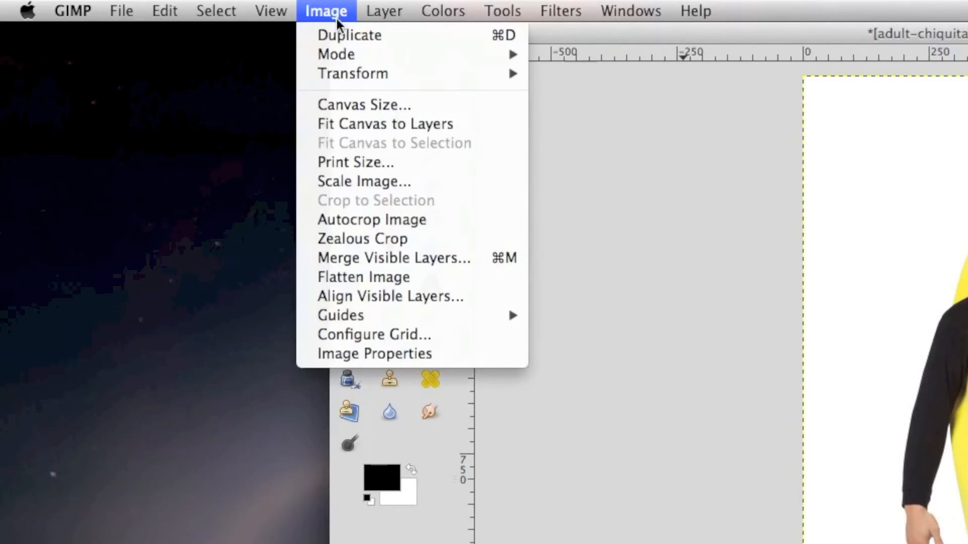
pyautogui.moveTo(338, 55)
pyautogui.click(572, 75)
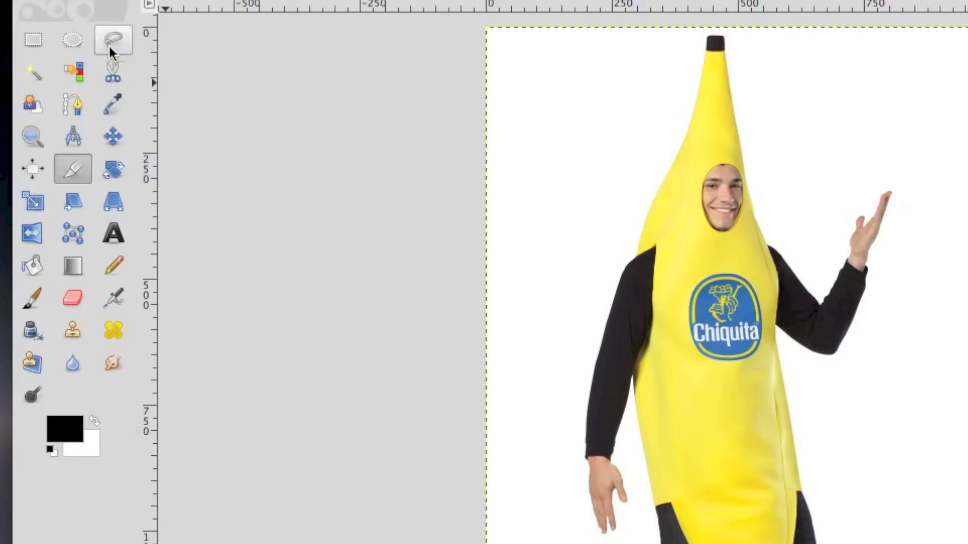
# Step: Outline the man in the banana costume with the Free Select tool and invert the selection
pyautogui.click(111, 48)
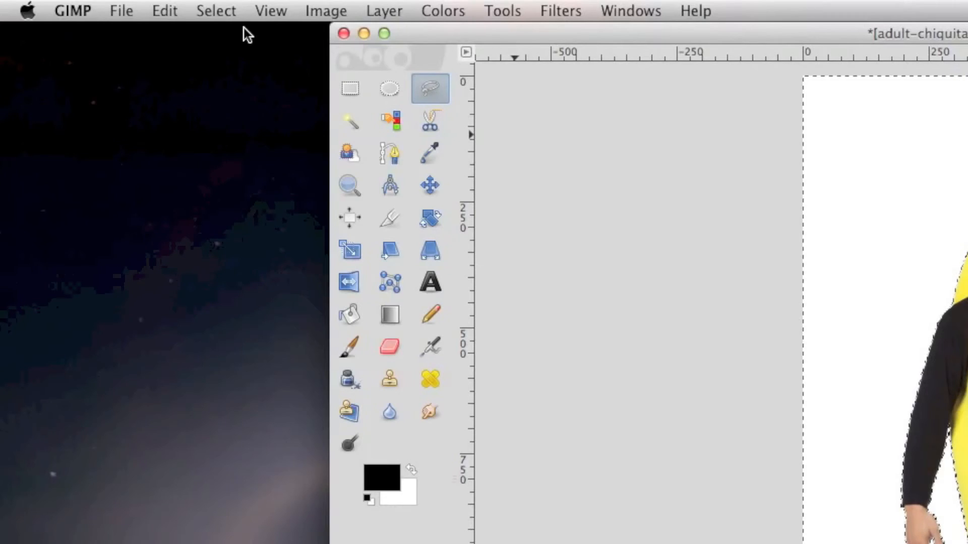
pyautogui.click(220, 11)
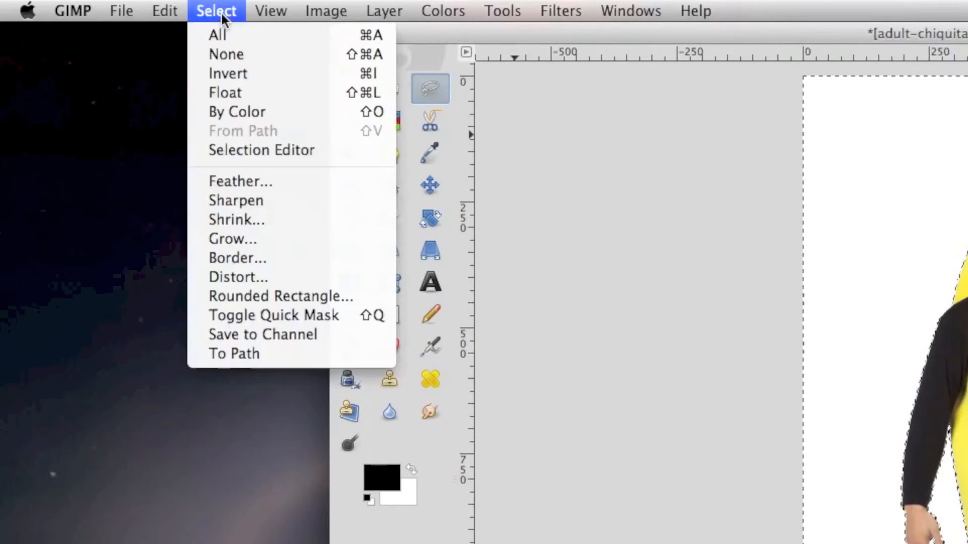
pyautogui.click(227, 75)
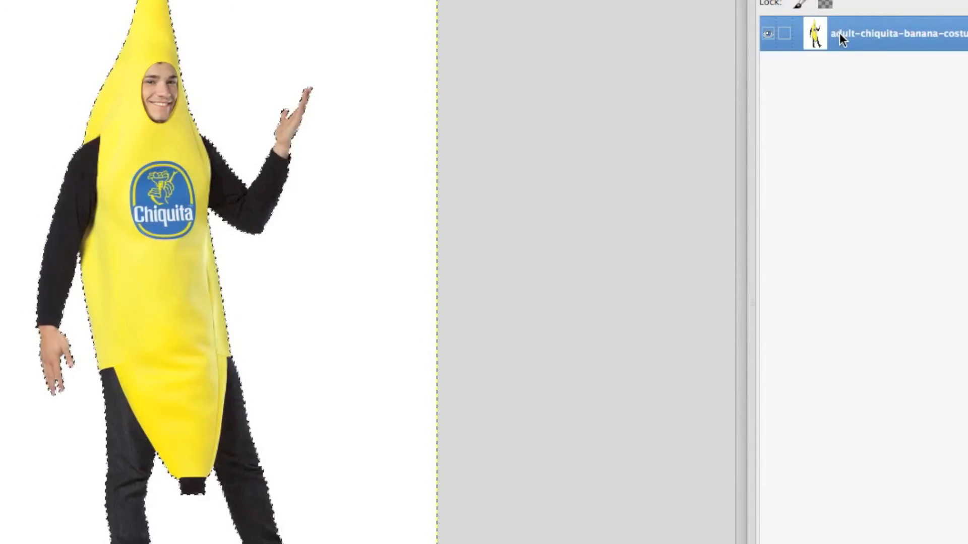
# Step: Add an alpha channel to the banana costume layer and clear the white background around the man
pyautogui.rightClick(839, 32)
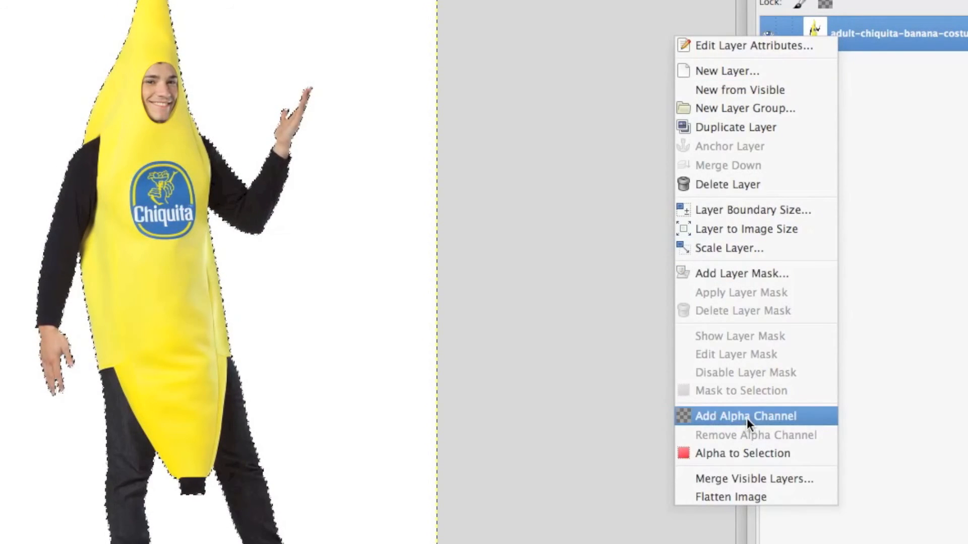
pyautogui.click(763, 417)
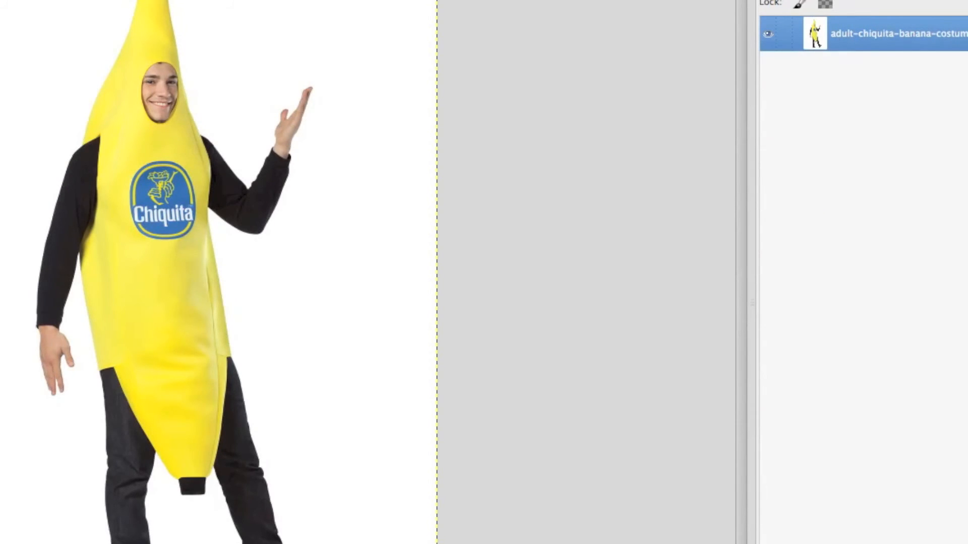
pyautogui.click(164, 10)
pyautogui.click(229, 259)
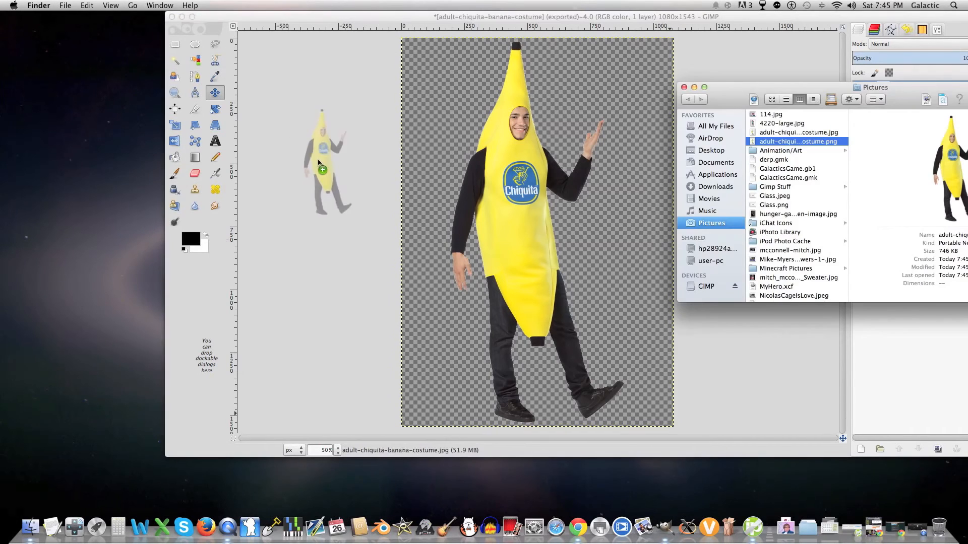
# Step: Check the exported banana costume PNG's transparency in Finder's Pictures folder and close the folder window
pyautogui.moveTo(337, 181); pyautogui.dragTo(935, 169)
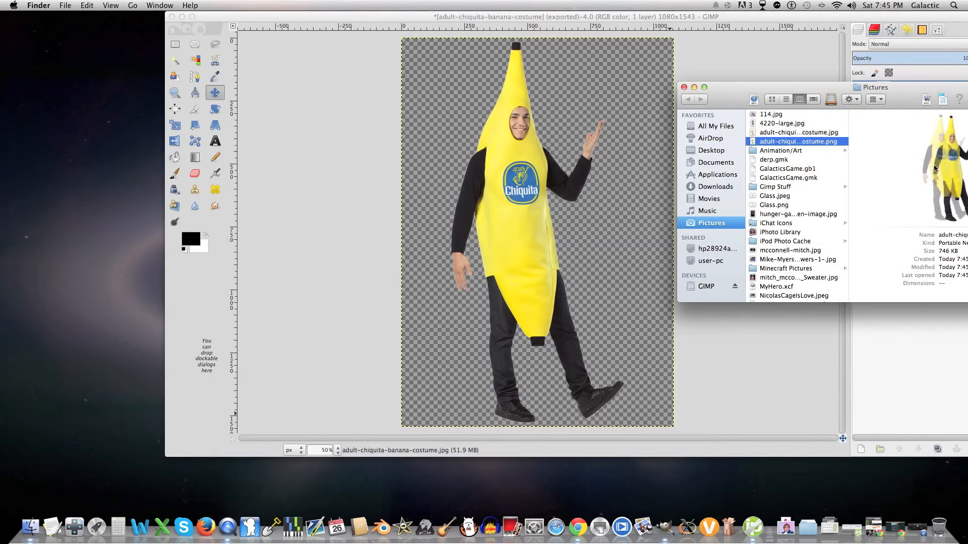
pyautogui.click(684, 88)
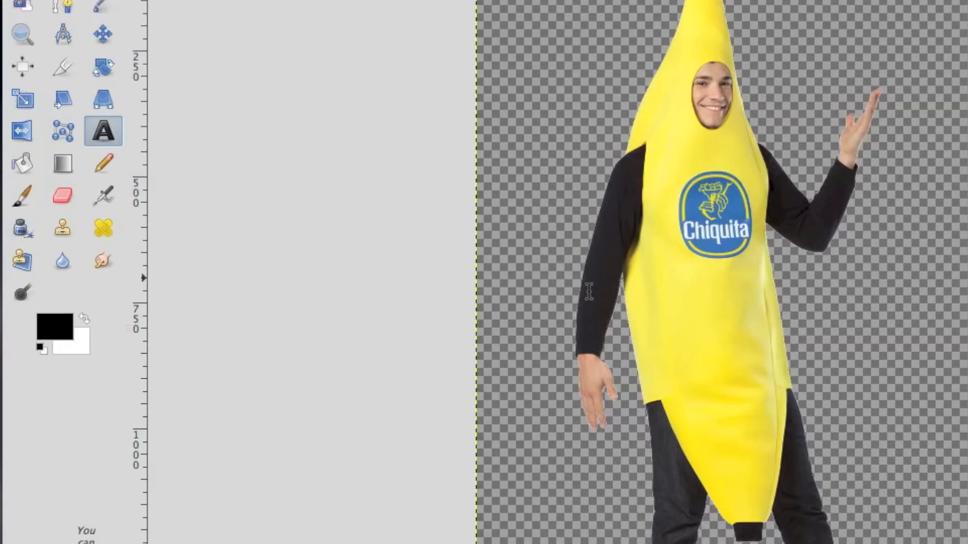
# Step: Add the text "Very Banana" on the costume below the Chiquita logo
pyautogui.moveTo(680, 300); pyautogui.dragTo(771, 334)
pyautogui.write('Verr')
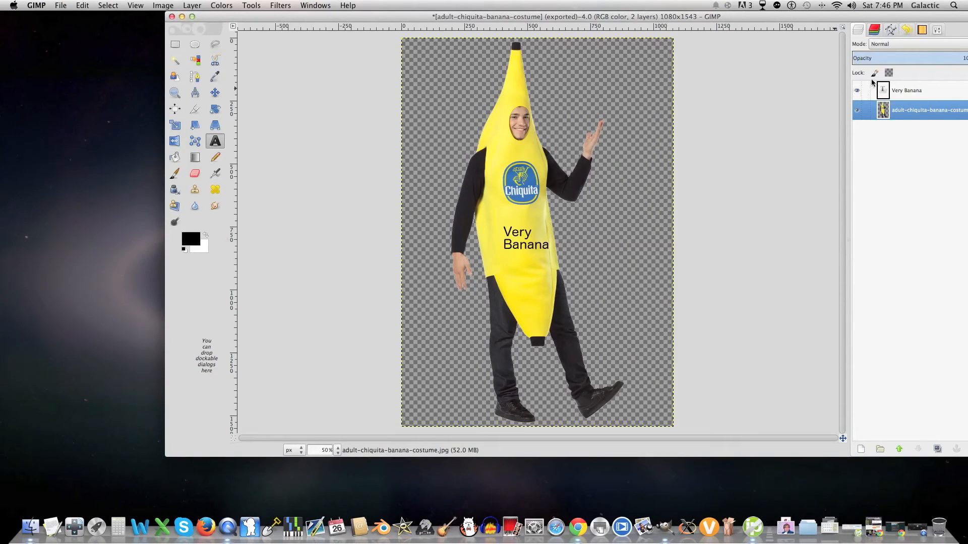
# Step: Open adult-chiquita-banana-costume.jpg from the Pictures folder as a separate image
pyautogui.click(61, 5)
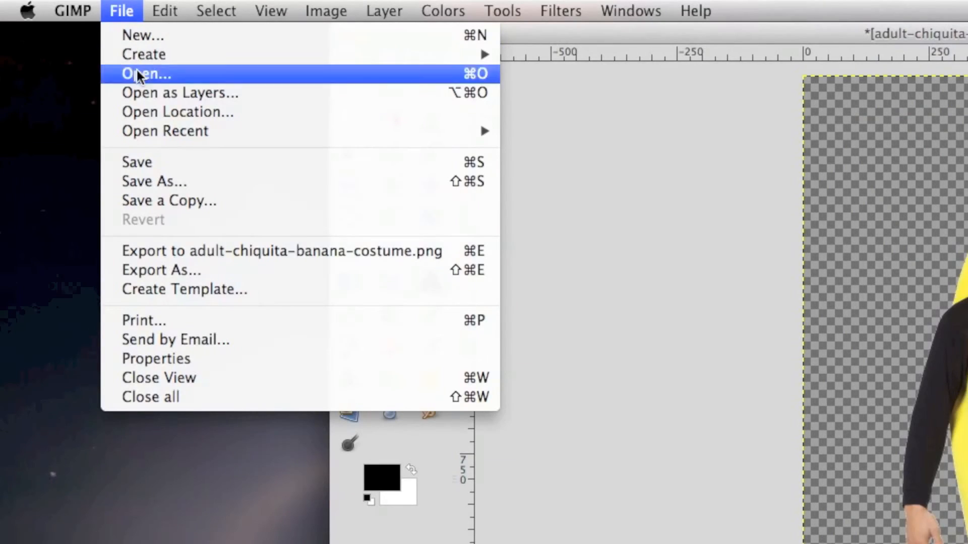
pyautogui.click(68, 35)
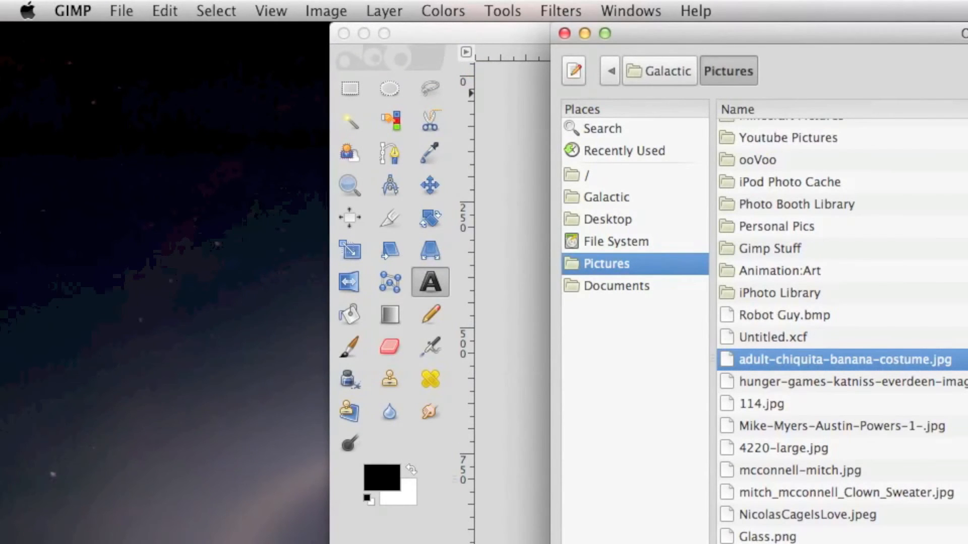
pyautogui.click(690, 340)
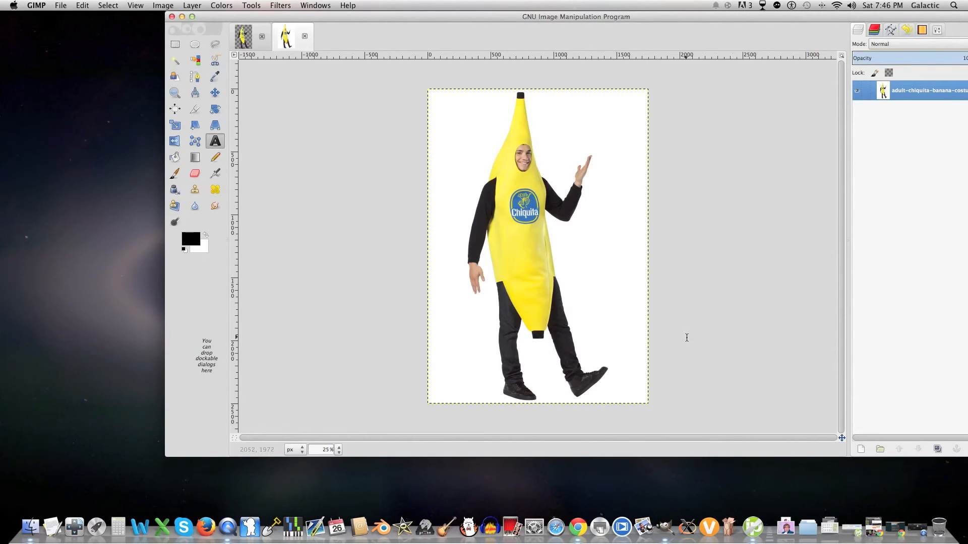
# Step: Open mitch_mcconnell_Clown_Sweater.jpg as a layer above the banana costume and add an alpha channel to it
pyautogui.click(58, 6)
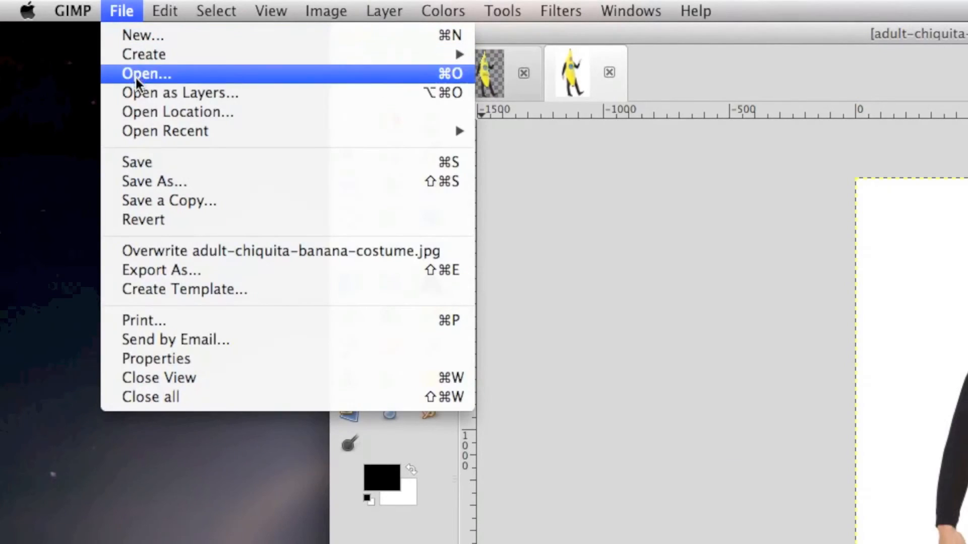
pyautogui.click(136, 89)
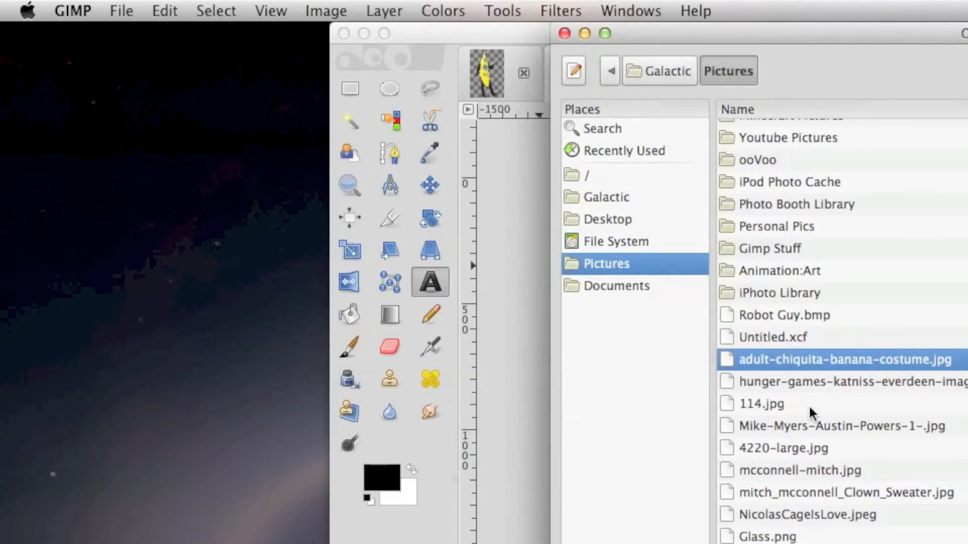
pyautogui.click(809, 492)
pyautogui.click(708, 344)
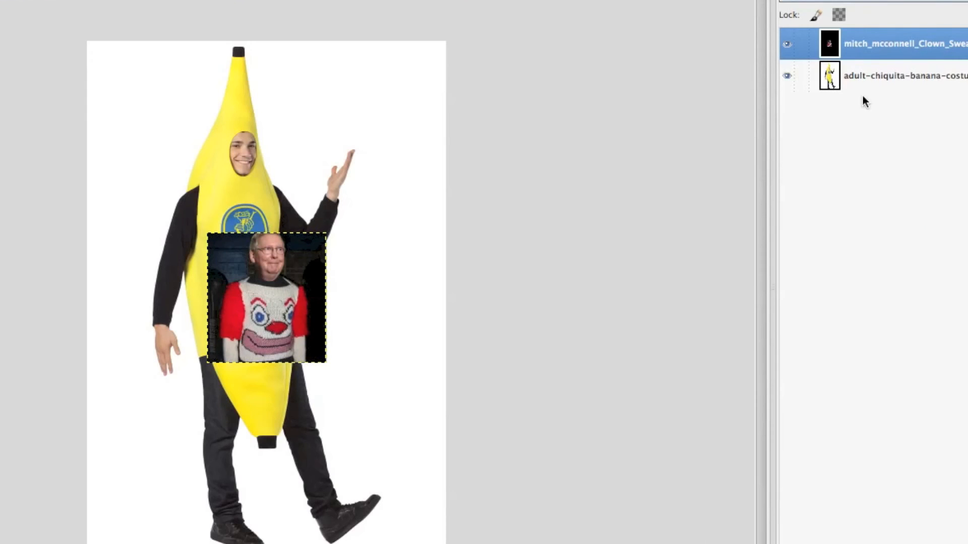
pyautogui.rightClick(845, 43)
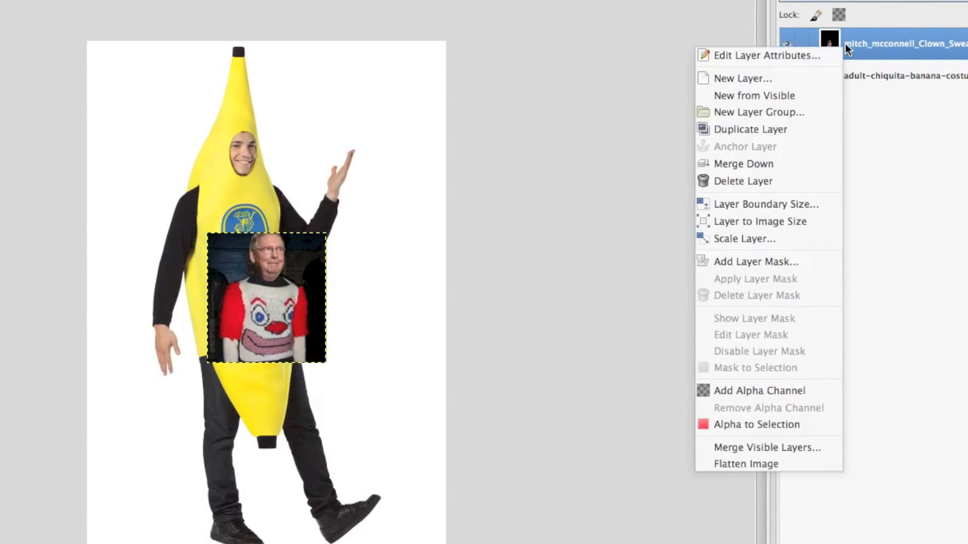
pyautogui.click(766, 391)
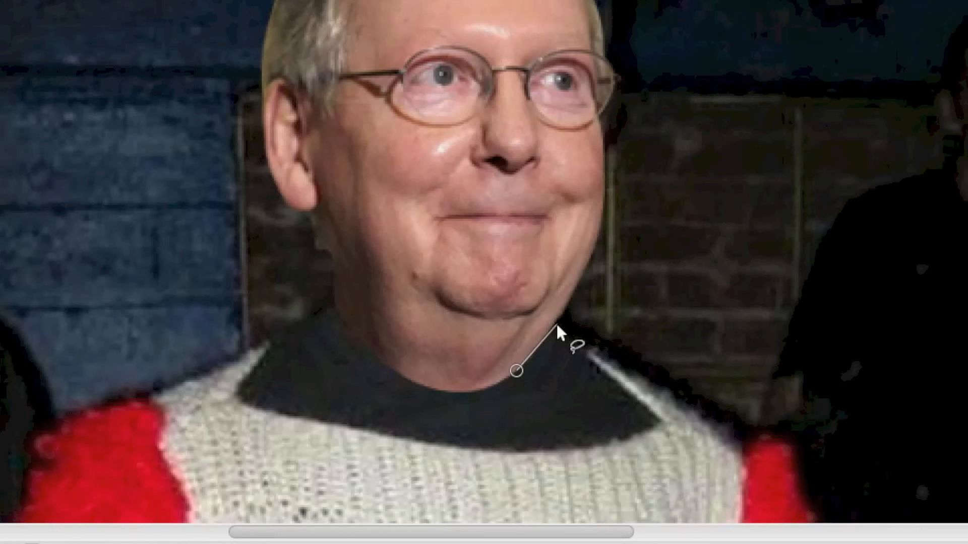
# Step: Trace a closed Free Select outline around the head in the clown sweater photo, including the glasses and neck
pyautogui.click(558, 313)
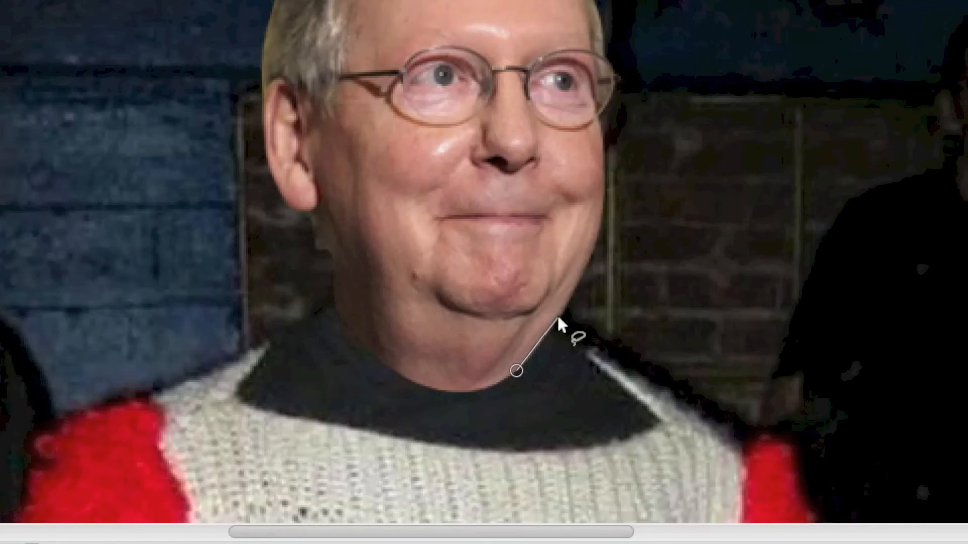
pyautogui.click(587, 265)
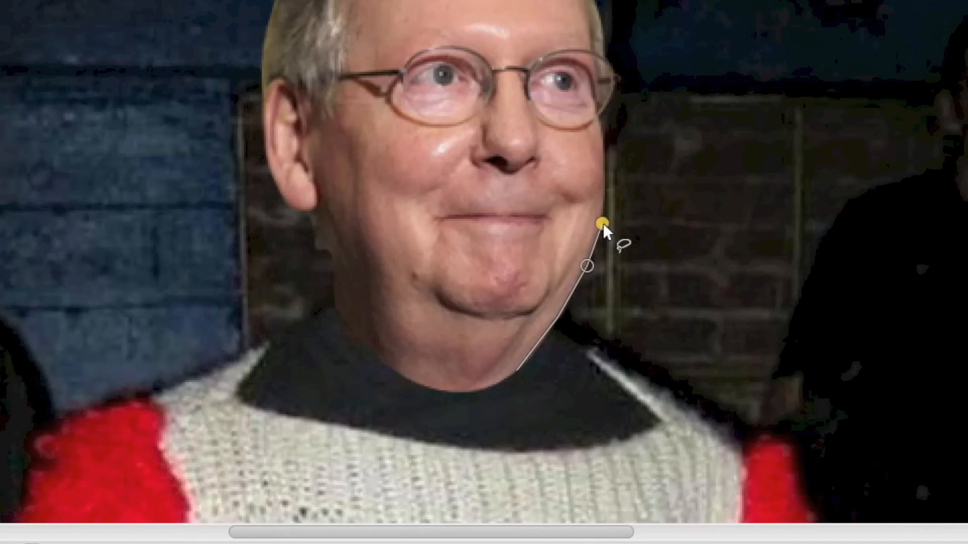
pyautogui.click(624, 258)
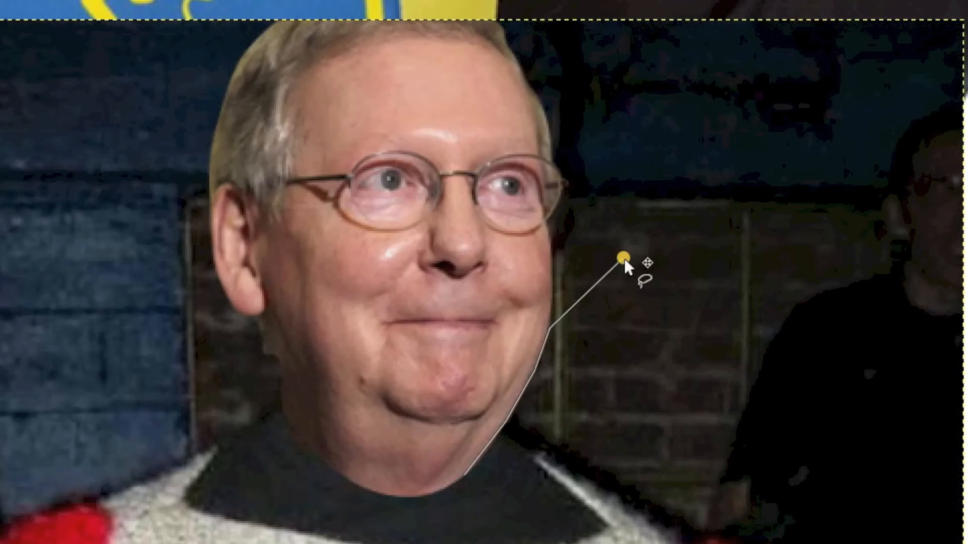
pyautogui.press('BackSpace')
pyautogui.press('BackSpace')
pyautogui.press('BackSpace')
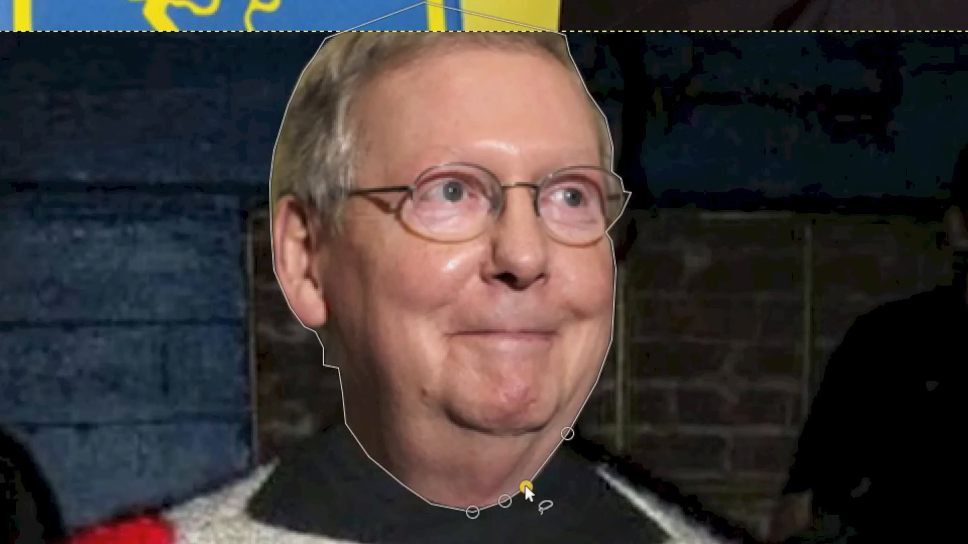
pyautogui.click(526, 487)
# Step: Invert the selection, clear everything around the head on the clown sweater layer, and deselect
pyautogui.click(216, 11)
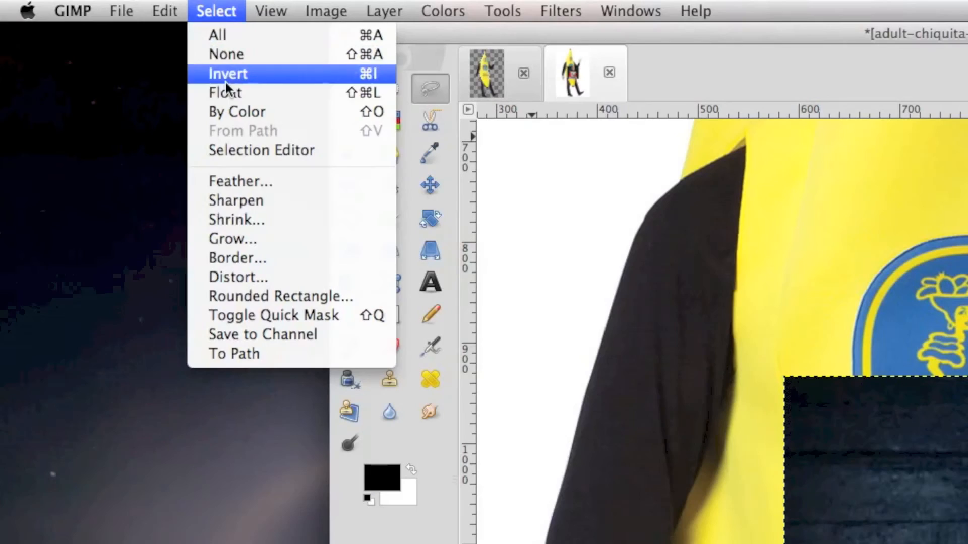
pyautogui.click(237, 74)
pyautogui.click(165, 11)
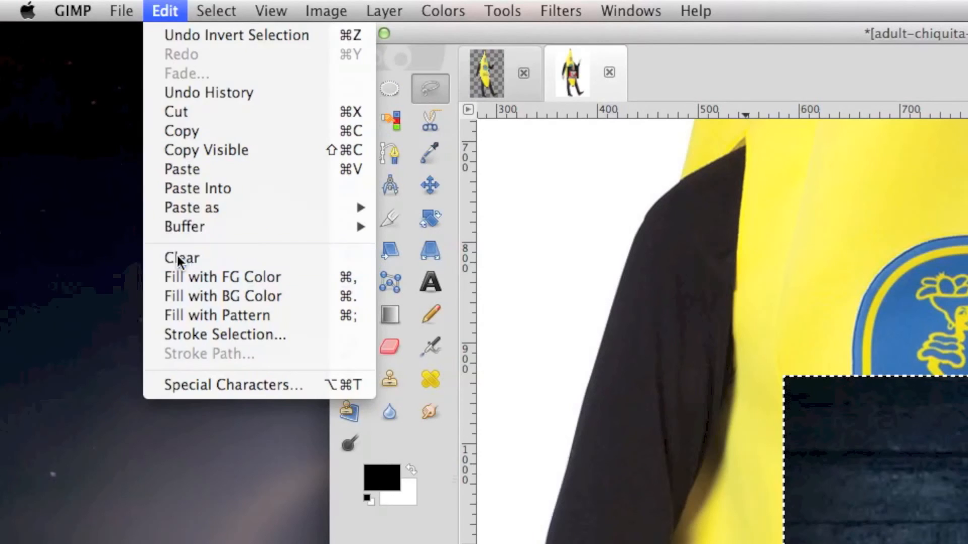
pyautogui.click(177, 256)
pyautogui.click(216, 11)
pyautogui.click(205, 51)
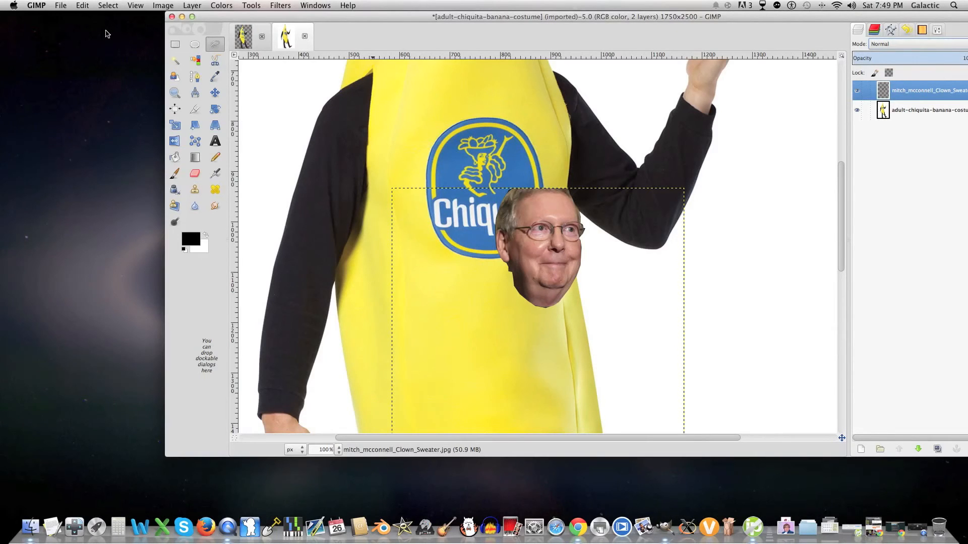
# Step: Autocrop the cut-out head layer and scale it by percentage with Cubic interpolation
pyautogui.click(192, 6)
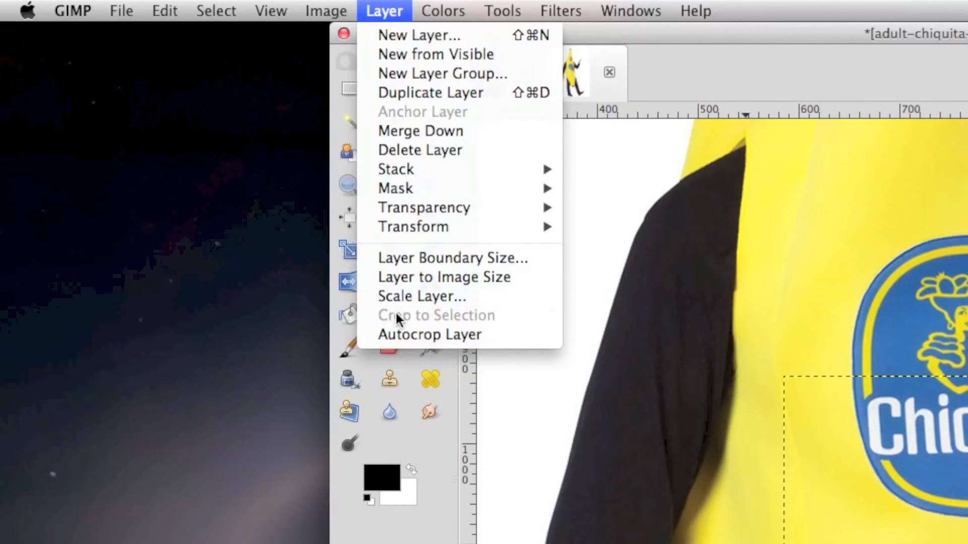
pyautogui.click(195, 164)
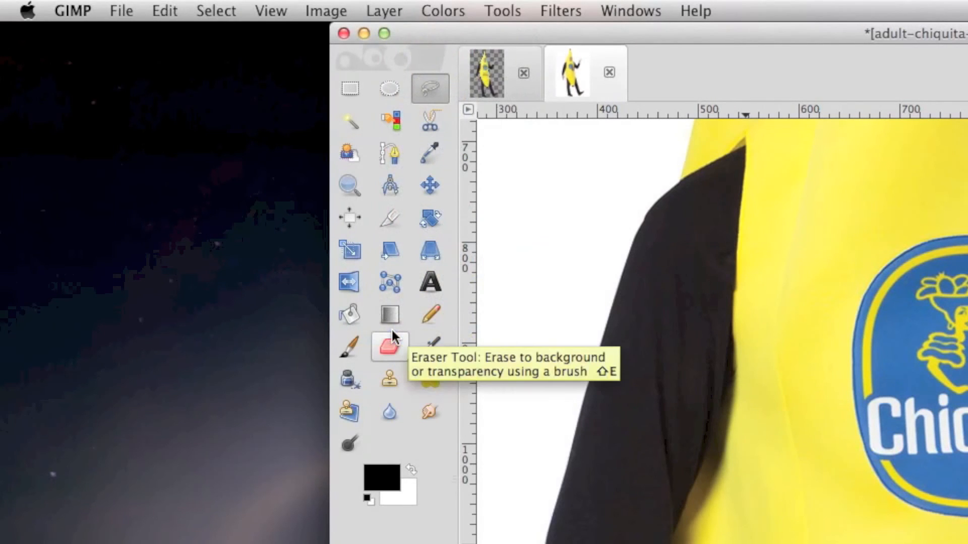
pyautogui.click(384, 11)
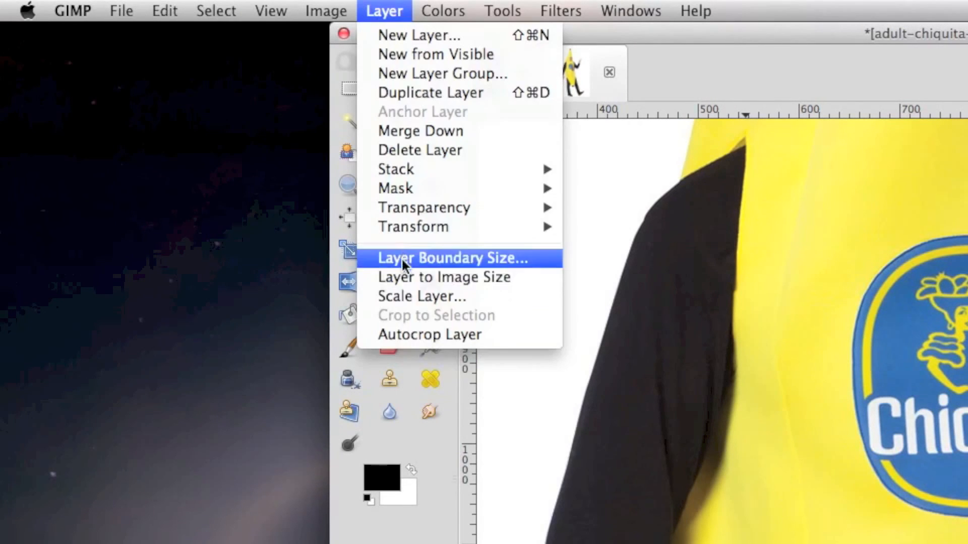
pyautogui.click(408, 294)
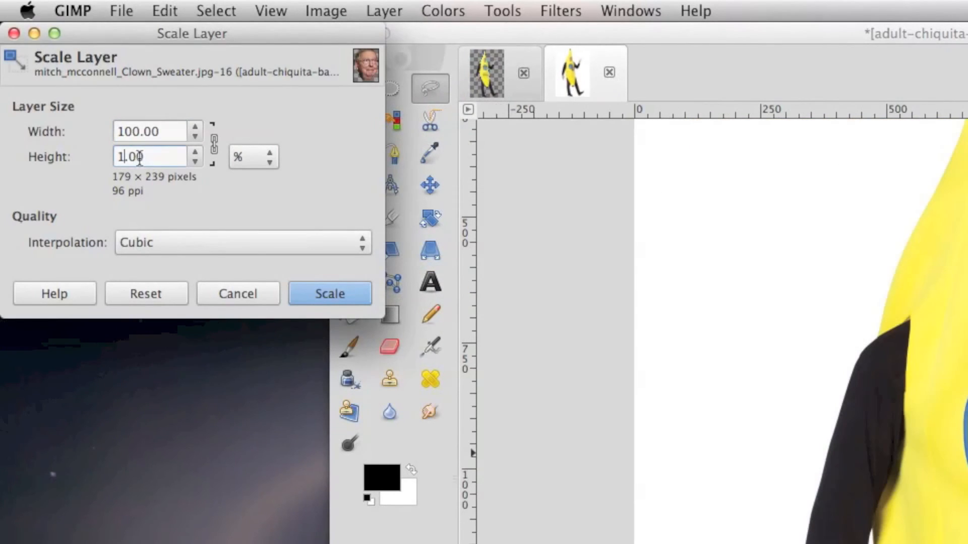
pyautogui.write('73')
pyautogui.press('Return')
pyautogui.click(325, 291)
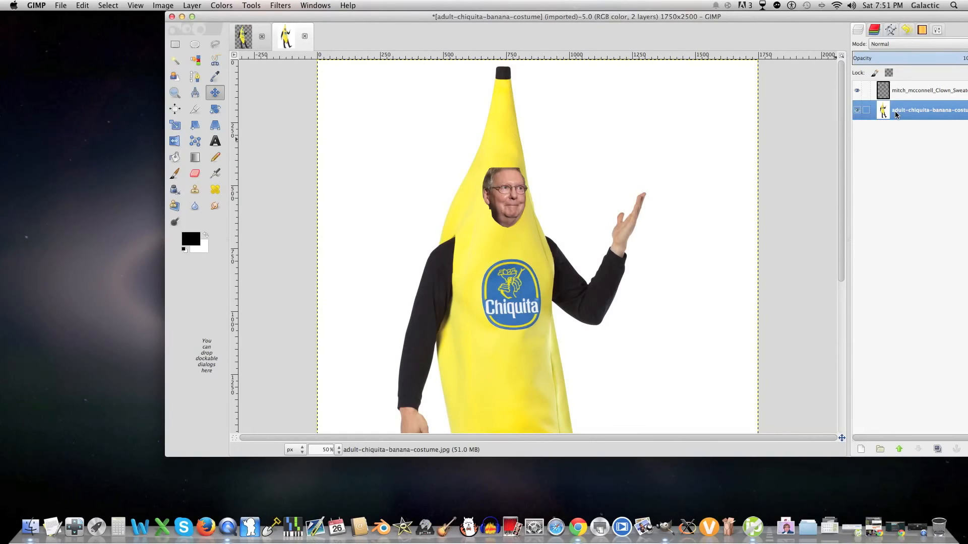
# Step: Raise the costume layer above the head layer, select the costume's face opening, and return the head layer to the top
pyautogui.moveTo(896, 114); pyautogui.dragTo(896, 92)
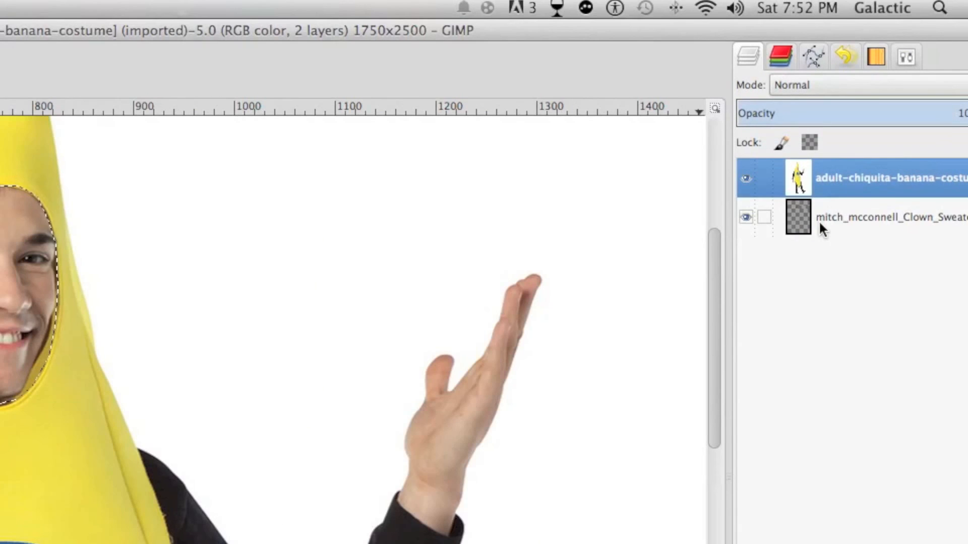
pyautogui.moveTo(819, 219); pyautogui.dragTo(815, 167)
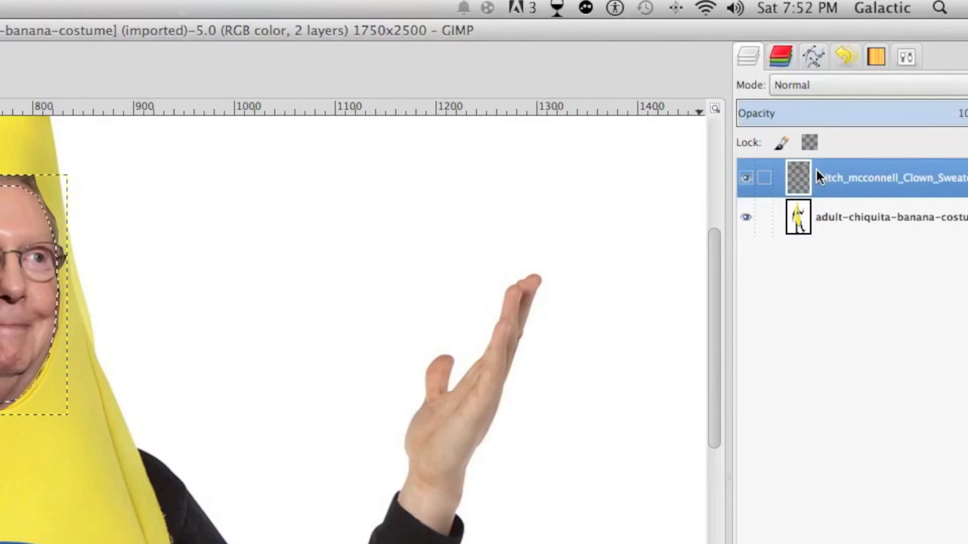
# Step: Invert the face-opening selection, clear the parts of the head layer outside the costume's opening, and deselect
pyautogui.click(199, 13)
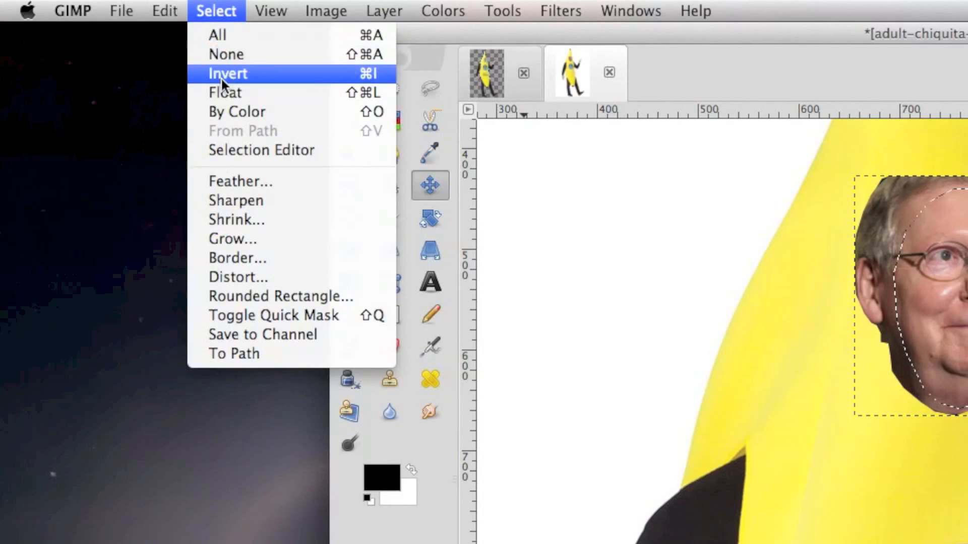
pyautogui.click(220, 77)
pyautogui.click(165, 11)
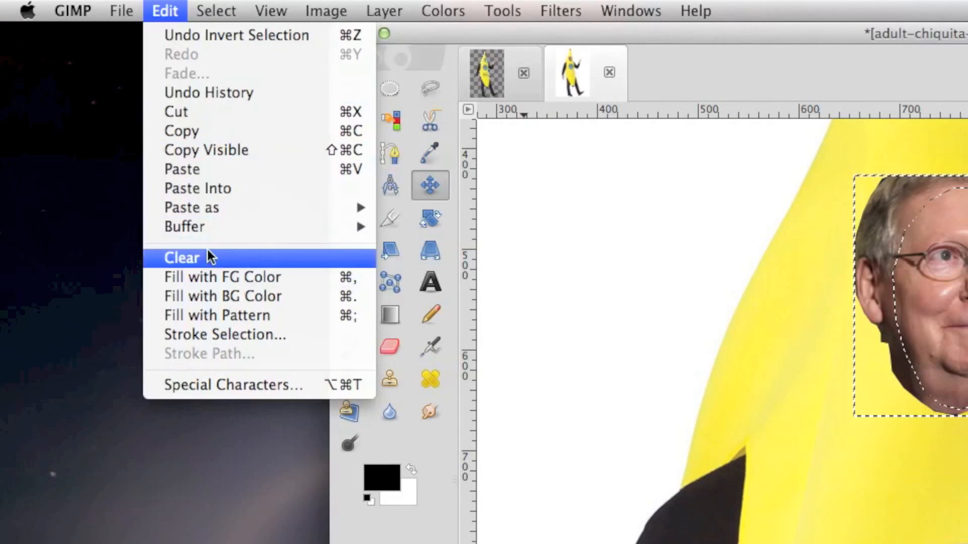
pyautogui.click(207, 252)
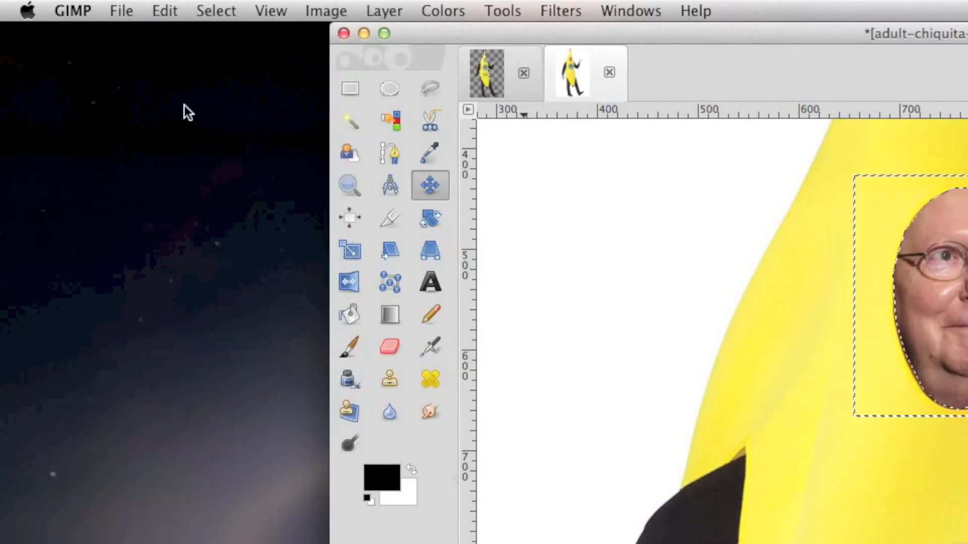
pyautogui.click(216, 11)
pyautogui.click(211, 54)
# Step: Outline the thin sliver along the upper edge of the face with Free Select and clear it from the head layer
pyautogui.click(406, 122)
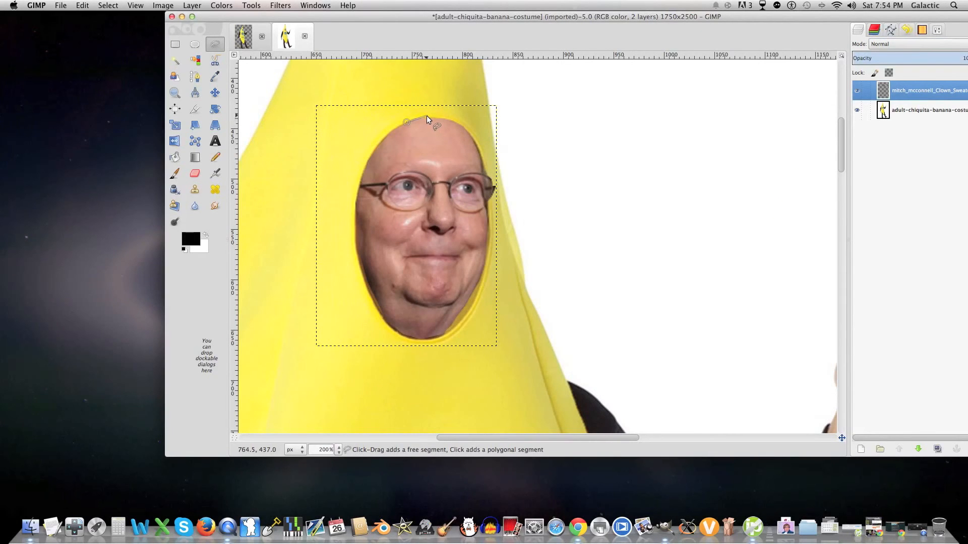
pyautogui.click(426, 116)
pyautogui.click(405, 117)
pyautogui.click(406, 120)
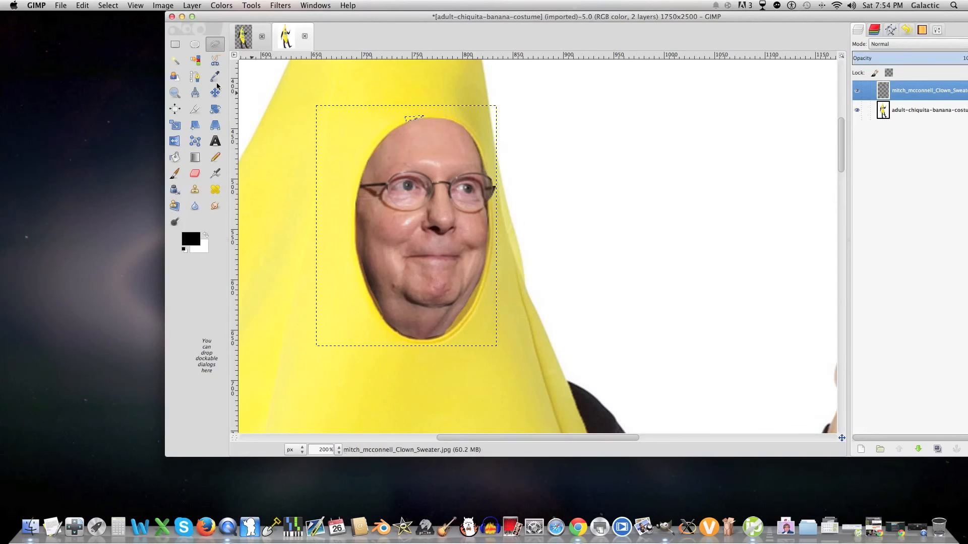
pyautogui.click(79, 6)
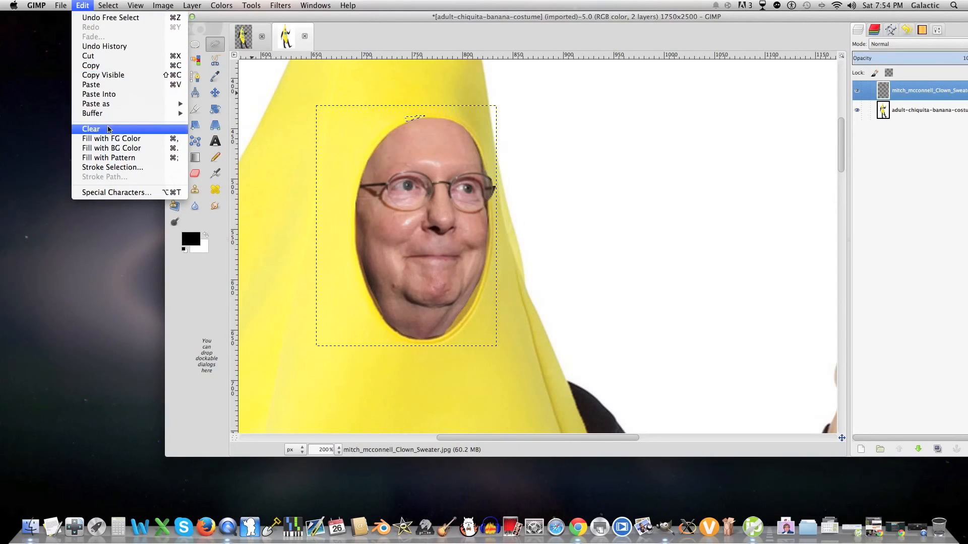
pyautogui.click(107, 127)
# Step: Open the image export for the finished head swap and enter Leonardo Davinci as the JPG file name
pyautogui.click(60, 5)
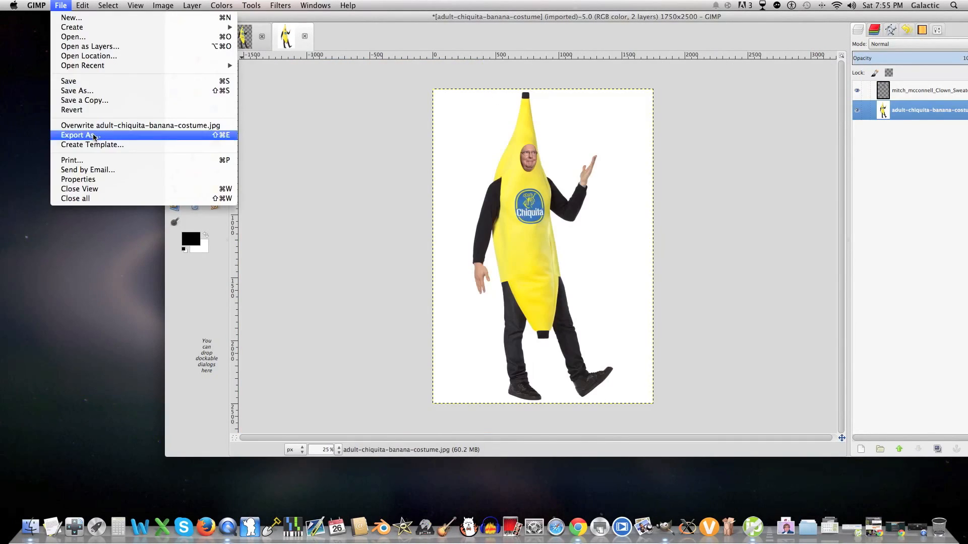
pyautogui.click(94, 135)
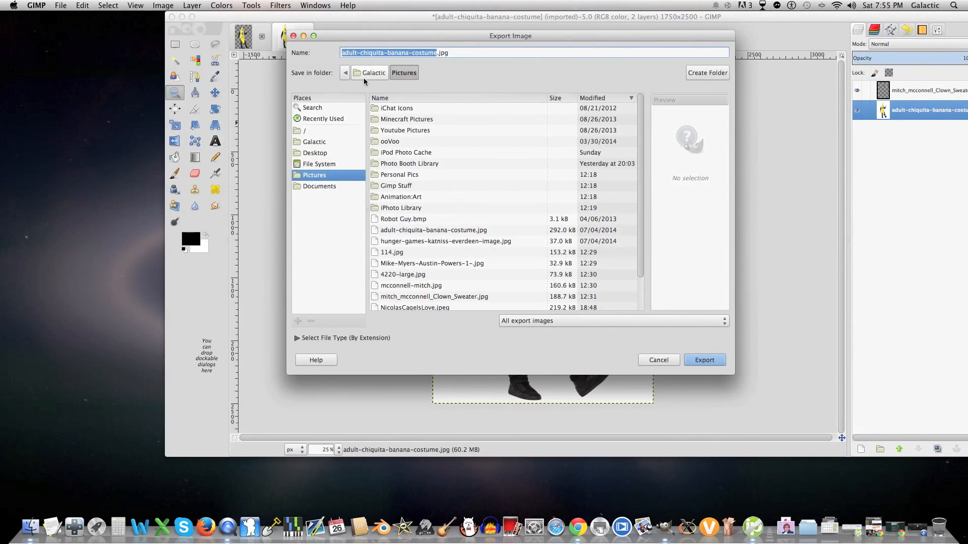
pyautogui.write('Leonardo')
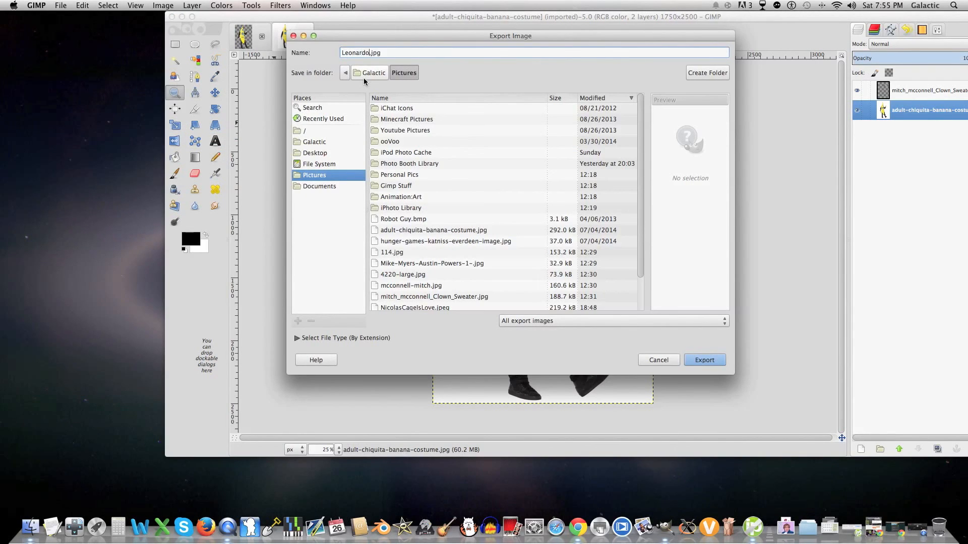
pyautogui.write('Davinci')
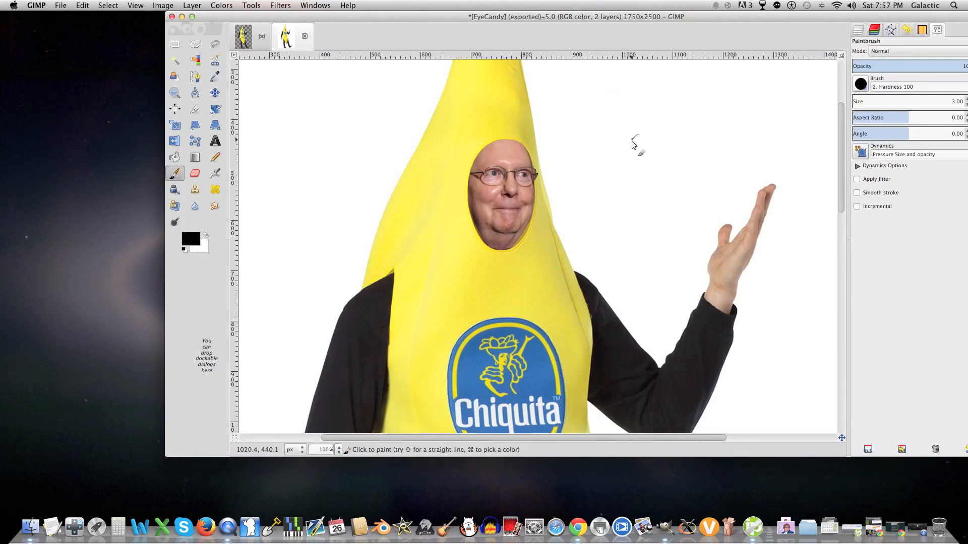
# Step: Sketch a small figure's head, torso and arms with the black size 3 Paintbrush on the white area beside the raised hand
pyautogui.moveTo(640, 132); pyautogui.dragTo(639, 133)
pyautogui.moveTo(629, 159); pyautogui.dragTo(653, 214)
pyautogui.moveTo(655, 151)
pyautogui.mouseDown()
pyautogui.moveTo(674, 199)
pyautogui.moveTo(718, 192)
pyautogui.moveTo(630, 181)
pyautogui.moveTo(687, 168)
pyautogui.moveTo(705, 193)
pyautogui.mouseUp()
pyautogui.press('super+z')
pyautogui.press('super+z')
pyautogui.press('super+z')
pyautogui.moveTo(694, 192); pyautogui.dragTo(710, 205)
pyautogui.press('super+z')
pyautogui.moveTo(695, 175); pyautogui.dragTo(700, 196)
pyautogui.moveTo(631, 162); pyautogui.dragTo(636, 160)
pyautogui.moveTo(653, 213)
pyautogui.mouseDown()
pyautogui.moveTo(665, 229)
pyautogui.moveTo(634, 246)
pyautogui.moveTo(660, 234)
pyautogui.moveTo(674, 245)
pyautogui.moveTo(661, 309)
pyautogui.mouseUp()
pyautogui.moveTo(686, 241); pyautogui.dragTo(669, 312)
pyautogui.press('super+z')
pyautogui.press('super+z')
pyautogui.press('super+z')
pyautogui.press('super+z')
# Step: Sketch the figure's hips and legs with loose Paintbrush strokes, one leg bent and the other extending downward
pyautogui.moveTo(650, 235); pyautogui.dragTo(658, 245)
pyautogui.moveTo(674, 212); pyautogui.dragTo(681, 245)
pyautogui.moveTo(678, 245); pyautogui.dragTo(661, 302)
pyautogui.moveTo(658, 304); pyautogui.dragTo(652, 317)
pyautogui.moveTo(665, 224); pyautogui.dragTo(653, 302)
pyautogui.moveTo(658, 287); pyautogui.dragTo(643, 325)
# Step: Add strokes along the sketched figure's torso, waist, shoulder and upper arm to firm up the body outline
pyautogui.moveTo(650, 164); pyautogui.dragTo(663, 211)
pyautogui.moveTo(653, 214); pyautogui.dragTo(681, 218)
pyautogui.moveTo(658, 161); pyautogui.dragTo(695, 172)
pyautogui.moveTo(651, 154)
pyautogui.mouseDown()
pyautogui.moveTo(625, 155)
pyautogui.moveTo(655, 158)
pyautogui.mouseUp()
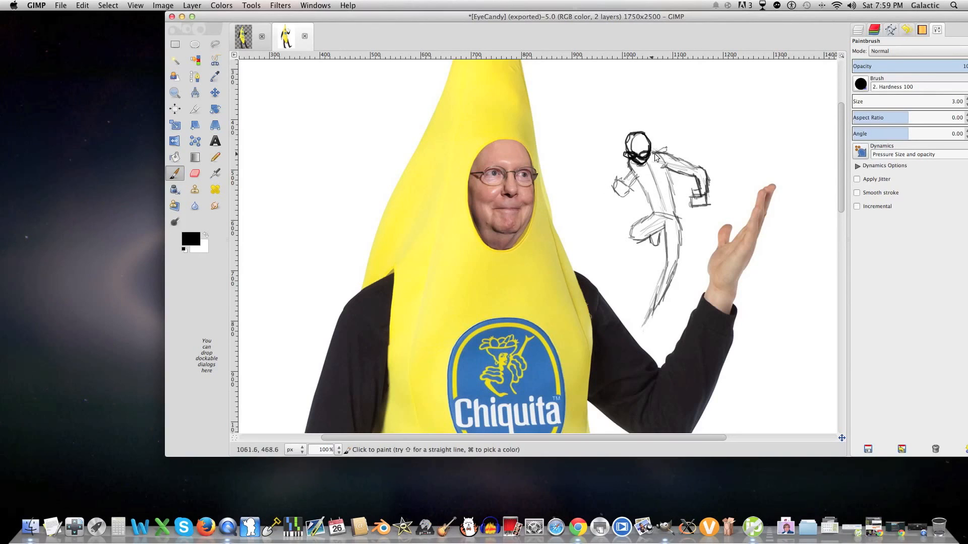